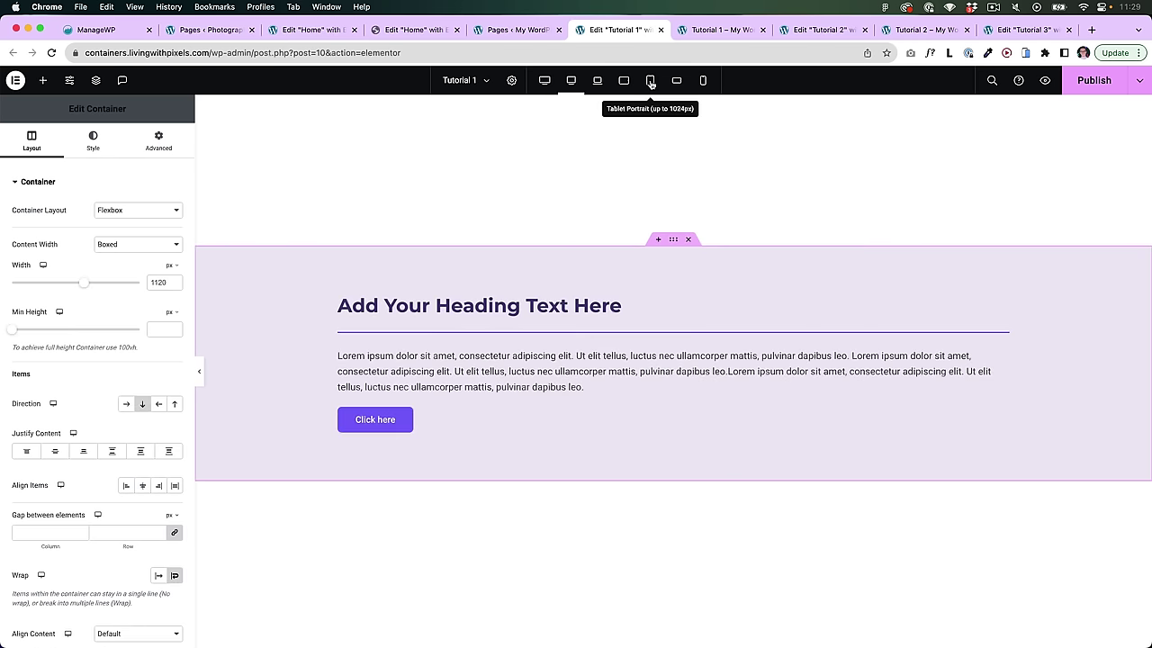
# Step: Preview the container in tablet portrait, set its mobile width to 85%, and narrow the mobile preview to check the side margins
pyautogui.click(649, 81)
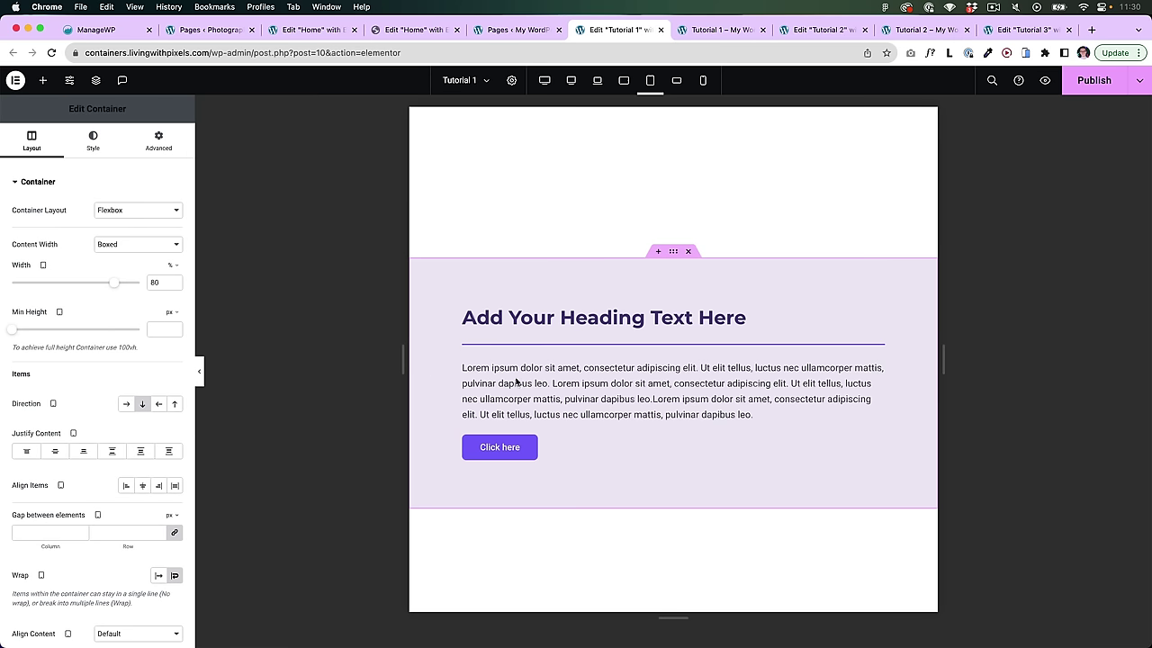
pyautogui.click(702, 80)
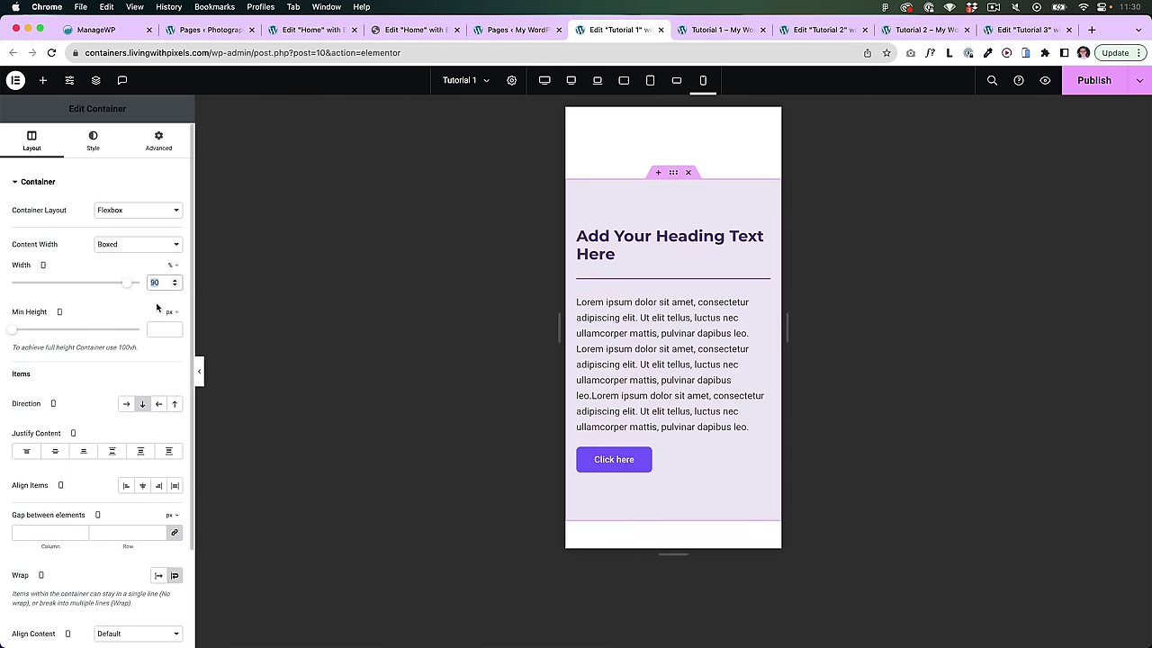
pyautogui.write('85')
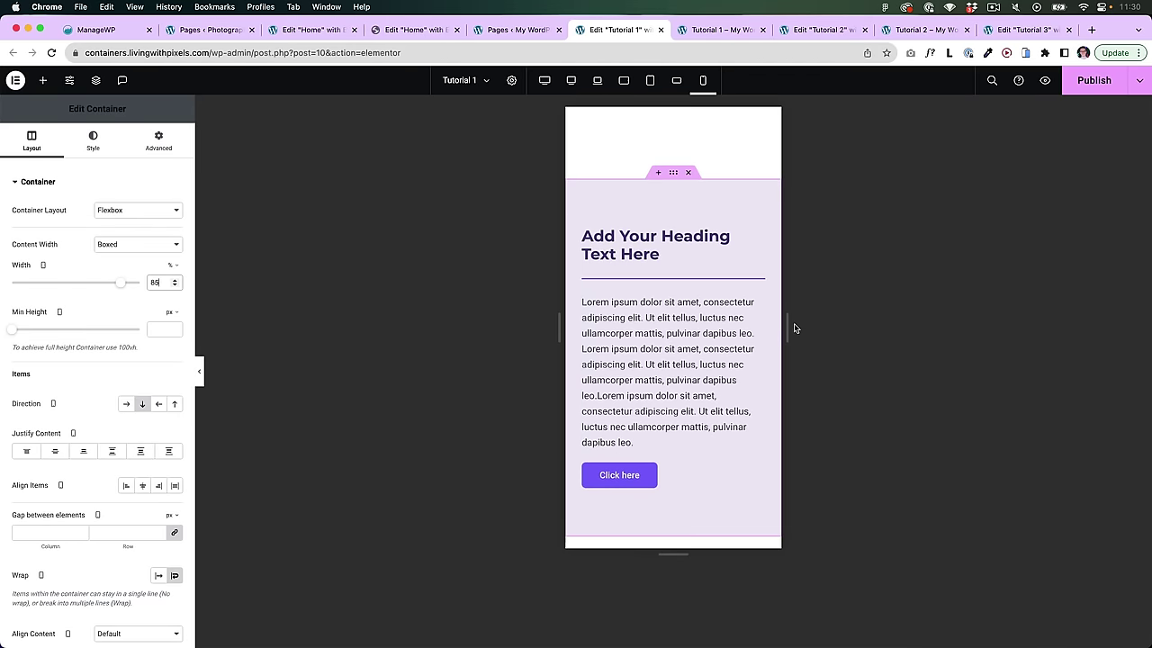
pyautogui.moveTo(821, 323); pyautogui.dragTo(779, 322)
# Step: Switch to the photography site's Home page editor and enter 20 for the unlinked side padding of the heading section
pyautogui.click(311, 29)
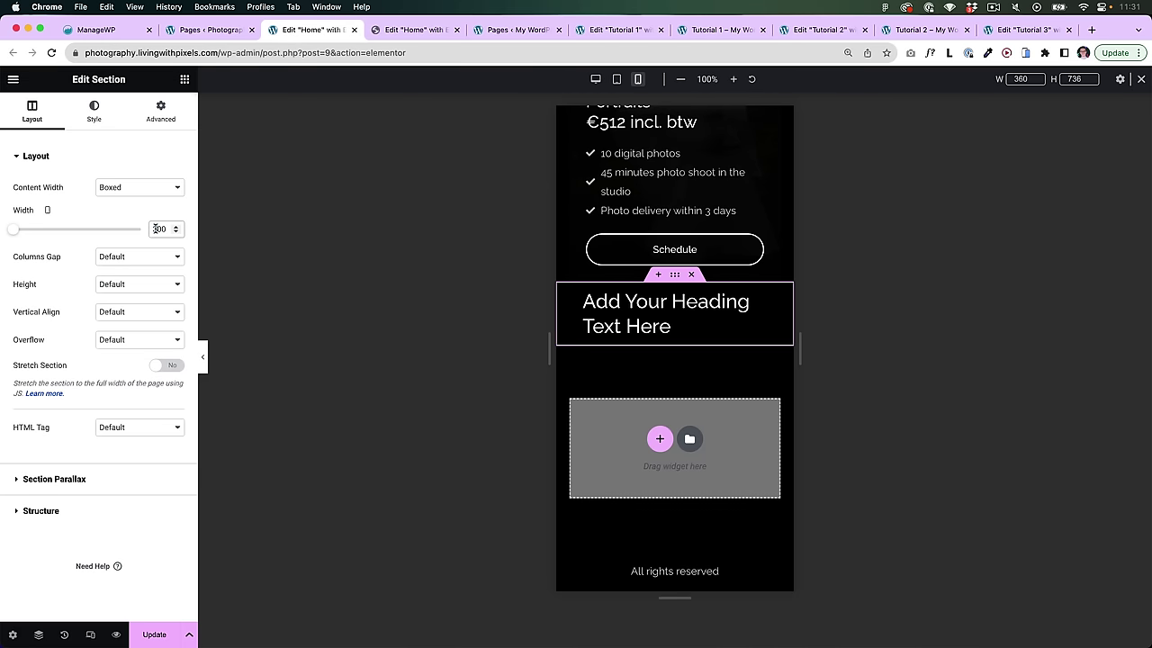
pyautogui.click(162, 112)
pyautogui.click(176, 253)
pyautogui.write('2')
pyautogui.press('Tab')
pyautogui.write('20')
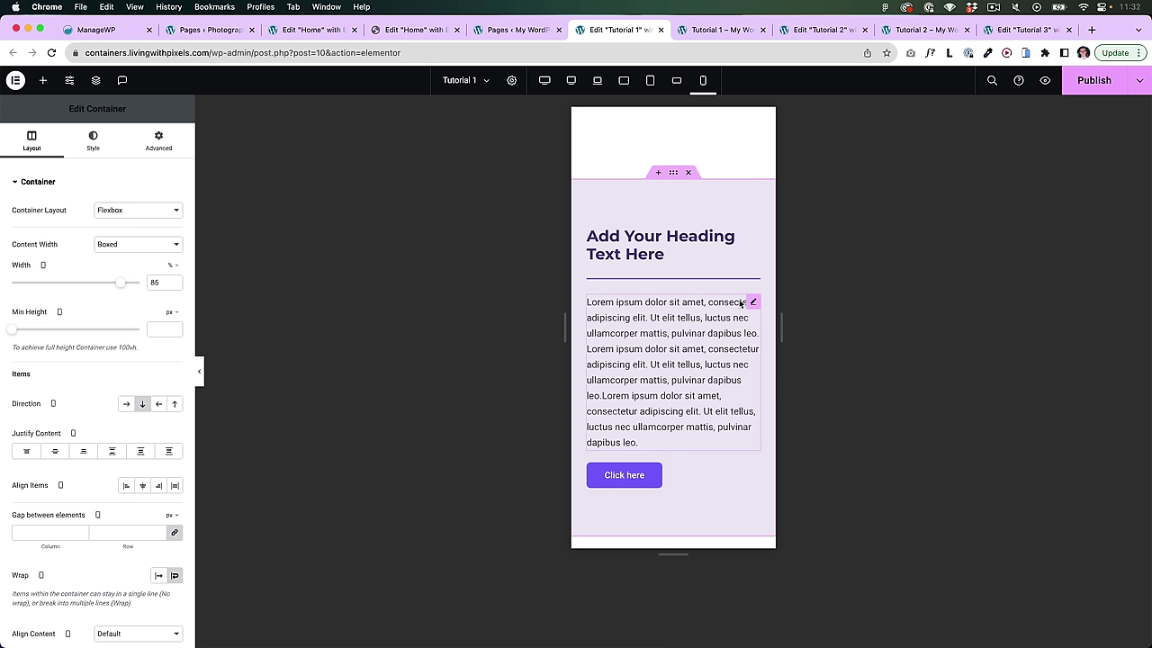
# Step: In Tutorial 1, examine the Site Settings layout's default Content Width for the tablet portrait breakpoint
pyautogui.press('super+shift+m')
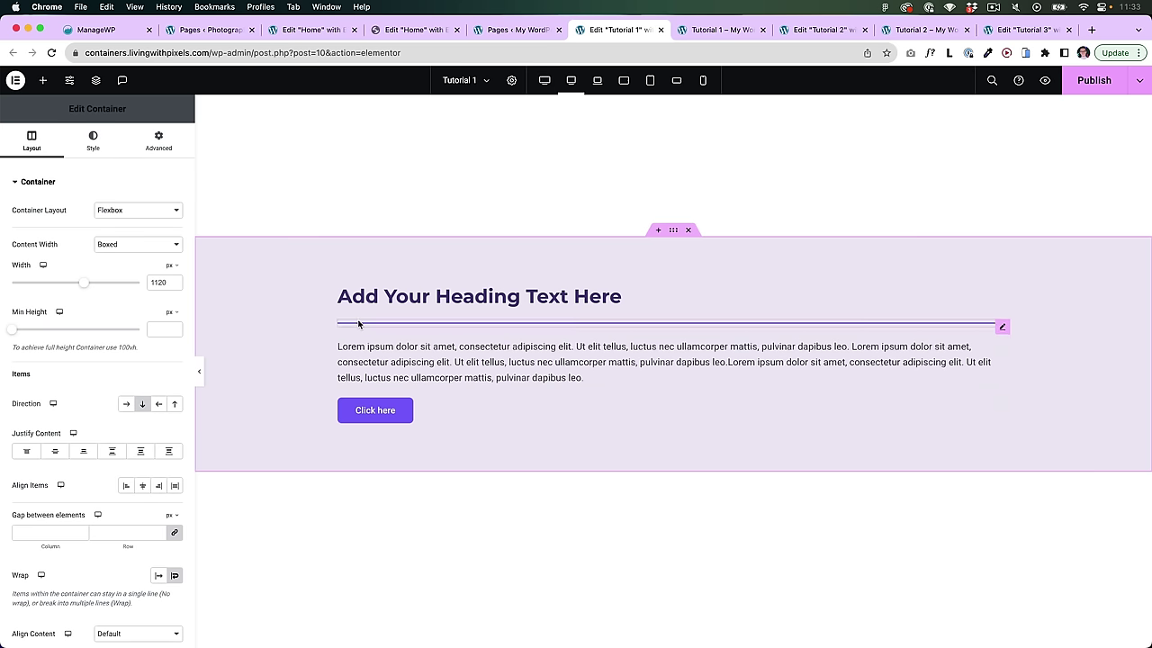
pyautogui.click(70, 81)
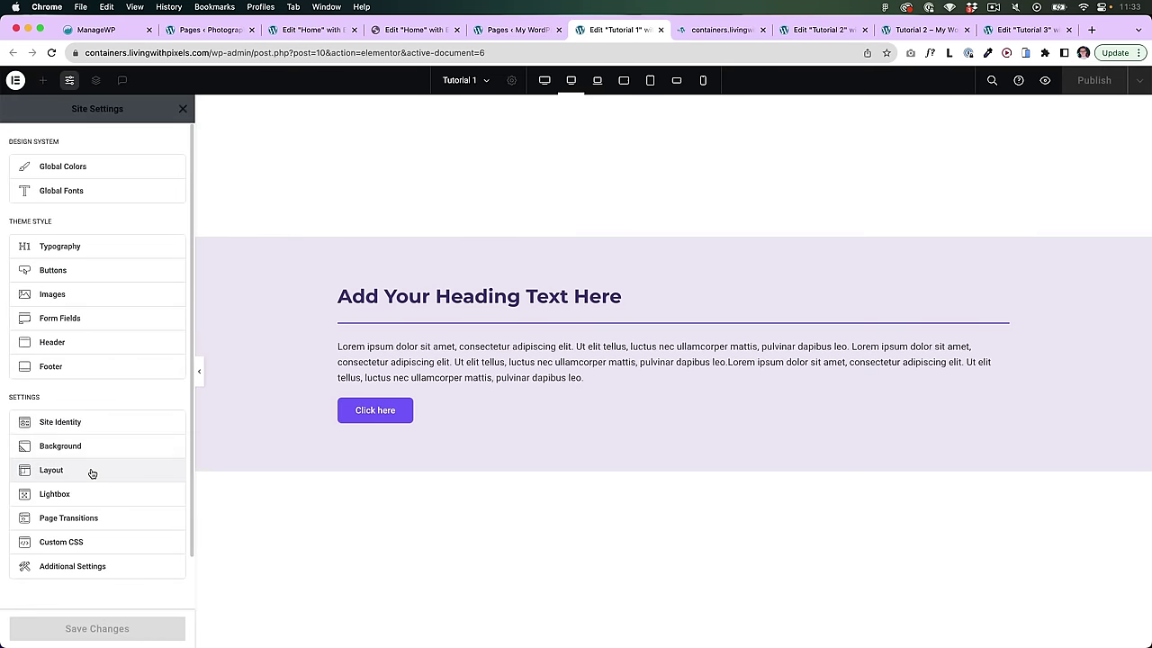
pyautogui.click(90, 472)
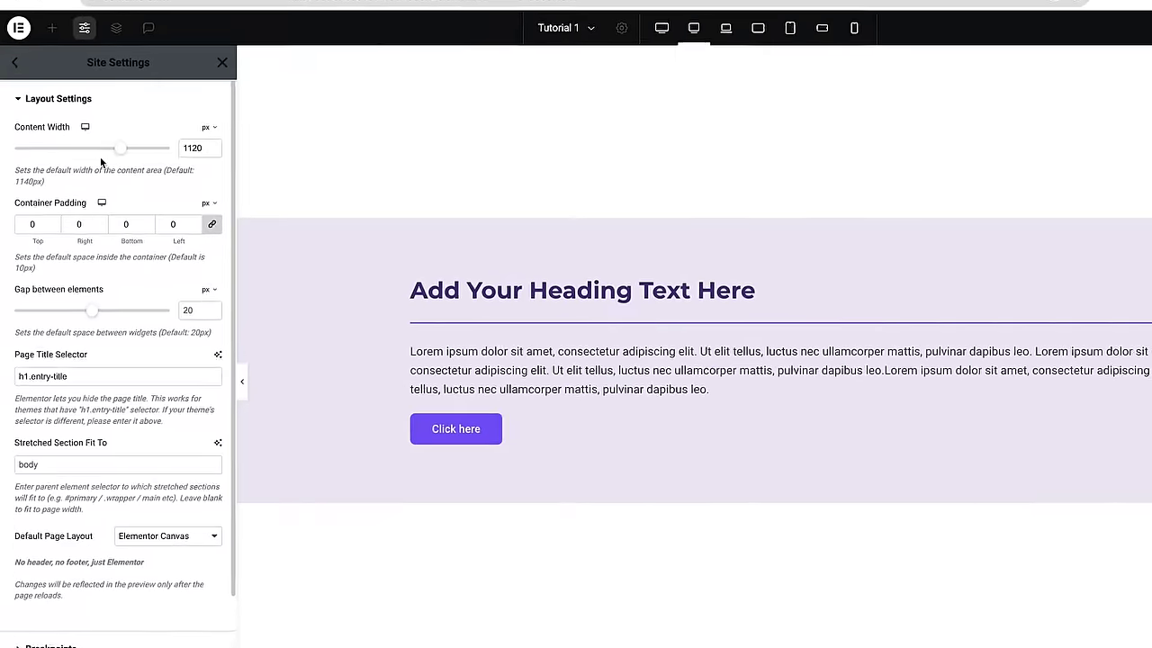
pyautogui.click(90, 120)
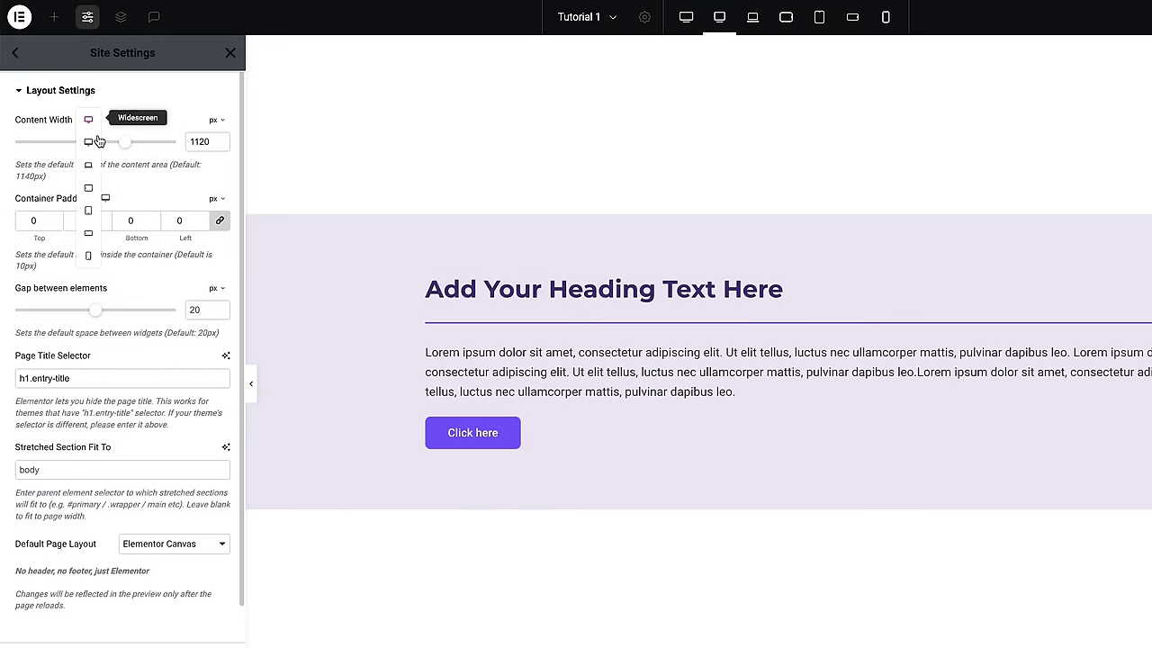
pyautogui.click(100, 209)
pyautogui.click(199, 142)
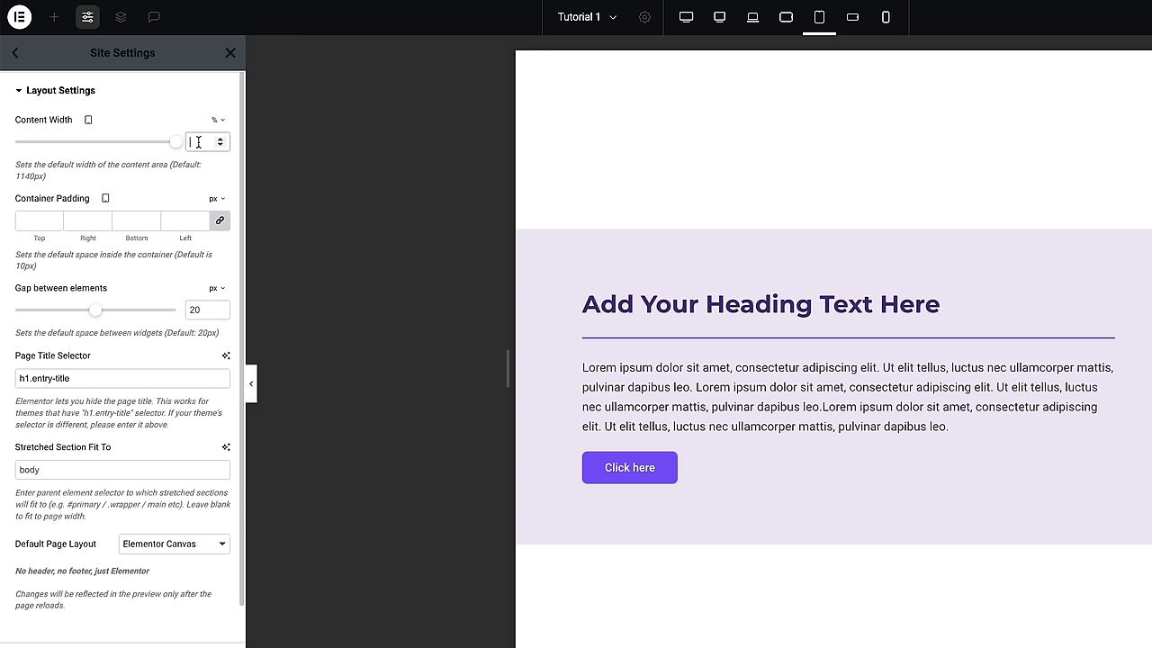
pyautogui.click(89, 121)
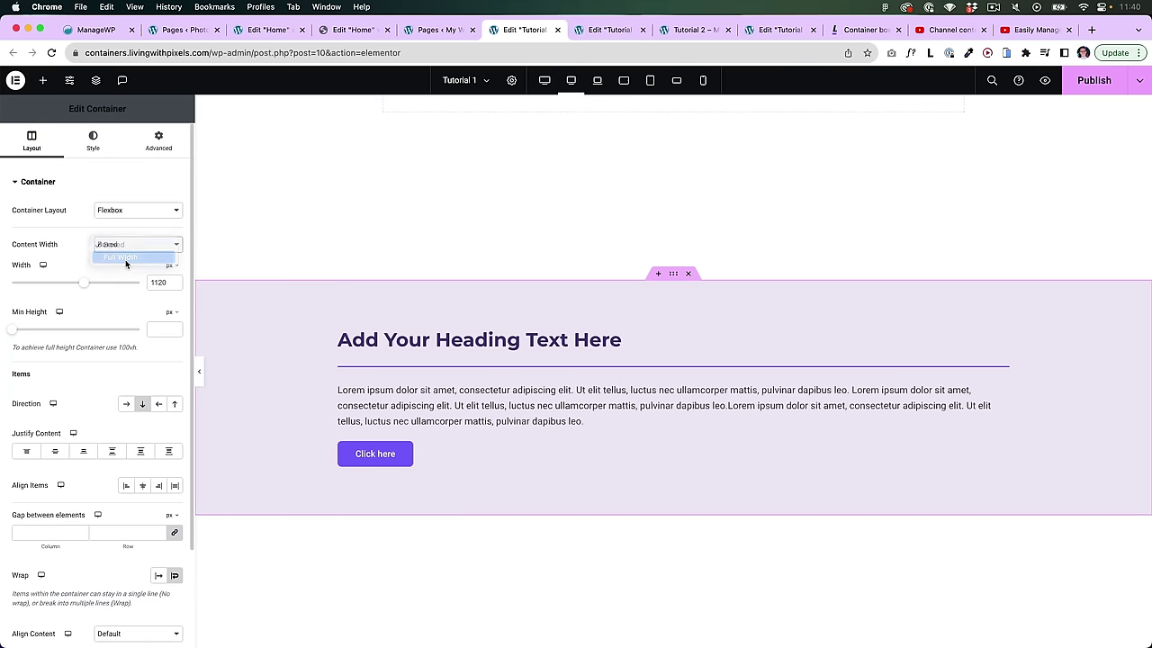
# Step: Try Full Width content width on the lavender container, with its width at 62% and at 79%
pyautogui.click(125, 259)
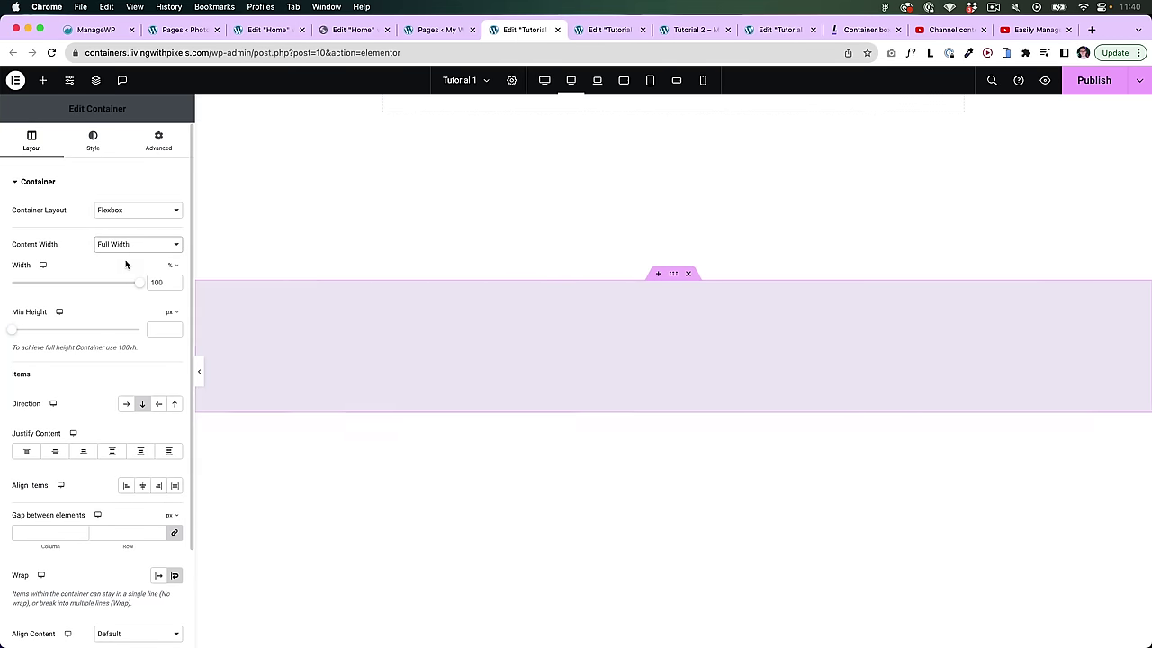
pyautogui.moveTo(140, 287); pyautogui.dragTo(89, 285)
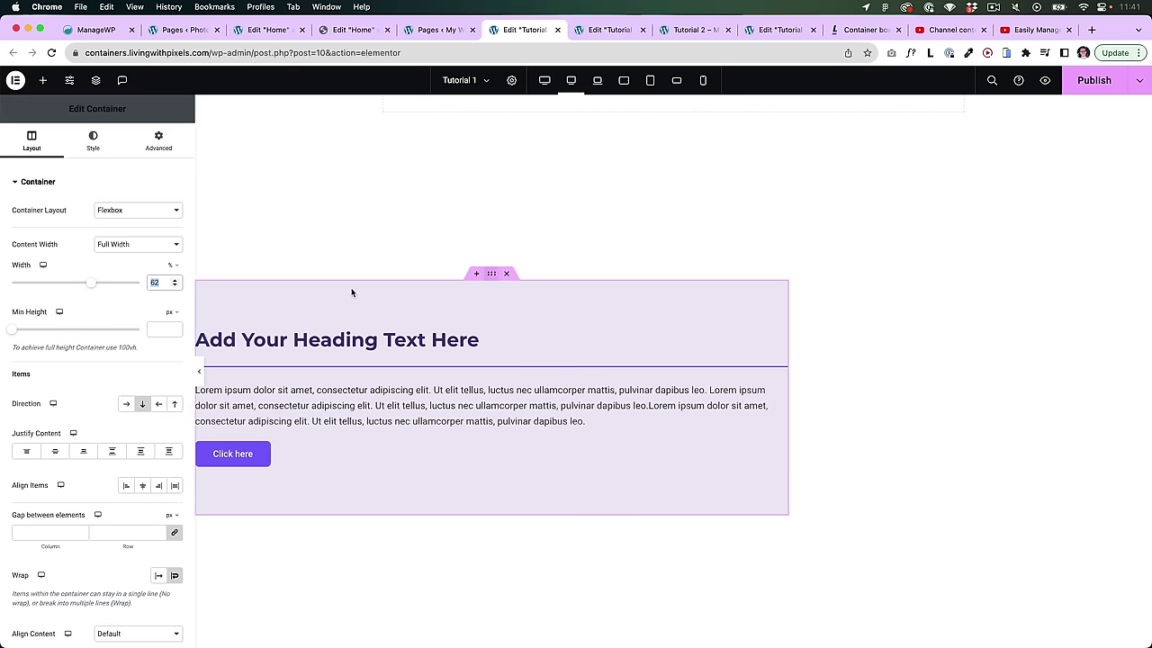
pyautogui.moveTo(91, 286); pyautogui.dragTo(113, 284)
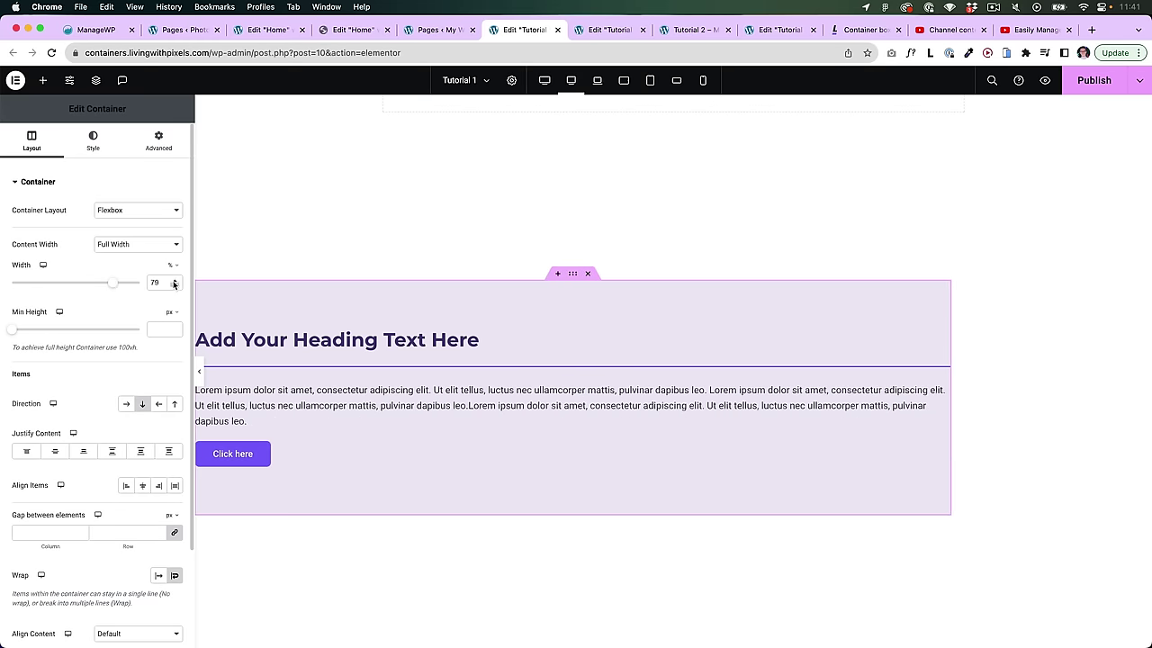
# Step: Insert a container between the divider and the paragraph, with Full Width content width at 100%
pyautogui.click(43, 80)
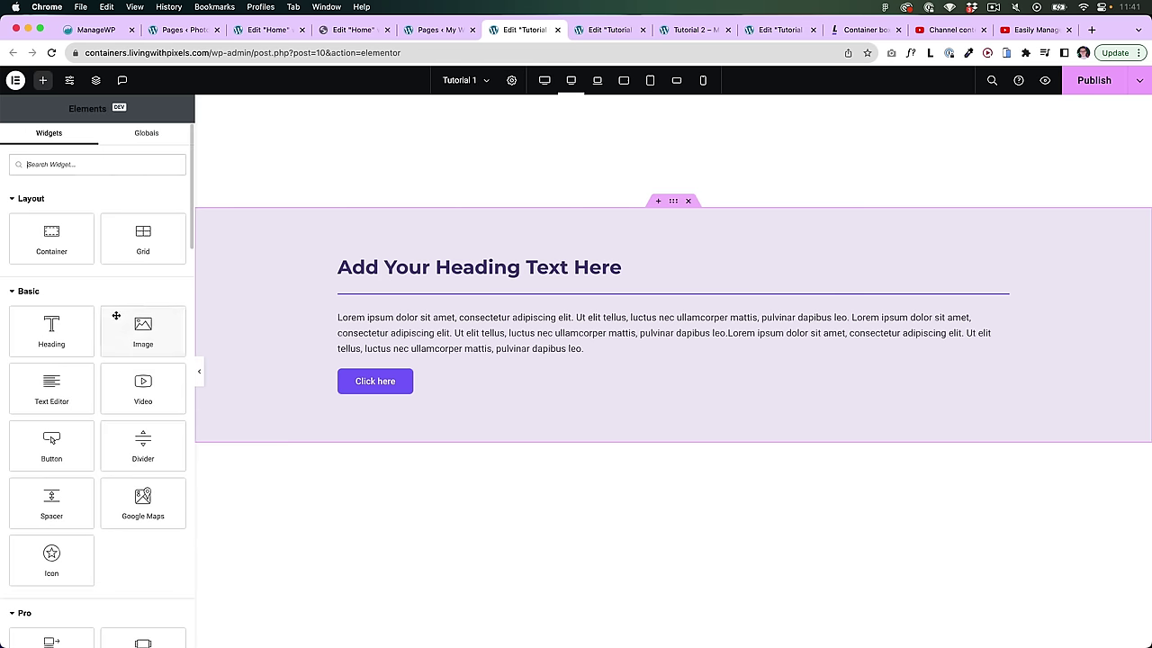
pyautogui.moveTo(54, 241); pyautogui.dragTo(431, 330)
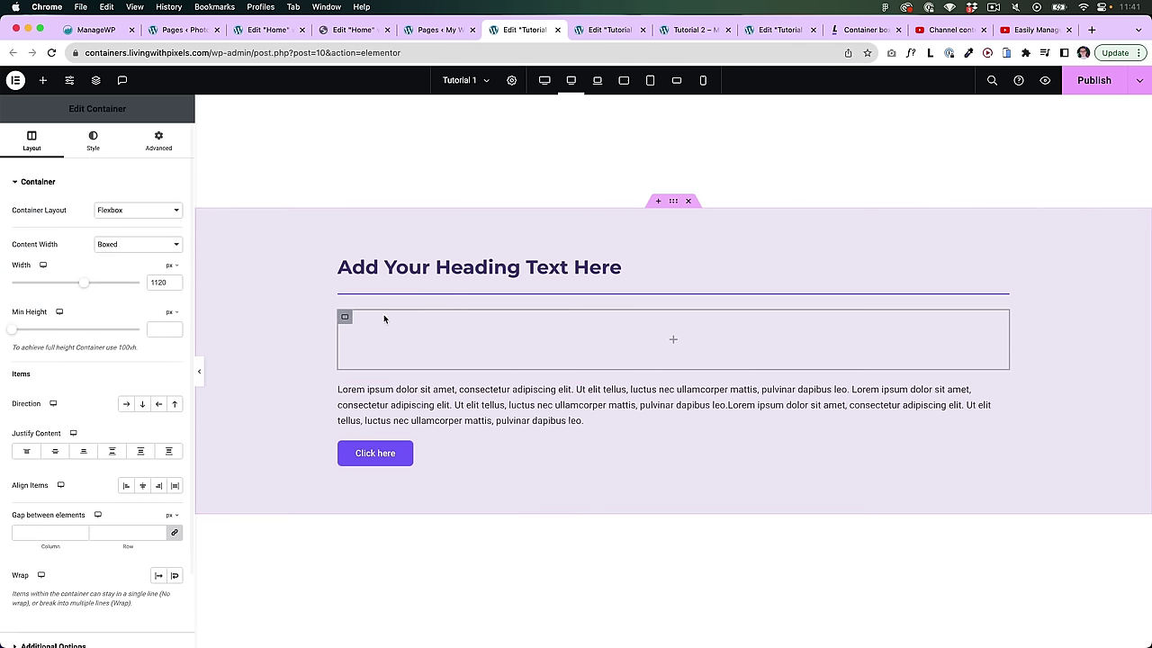
pyautogui.click(110, 244)
pyautogui.click(114, 255)
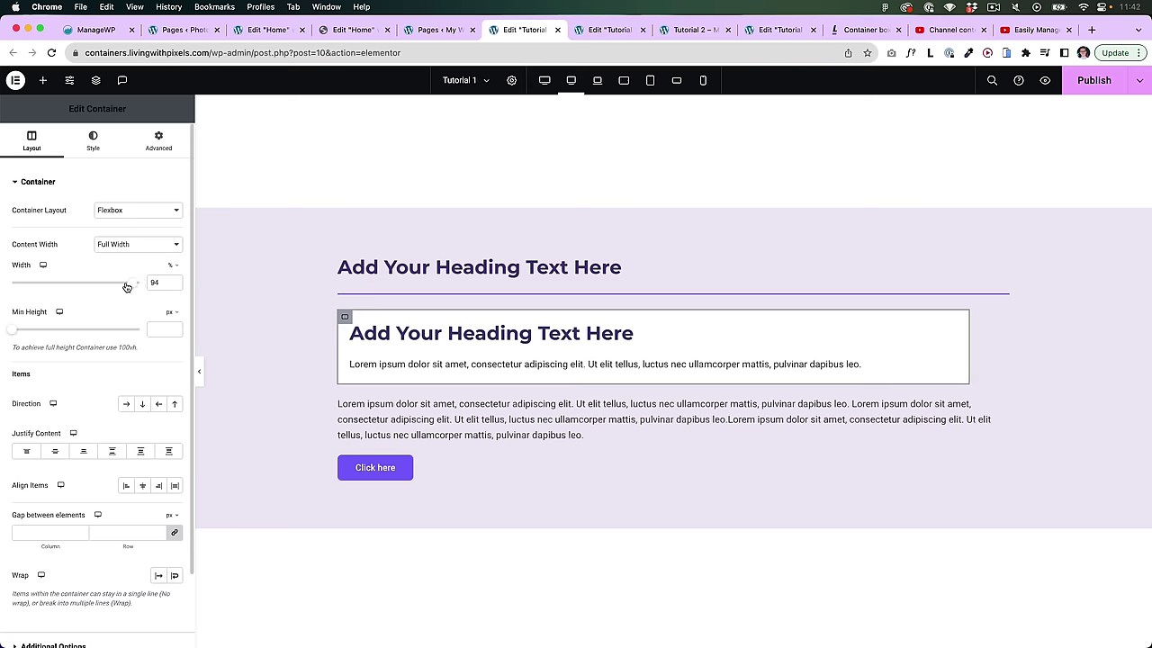
pyautogui.moveTo(144, 284)
pyautogui.mouseDown()
pyautogui.moveTo(98, 286)
pyautogui.moveTo(153, 287)
pyautogui.mouseUp()
pyautogui.click(126, 244)
pyautogui.click(114, 244)
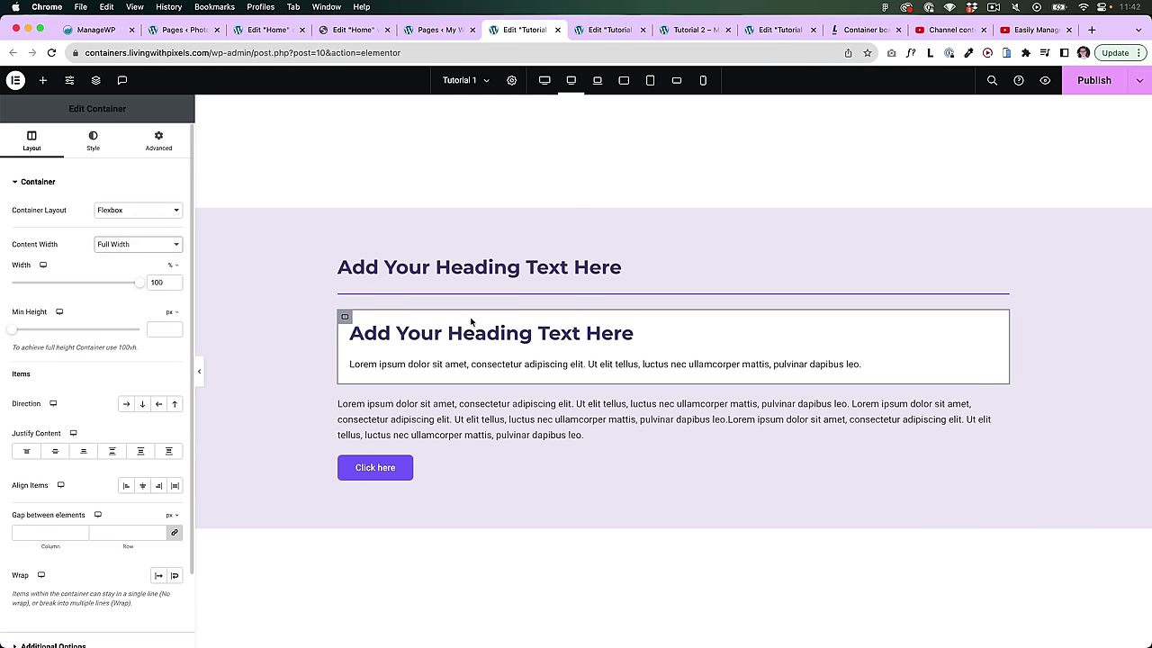
# Step: Try Boxed content width on the inner container, with a width of 888 px
pyautogui.click(113, 244)
pyautogui.click(113, 231)
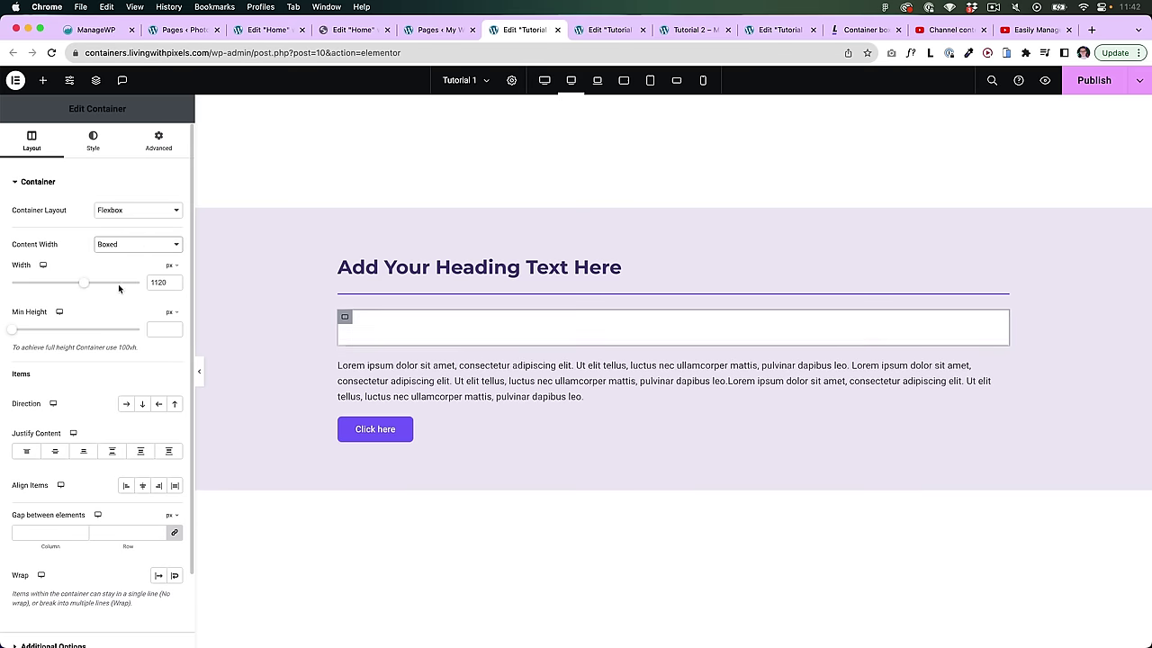
pyautogui.moveTo(118, 285); pyautogui.dragTo(56, 288)
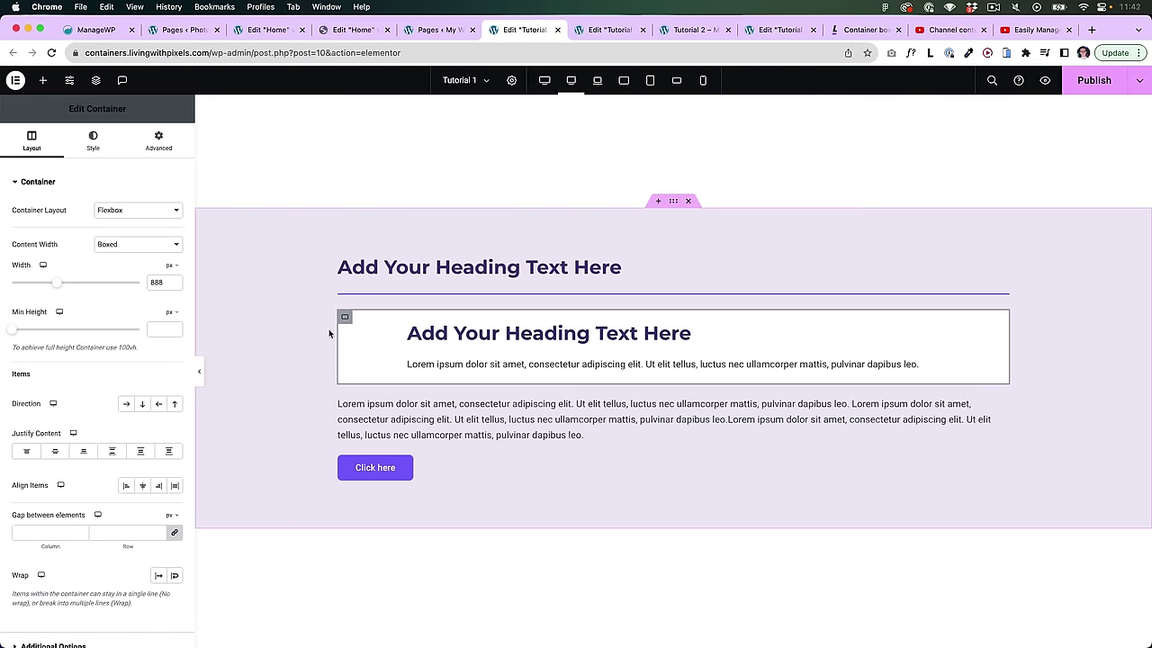
# Step: Set the inner container's content width to Full Width and reduce its width to 35%
pyautogui.click(113, 244)
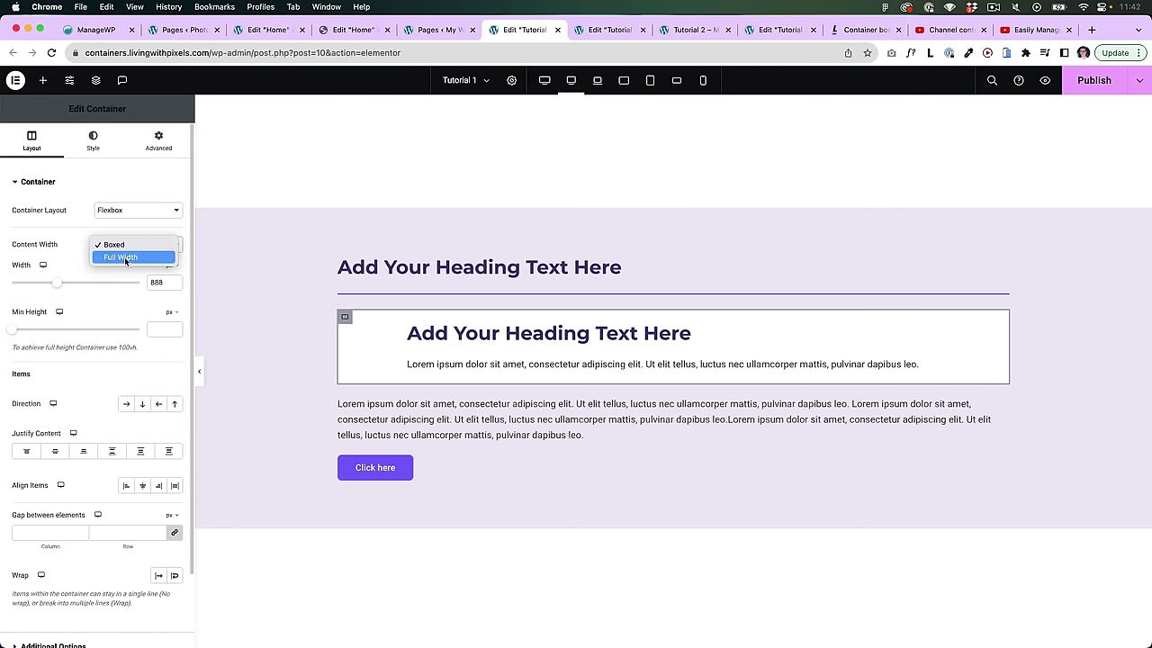
pyautogui.click(124, 256)
pyautogui.moveTo(139, 286); pyautogui.dragTo(66, 286)
pyautogui.click(123, 245)
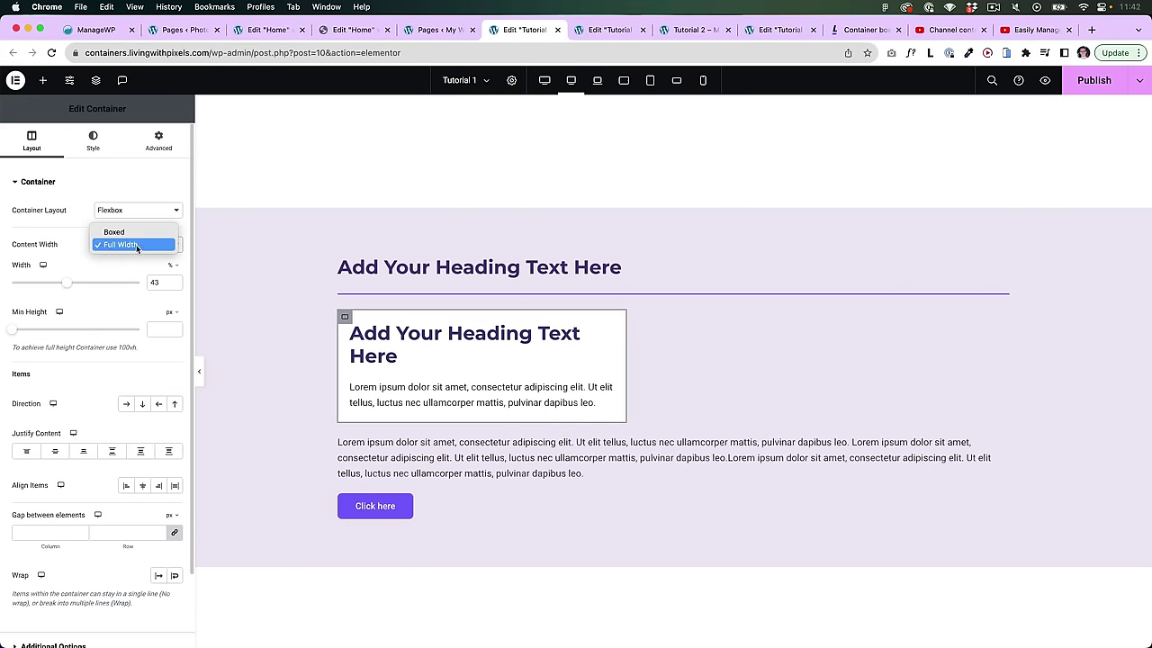
pyautogui.click(135, 249)
pyautogui.moveTo(66, 283); pyautogui.dragTo(57, 283)
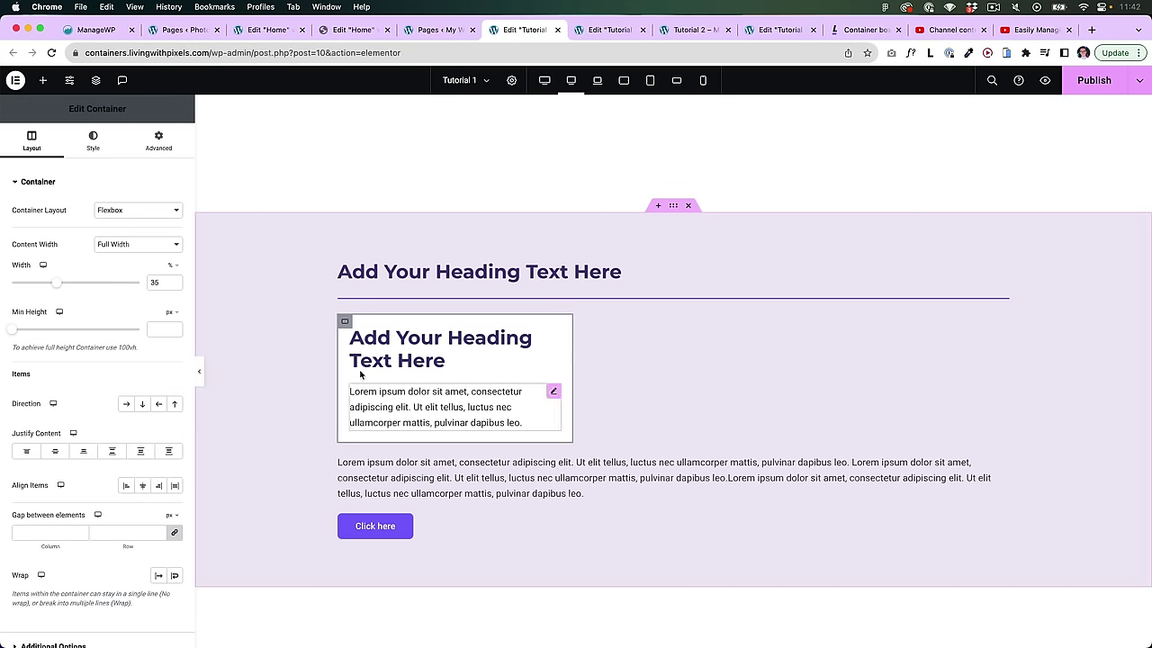
# Step: Insert an image widget between the white inner container and the paragraph
pyautogui.click(43, 81)
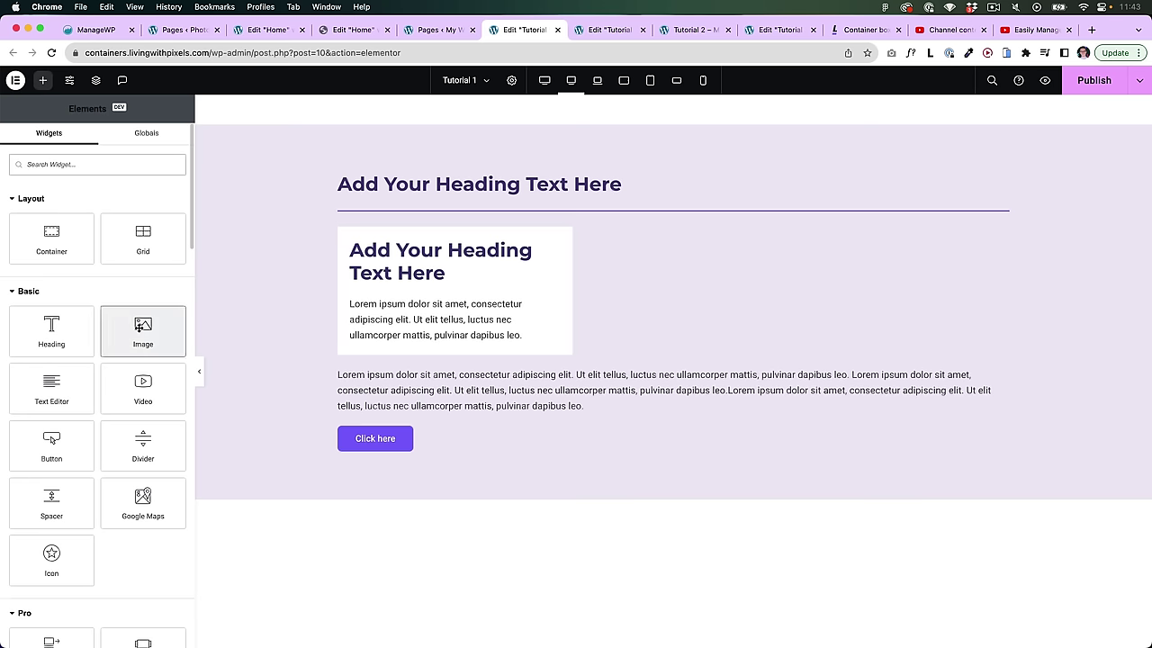
pyautogui.moveTo(143, 330); pyautogui.dragTo(471, 377)
pyautogui.scroll(-1, 540, 396)
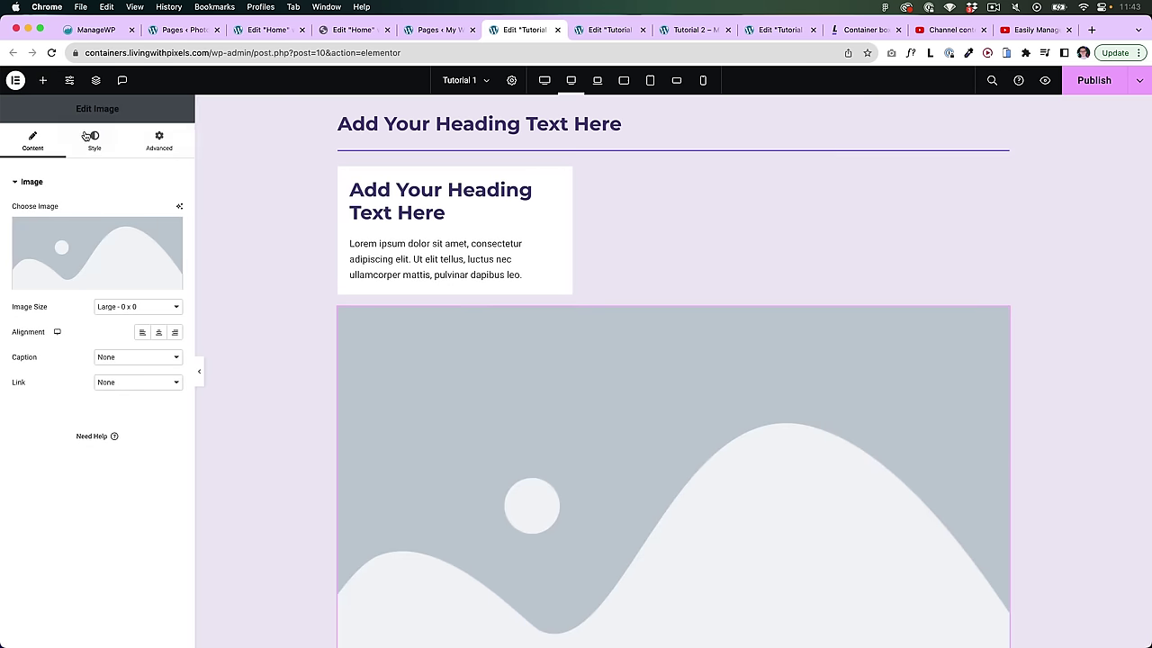
# Step: Give the image widget a Custom width of 26%
pyautogui.click(160, 139)
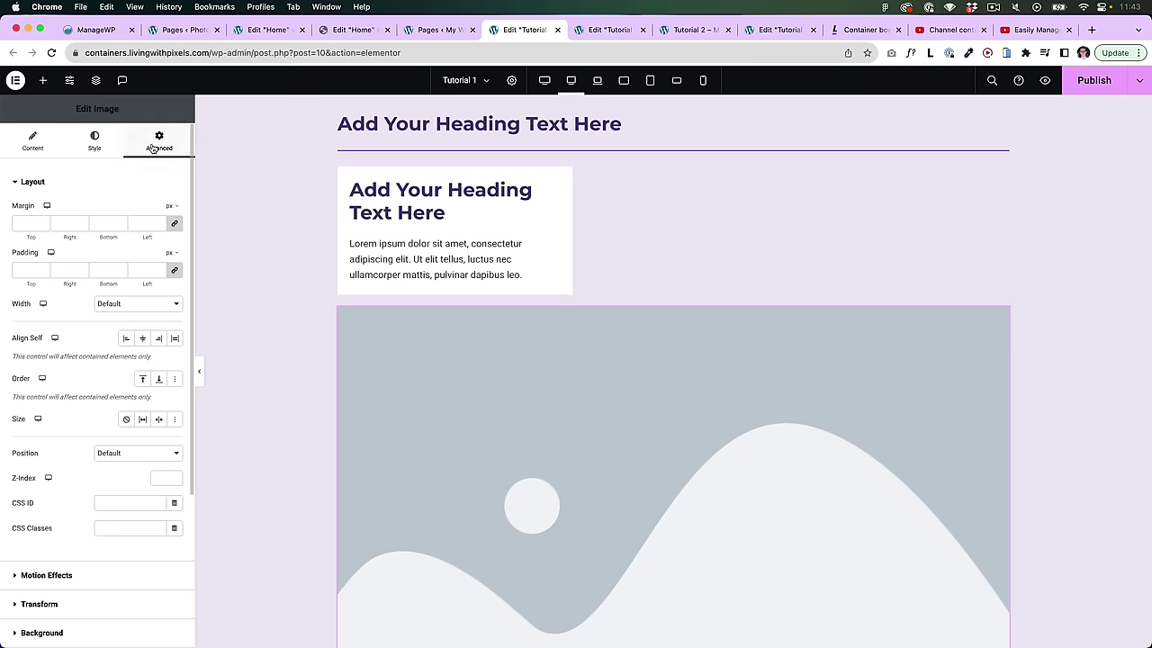
pyautogui.click(157, 305)
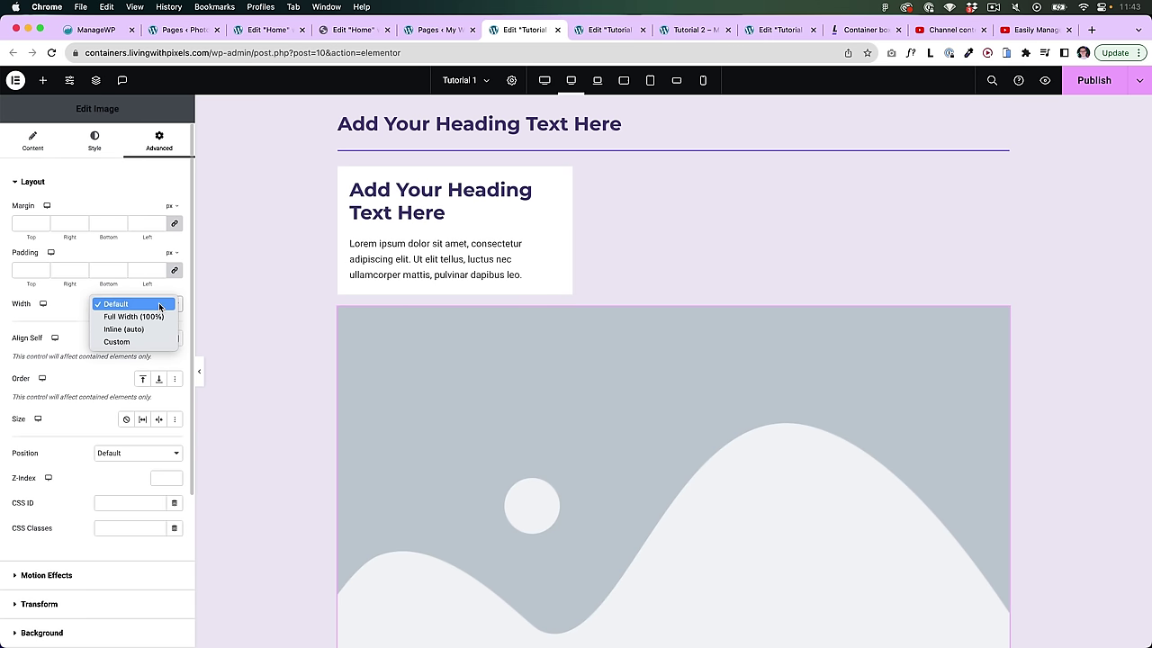
pyautogui.click(116, 342)
pyautogui.moveTo(135, 342); pyautogui.dragTo(45, 343)
pyautogui.moveTo(175, 325)
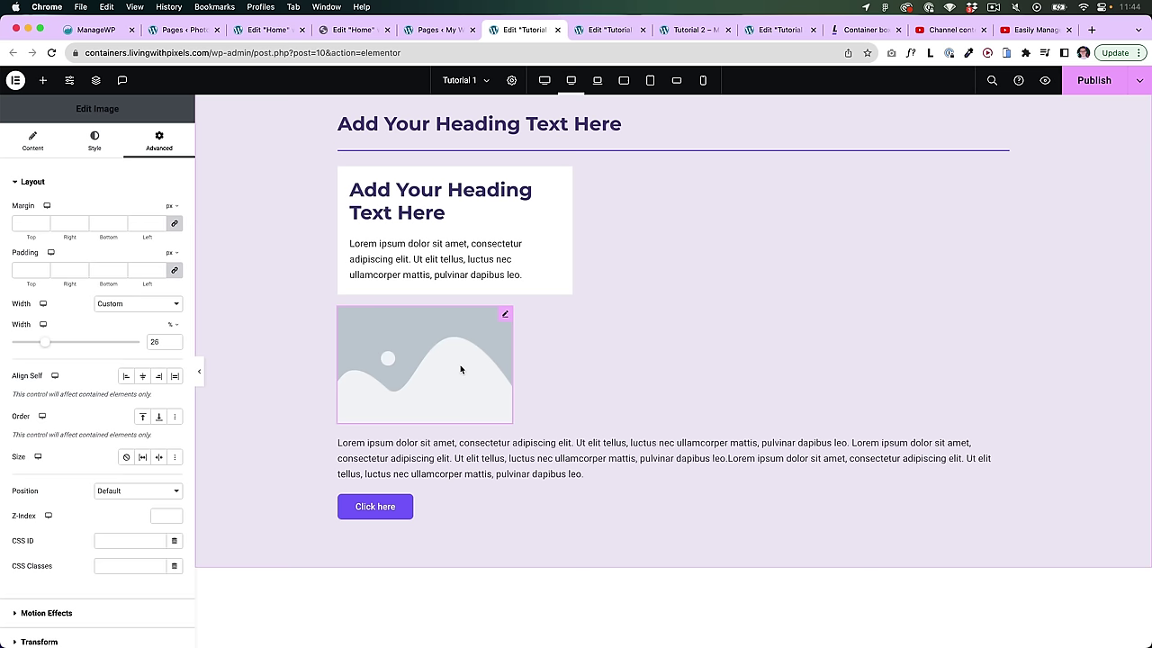
pyautogui.moveTo(44, 343); pyautogui.dragTo(44, 347)
# Step: Set the white inner container's width to 32% and compare its width settings with those of the image widget
pyautogui.click(345, 176)
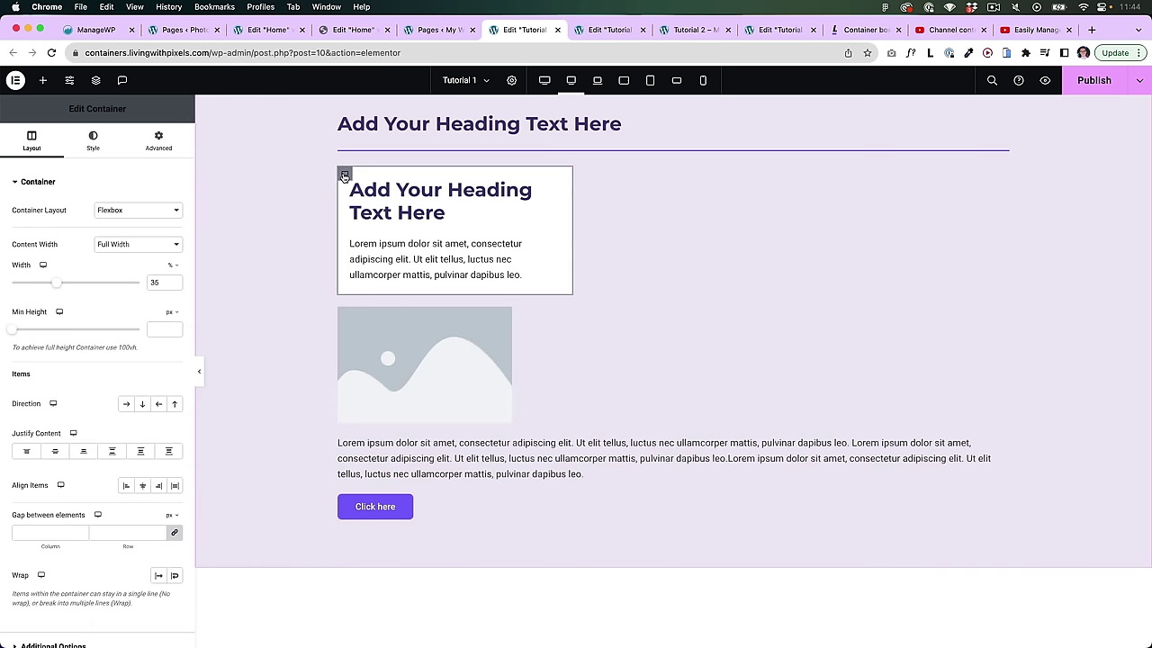
pyautogui.moveTo(58, 286); pyautogui.dragTo(52, 283)
pyautogui.scroll(1, 463, 513)
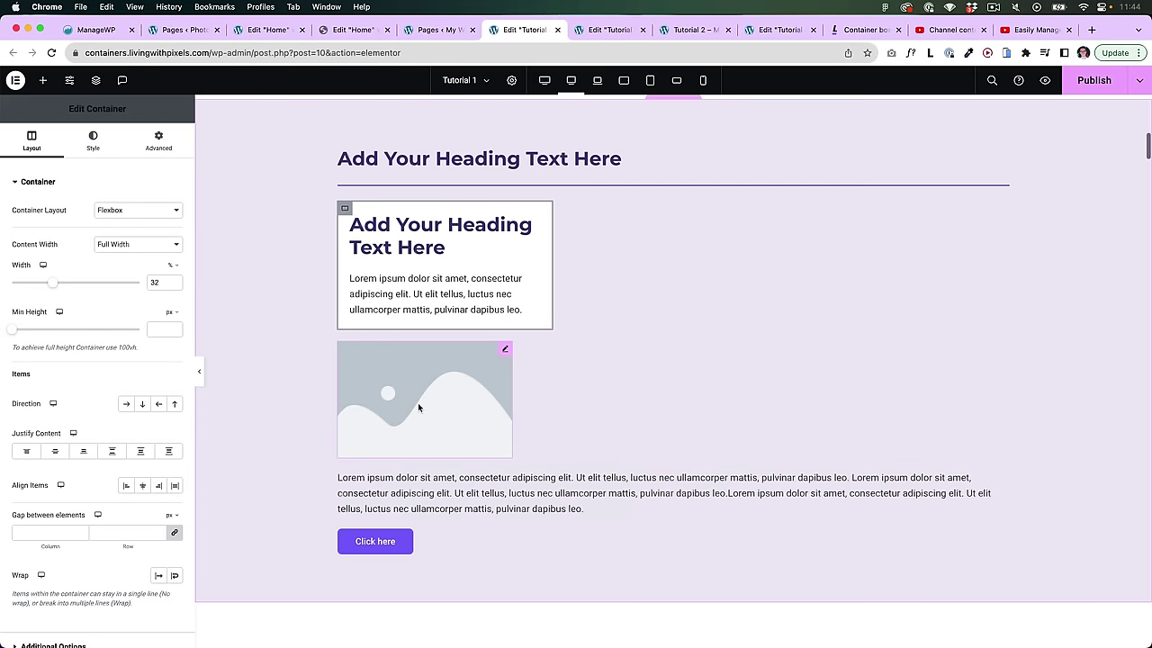
pyautogui.click(418, 402)
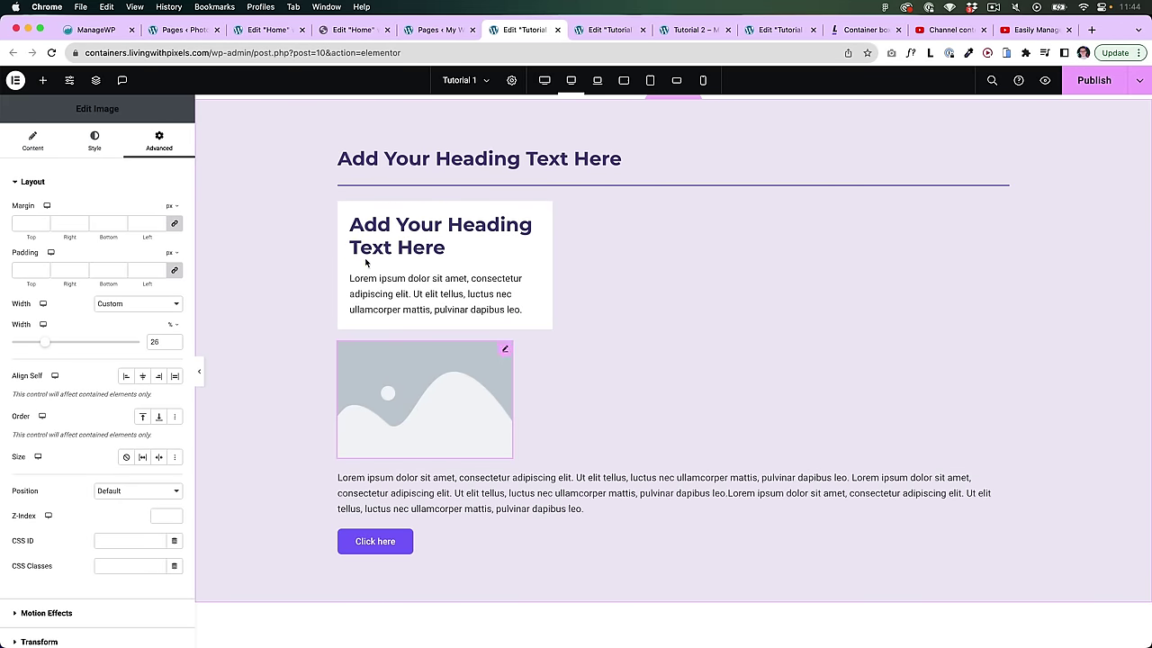
pyautogui.click(346, 210)
pyautogui.scroll(2, 387, 396)
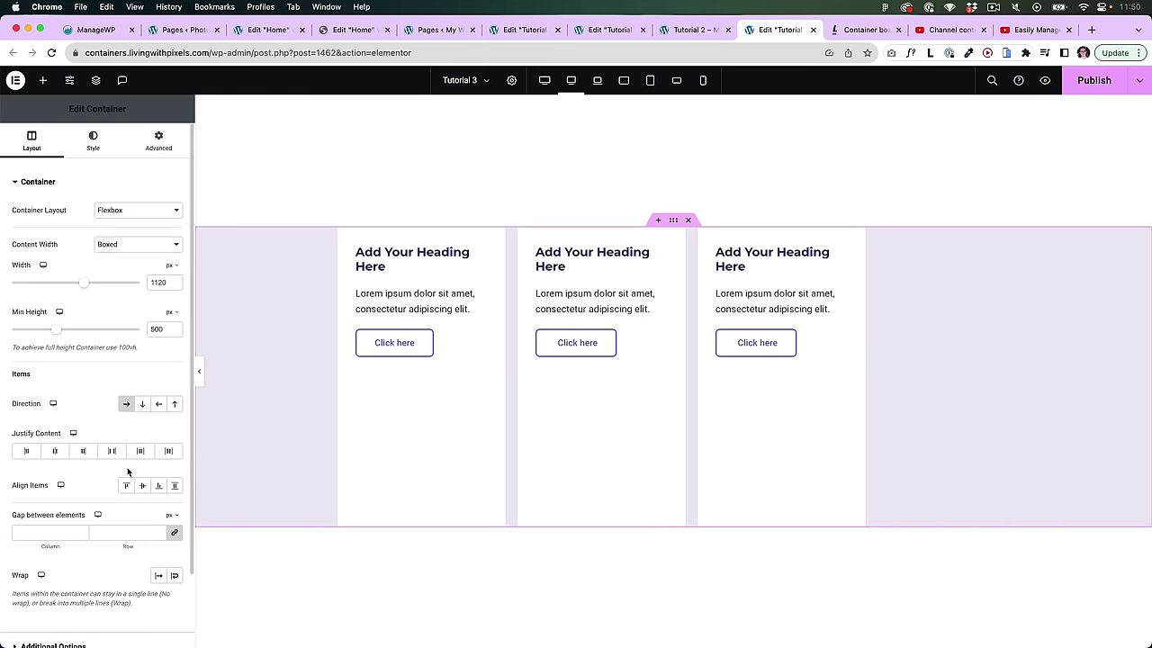
# Step: On the three-card container in Tutorial 3, set Align Items to Center and try Justify Content at Center and End, finishing at Start
pyautogui.click(142, 486)
pyautogui.click(128, 486)
pyautogui.click(142, 486)
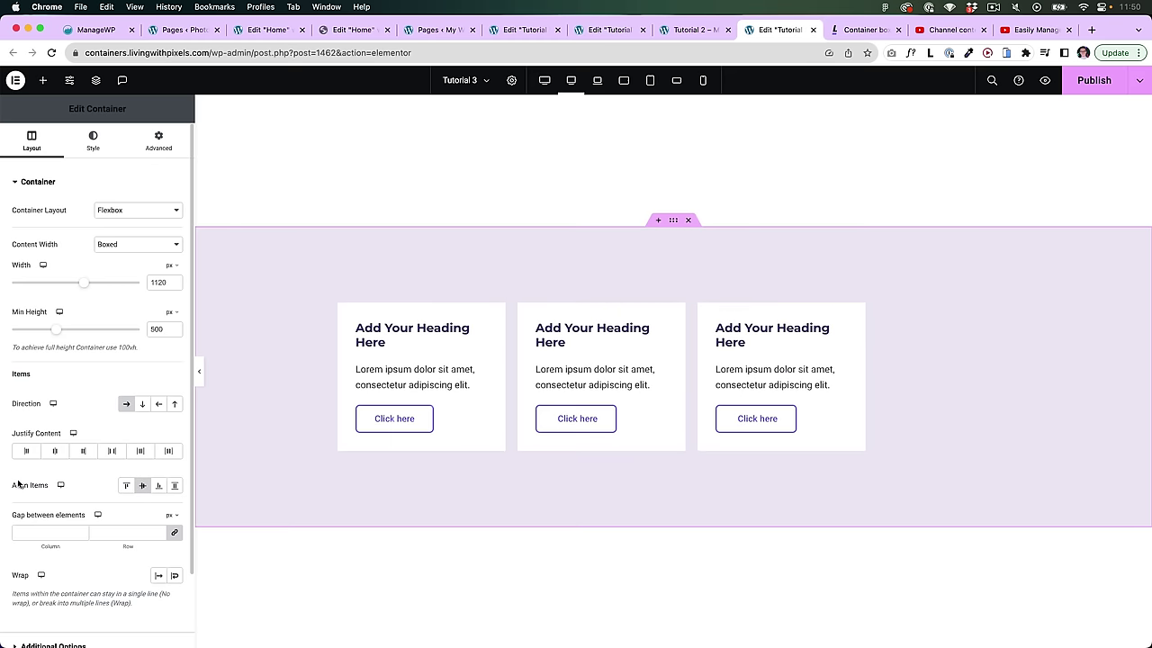
pyautogui.click(55, 451)
pyautogui.click(83, 451)
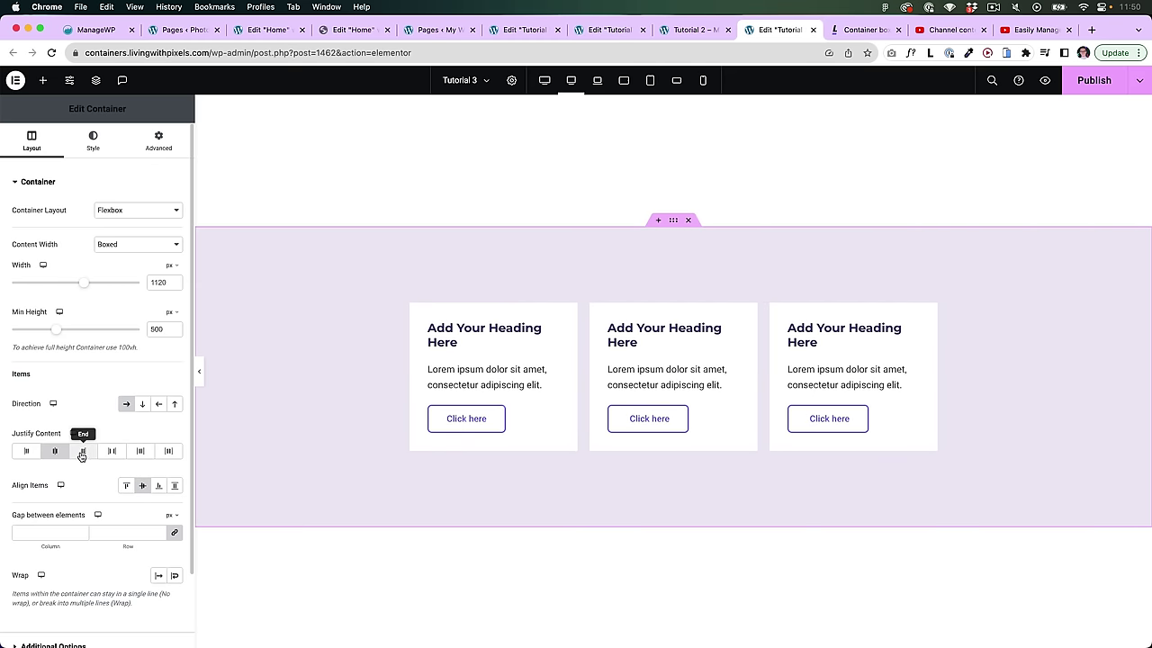
pyautogui.click(27, 452)
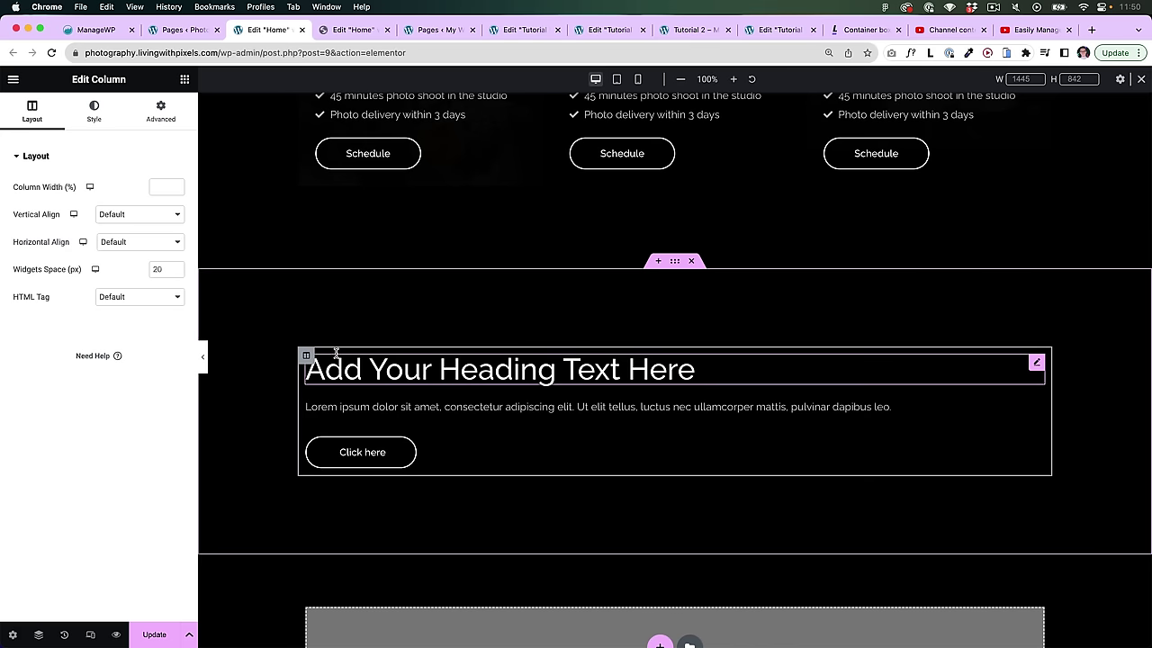
# Step: Try the older column's Horizontal Align at Center and End, finishing at Center
pyautogui.click(129, 241)
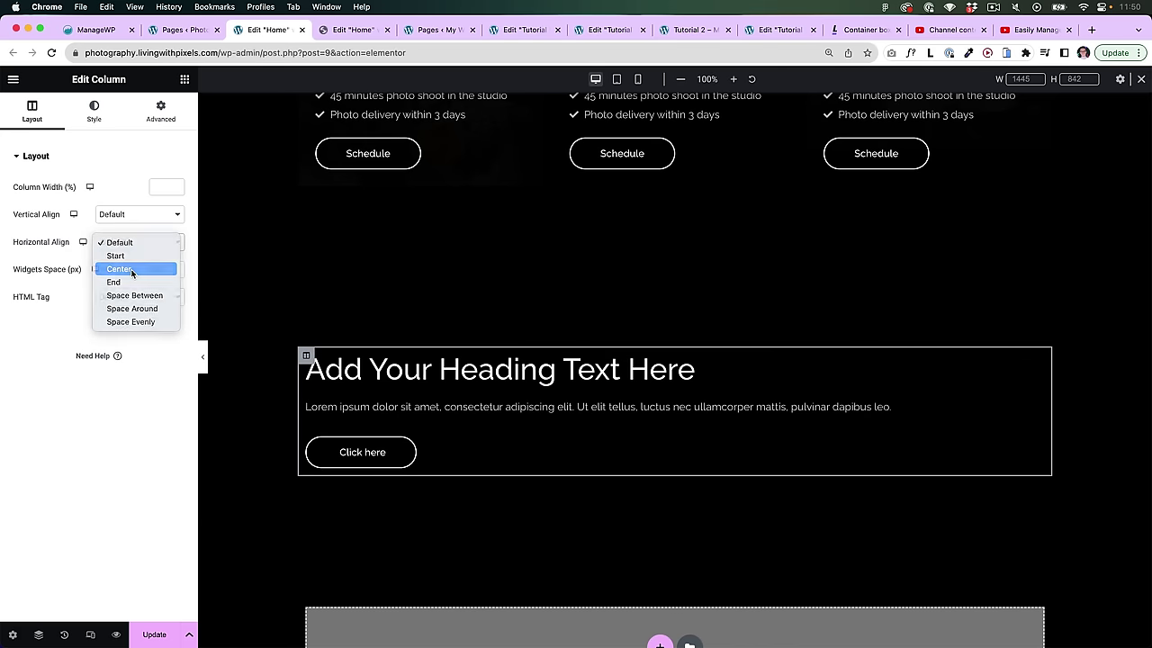
pyautogui.click(119, 268)
pyautogui.click(126, 241)
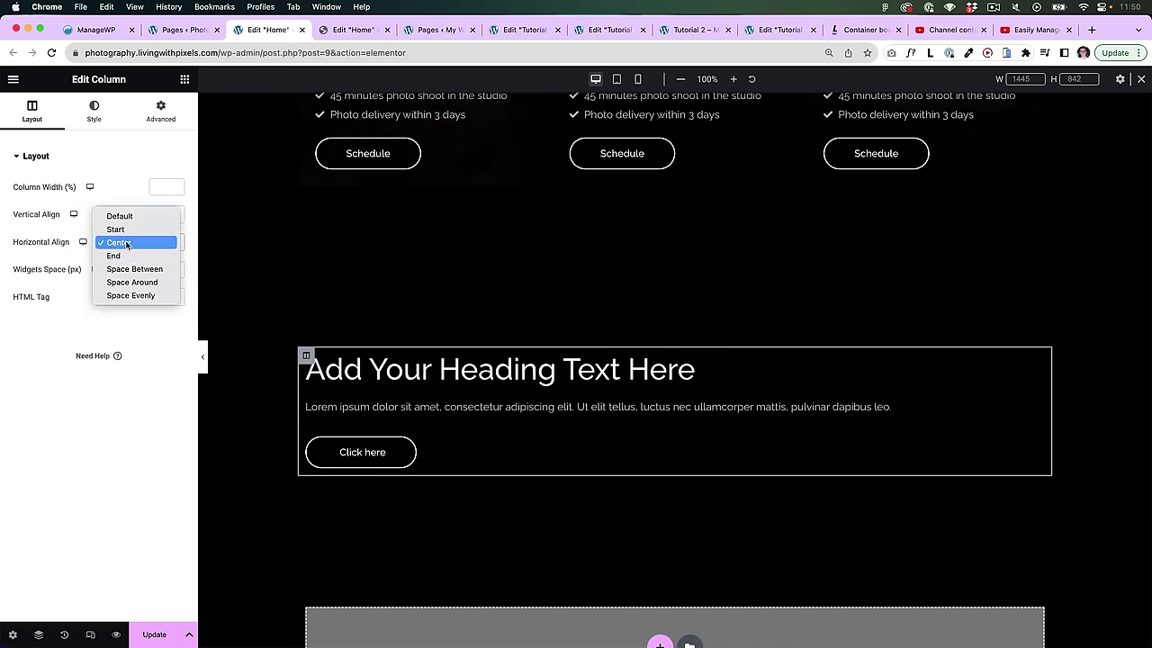
pyautogui.click(127, 256)
pyautogui.click(126, 243)
pyautogui.click(119, 229)
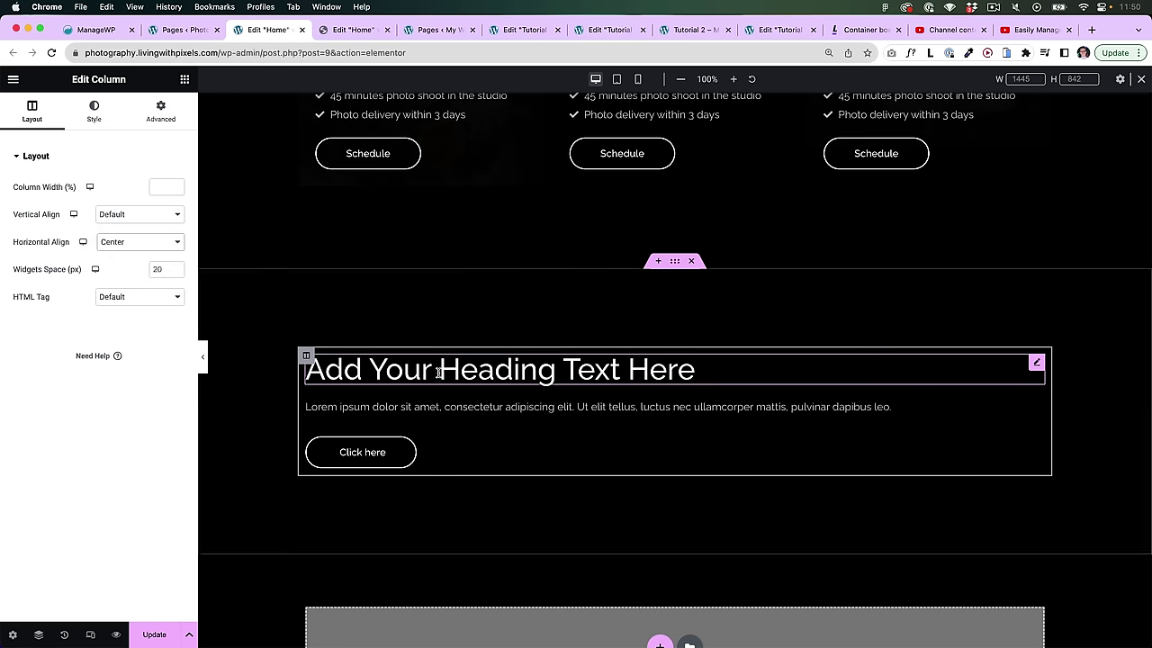
# Step: Examine the extents of the heading and paragraph widgets in the older column, and change the "Click here" button's Width option
pyautogui.click(637, 375)
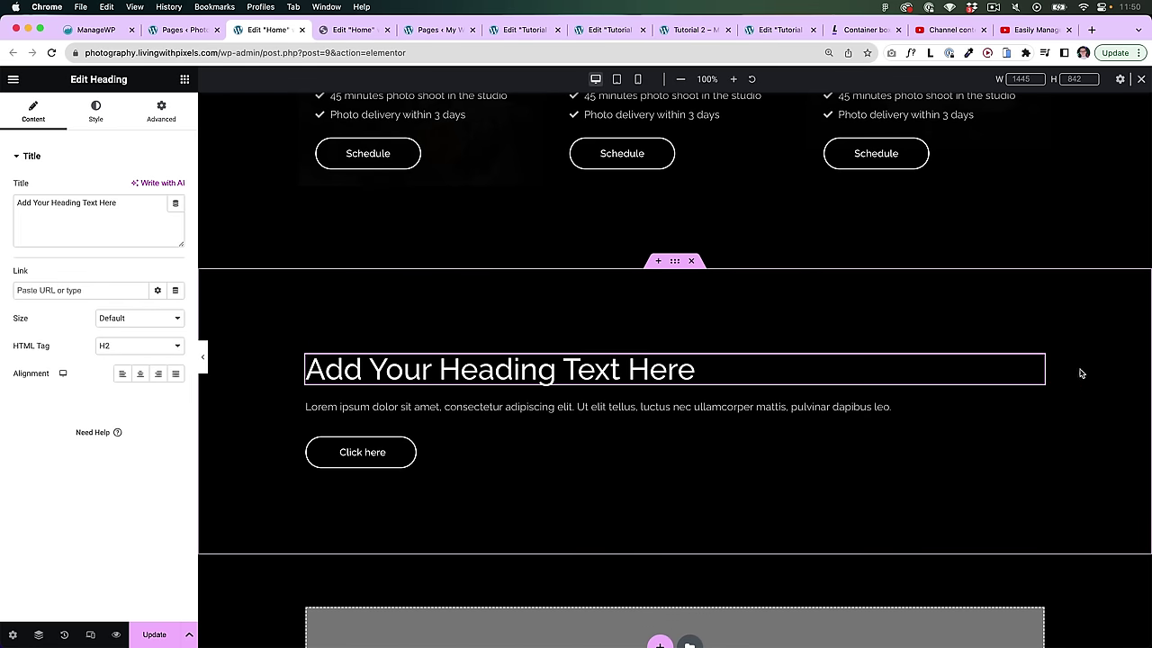
pyautogui.click(720, 409)
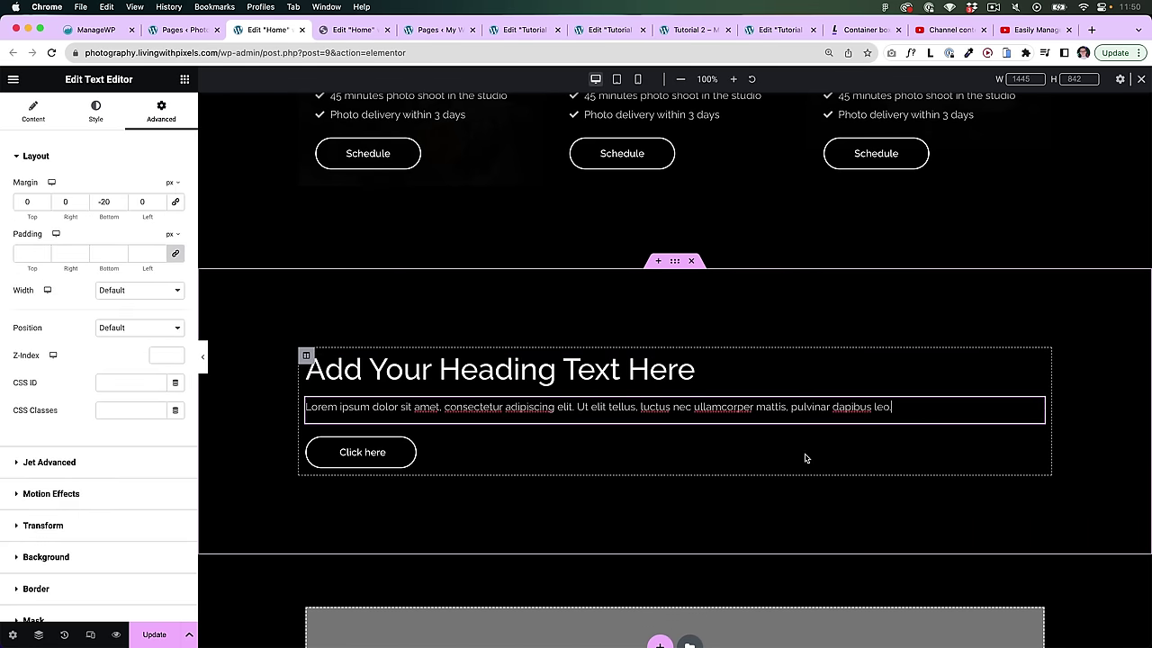
pyautogui.click(418, 461)
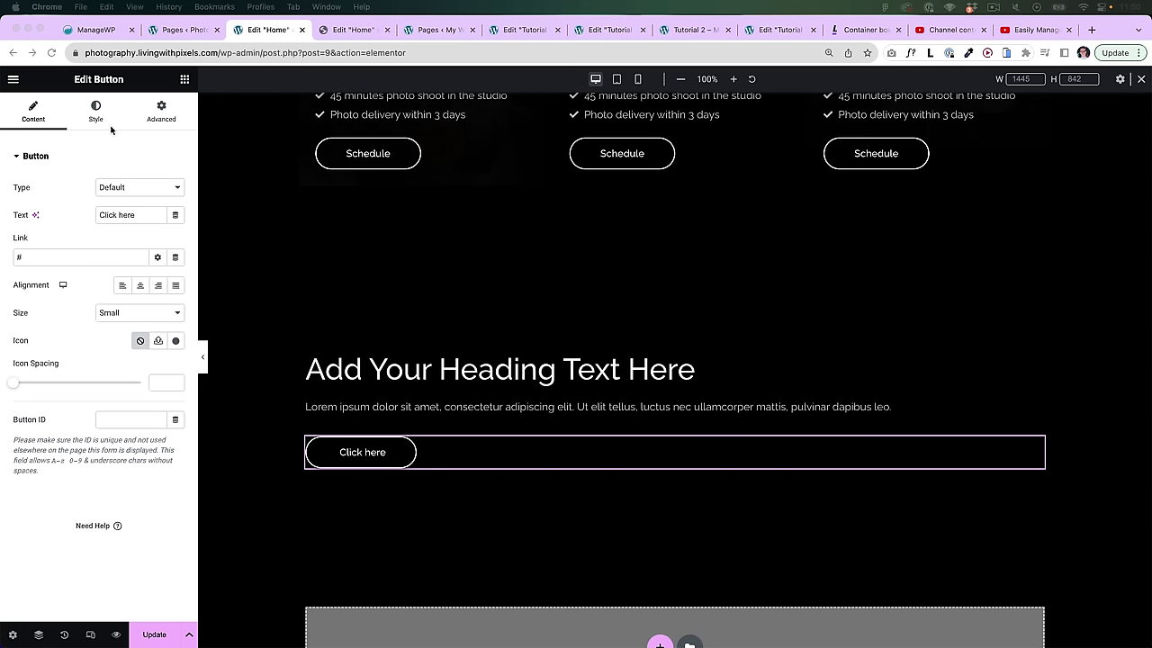
pyautogui.click(161, 111)
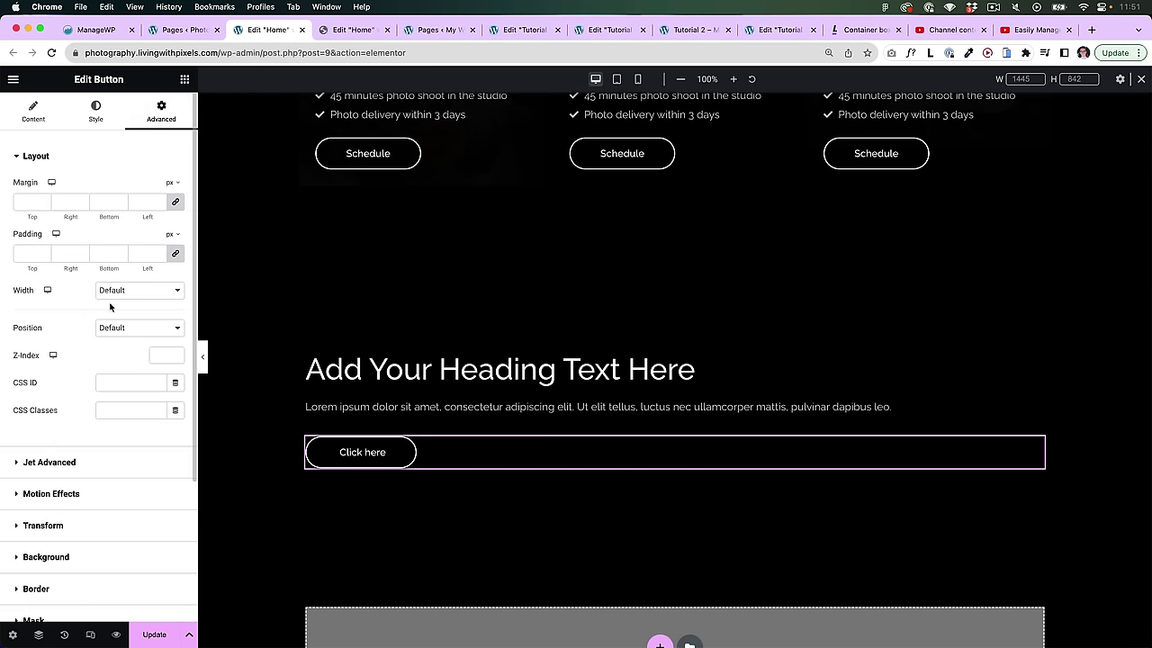
pyautogui.click(144, 291)
pyautogui.click(121, 329)
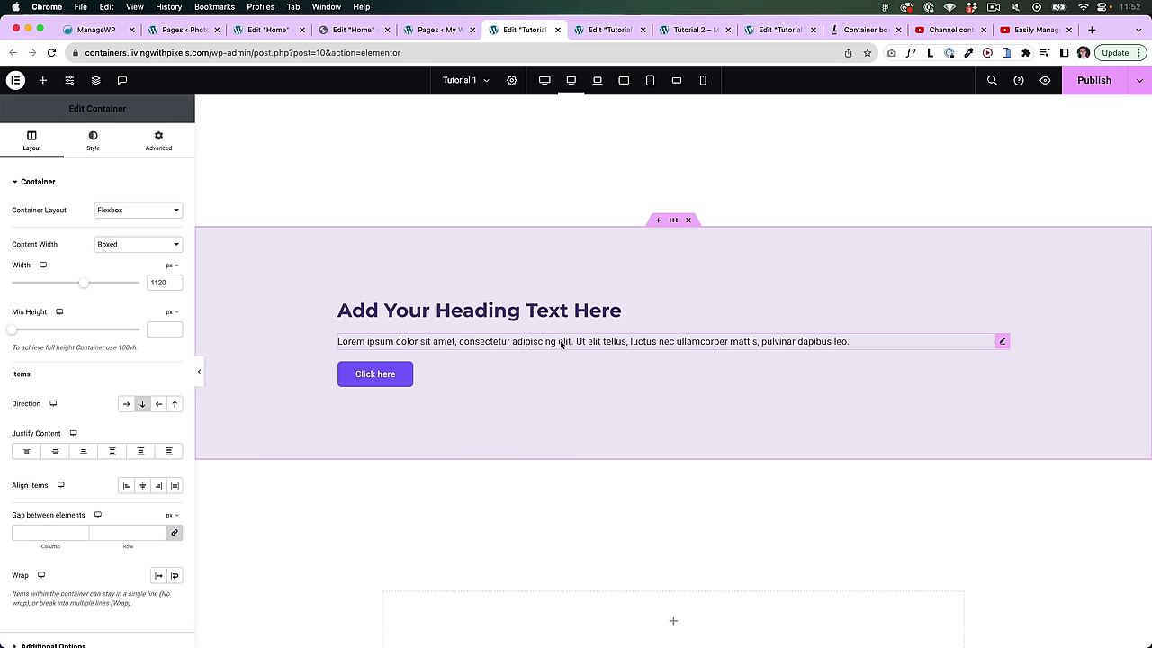
# Step: In Tutorial 1, set Align Items to Center on the container holding the heading, paragraph and button
pyautogui.click(142, 486)
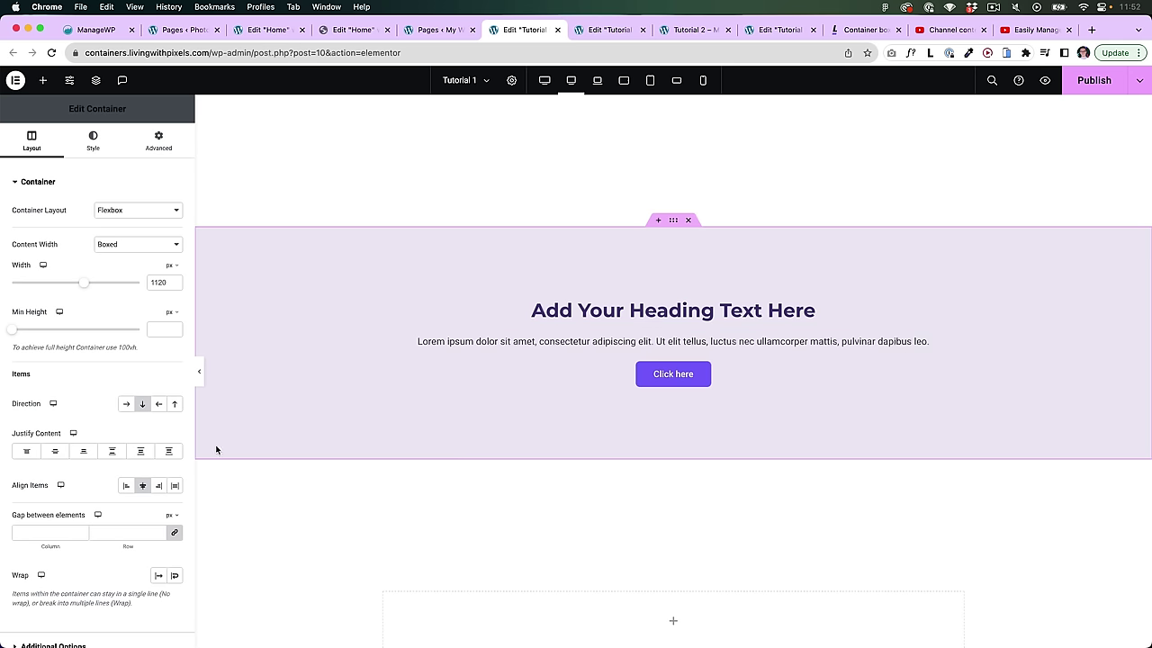
# Step: Append a second copy of the Lorem ipsum text to the end of the centred container's paragraph
pyautogui.click(667, 337)
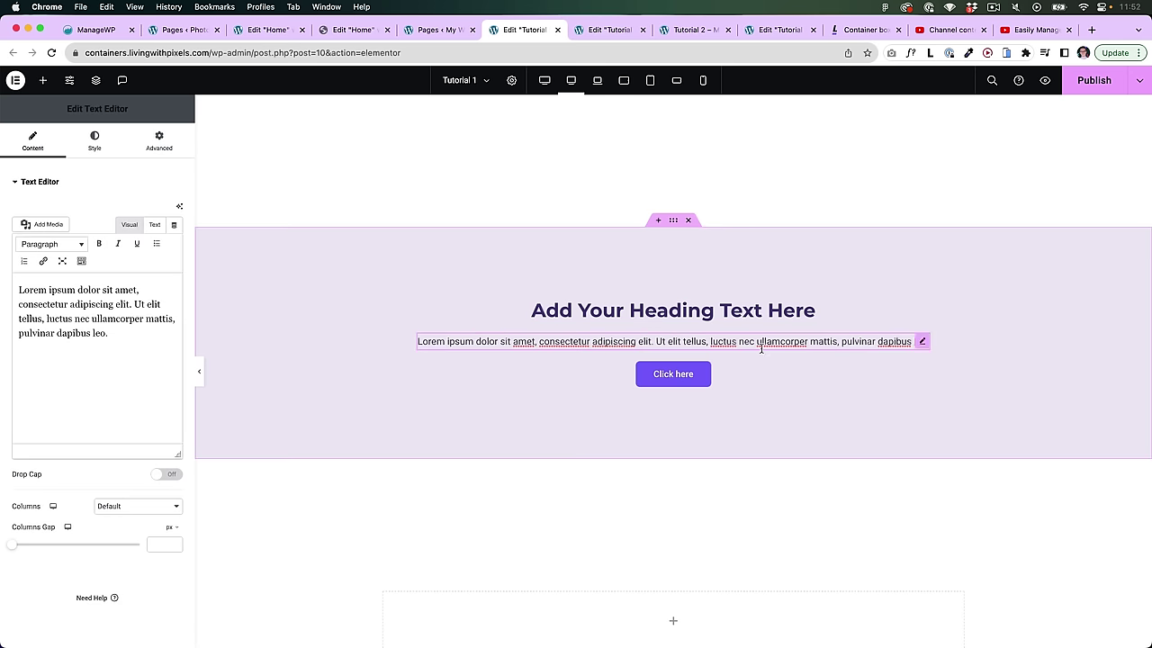
pyautogui.click(158, 342)
pyautogui.press('super+a')
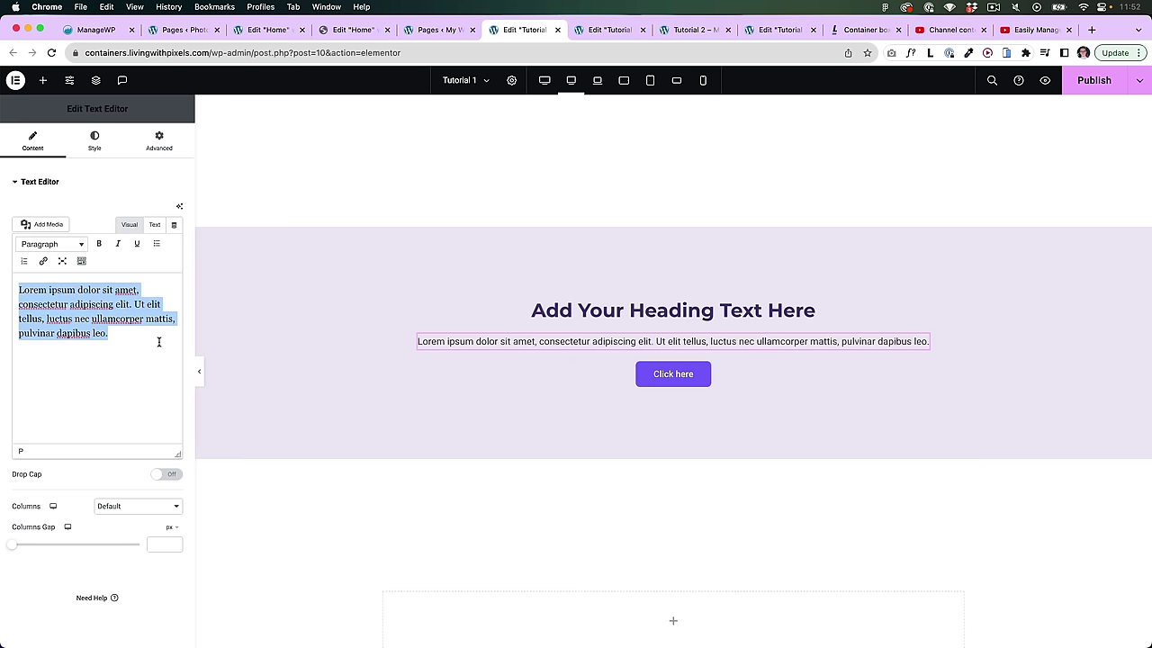
pyautogui.write('Lorem ipsum dolor sit amet, consectetur adipiscing elit. Ut elit tellus, luctus nec ullamcorper mattis, pulvinar dapibus leo.')
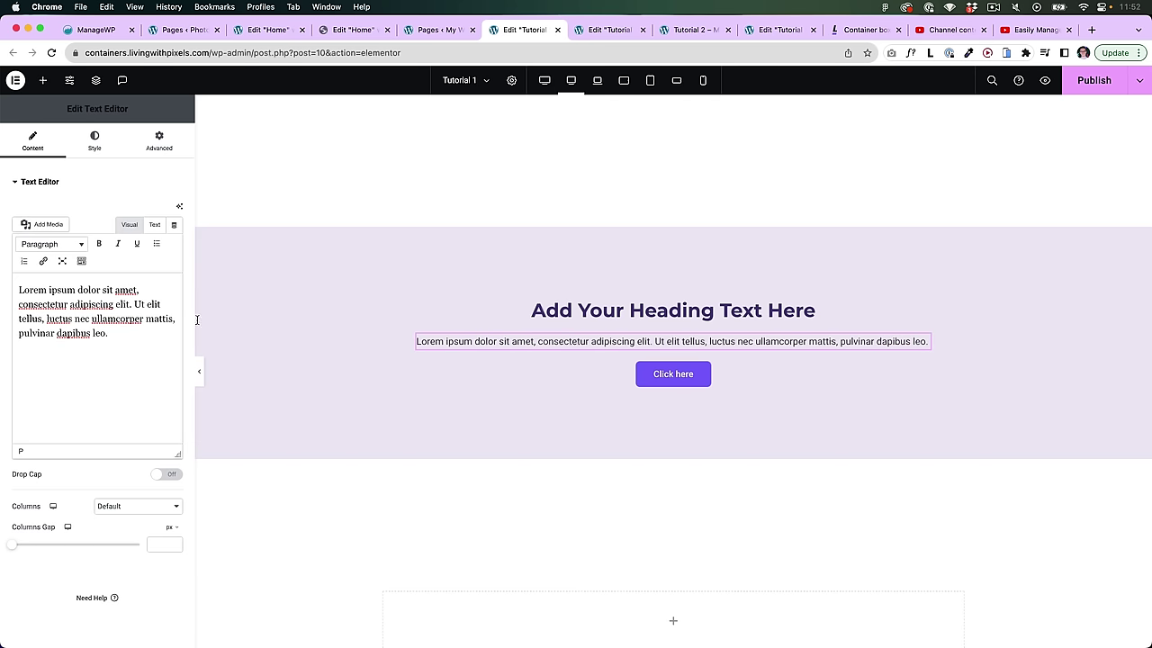
pyautogui.write('Lorem ipsum dolor sit amet, consectetur adipiscing elit. Ut elit tellus, luctus nec ullamcorper mattis, pulvinar dapibus leo.')
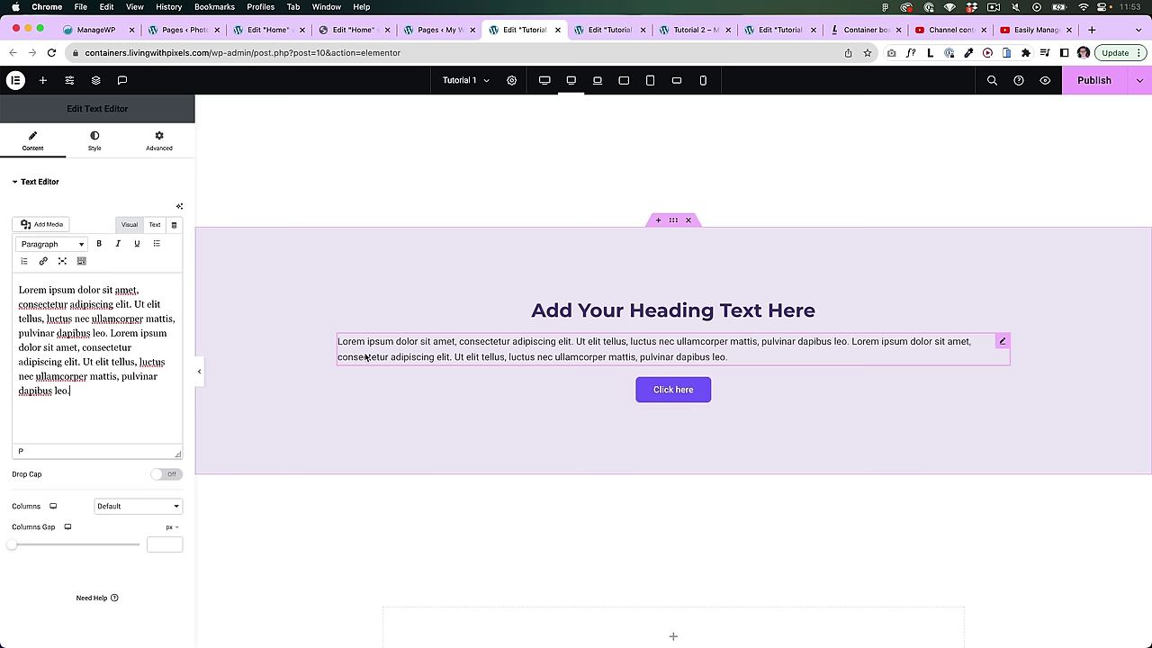
# Step: Give the doubled paragraph widget a Custom width and adjust its value
pyautogui.click(659, 233)
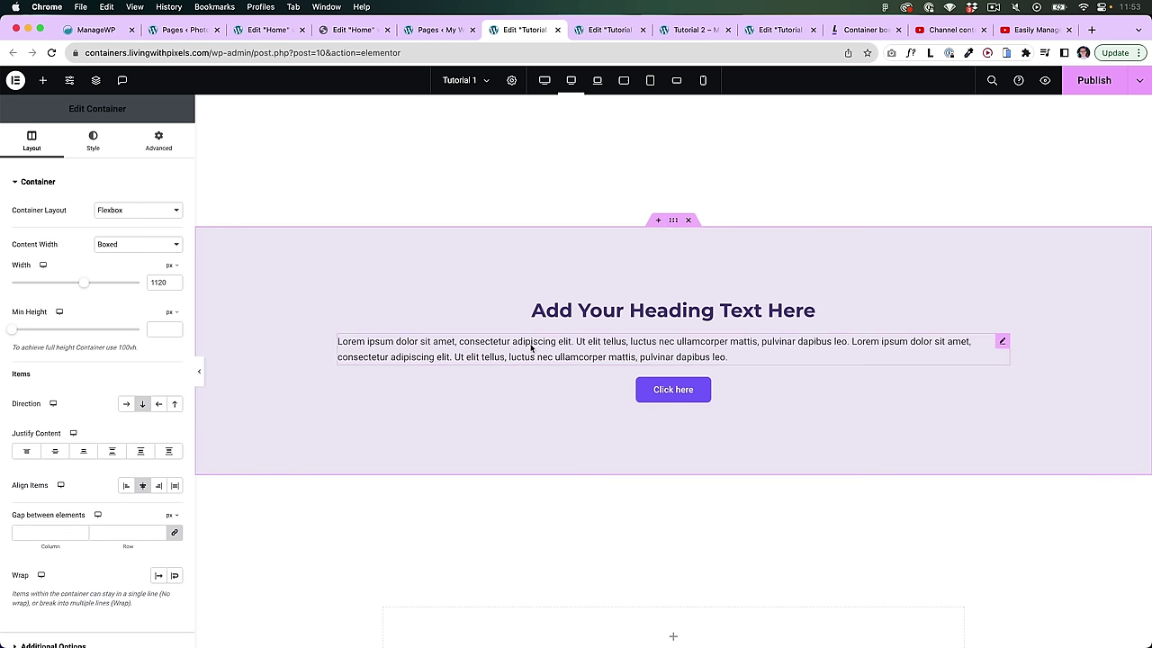
pyautogui.click(1000, 340)
pyautogui.click(162, 142)
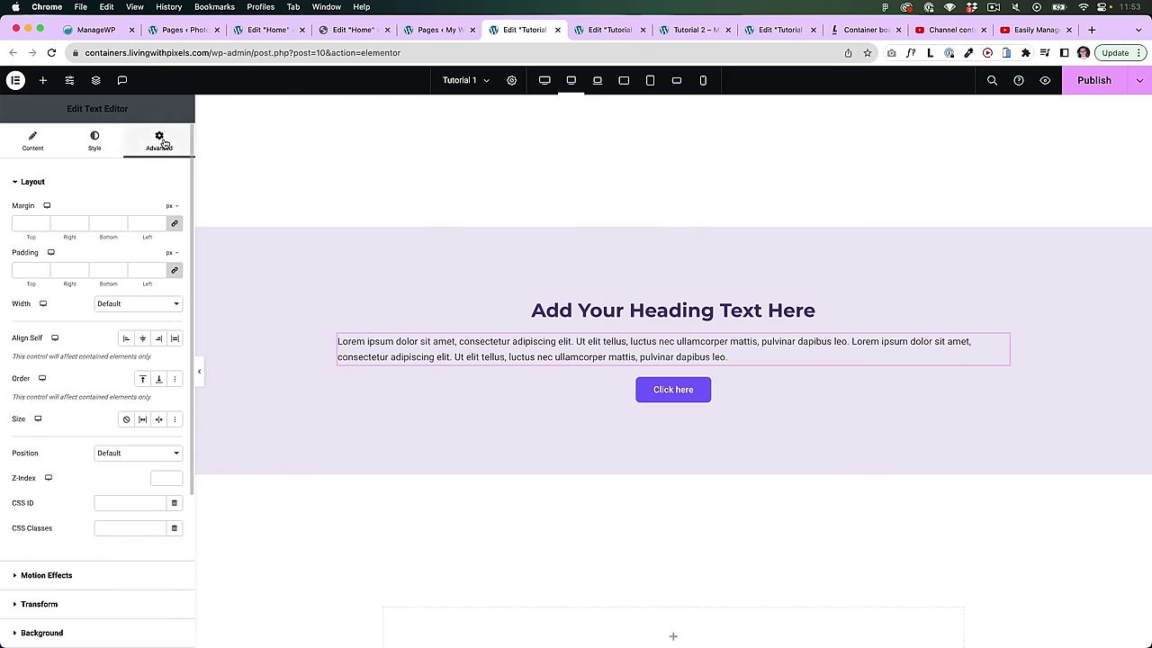
pyautogui.click(130, 306)
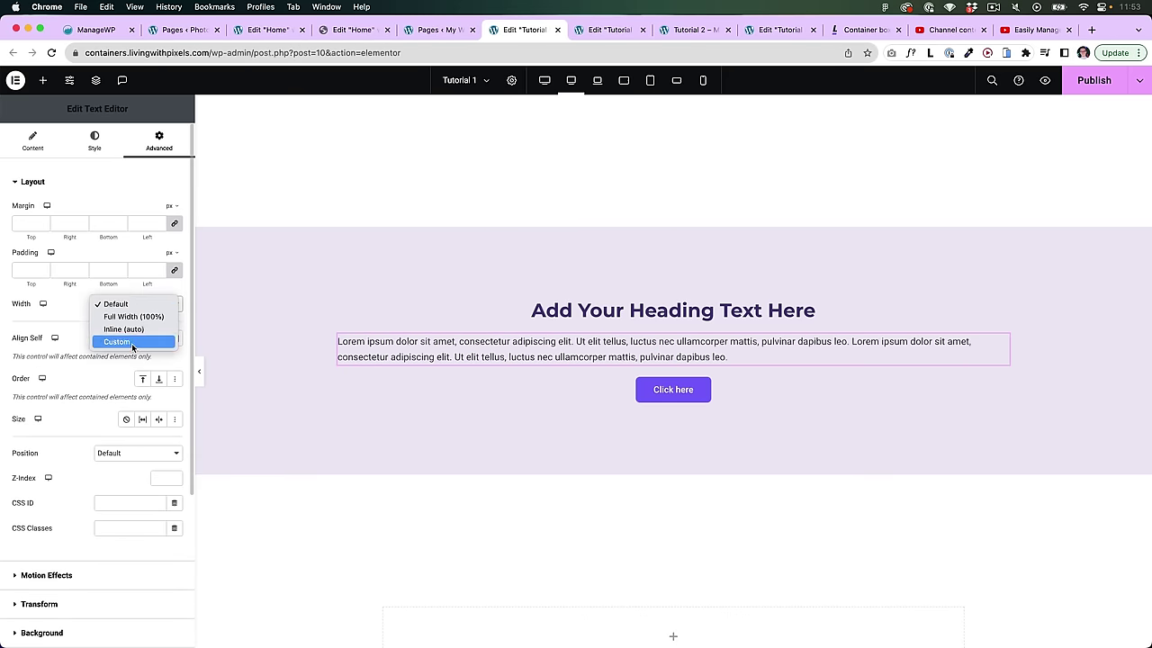
pyautogui.click(130, 342)
pyautogui.moveTo(15, 346); pyautogui.dragTo(68, 345)
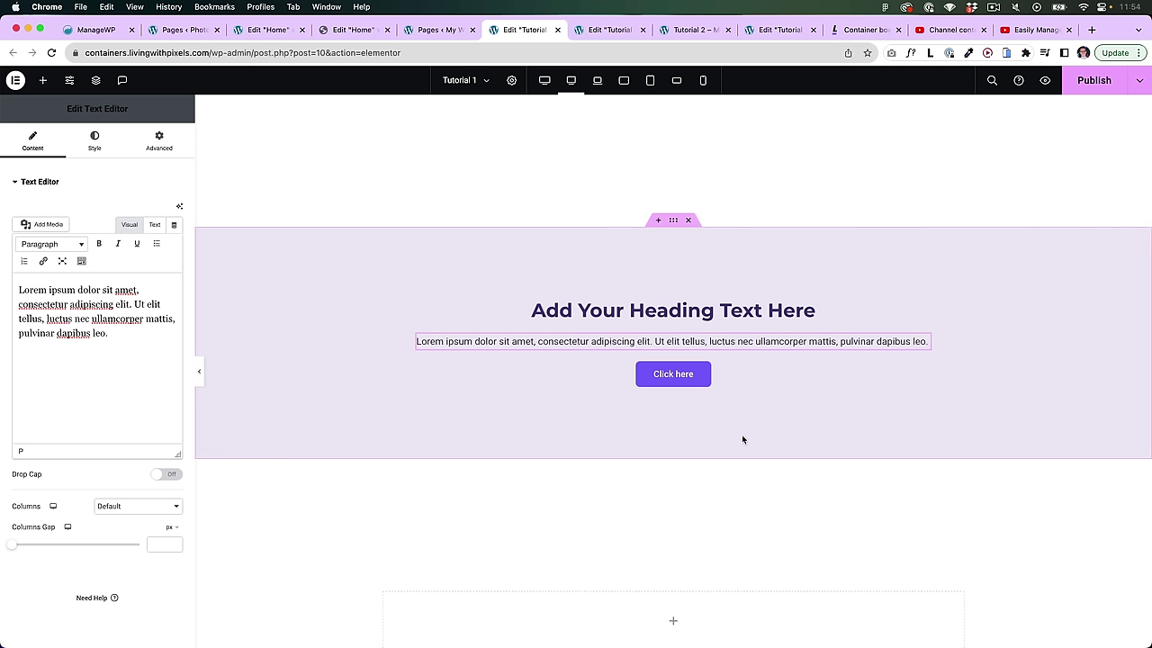
# Step: Toggle Center off and on for the container's Align Items, finishing at Center
pyautogui.click(633, 399)
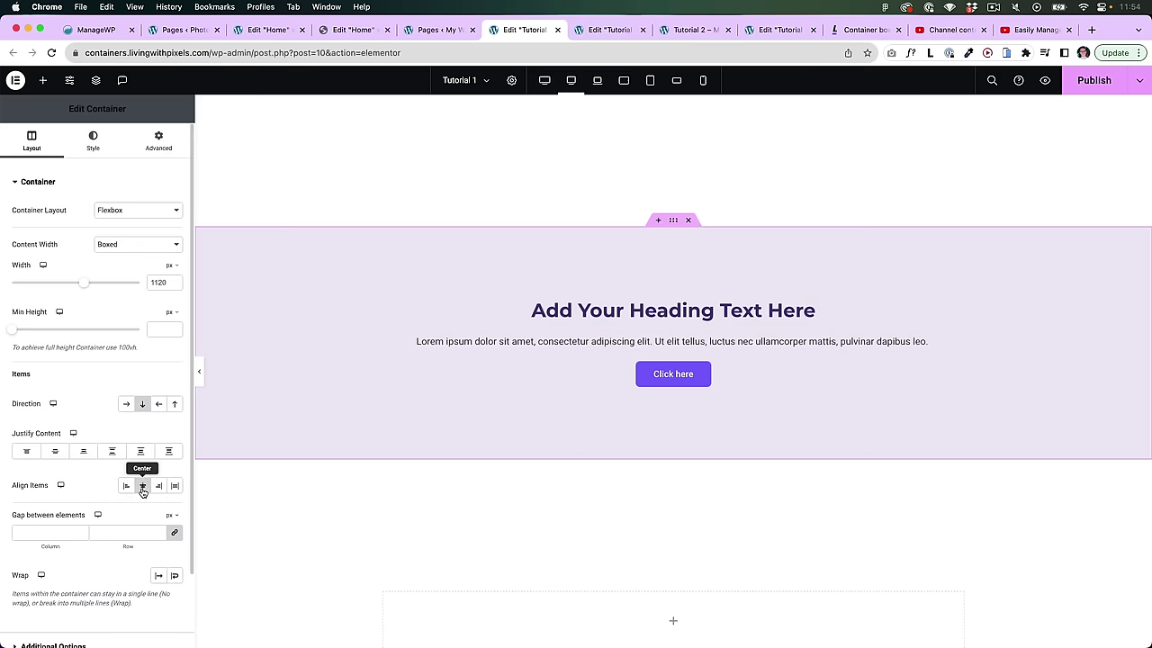
pyautogui.click(142, 487)
pyautogui.click(142, 487)
pyautogui.click(144, 488)
pyautogui.click(142, 485)
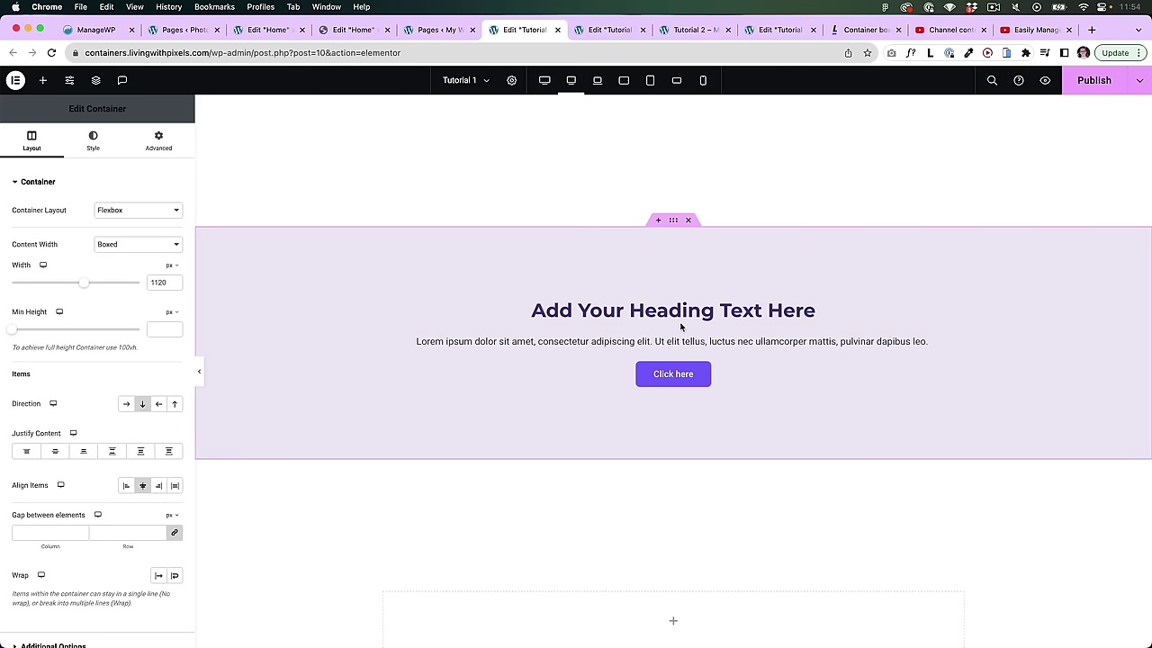
# Step: Paste a second copy of the paragraph's text after the original and undo the paste
pyautogui.click(636, 340)
pyautogui.tripleClick(125, 335)
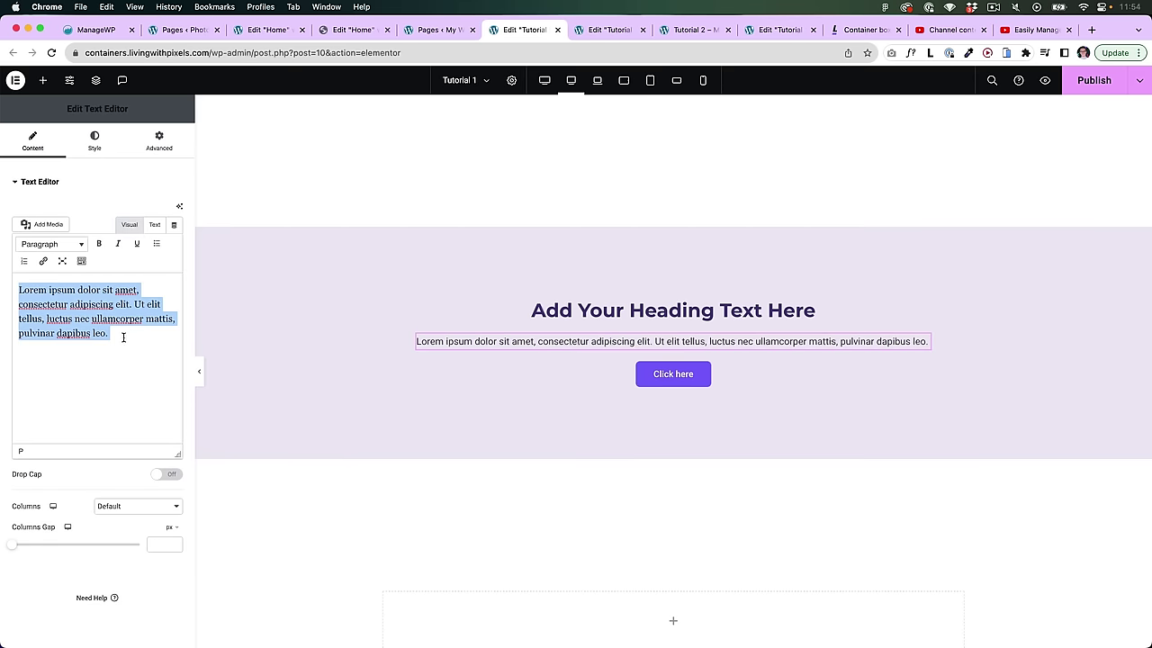
pyautogui.hotkey('ctrl', 'c')
pyautogui.click(124, 336)
pyautogui.hotkey('ctrl', 'v')
pyautogui.hotkey('ctrl', 'z')
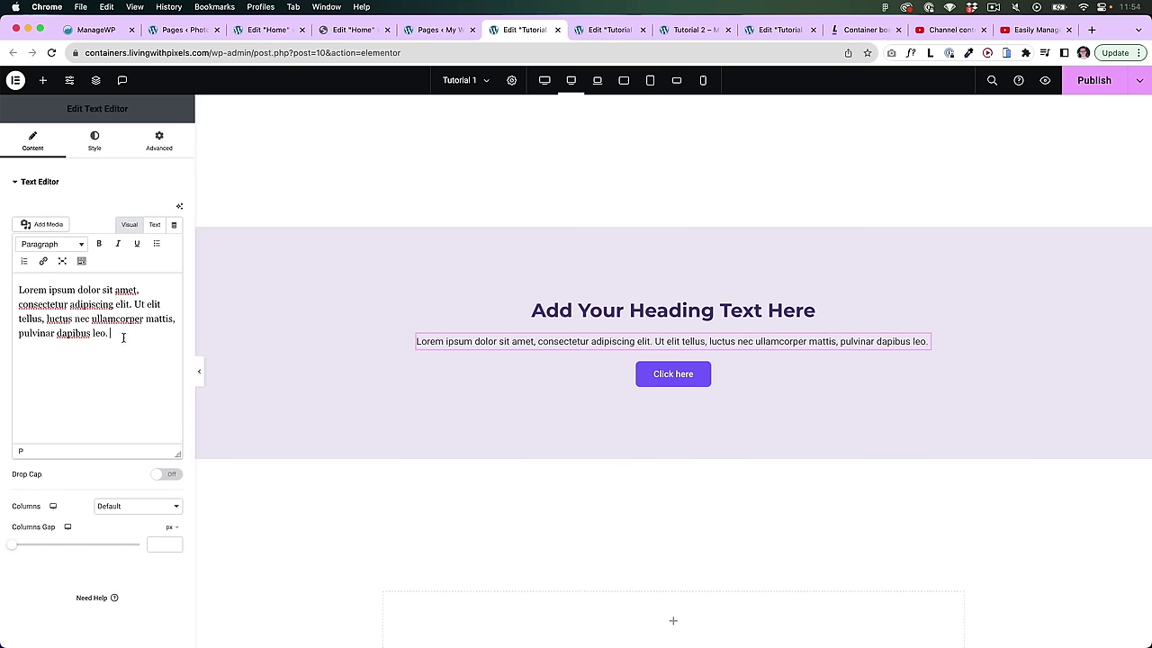
# Step: Compare how the heading and paragraph align inside the container in Mobile Portrait and desktop views, ending in desktop view
pyautogui.click(673, 223)
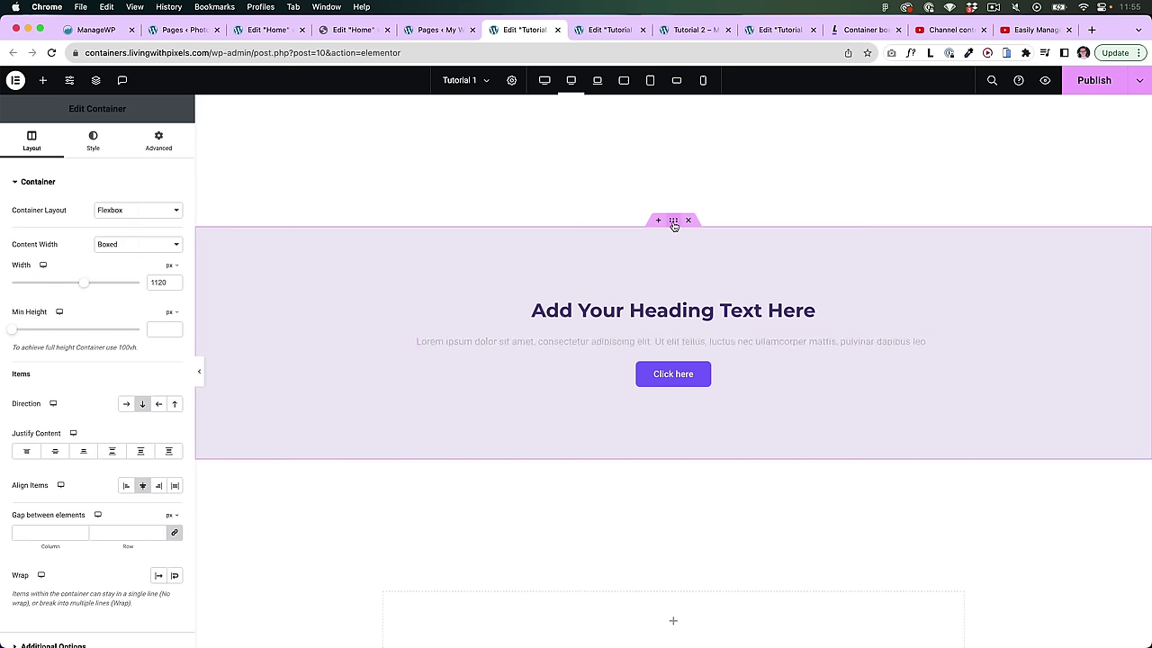
pyautogui.click(703, 82)
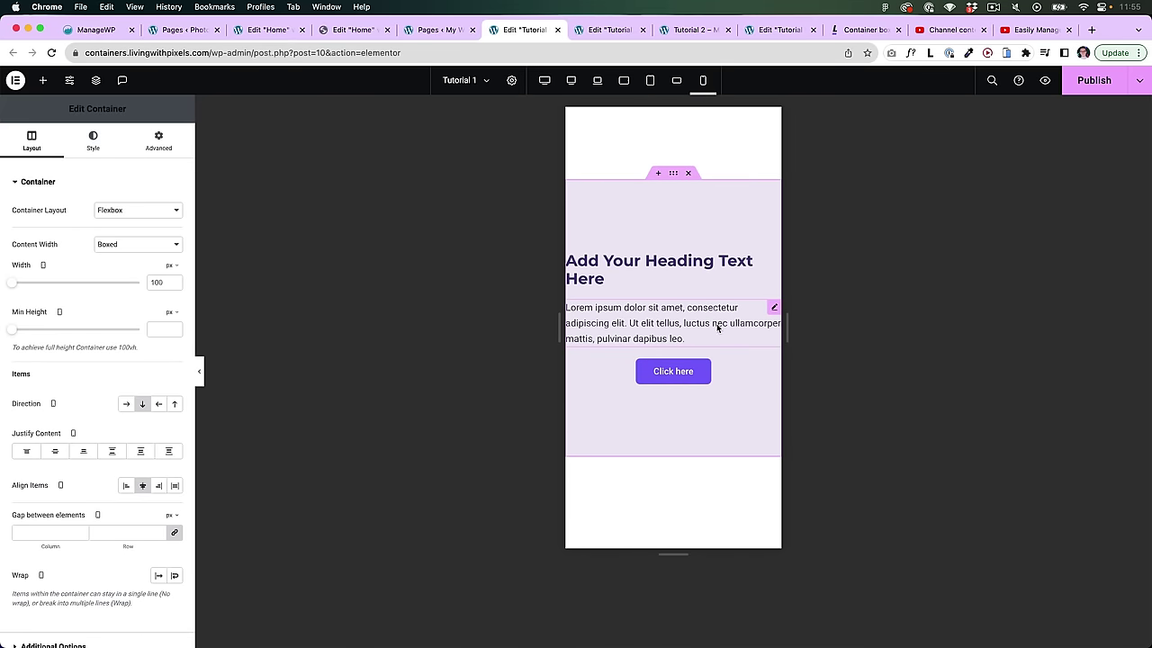
pyautogui.click(646, 279)
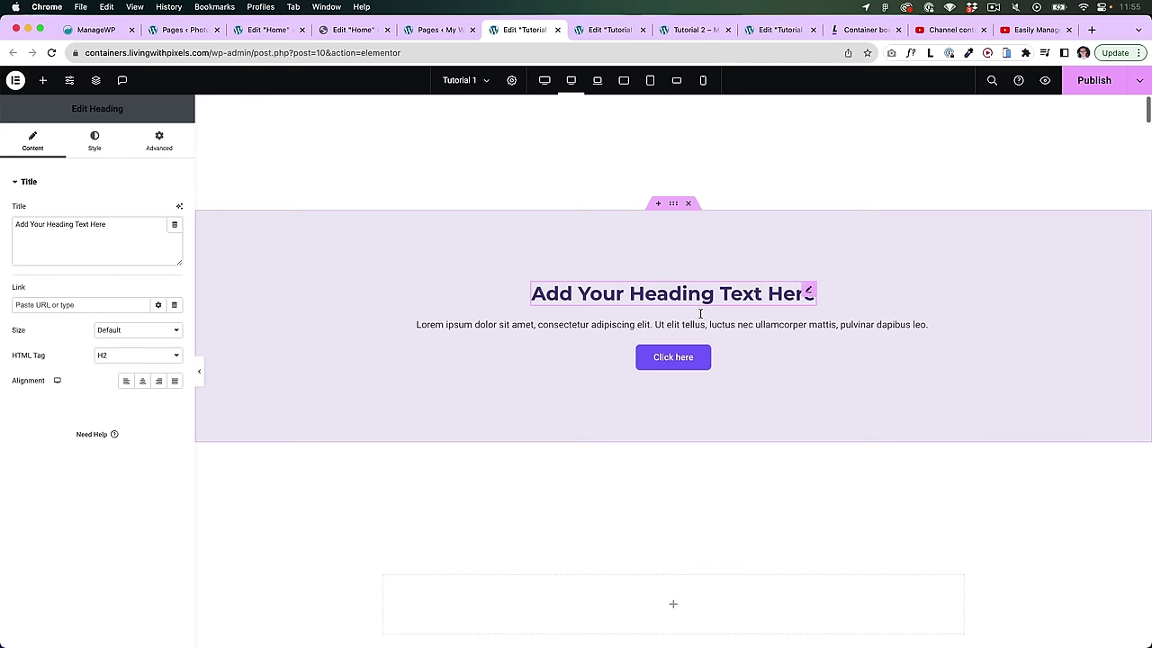
pyautogui.click(699, 326)
pyautogui.click(694, 293)
pyautogui.click(704, 81)
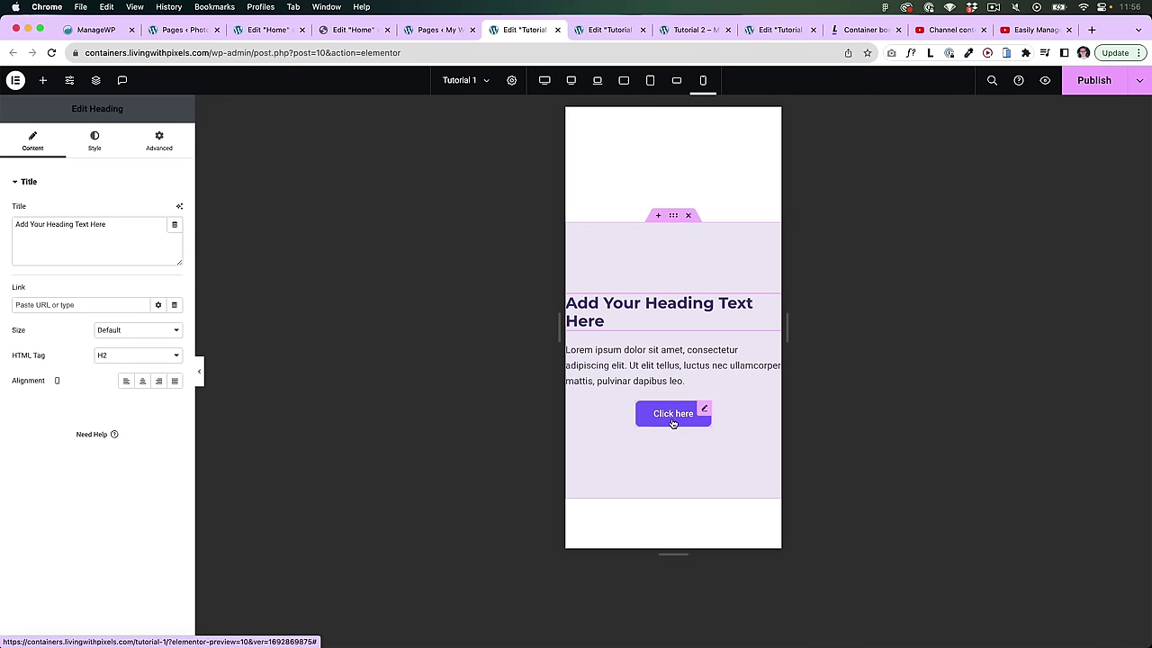
pyautogui.press('super+shift+m')
# Step: Set the heading widget's text Alignment to Center in desktop view
pyautogui.click(673, 219)
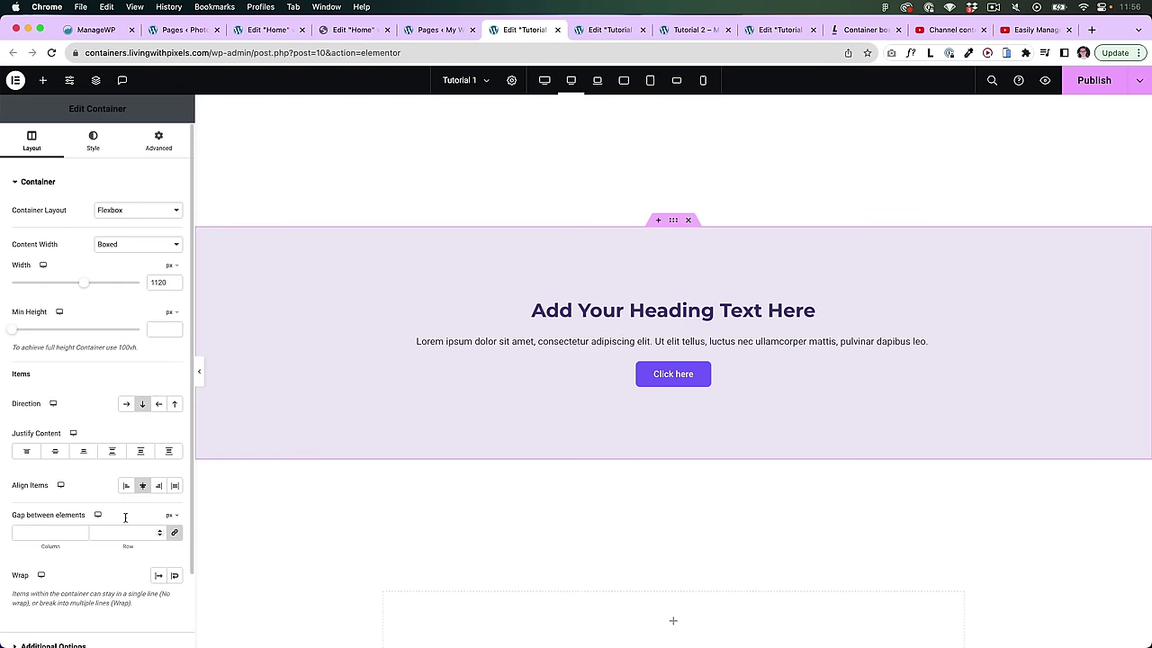
pyautogui.click(668, 313)
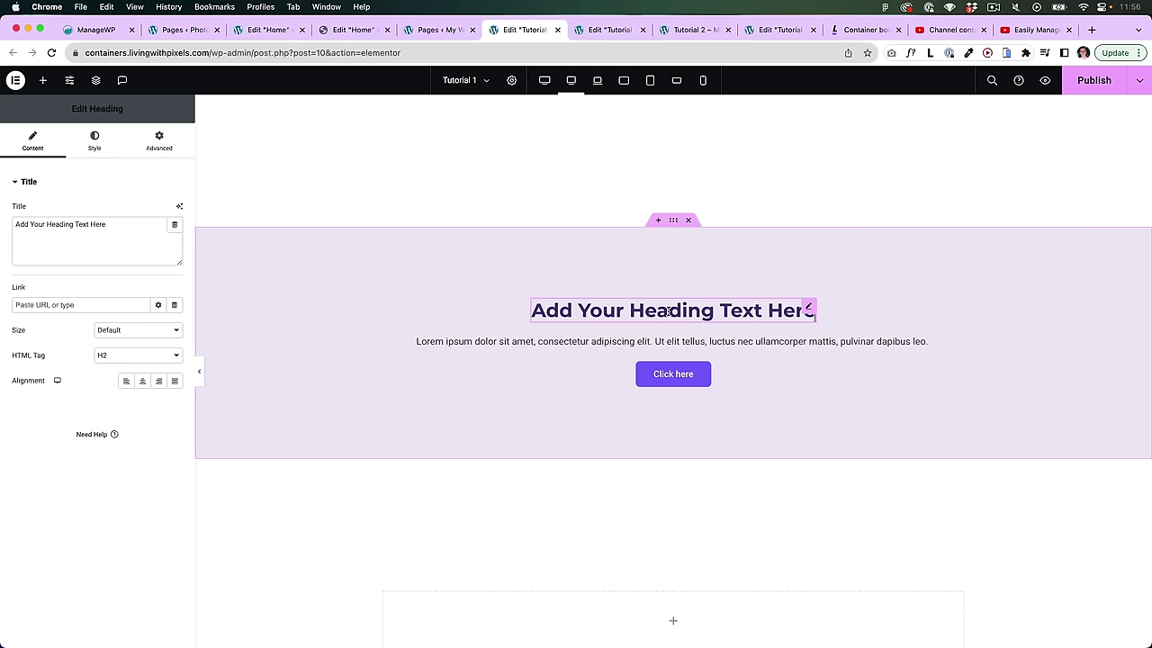
pyautogui.click(143, 383)
# Step: Set the paragraph widget's text Alignment to Center
pyautogui.click(674, 343)
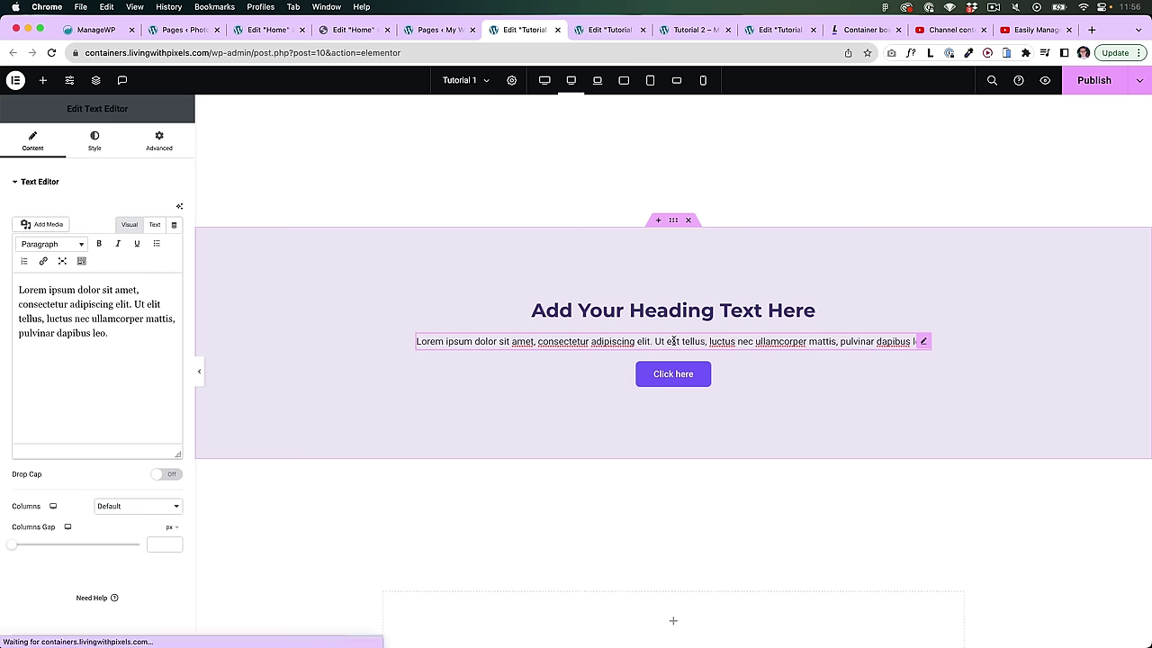
pyautogui.click(94, 143)
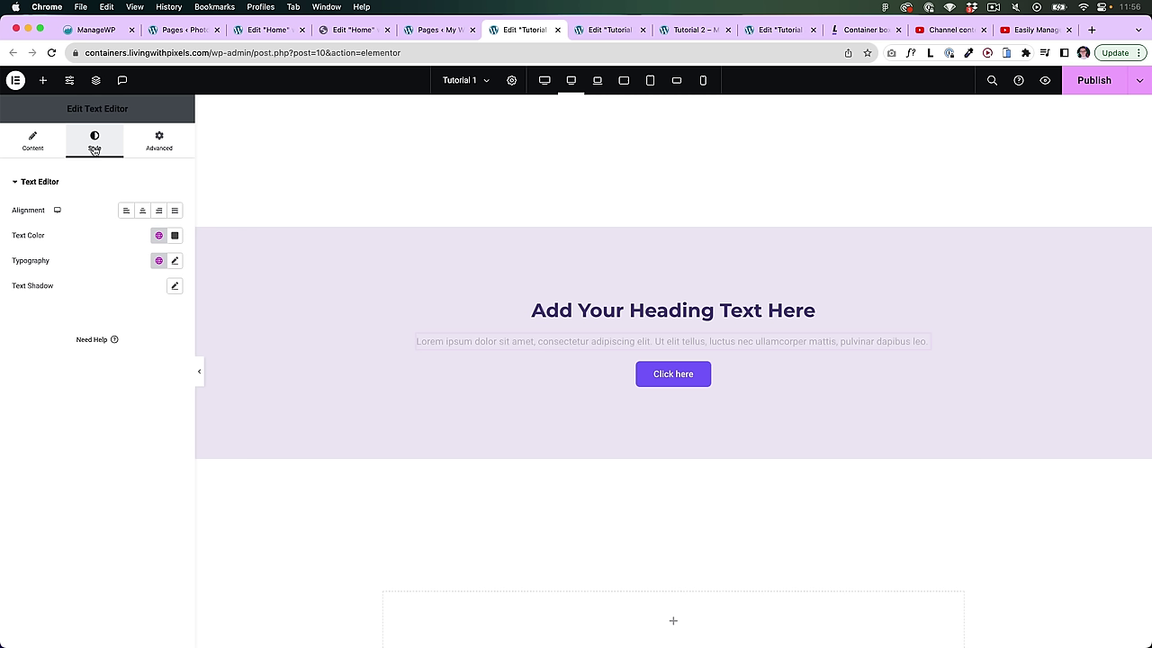
pyautogui.click(142, 210)
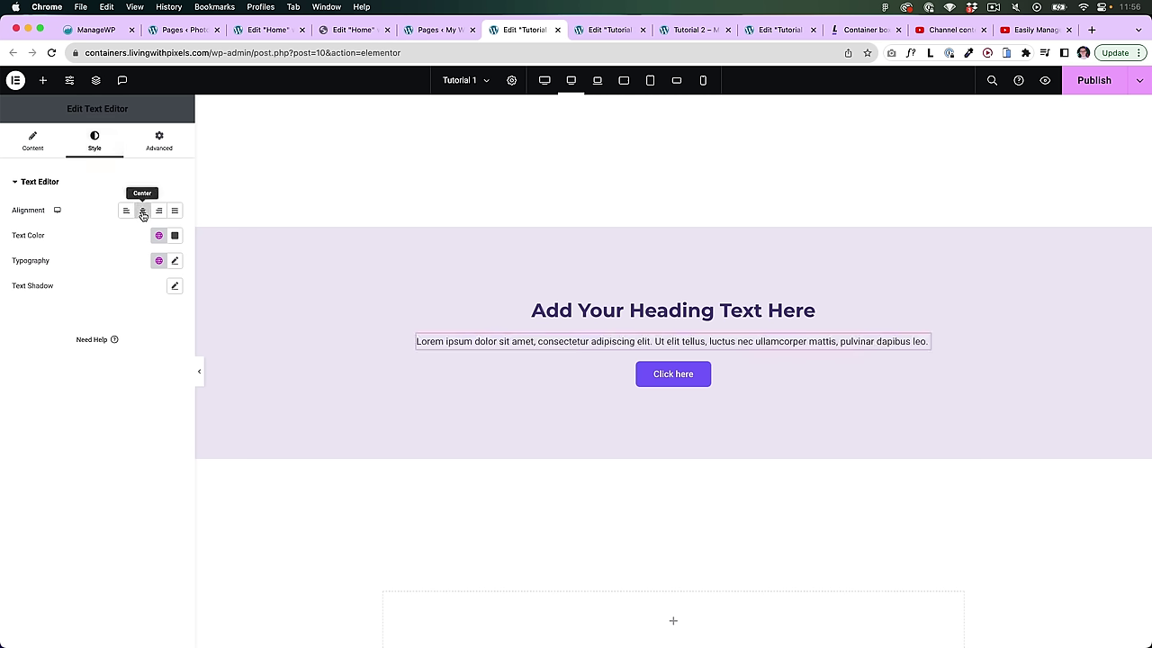
# Step: Check the heading and paragraph's text alignment in Mobile Portrait view and return to desktop view
pyautogui.click(704, 82)
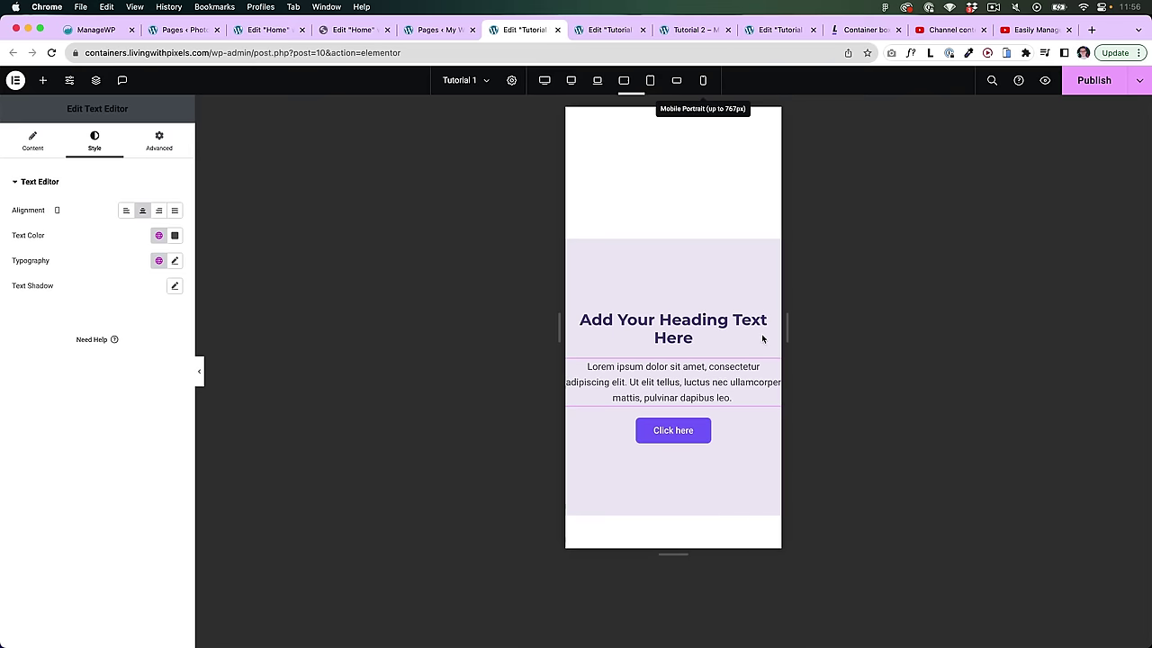
pyautogui.scroll(-1, 708, 328)
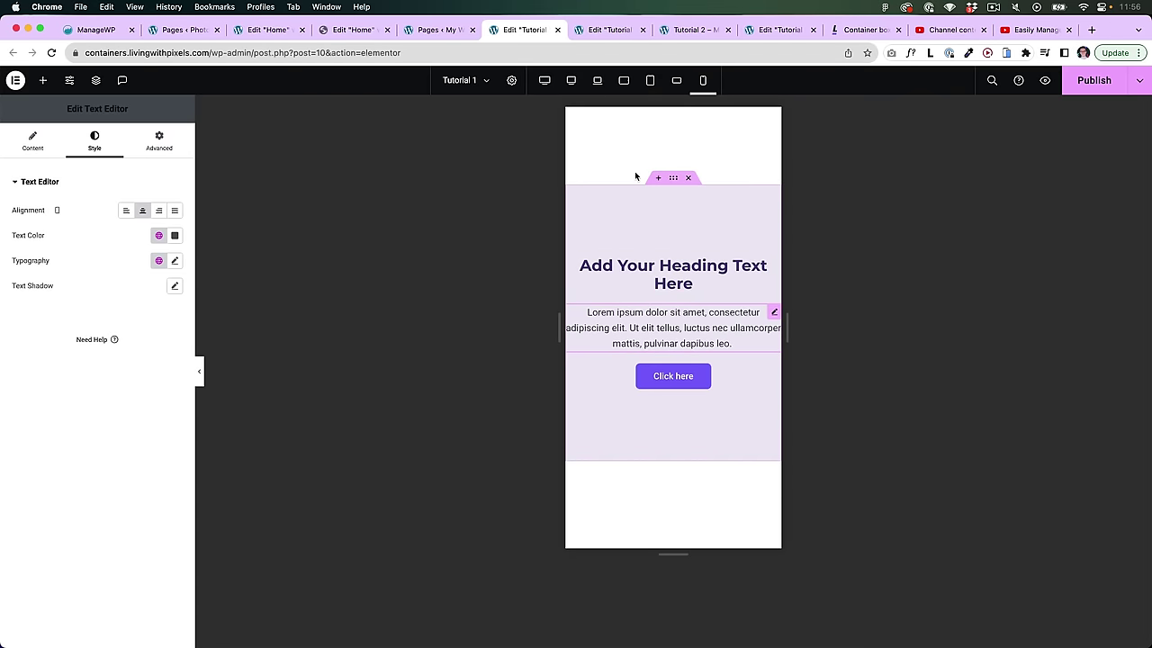
pyautogui.click(571, 81)
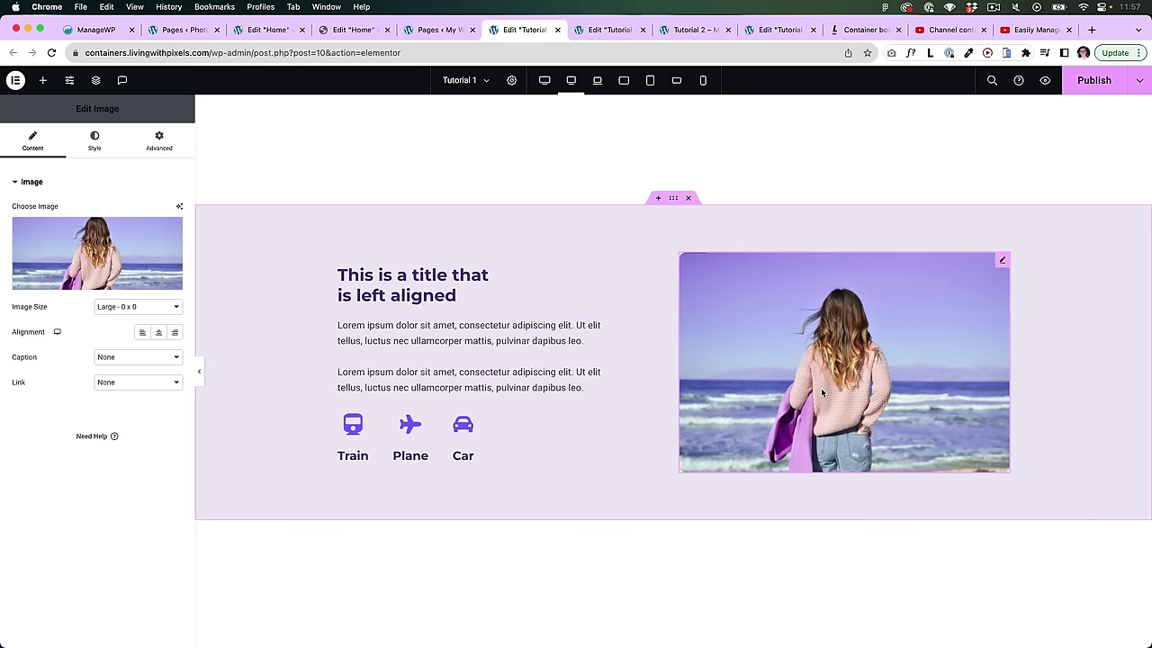
# Step: Review the image widget's size and style options, and set its custom layout width to 50%
pyautogui.scroll(-1, 850, 353)
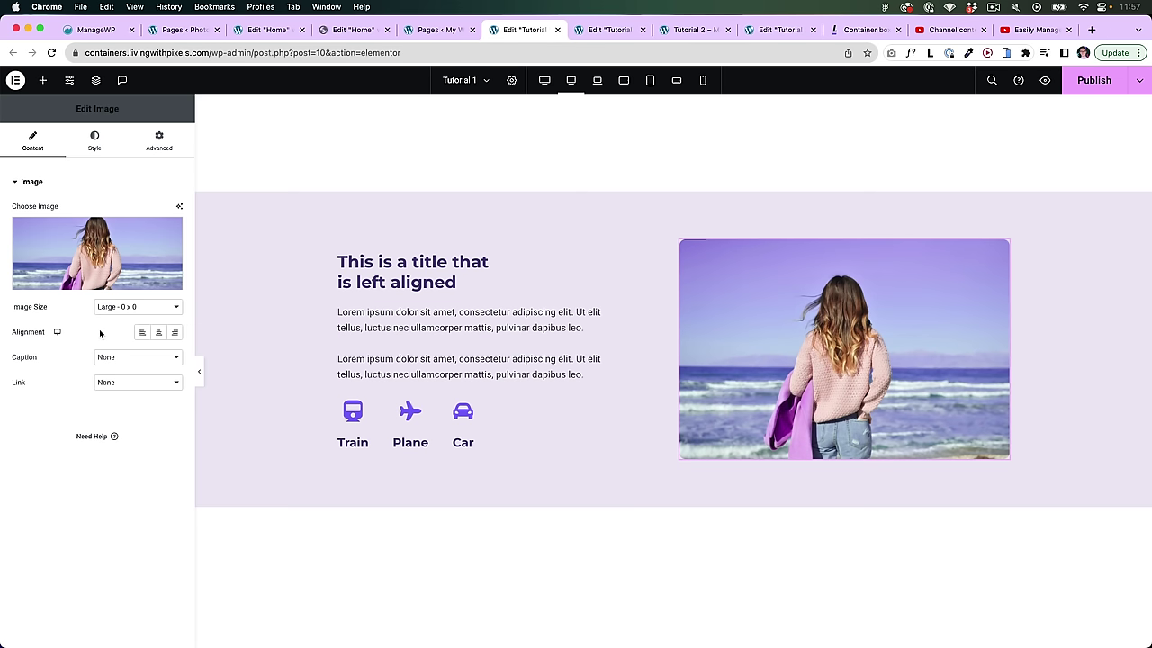
pyautogui.click(120, 308)
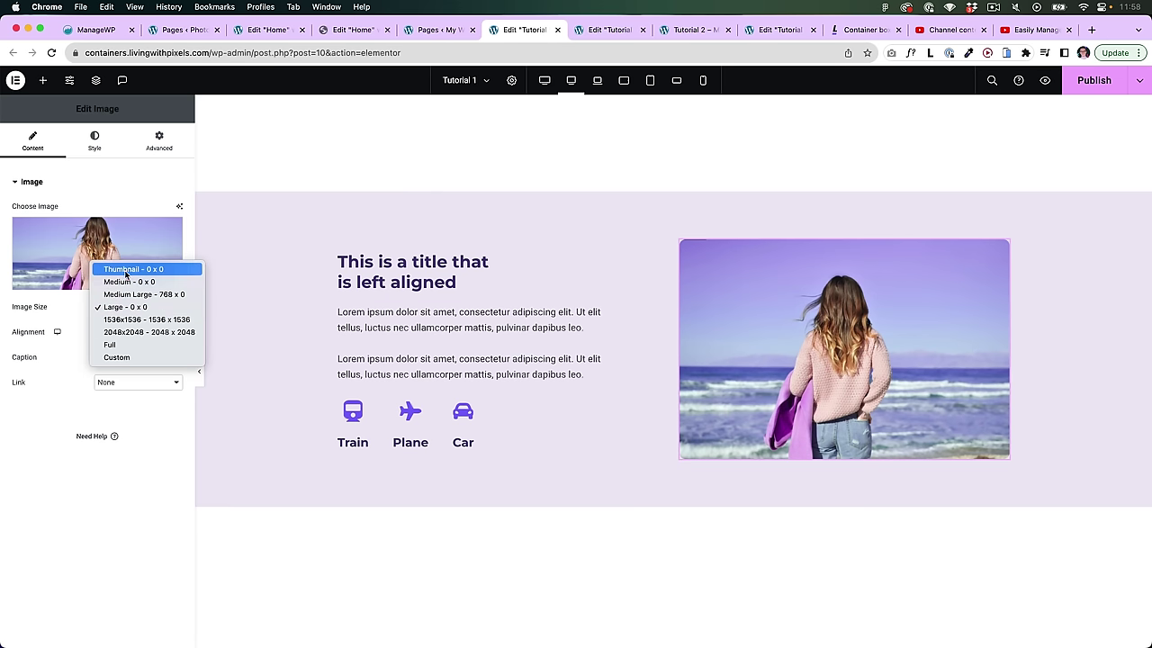
pyautogui.click(94, 141)
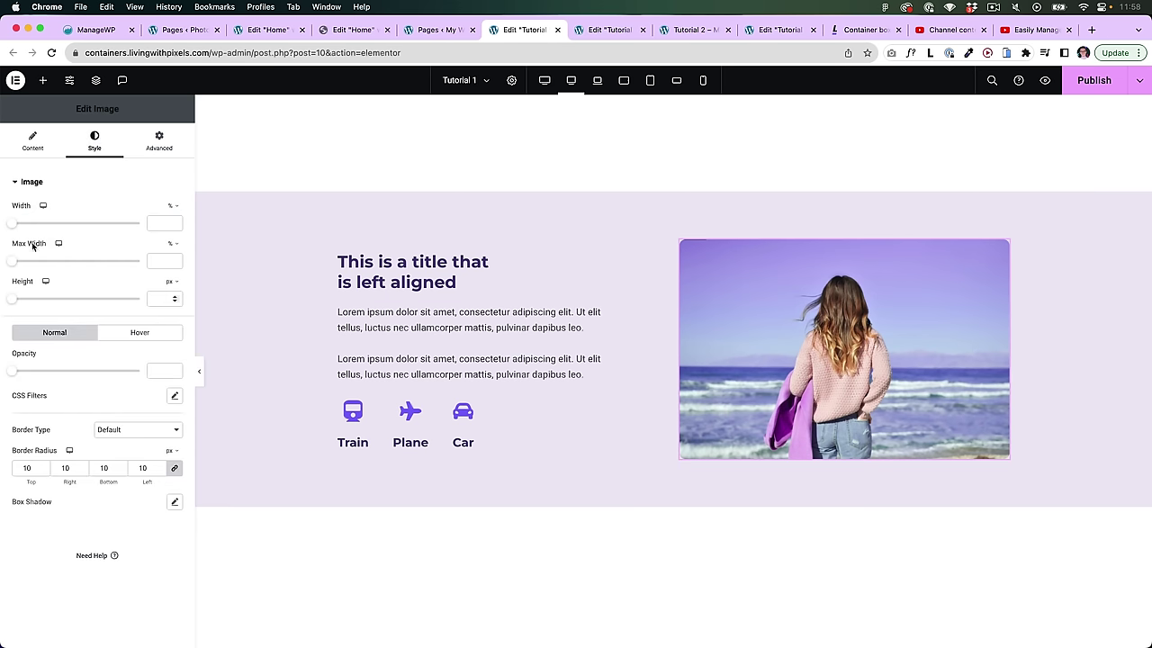
pyautogui.click(155, 141)
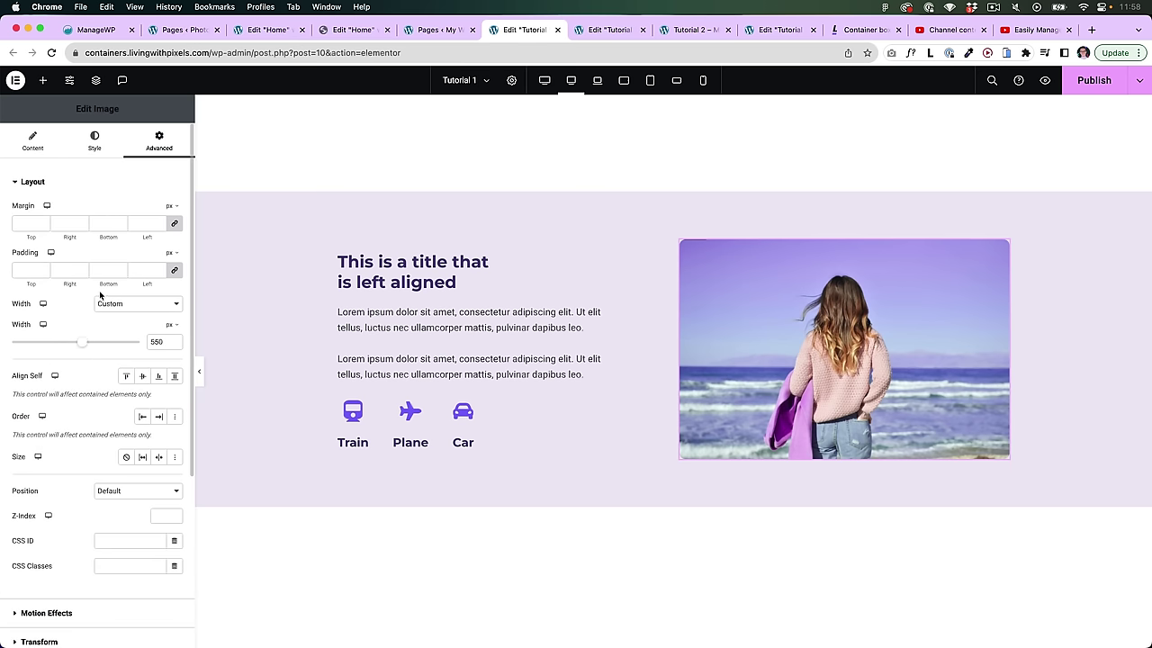
pyautogui.click(171, 324)
pyautogui.click(171, 345)
pyautogui.moveTo(33, 345); pyautogui.dragTo(80, 345)
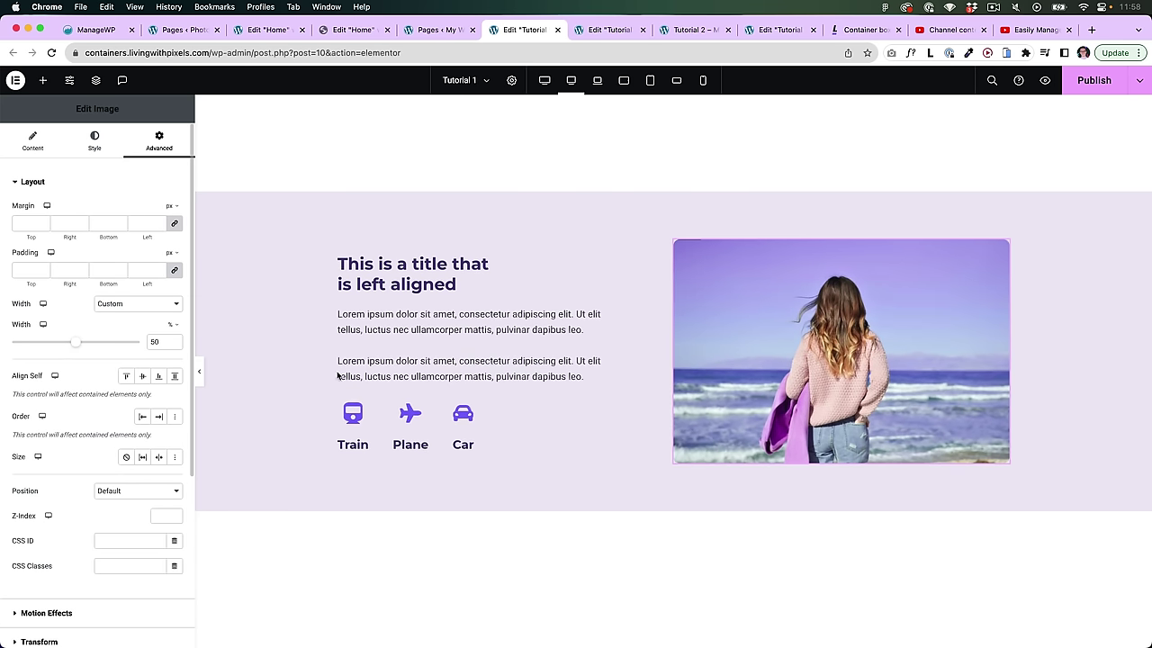
pyautogui.scroll(-1, 794, 329)
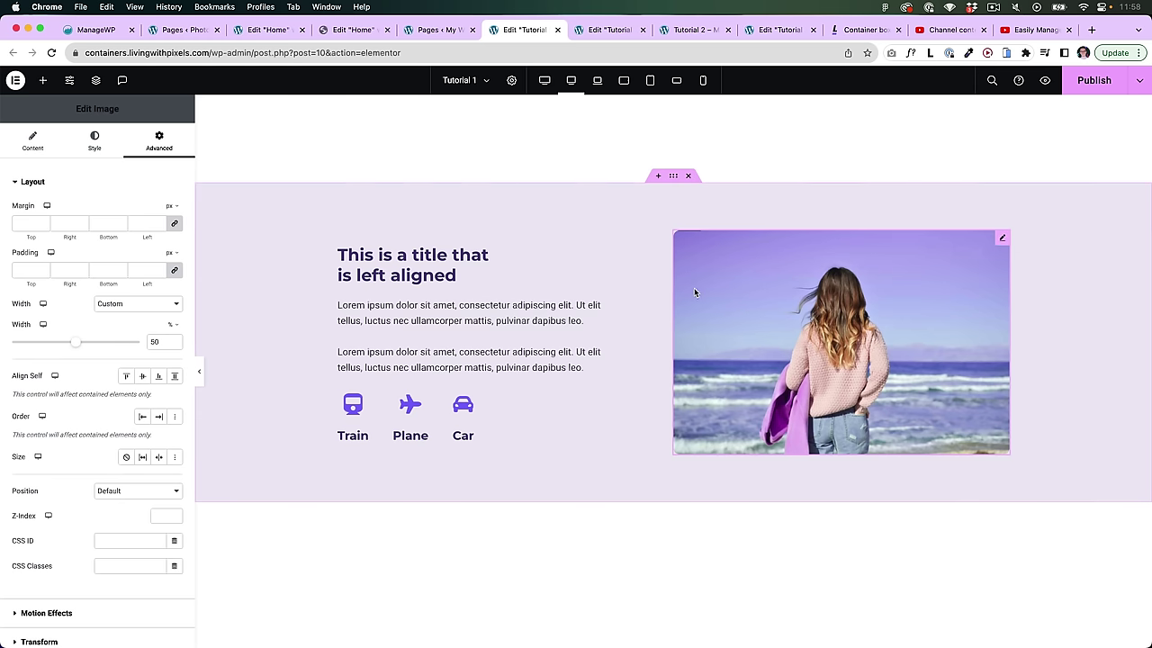
# Step: Try 59% as the image's style Width, and set it to 80%
pyautogui.click(98, 144)
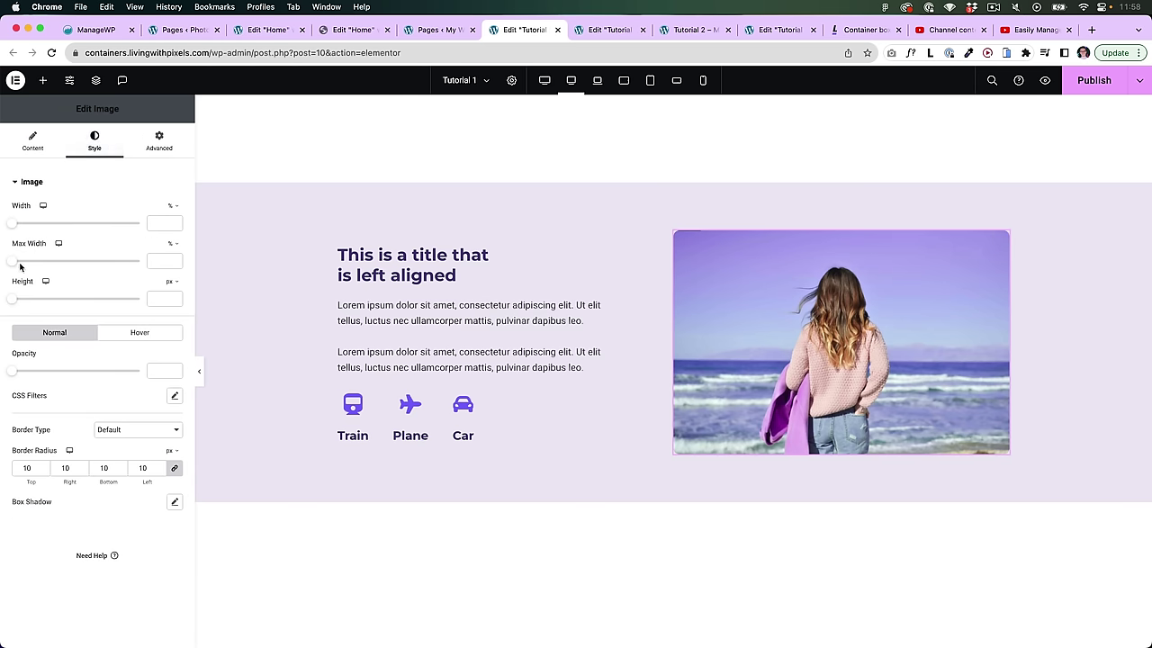
pyautogui.moveTo(13, 225); pyautogui.dragTo(86, 225)
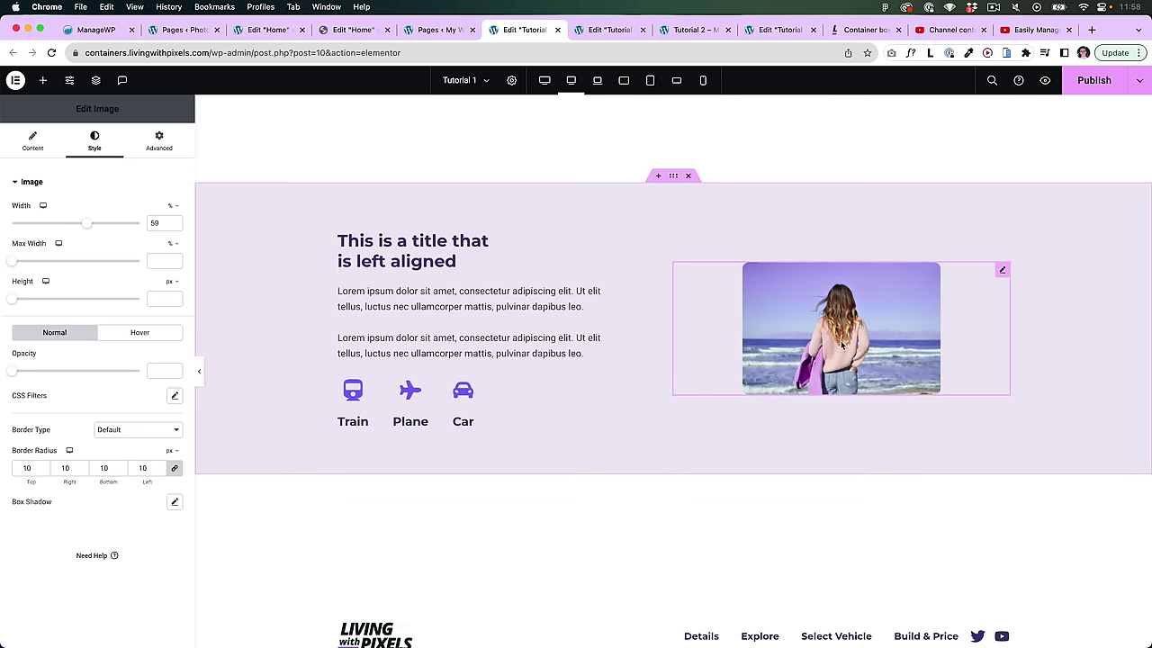
pyautogui.moveTo(87, 224); pyautogui.dragTo(114, 226)
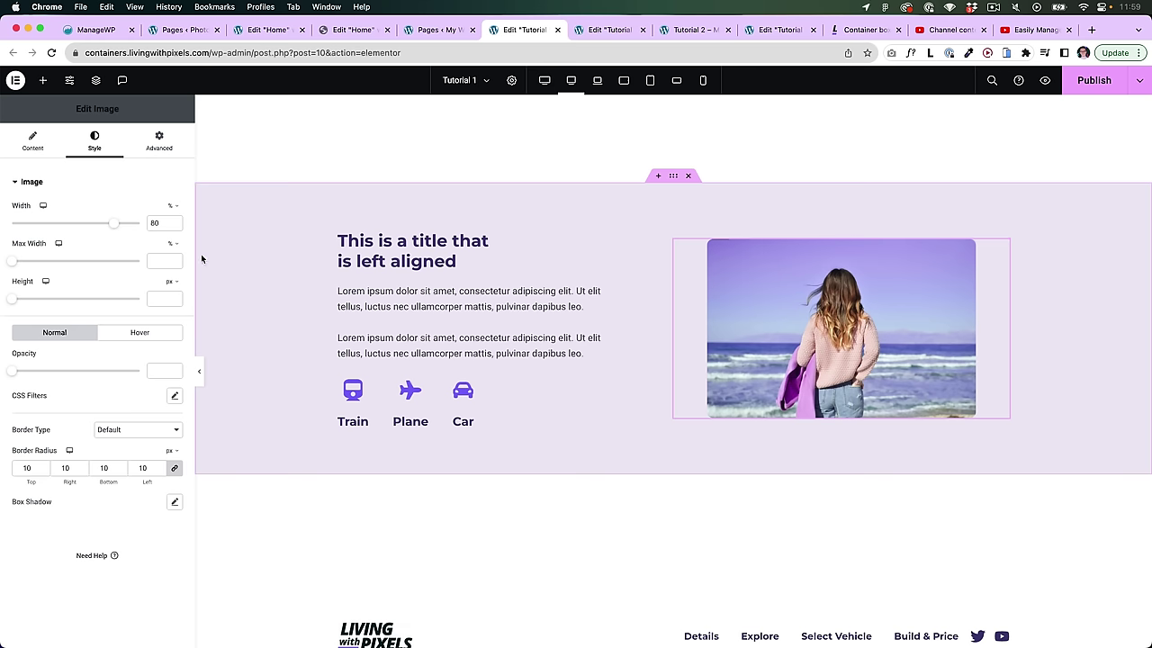
# Step: Align the image to the right within its widget and set its Image Size to Medium Large - 768 x 0
pyautogui.click(34, 144)
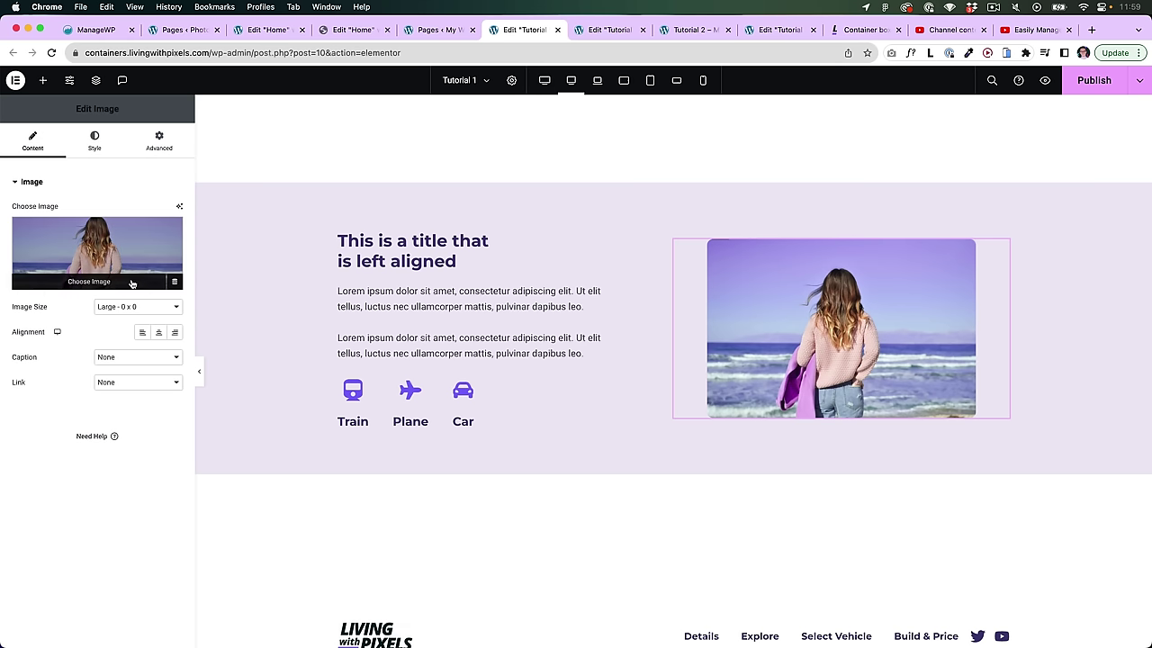
pyautogui.click(175, 334)
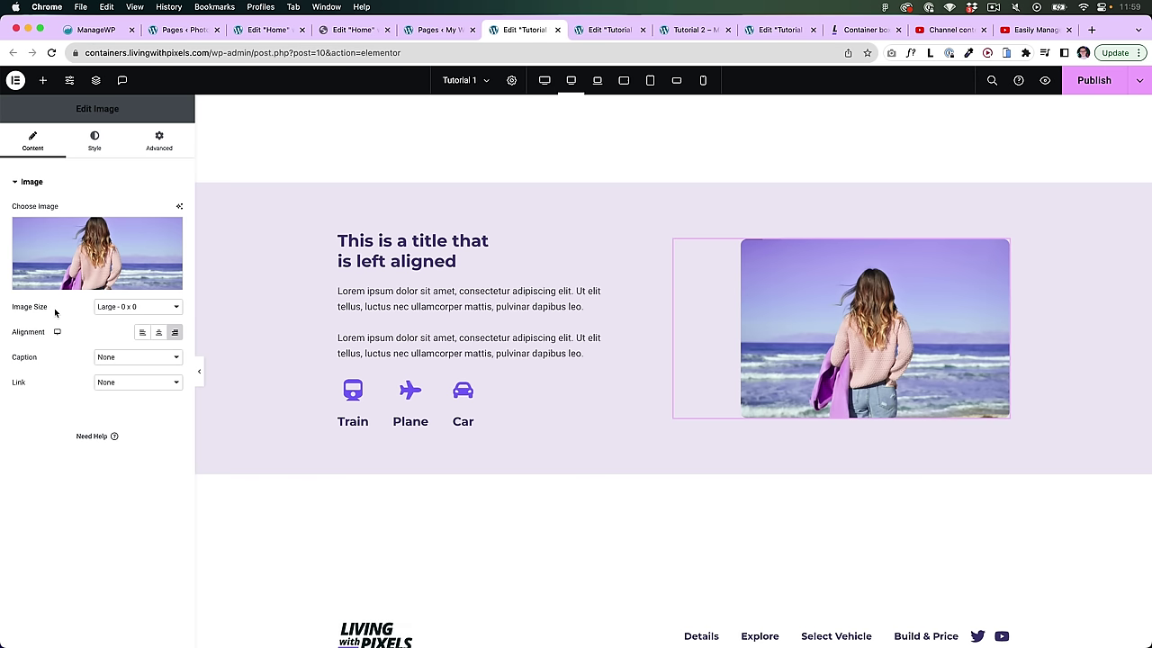
pyautogui.click(124, 307)
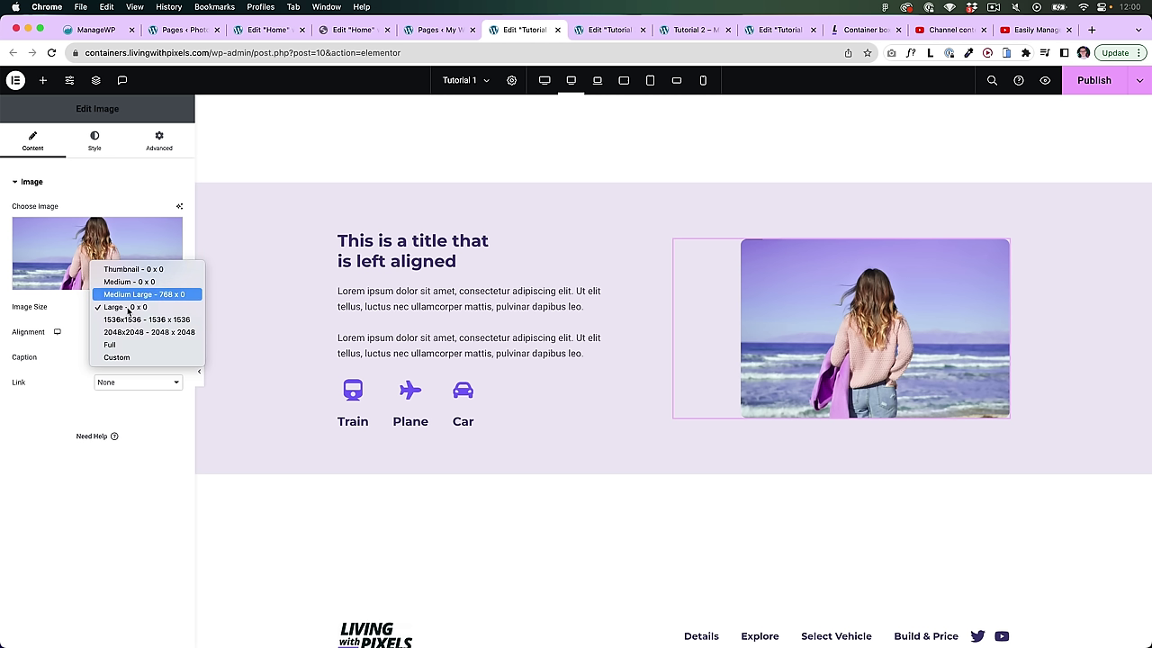
pyautogui.click(139, 295)
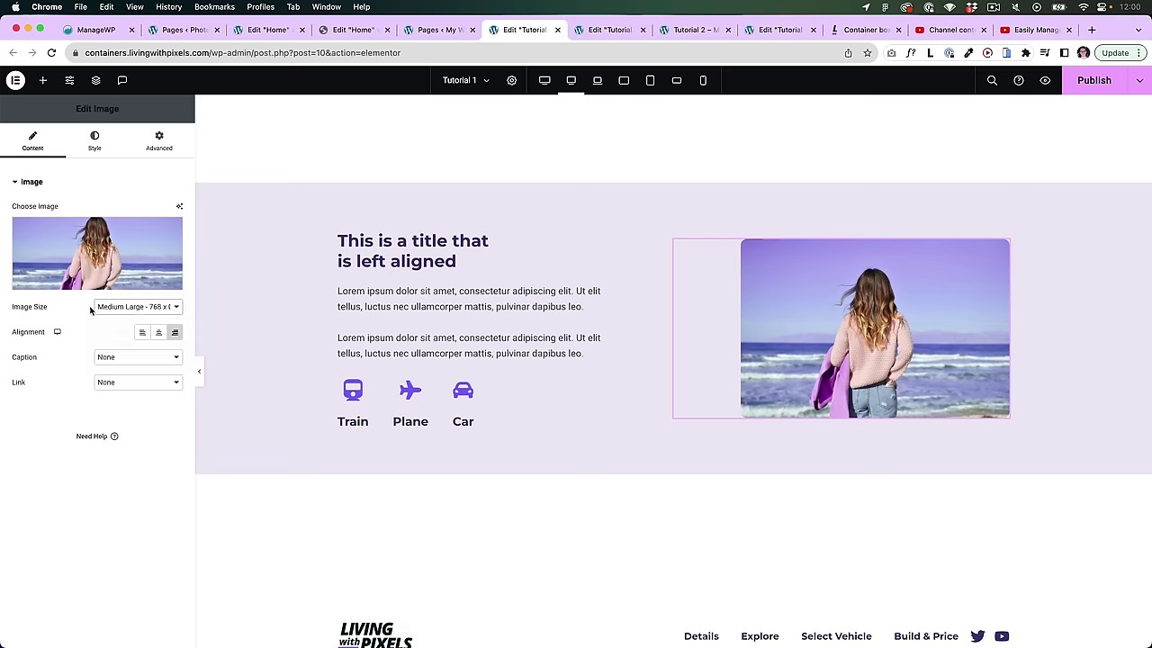
pyautogui.click(139, 307)
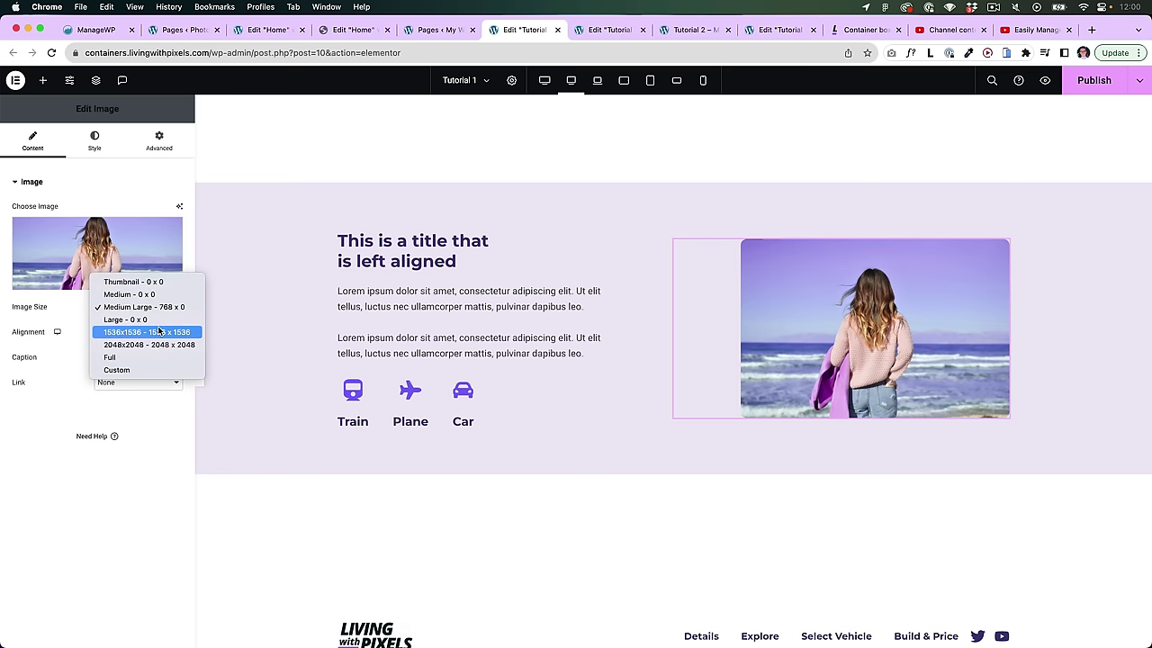
pyautogui.click(76, 311)
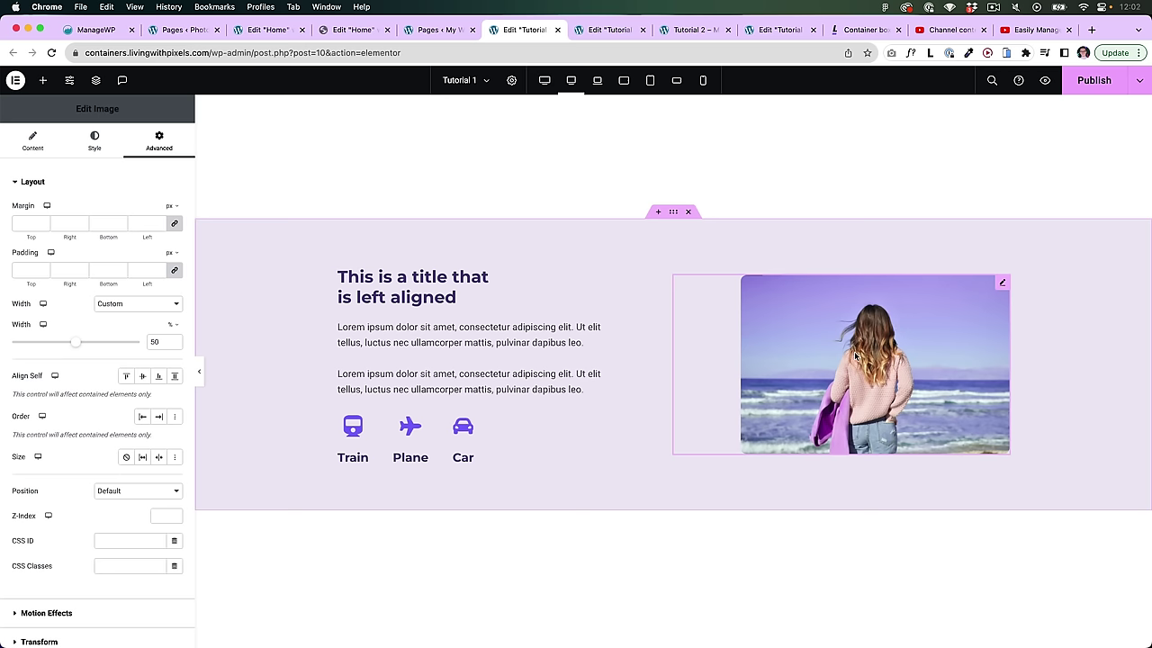
# Step: Try Center alignment for the image and set its Alignment to Left
pyautogui.click(92, 149)
pyautogui.click(32, 141)
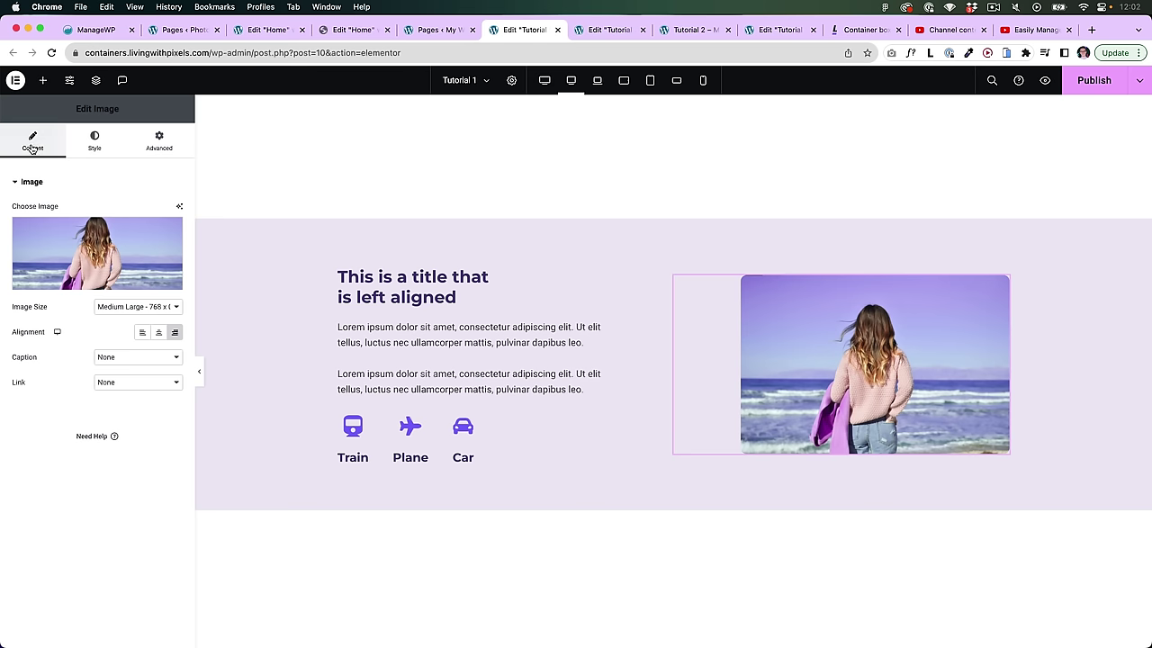
pyautogui.click(158, 333)
pyautogui.click(142, 333)
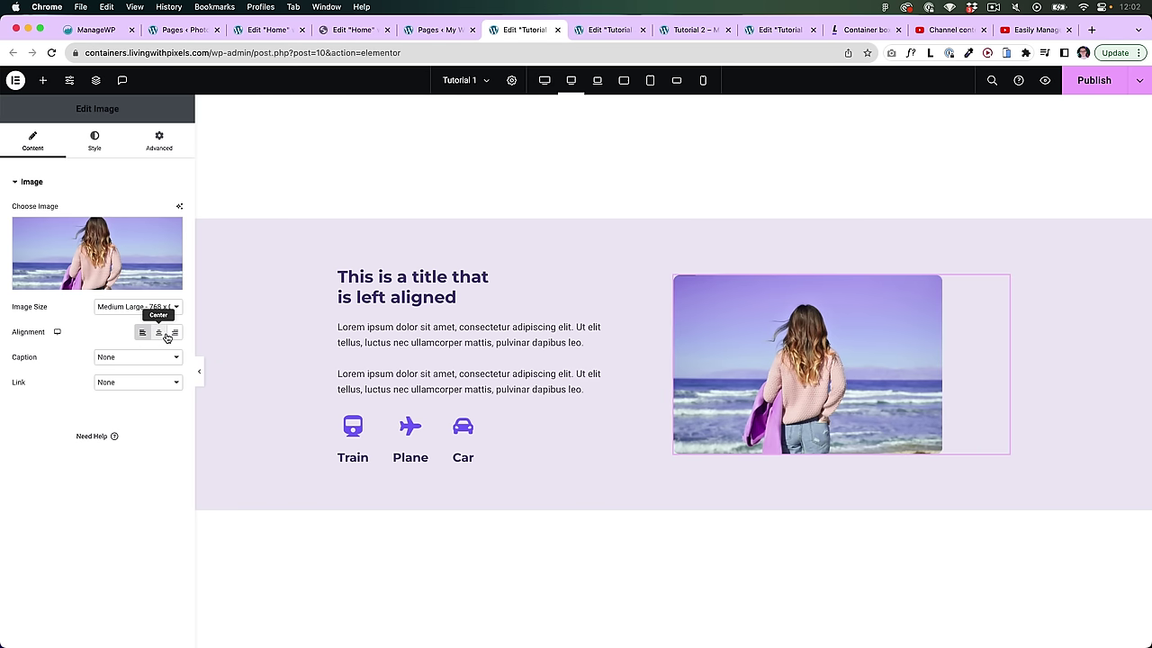
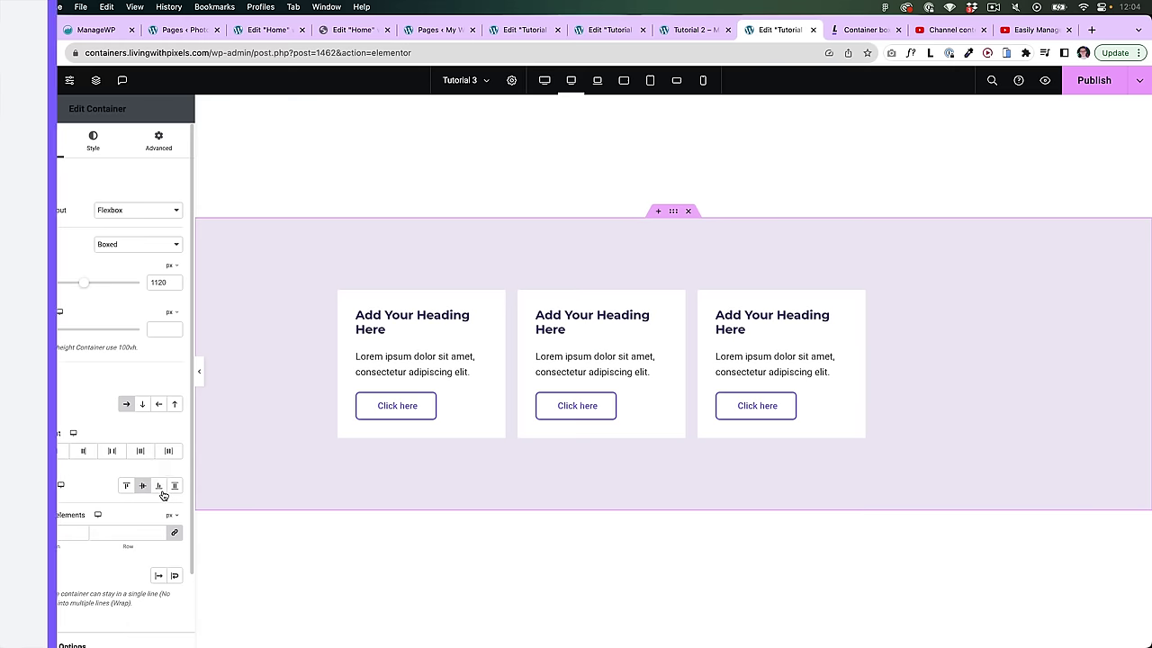
# Step: Compare the End, Start and Center Align Items options on the Tutorial 3 card containers, and raise the upper container's Min Height to 588 px
pyautogui.click(158, 485)
pyautogui.scroll(-1, 585, 405)
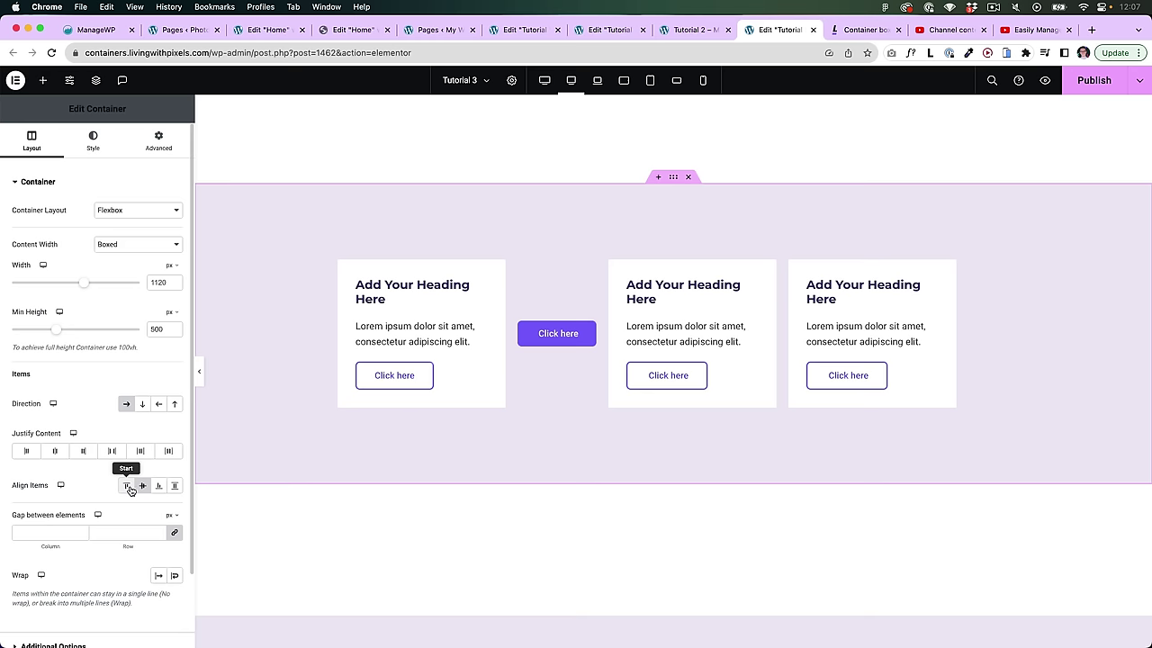
pyautogui.click(127, 485)
pyautogui.click(142, 486)
pyautogui.moveTo(57, 333); pyautogui.dragTo(64, 330)
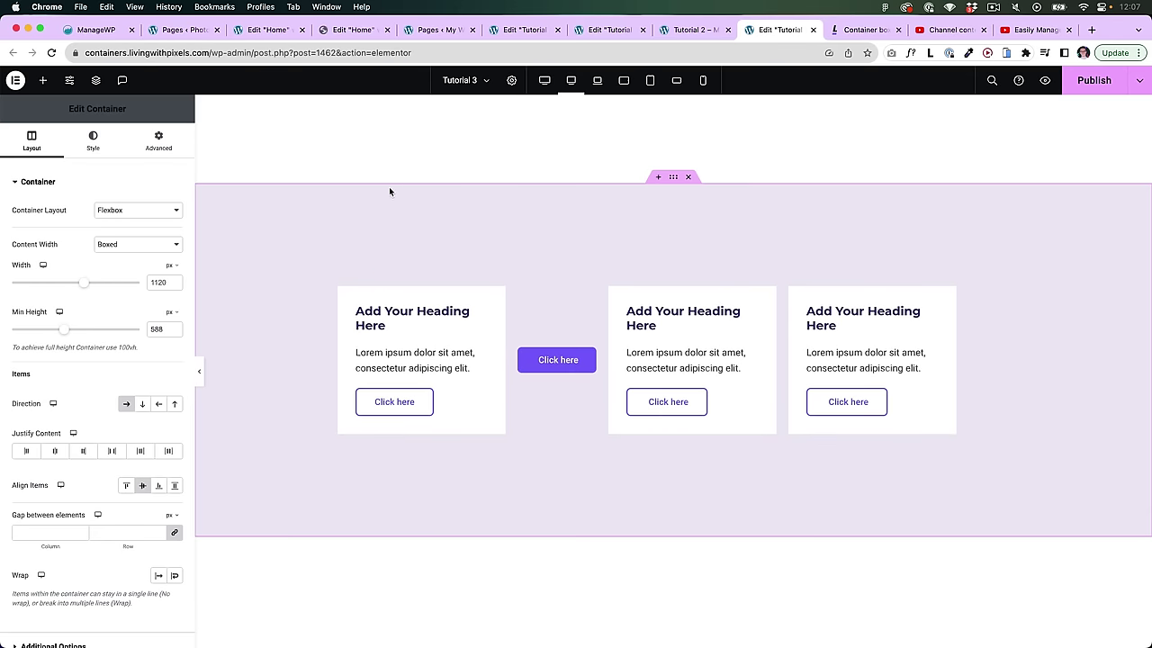
# Step: Set the top padding of the lower three-card container to 0 px and undo the change
pyautogui.scroll(-5, 388, 378)
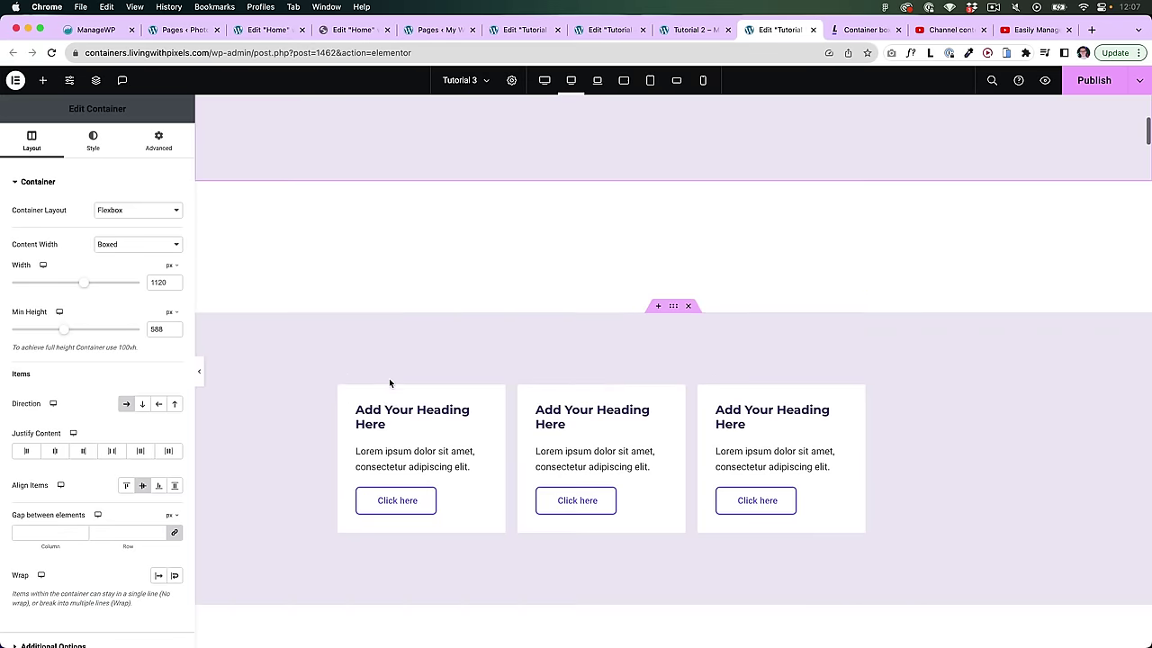
pyautogui.click(674, 297)
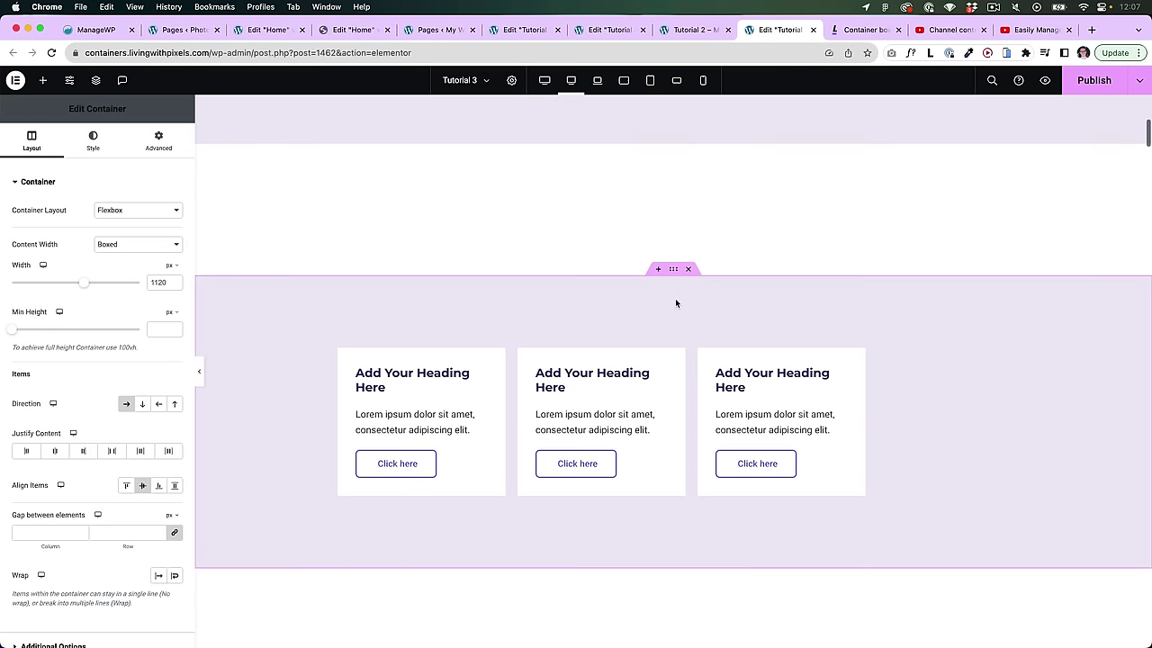
pyautogui.click(162, 144)
pyautogui.moveTo(35, 270); pyautogui.dragTo(13, 270)
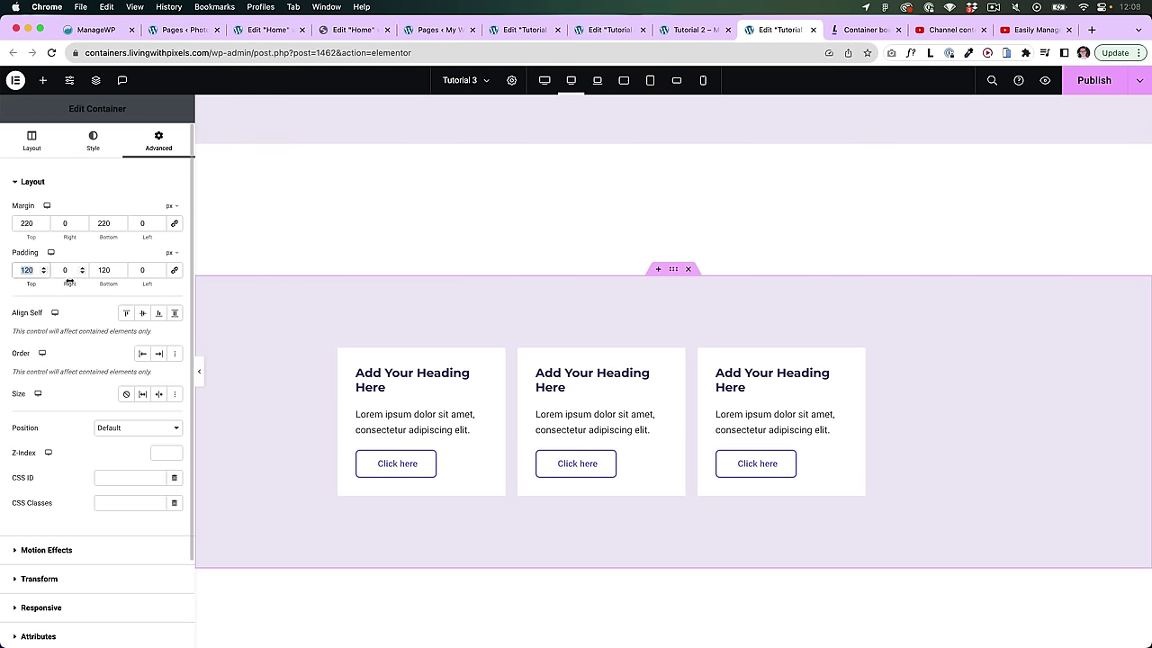
pyautogui.press('BackSpace')
pyautogui.write('0')
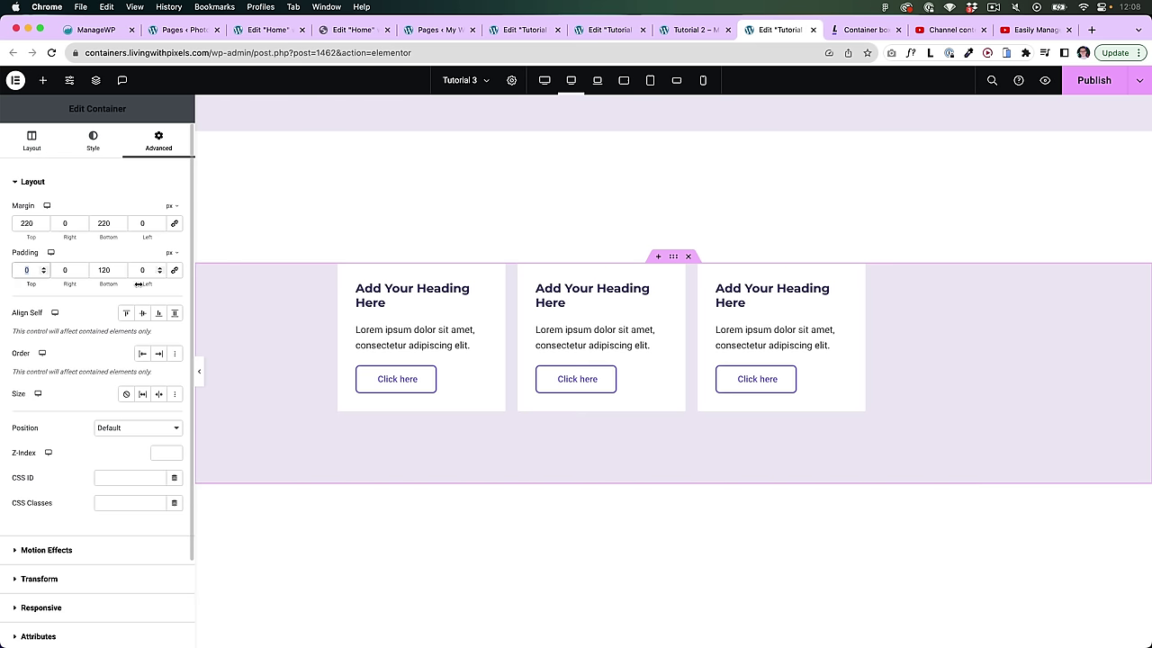
pyautogui.press('super+z')
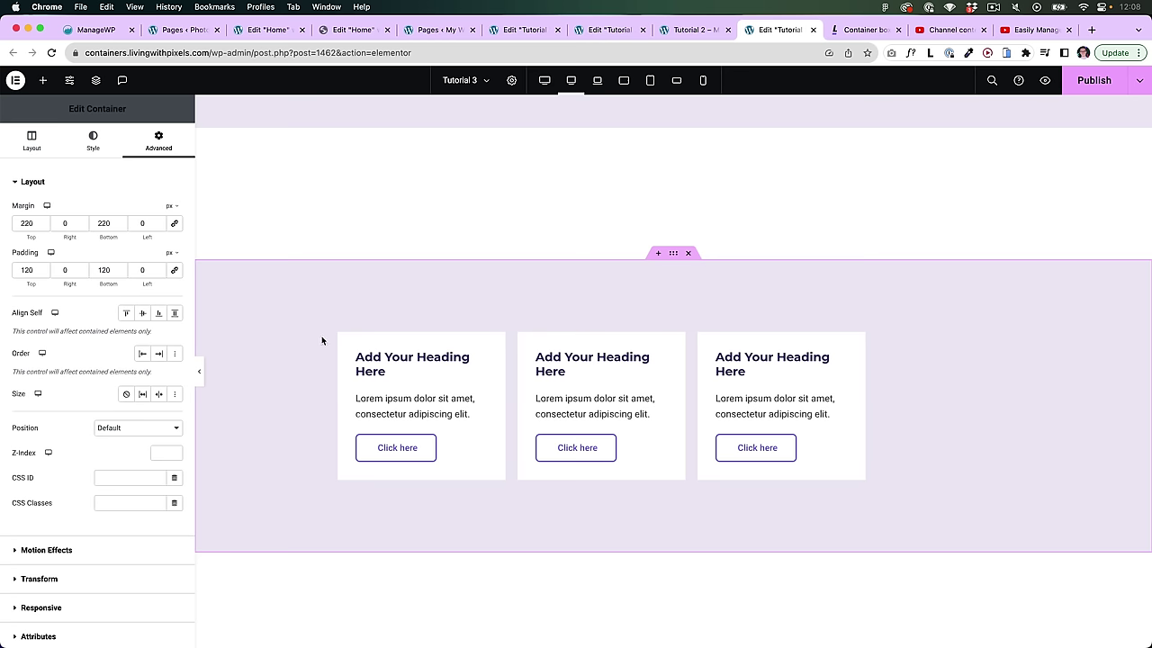
# Step: Mark out the content area around the lower container's cards and select Center for Align Items
pyautogui.press('shift+super+4')
pyautogui.moveTo(337, 331); pyautogui.dragTo(1038, 482)
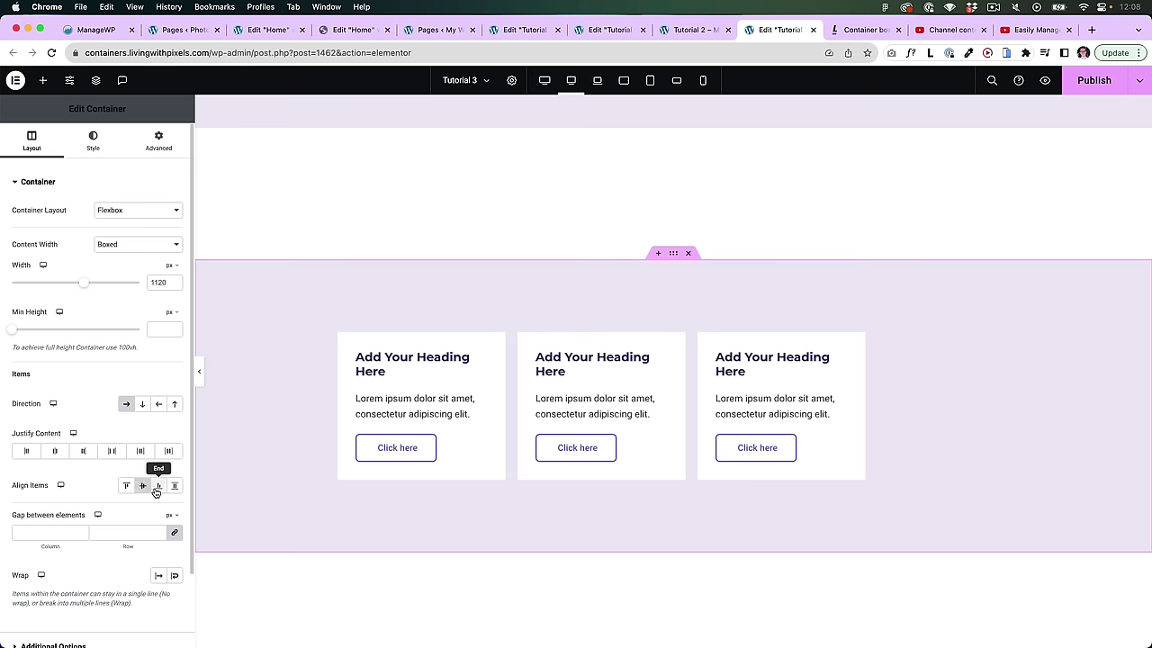
pyautogui.click(141, 486)
# Step: Set the Min Height of the upper container, the one with the solid purple button, to 399 px
pyautogui.scroll(5, 586, 411)
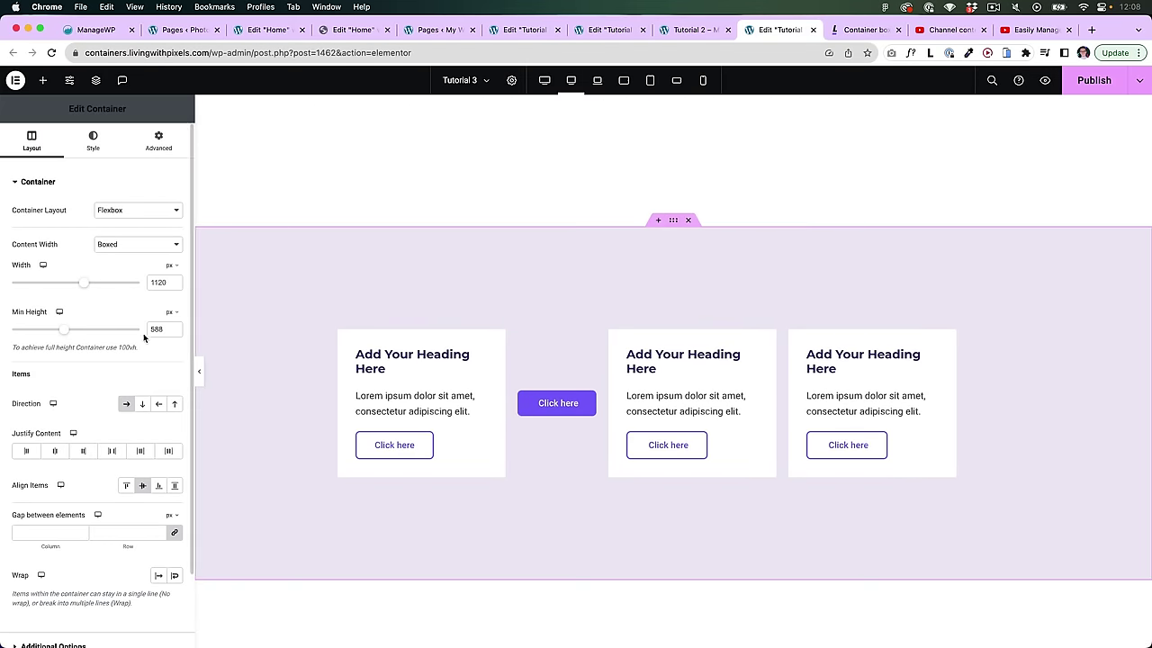
pyautogui.moveTo(65, 334); pyautogui.dragTo(47, 330)
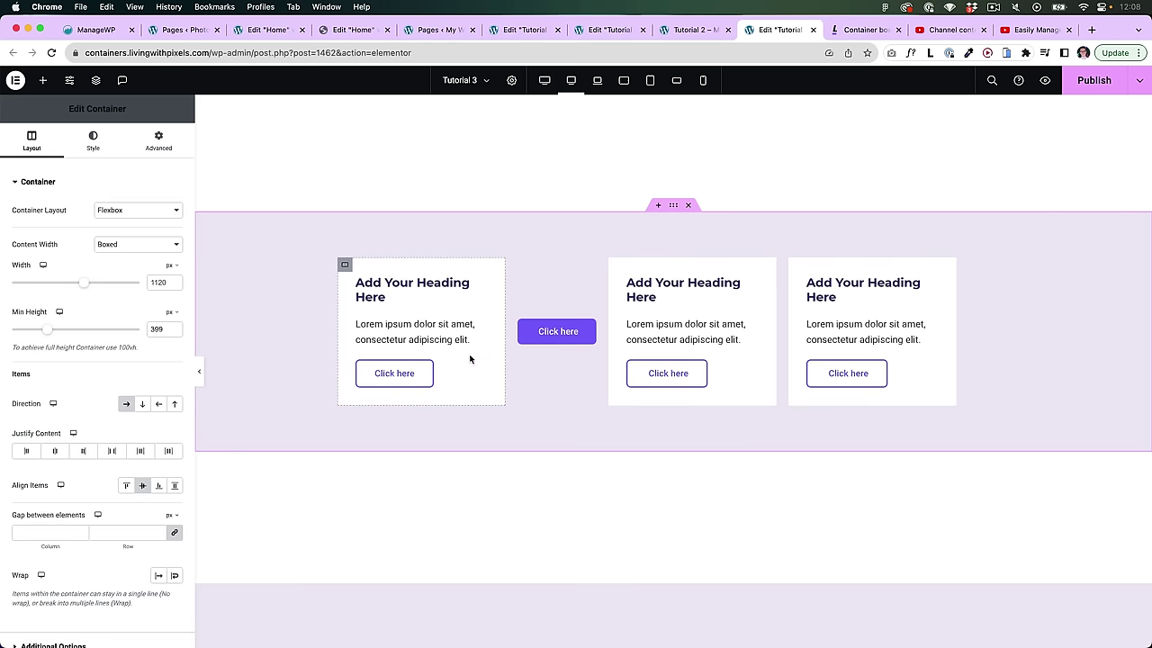
# Step: Review the Advanced and Layout settings of the lower three-card container, keeping Align Items on Center
pyautogui.scroll(-4, 489, 362)
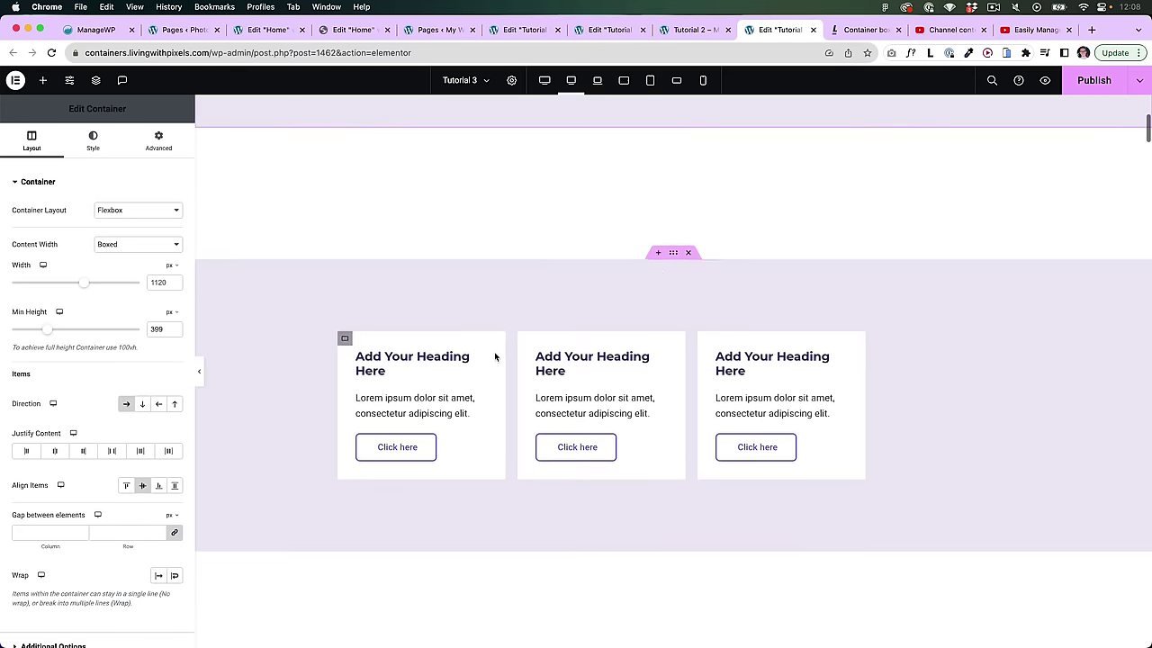
pyautogui.click(676, 260)
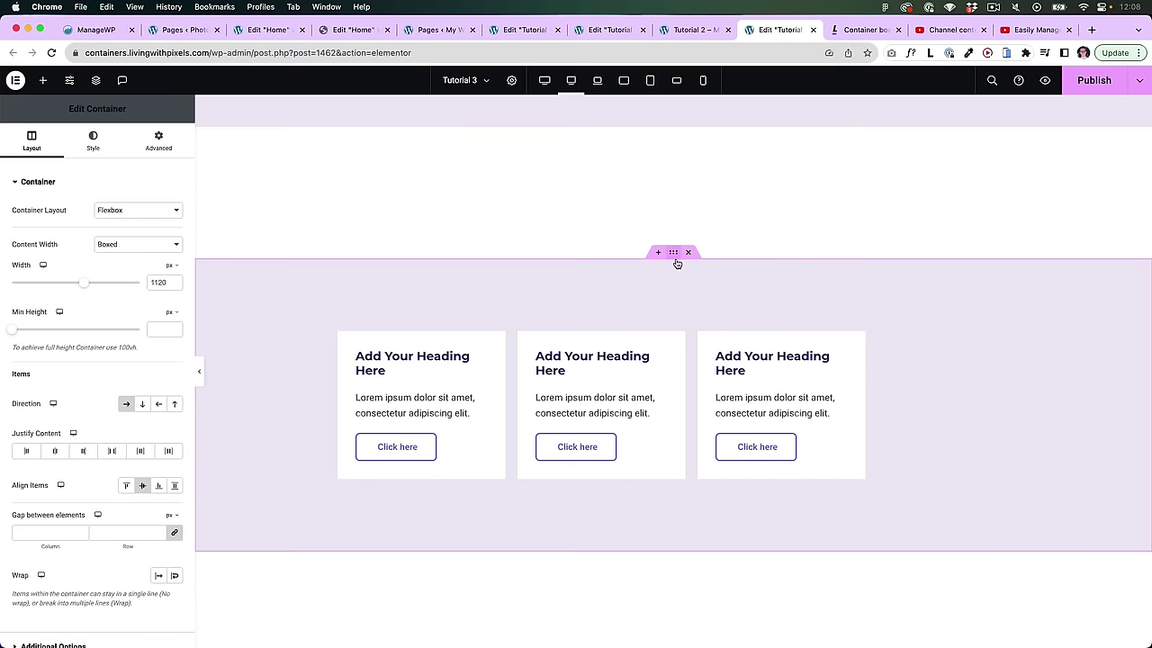
pyautogui.click(159, 142)
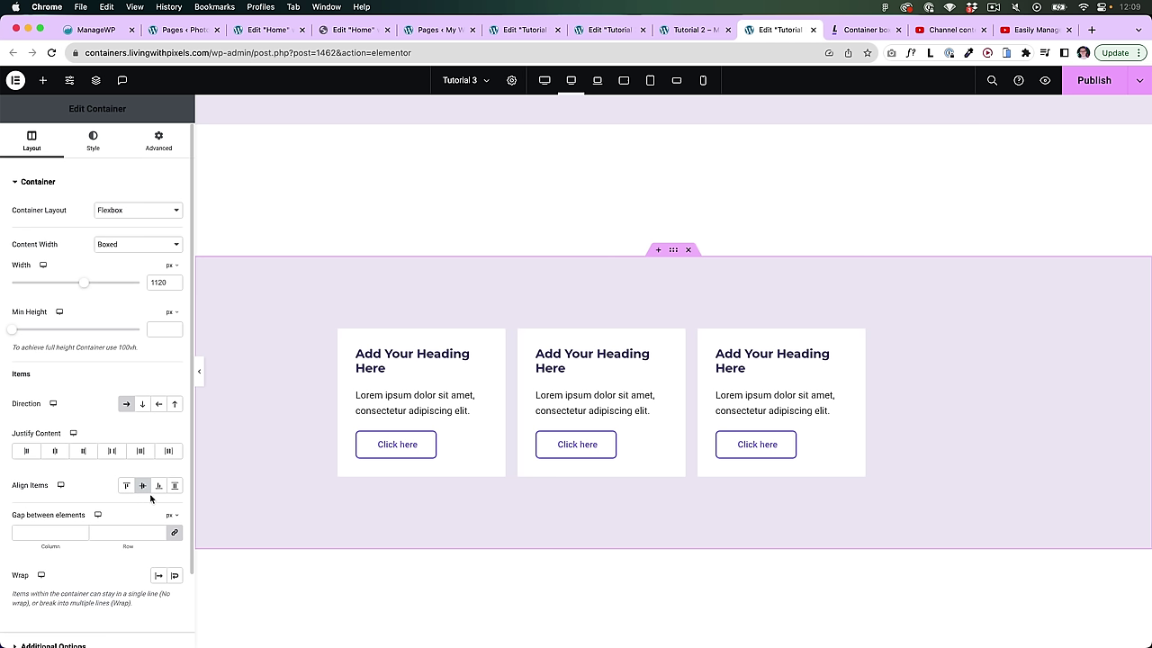
pyautogui.click(142, 487)
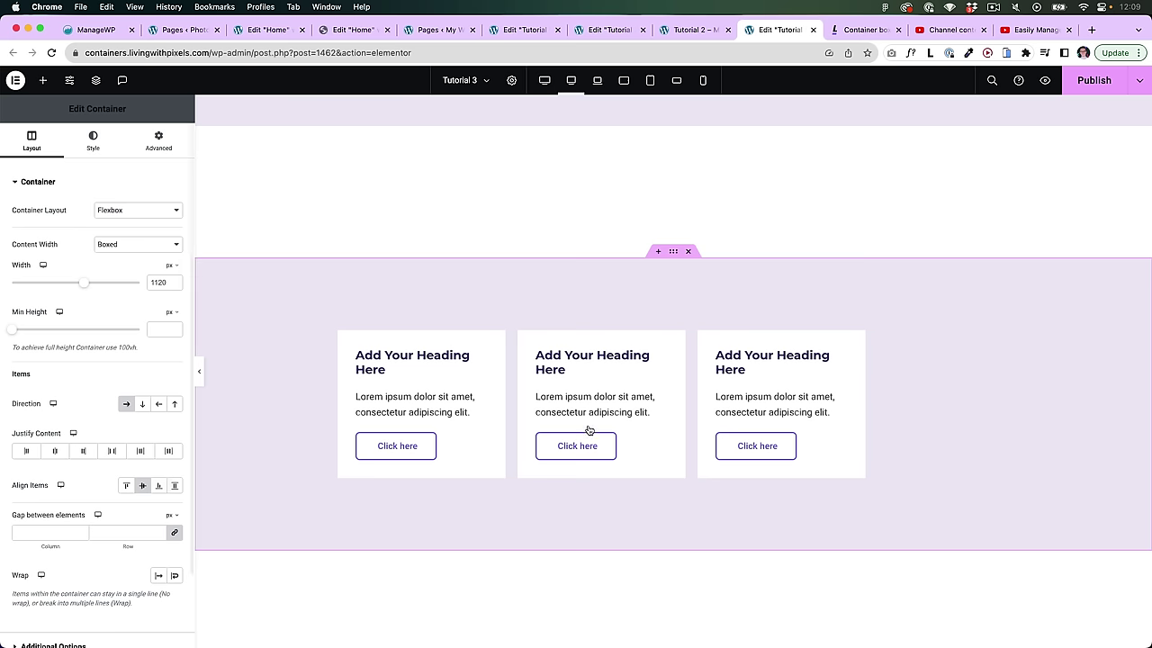
# Step: Compare the Center and End Justify Content options on the three-card container, ending with Start
pyautogui.click(55, 452)
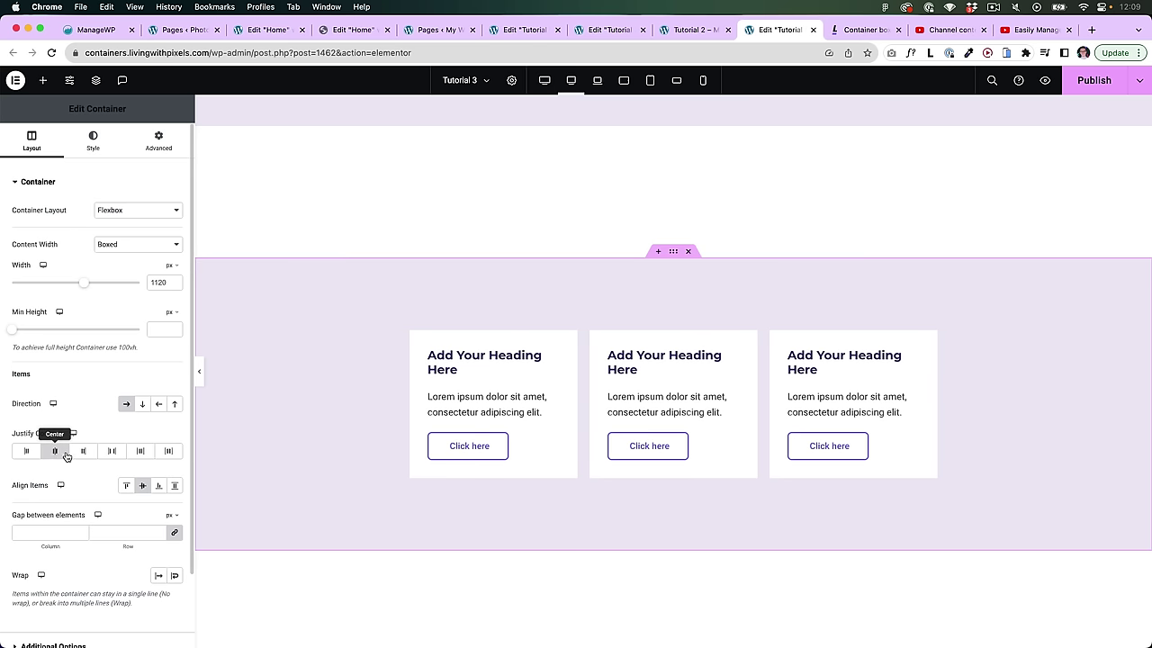
pyautogui.press('super+z')
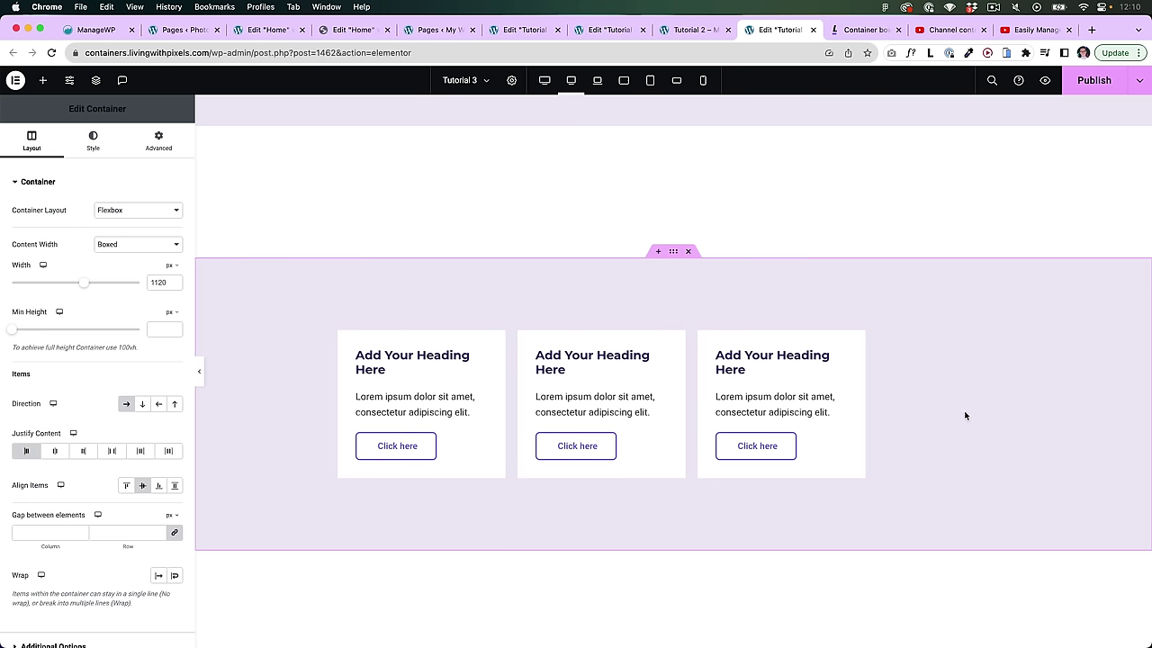
pyautogui.click(55, 450)
pyautogui.click(83, 451)
pyautogui.click(26, 453)
pyautogui.scroll(-5, 710, 405)
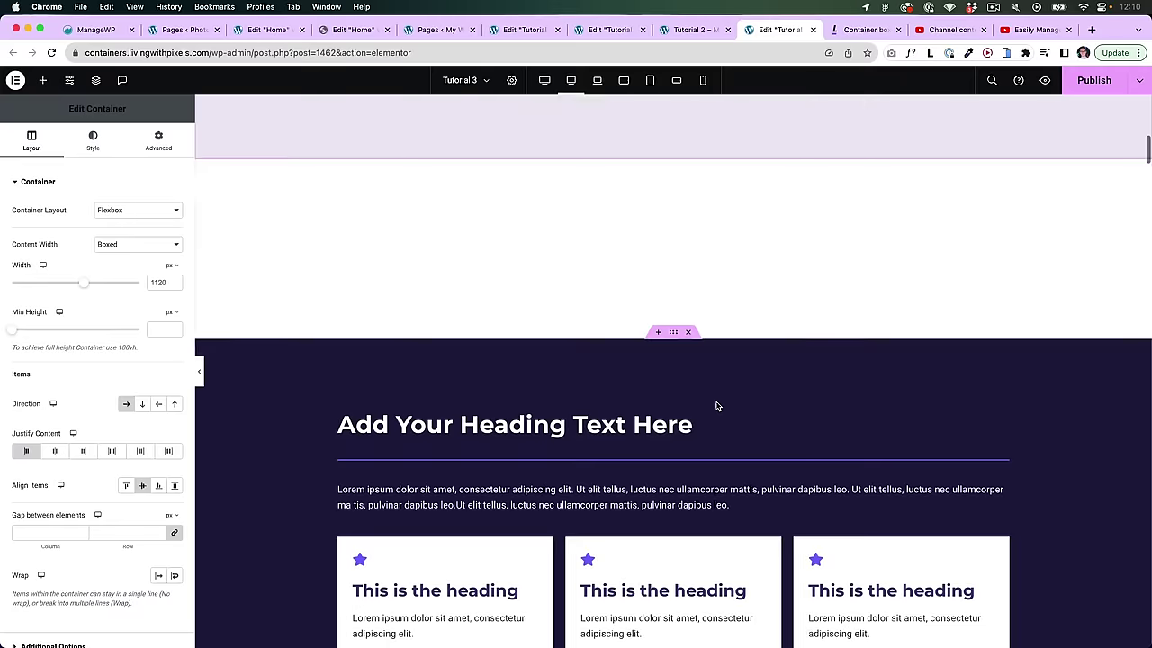
# Step: Set Justify Content to Start on the container holding the five cards under "Add Your Heading Text Here"
pyautogui.click(344, 368)
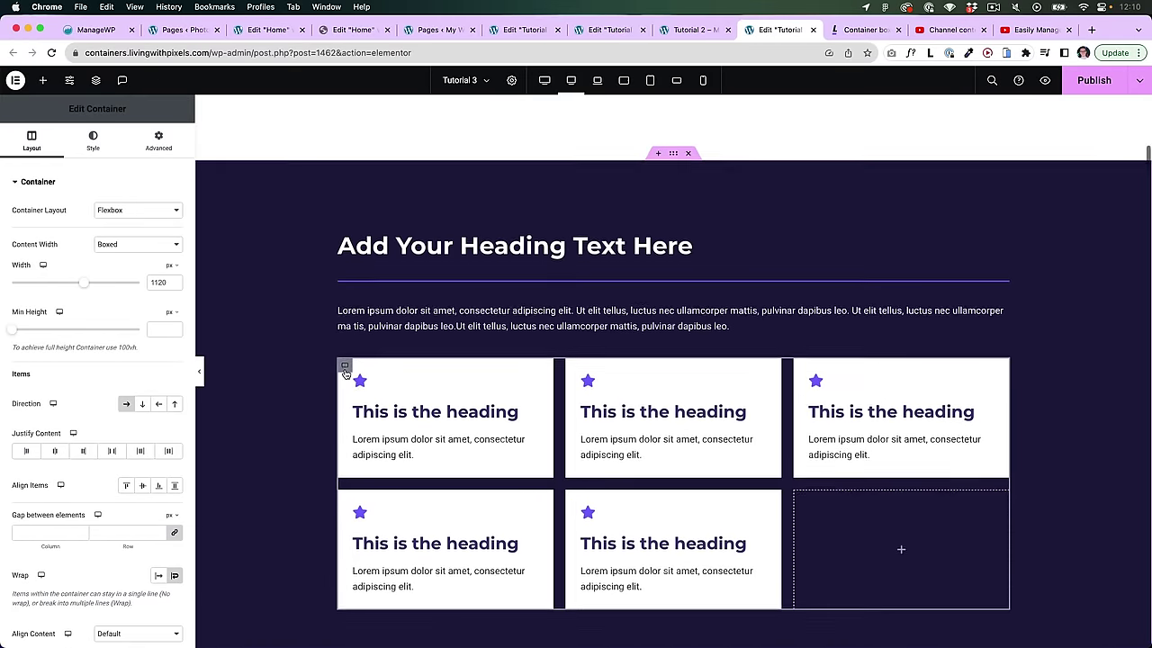
pyautogui.click(26, 451)
pyautogui.scroll(-1, 1025, 374)
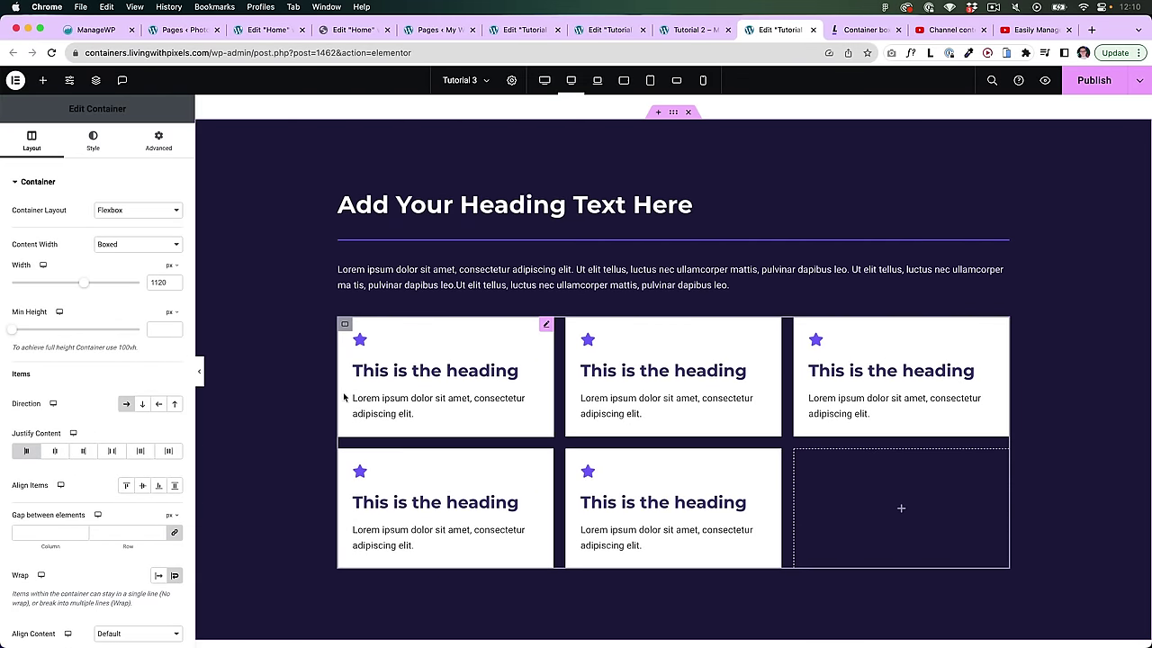
pyautogui.scroll(5, 354, 411)
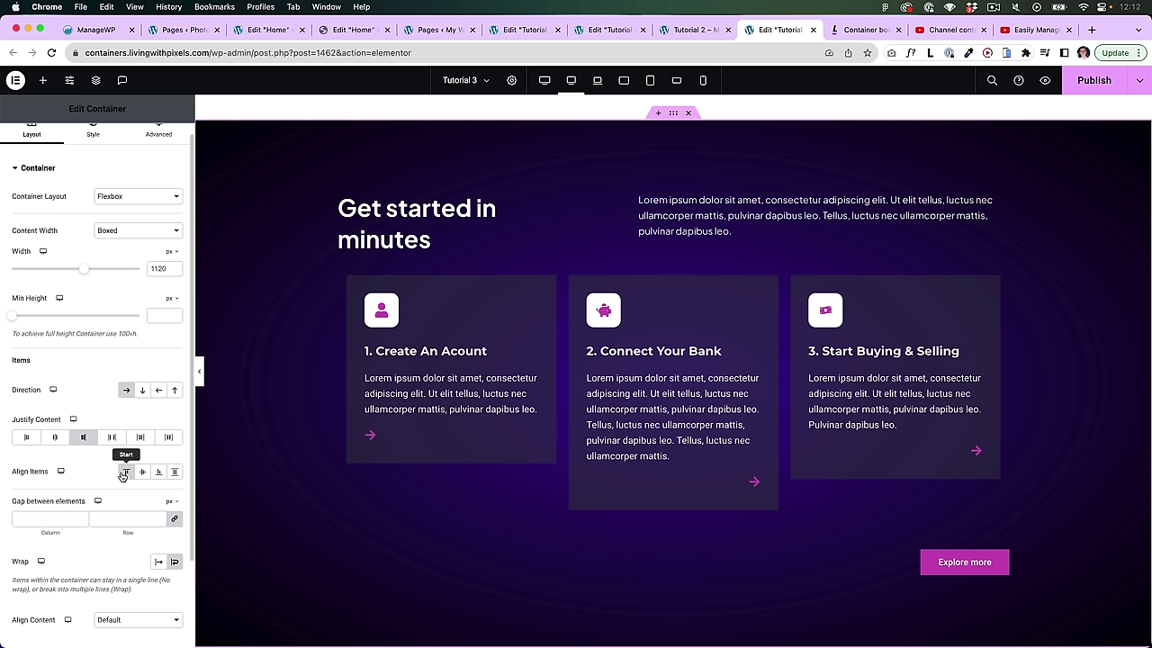
# Step: Select Start for Align Items in the "Get started in minutes" section and review the three-card container's Layout and Advanced settings
pyautogui.click(126, 472)
pyautogui.click(158, 141)
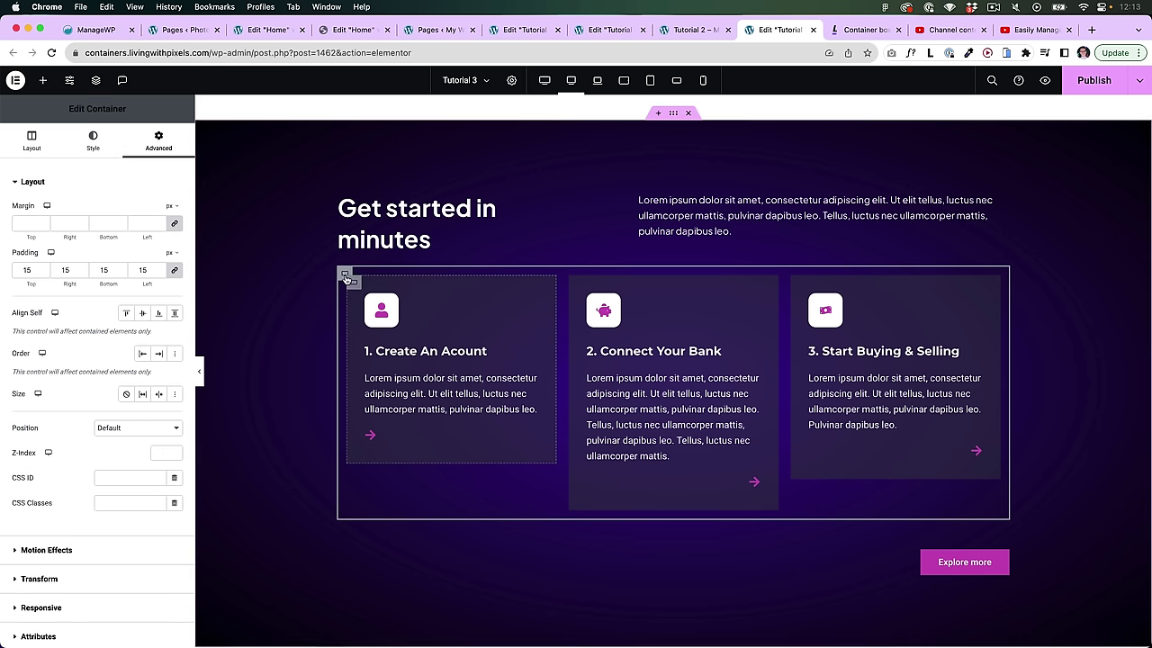
pyautogui.click(15, 143)
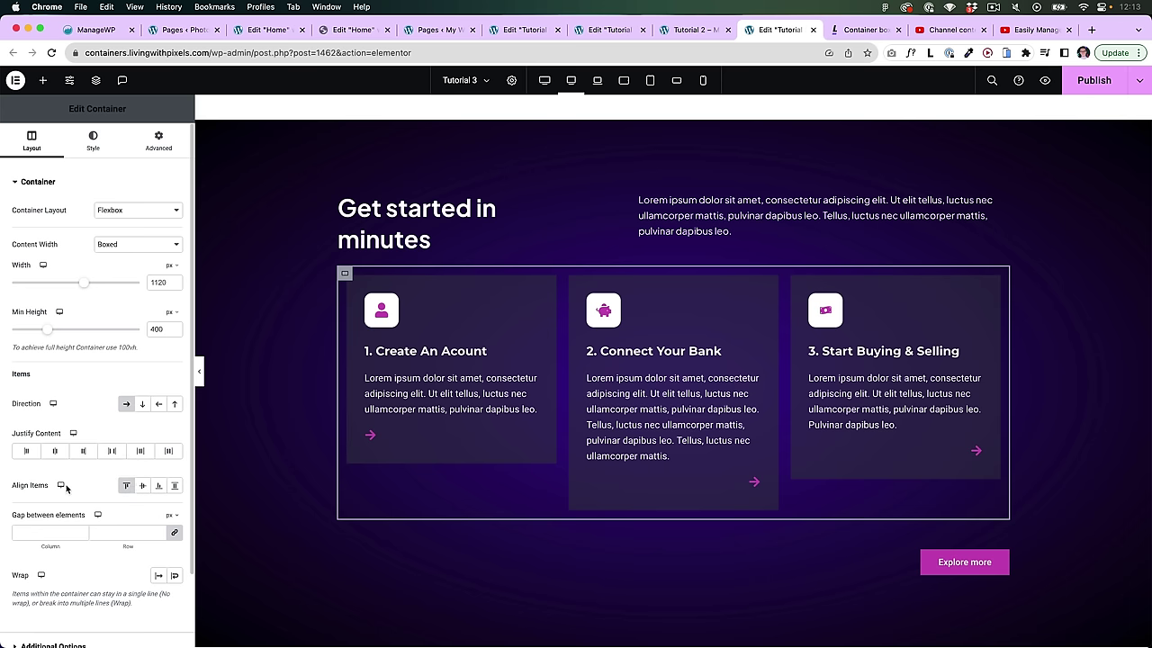
pyautogui.click(160, 144)
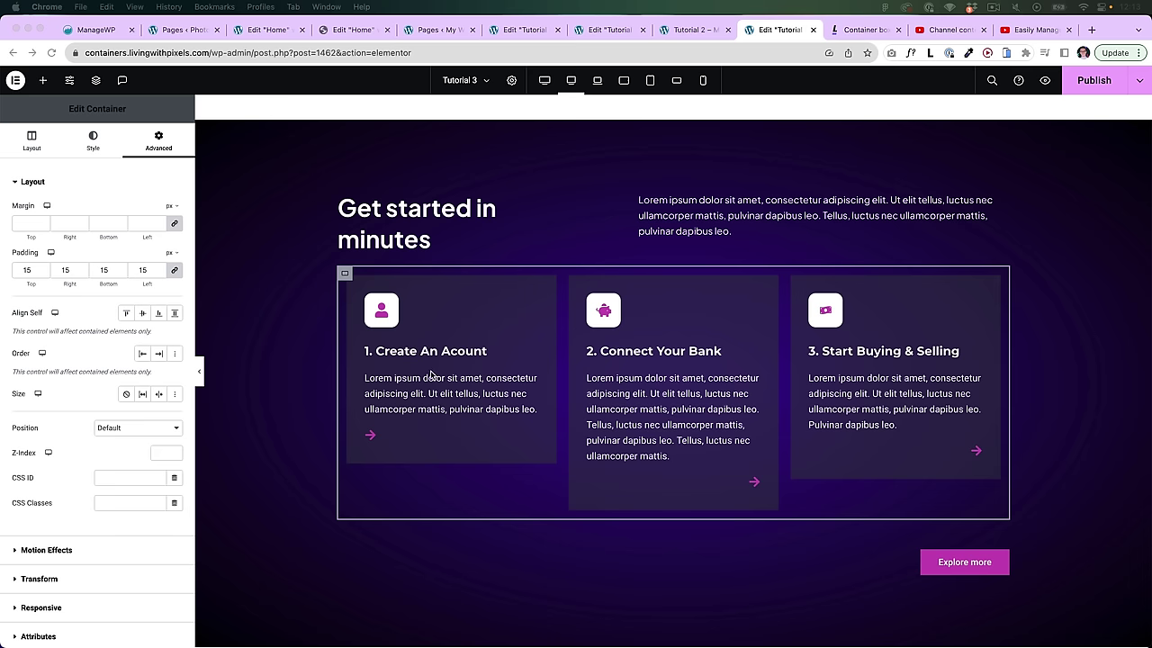
pyautogui.scroll(-1, 431, 375)
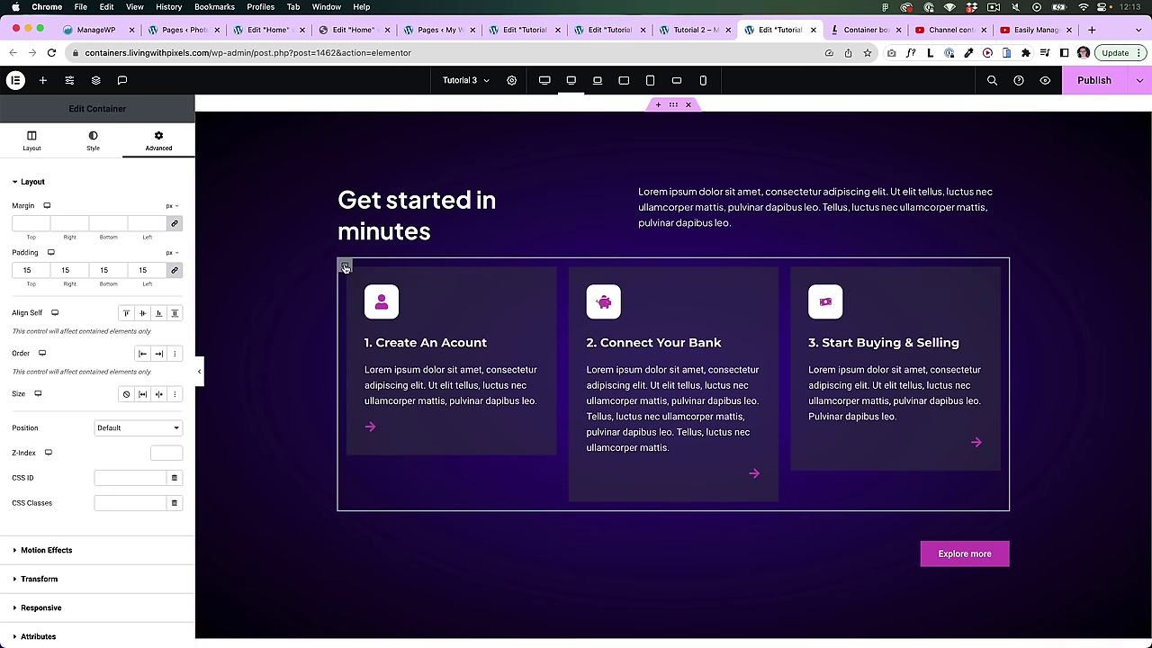
pyautogui.click(344, 268)
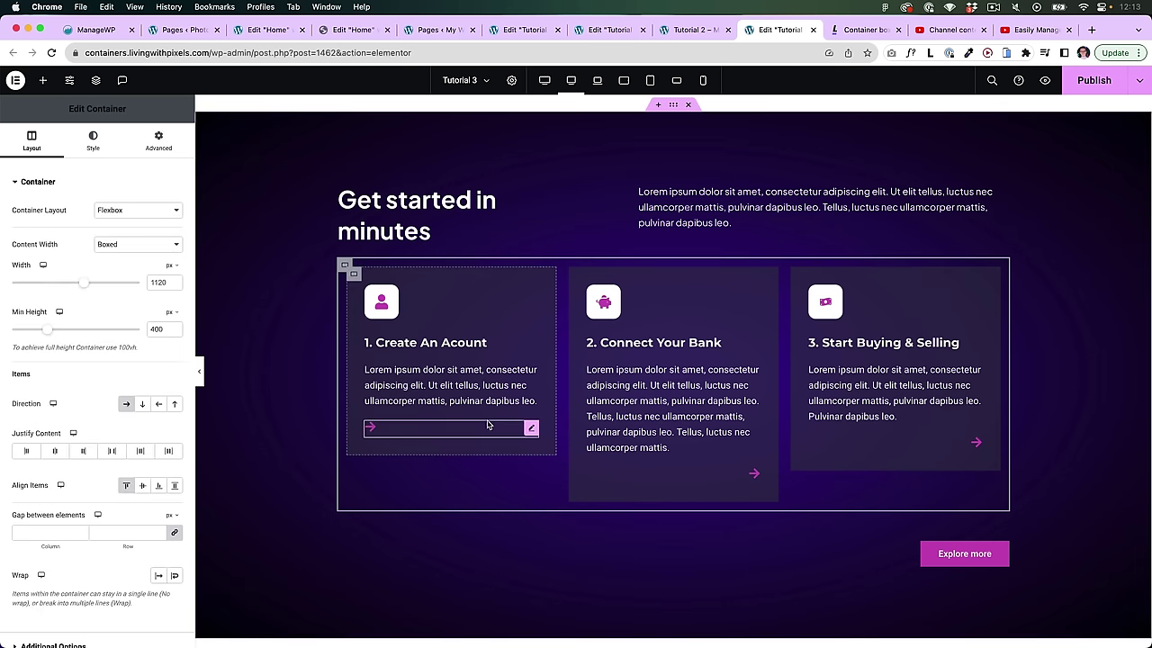
# Step: Toggle the Start option of Align Items off and on for the "Get started in minutes" card container, ending with Start
pyautogui.click(126, 485)
pyautogui.click(127, 487)
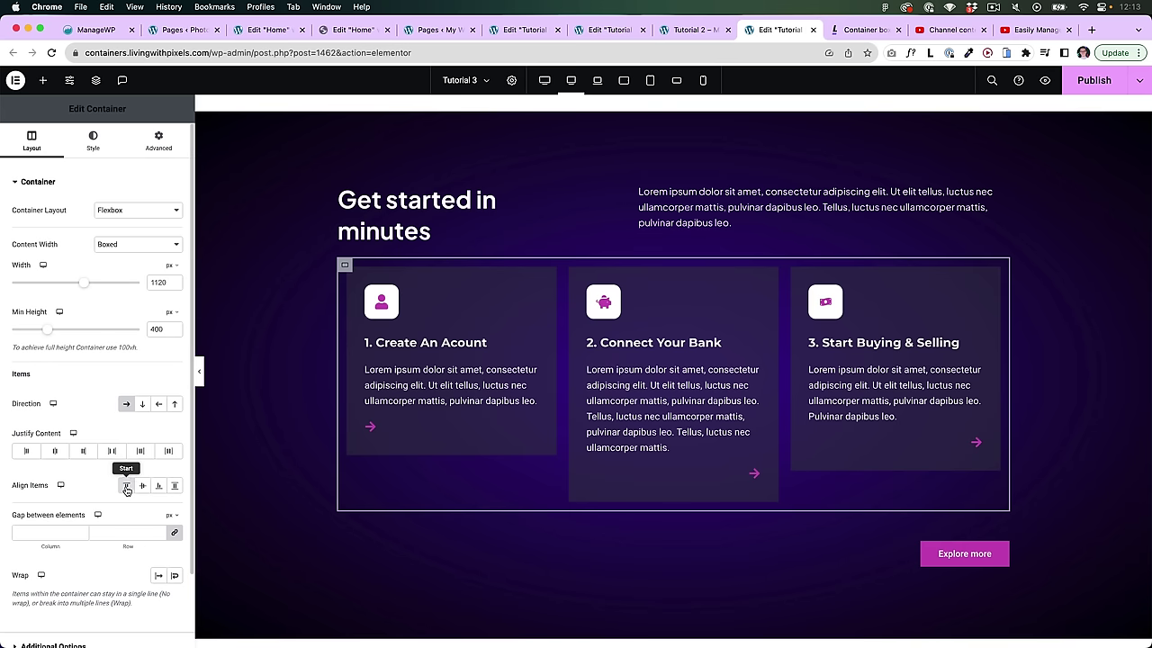
pyautogui.click(127, 487)
pyautogui.click(127, 487)
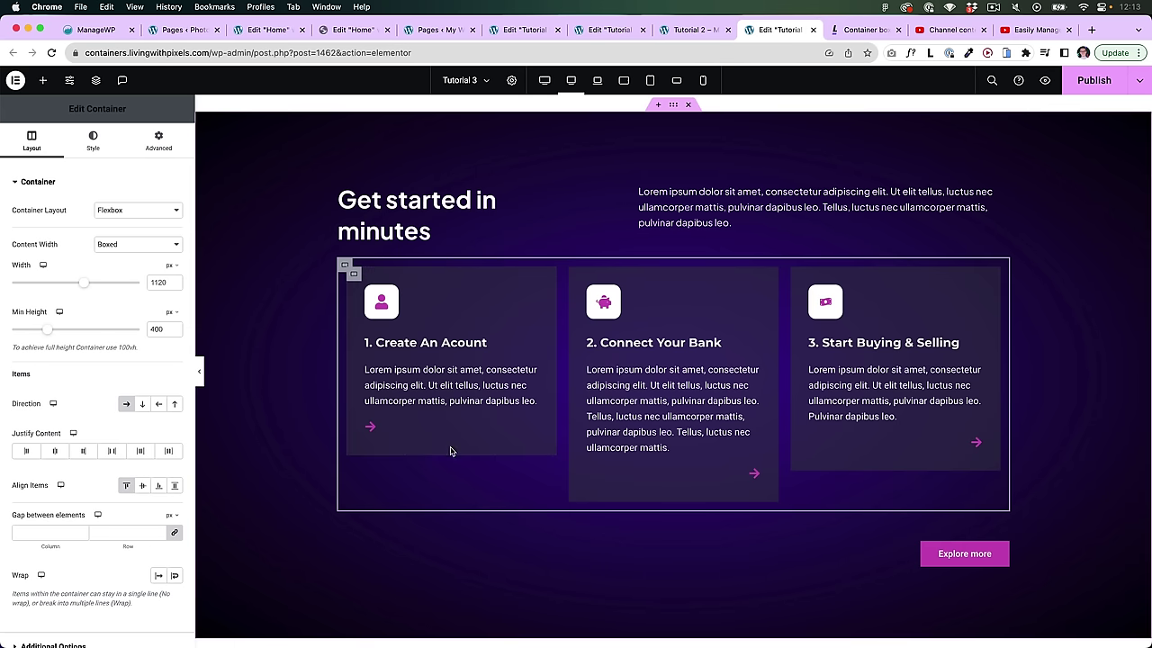
pyautogui.click(127, 489)
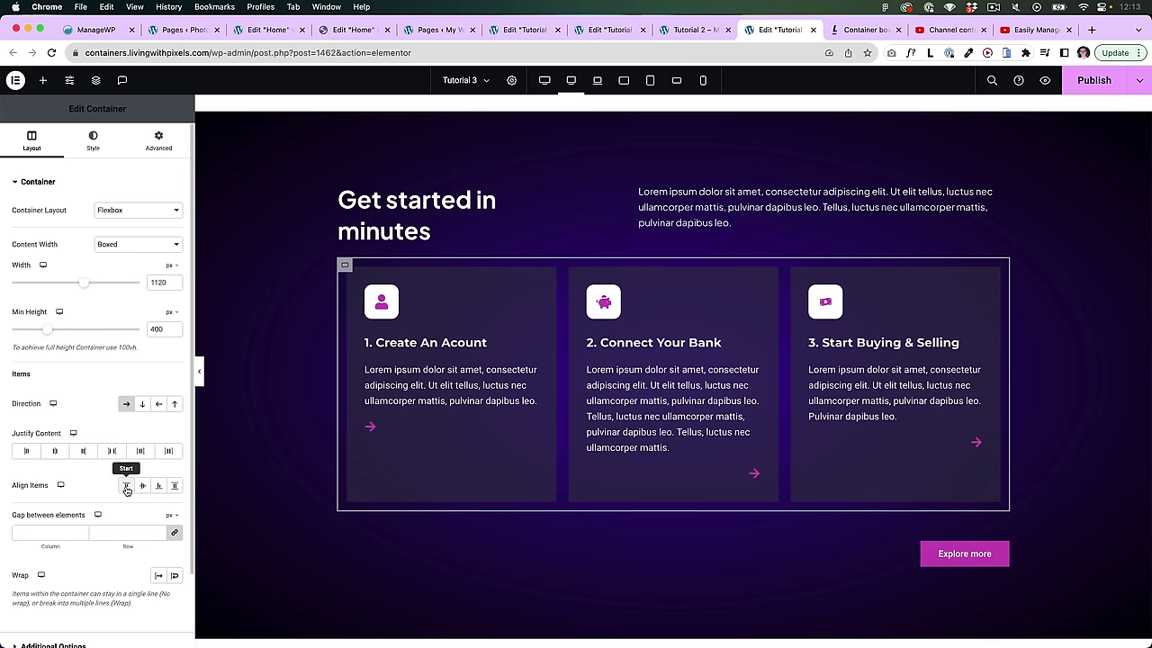
pyautogui.click(127, 488)
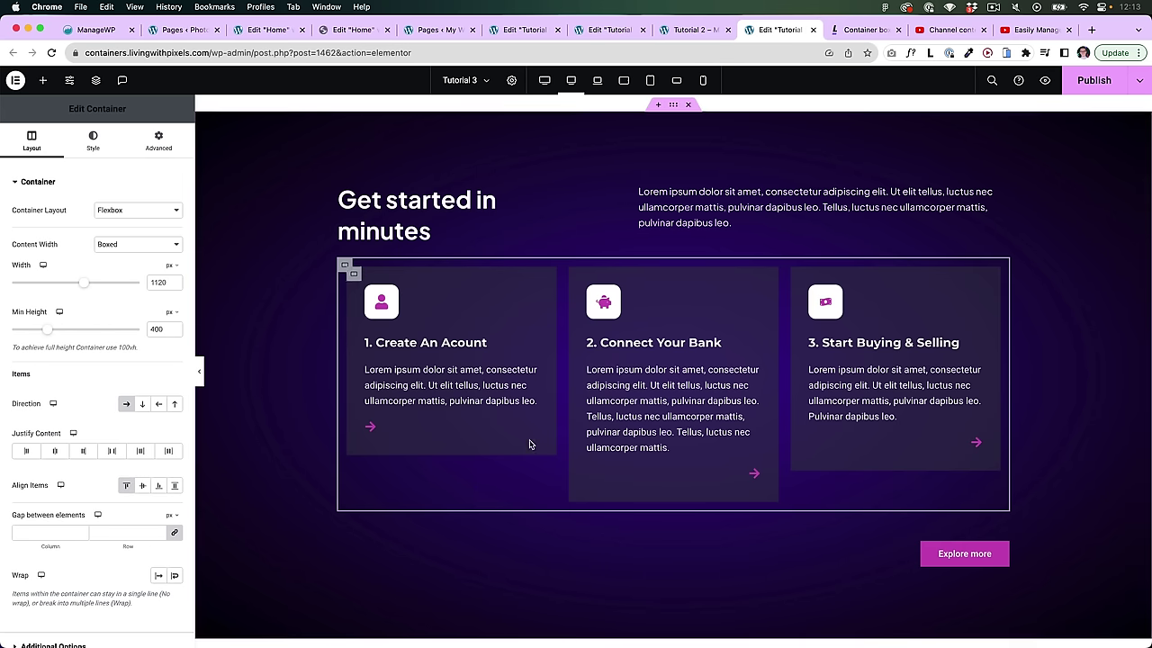
pyautogui.click(127, 489)
pyautogui.click(127, 488)
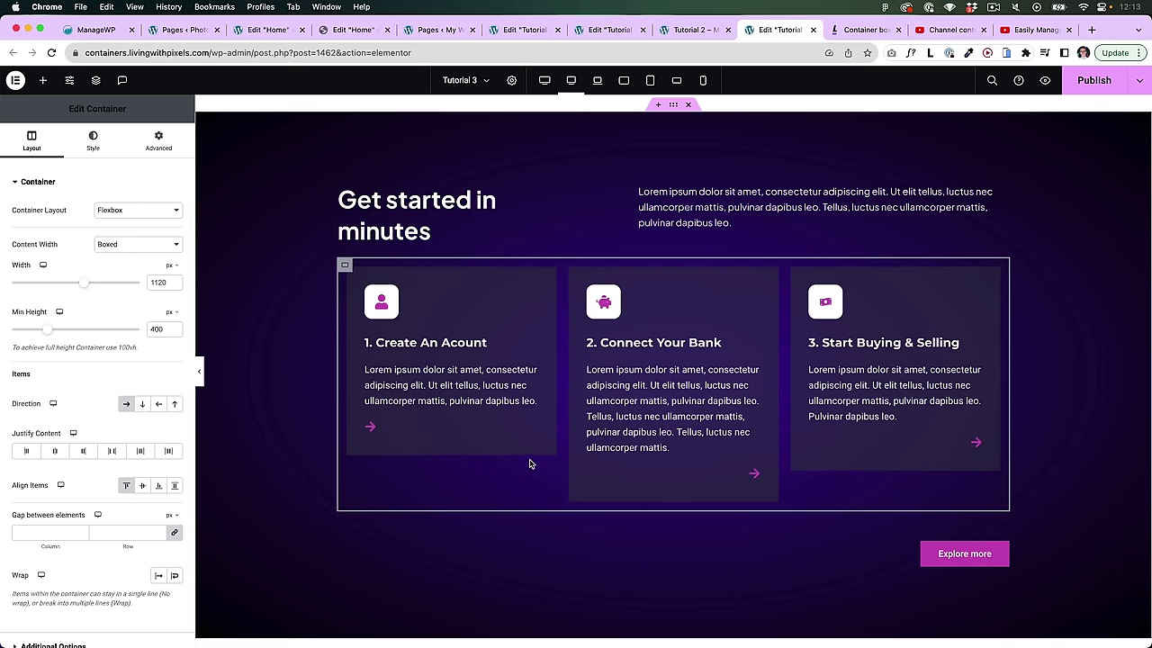
# Step: Set Align Self to End on the "3. Start Buying & Selling" card, keeping Align Items on Start for its parent container
pyautogui.scroll(-1, 791, 432)
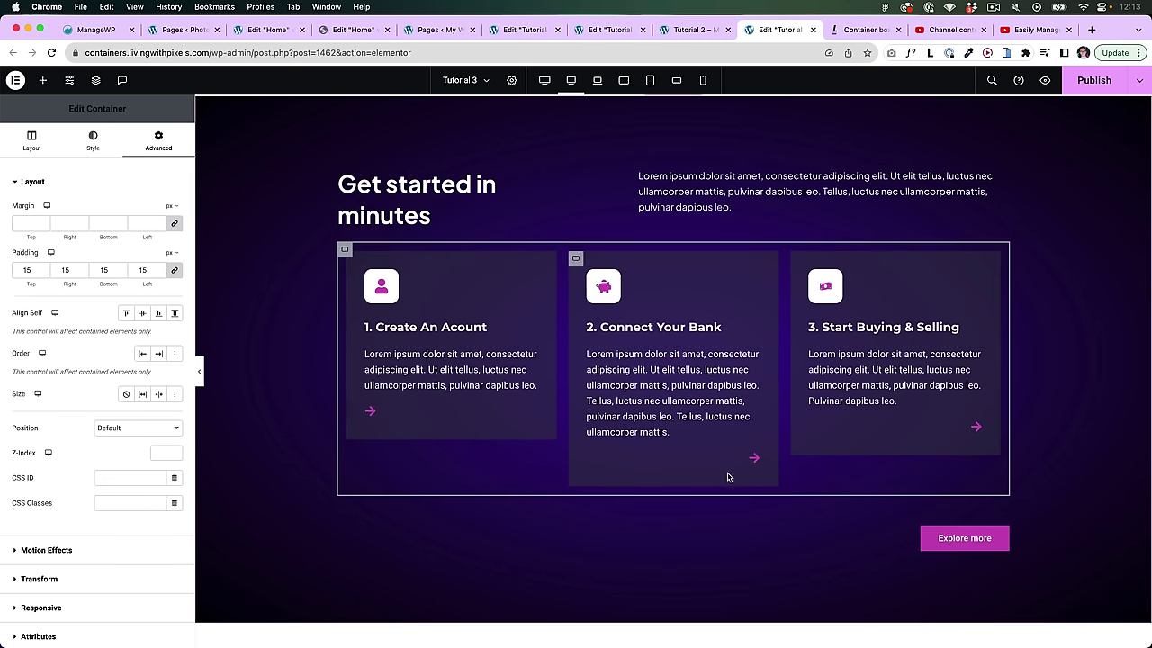
pyautogui.click(799, 262)
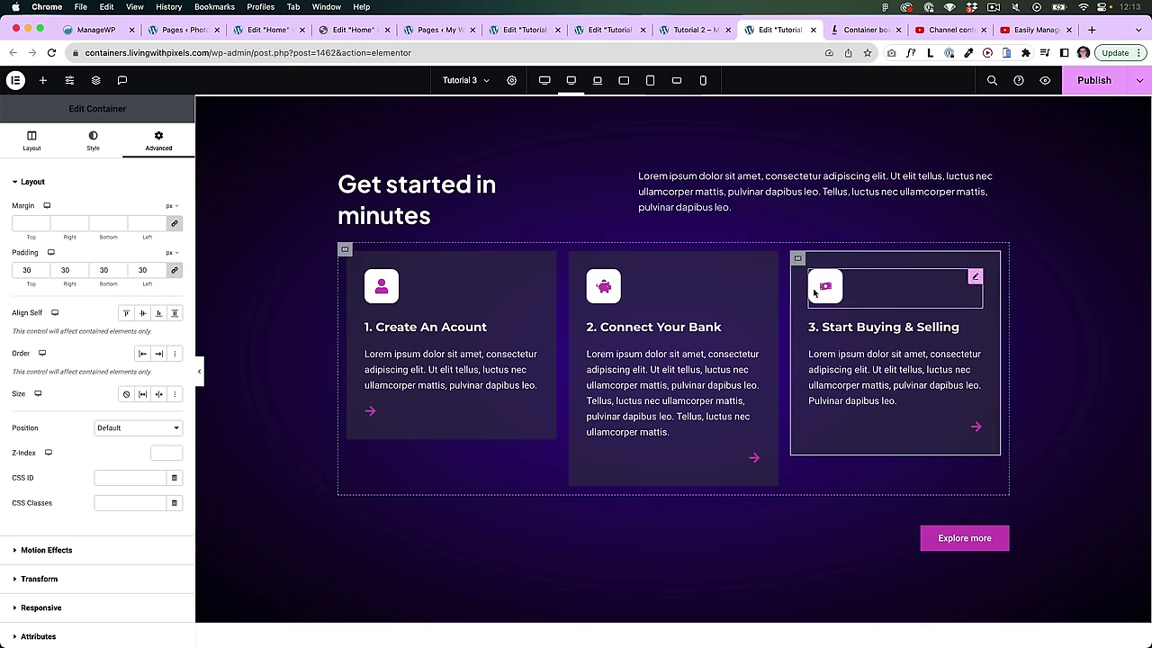
pyautogui.click(159, 315)
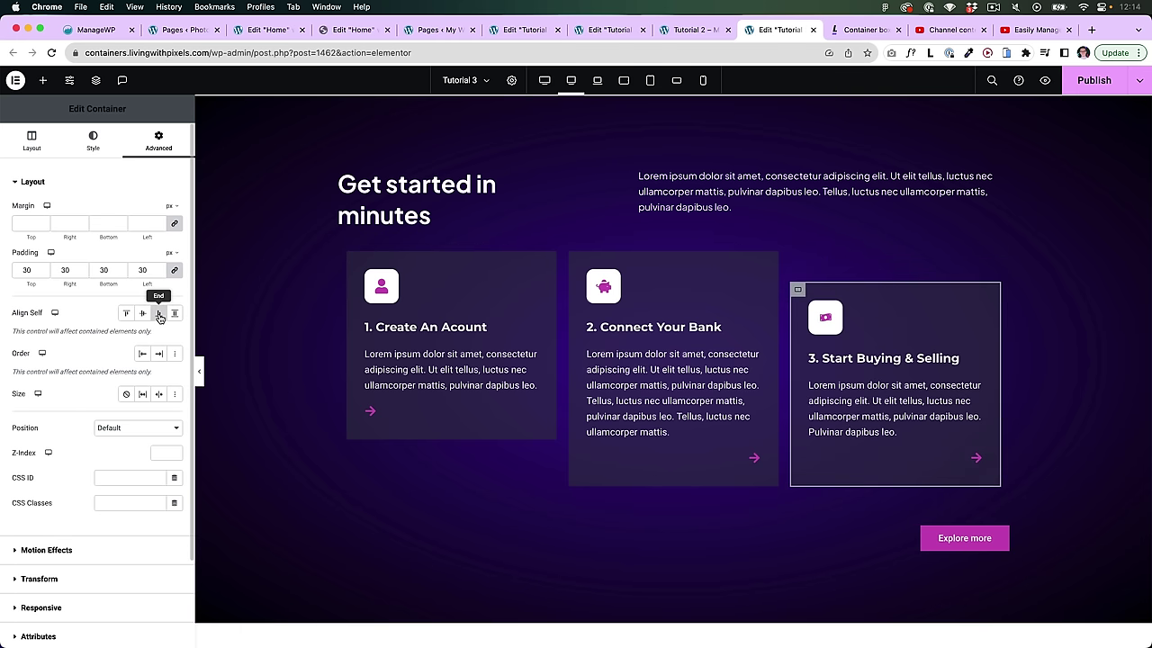
pyautogui.click(345, 250)
pyautogui.click(32, 141)
pyautogui.click(125, 486)
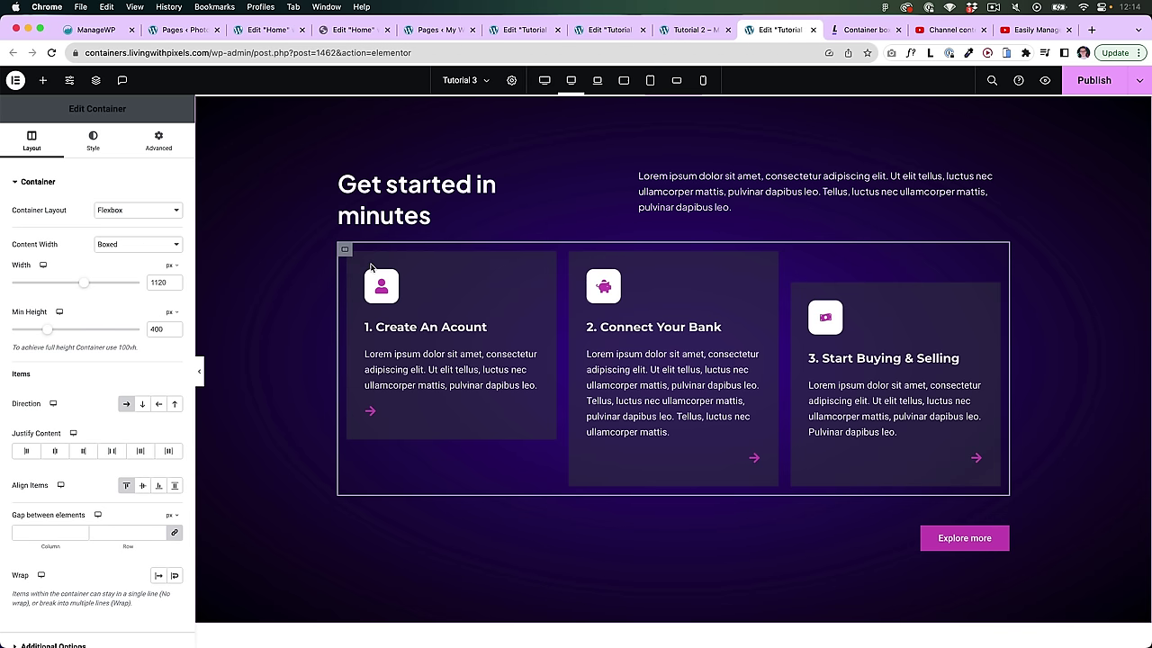
# Step: Set Align Items to Start on the "1. Create An Acount" card and Align Self to End on its arrow icon
pyautogui.click(545, 407)
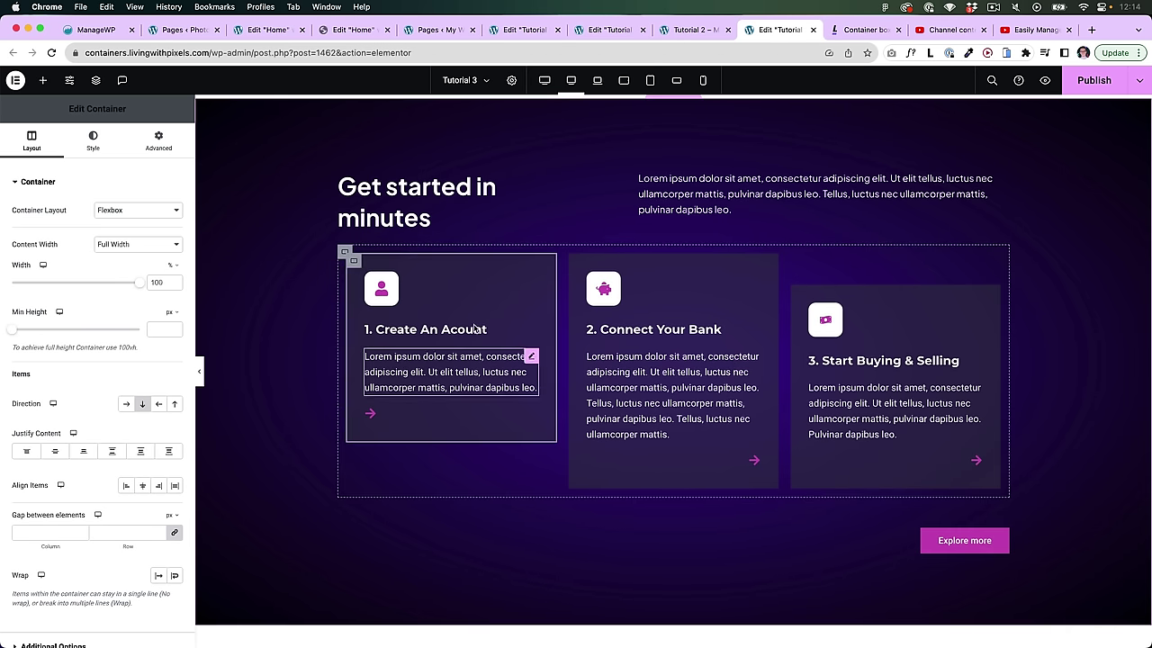
pyautogui.click(126, 486)
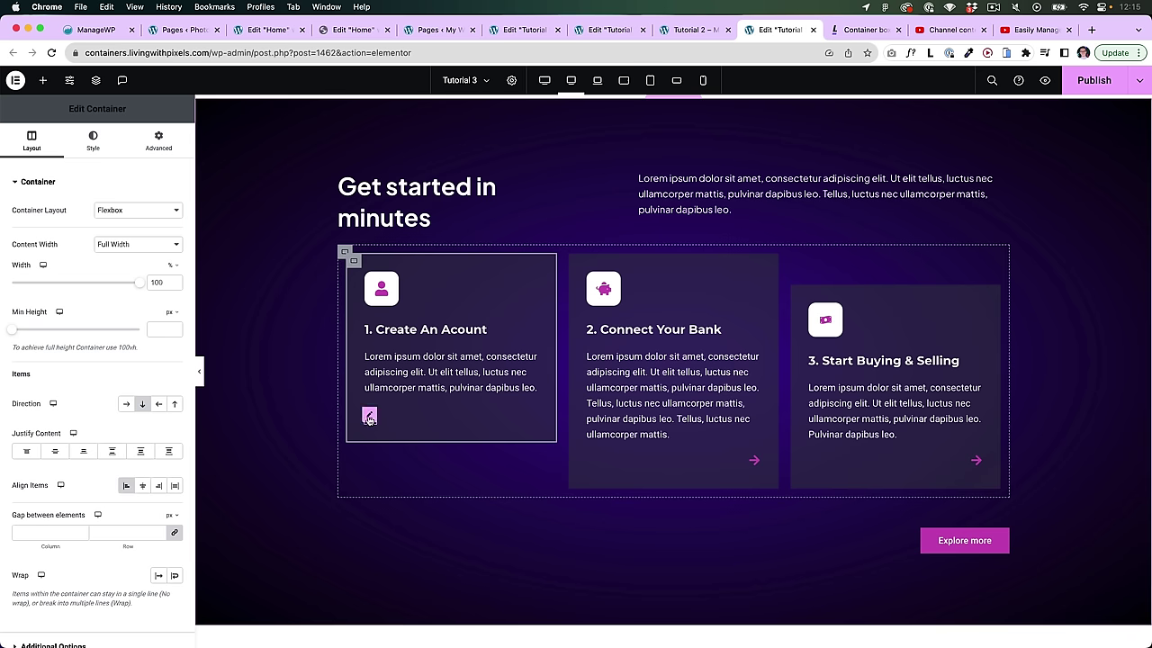
pyautogui.click(369, 415)
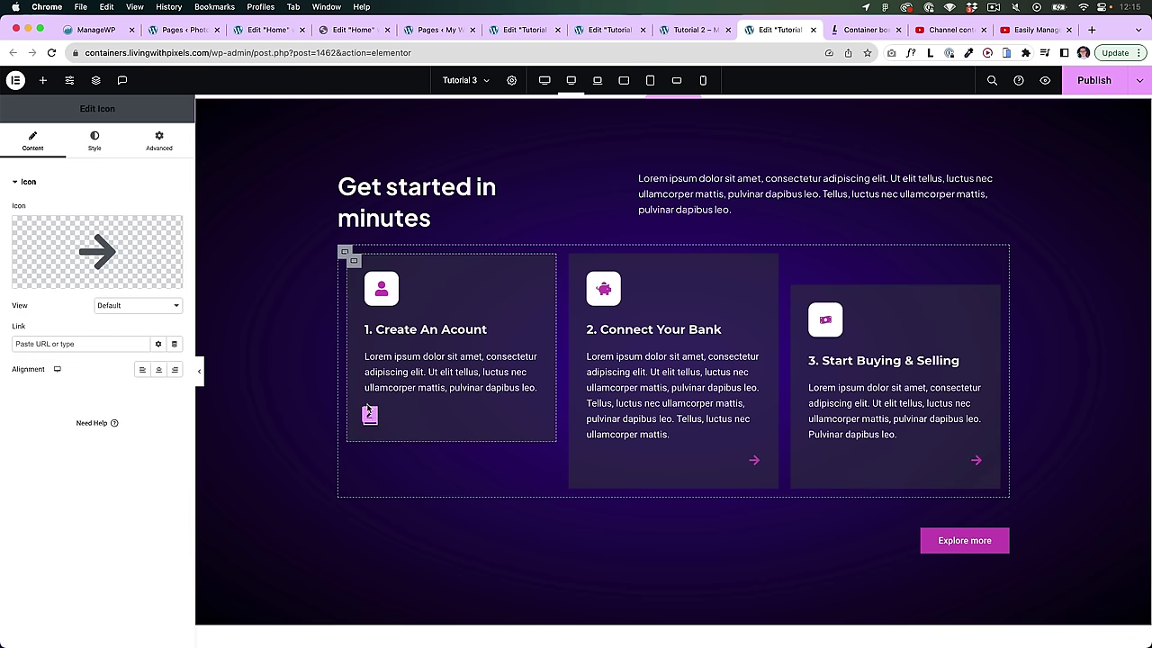
pyautogui.click(160, 142)
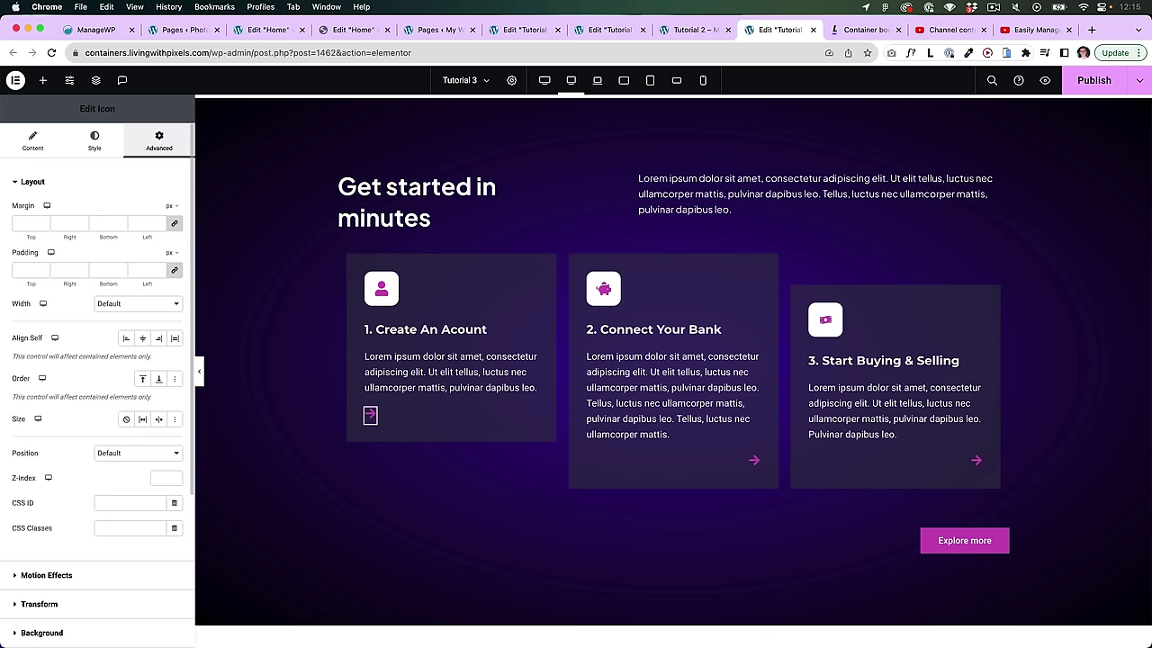
pyautogui.click(159, 337)
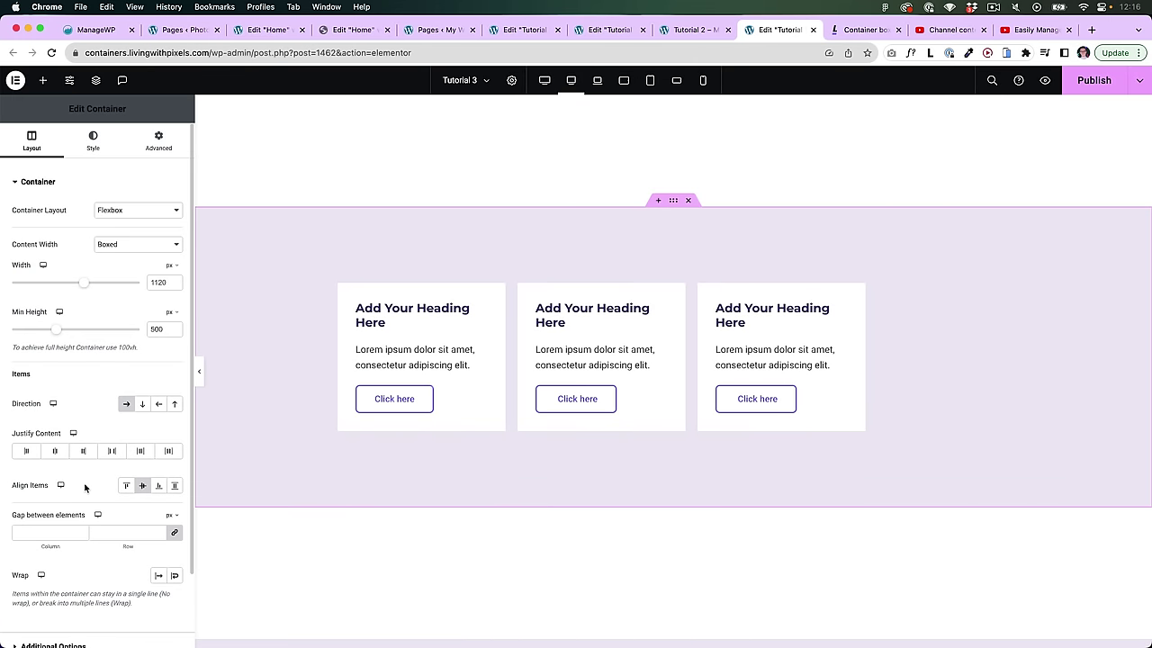
# Step: Toggle the Center option of Align Items off and on for the lilac three-card container, ending with Center
pyautogui.click(143, 485)
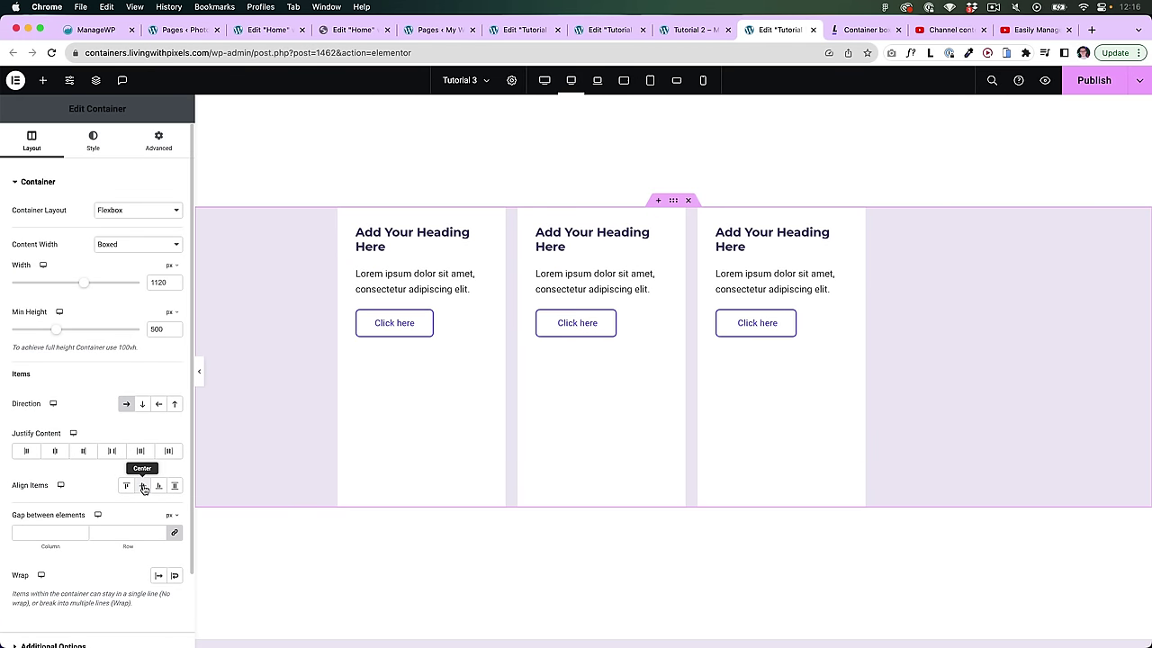
pyautogui.click(143, 486)
pyautogui.click(143, 486)
pyautogui.click(143, 486)
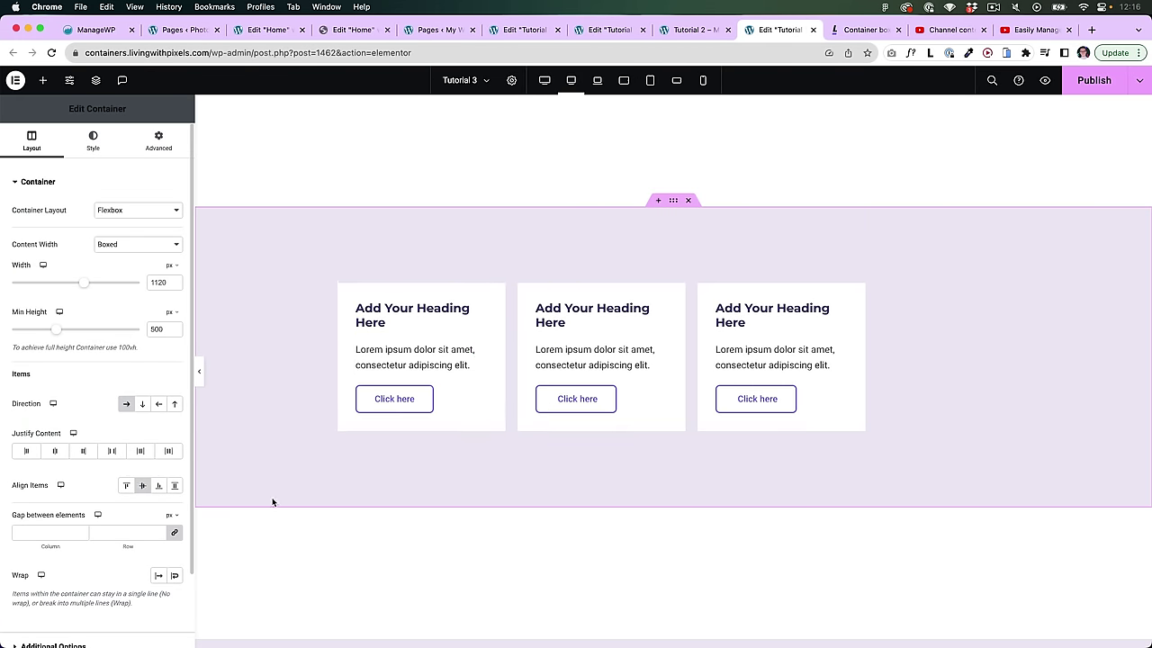
# Step: Try Center and End for the lilac container's Justify Content and return it to Start
pyautogui.click(56, 451)
pyautogui.click(83, 451)
pyautogui.click(60, 452)
pyautogui.click(27, 451)
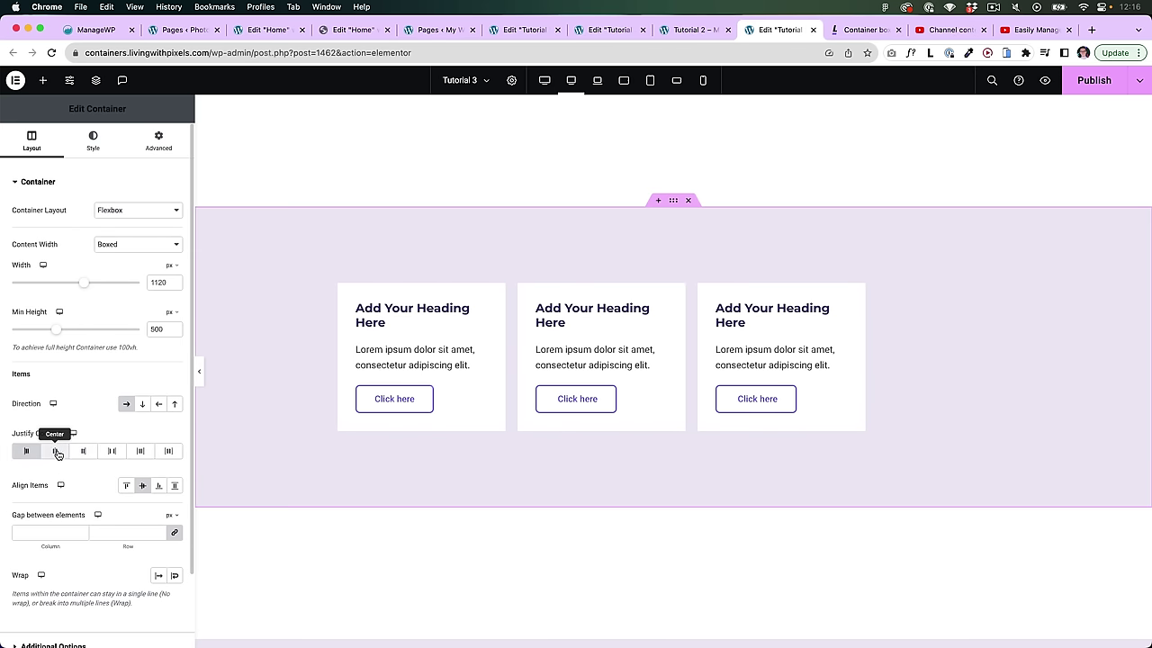
# Step: Try Center, End, Space Between, Space Around and Space Evenly for the lilac container's Justify Content, ending with Space Between
pyautogui.click(55, 451)
pyautogui.click(84, 451)
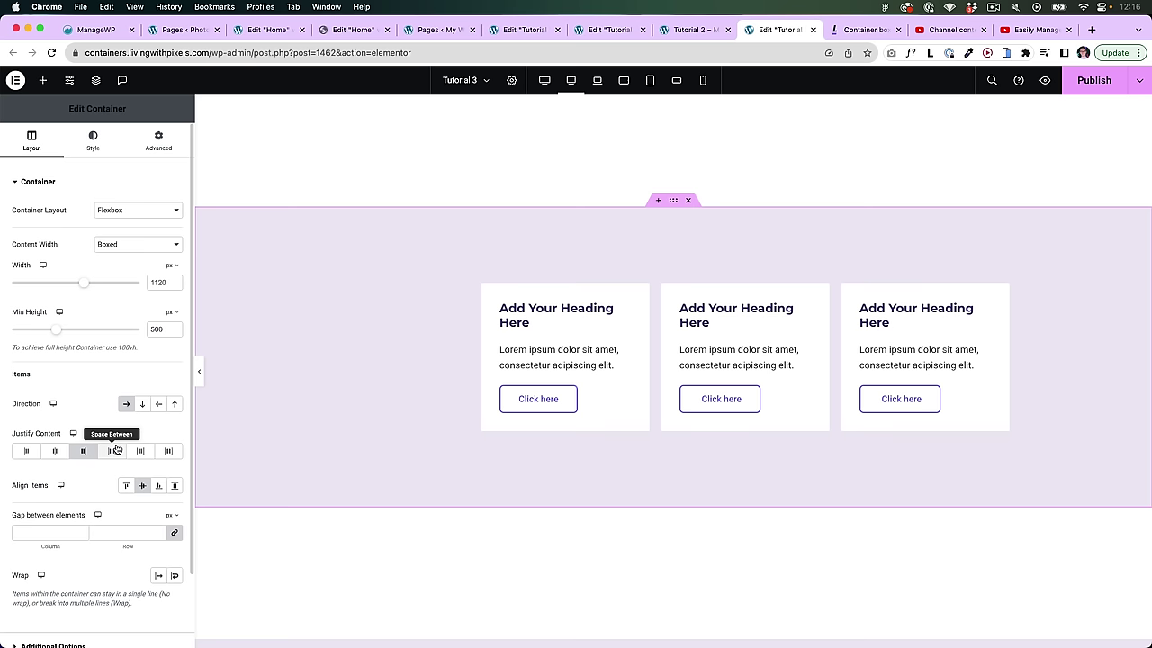
pyautogui.click(113, 452)
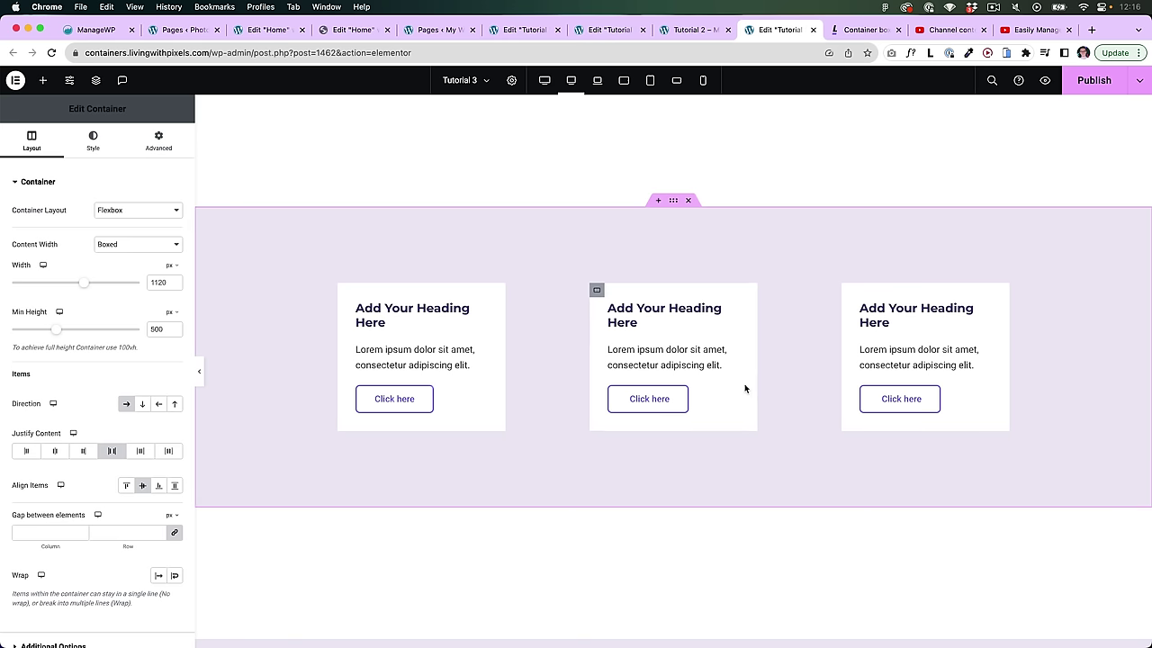
pyautogui.click(141, 450)
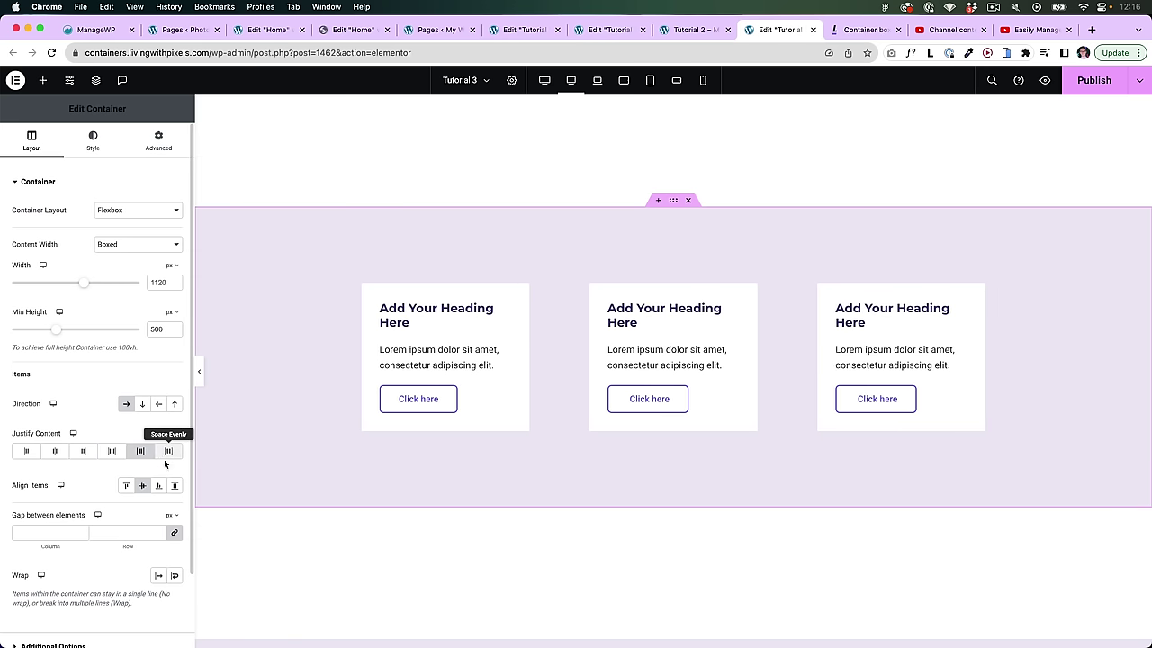
pyautogui.click(167, 455)
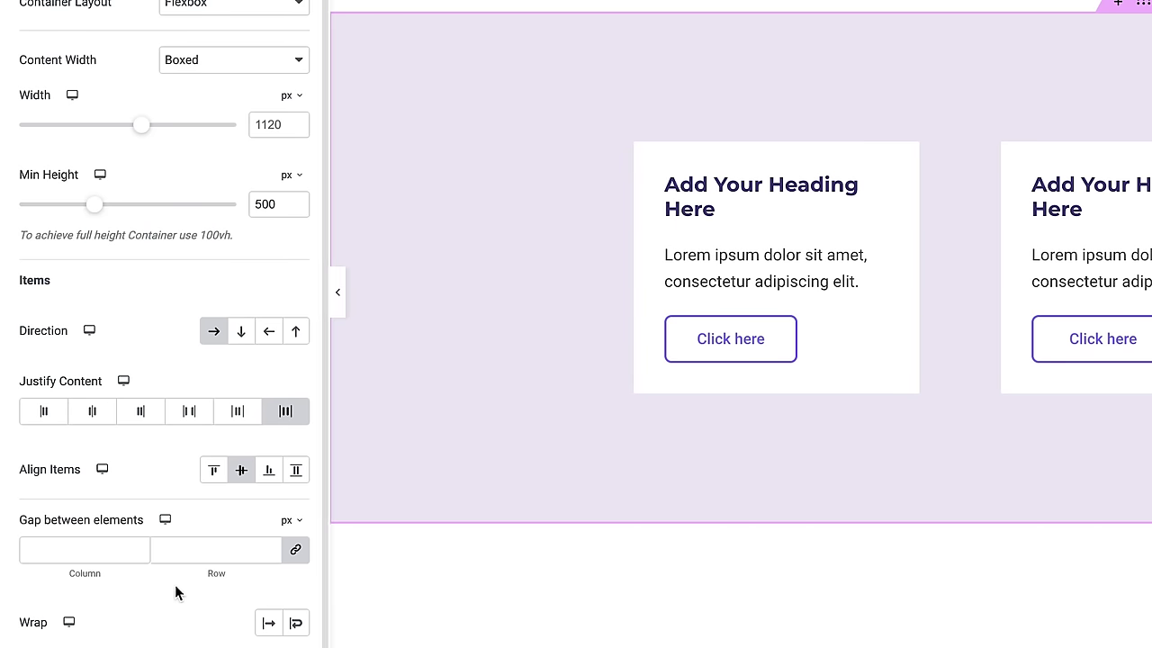
pyautogui.click(188, 414)
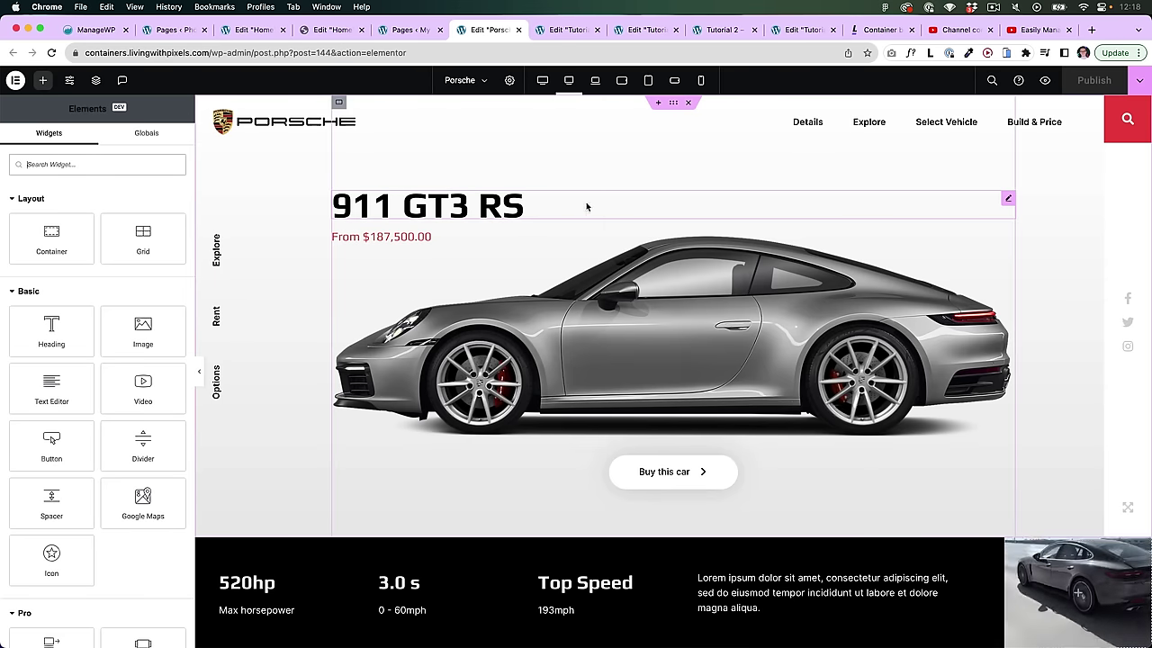
# Step: Show the Porsche page's Structure with its main container selected, preview the page without the editing panels and restore them
pyautogui.rightClick(586, 204)
pyautogui.click(620, 419)
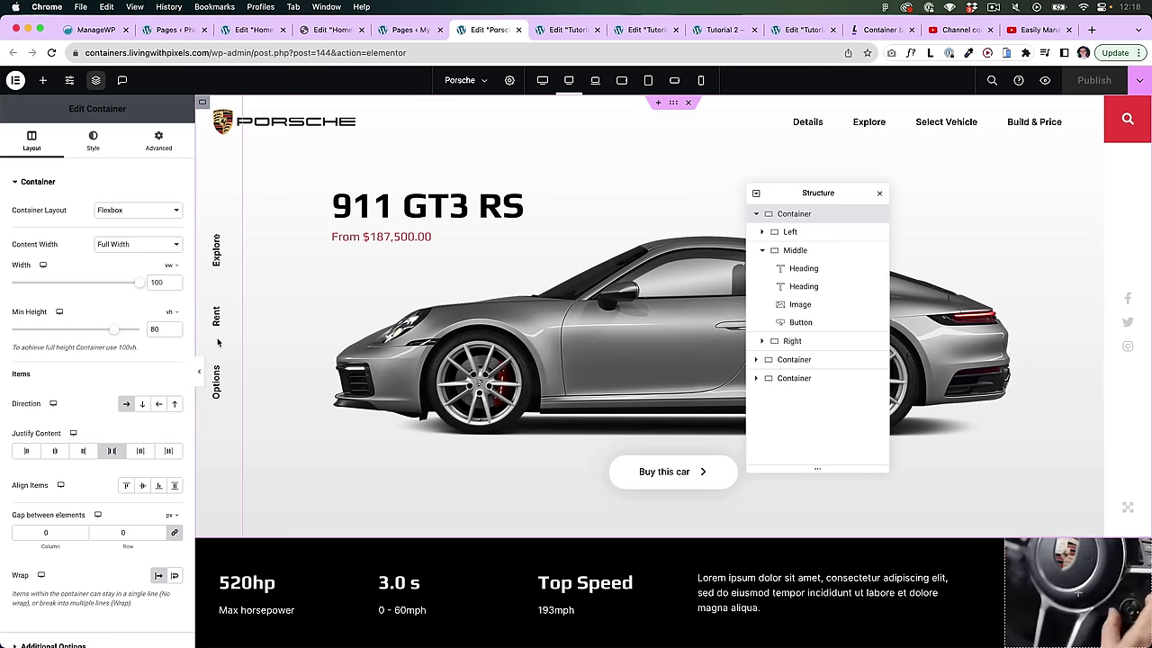
pyautogui.press('super+p')
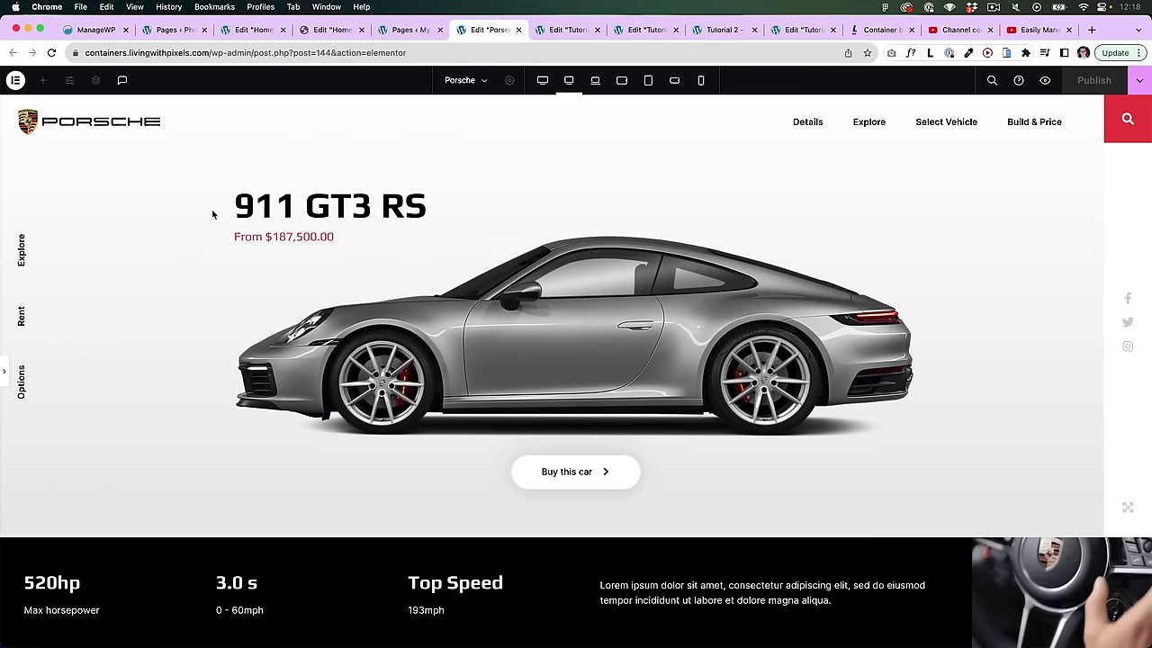
pyautogui.press('super+p')
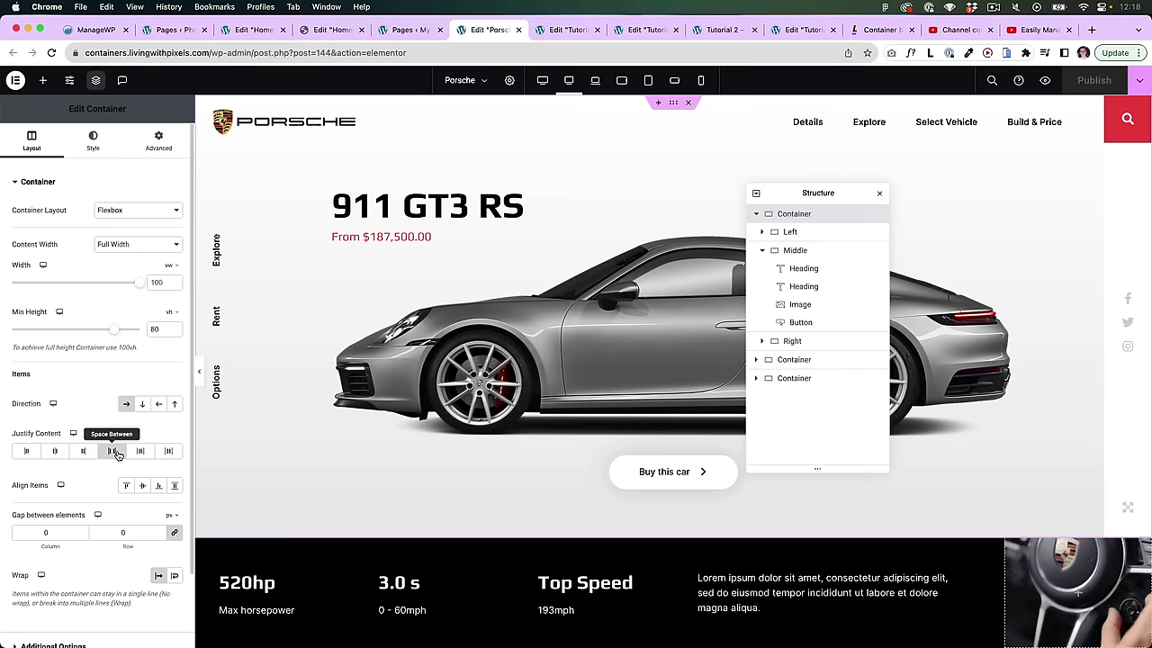
# Step: Toggle Space Between off and on in the Porsche main container's Justify Content to compare the Left, Middle and Right containers' spacing
pyautogui.click(115, 453)
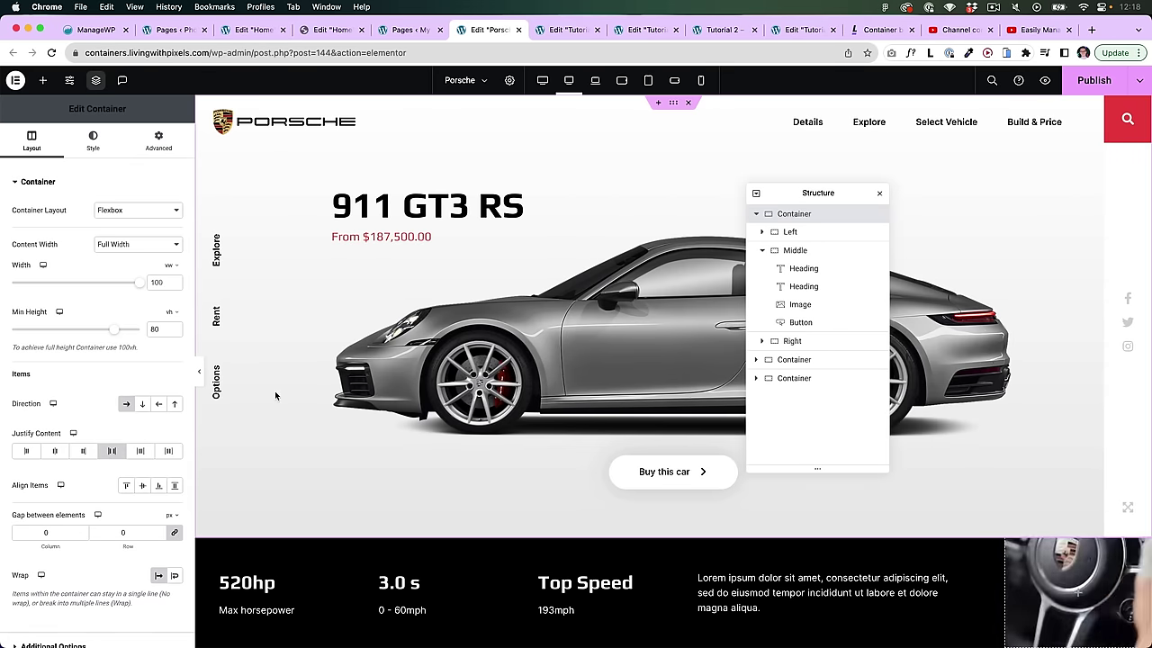
pyautogui.click(120, 454)
pyautogui.click(121, 456)
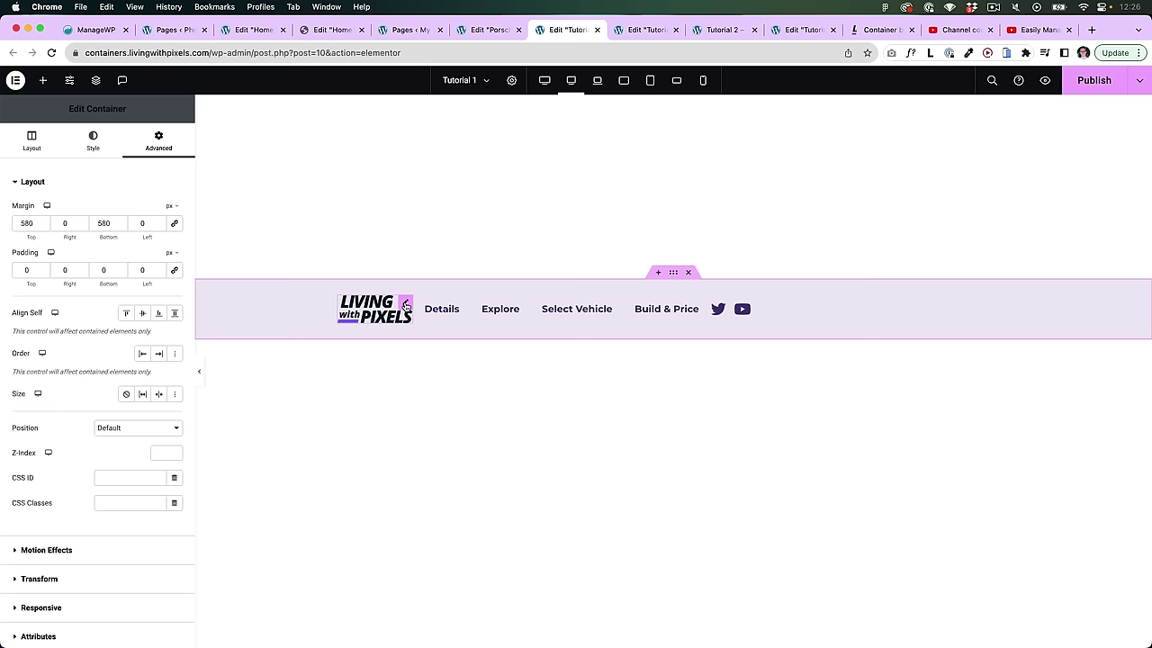
# Step: Set the header logo image's Size to Grow and reduce its image width to 116 px
pyautogui.click(405, 306)
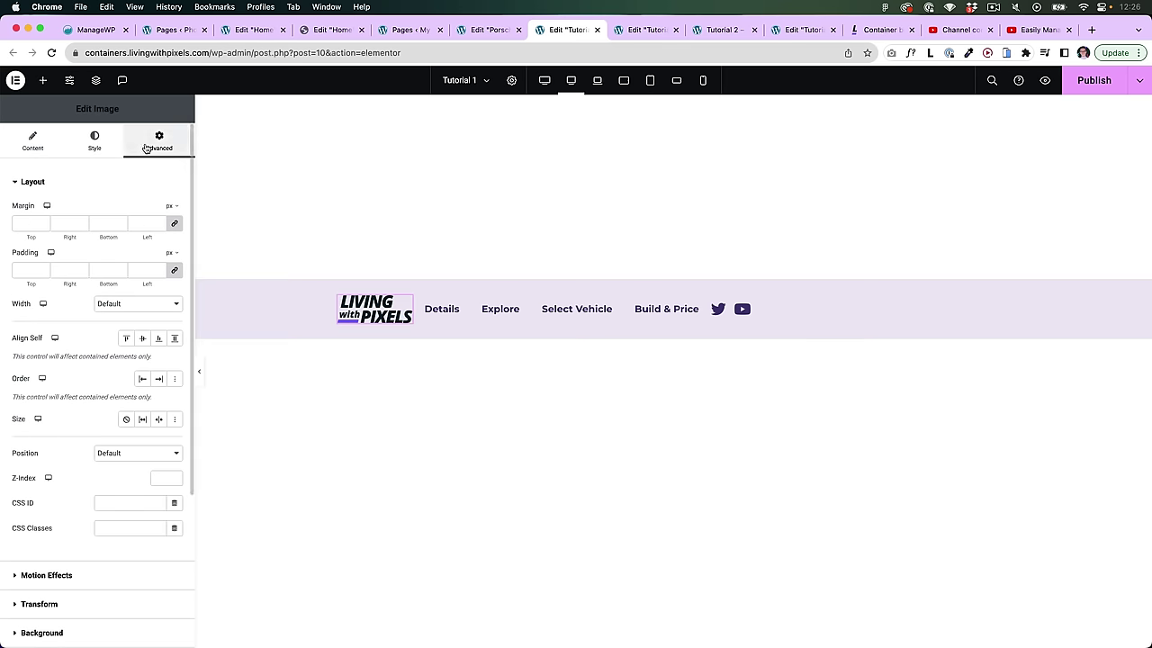
pyautogui.click(144, 419)
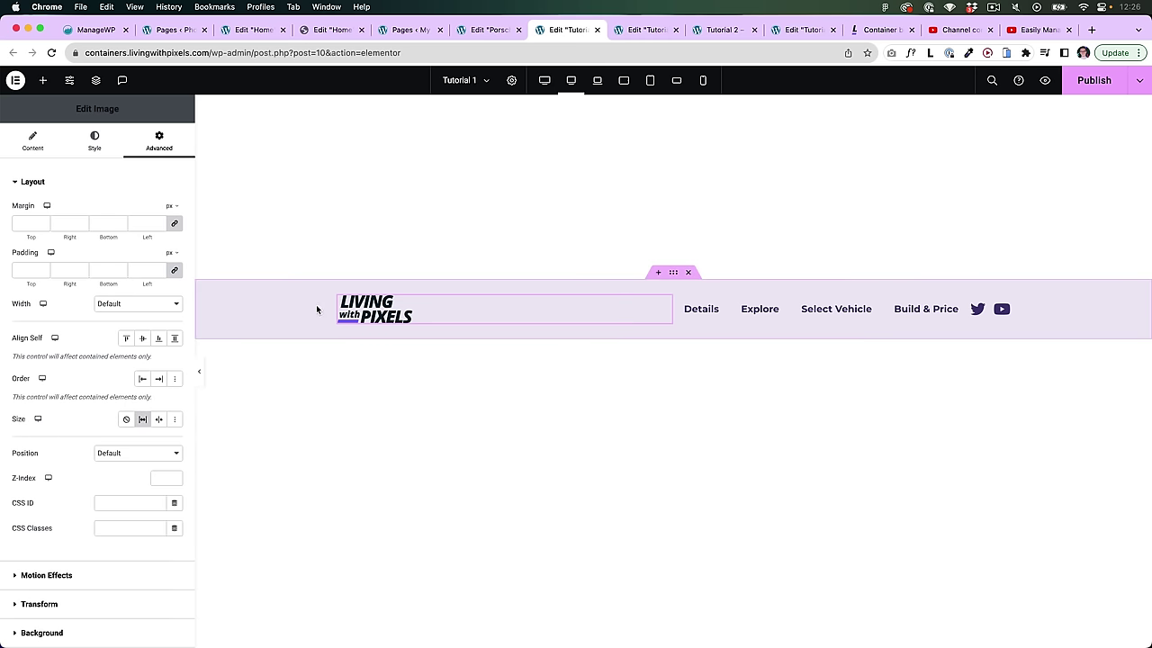
pyautogui.click(94, 141)
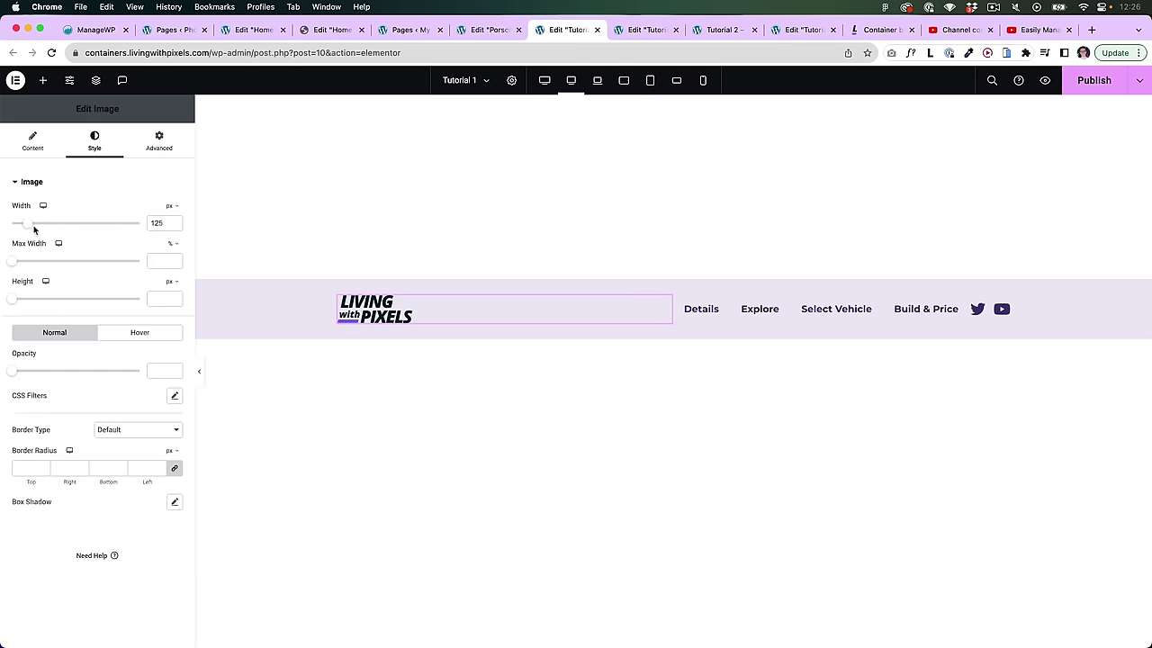
pyautogui.moveTo(28, 226); pyautogui.dragTo(26, 226)
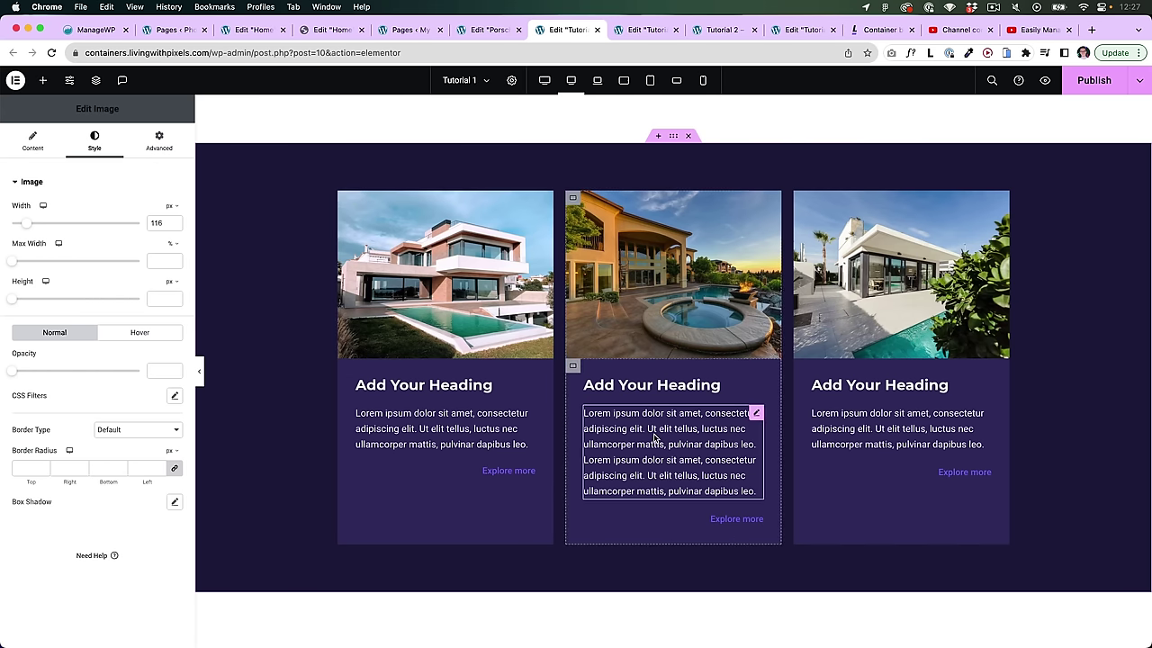
# Step: Set the Size of the first house card's paragraph text to Grow
pyautogui.scroll(-1, 658, 463)
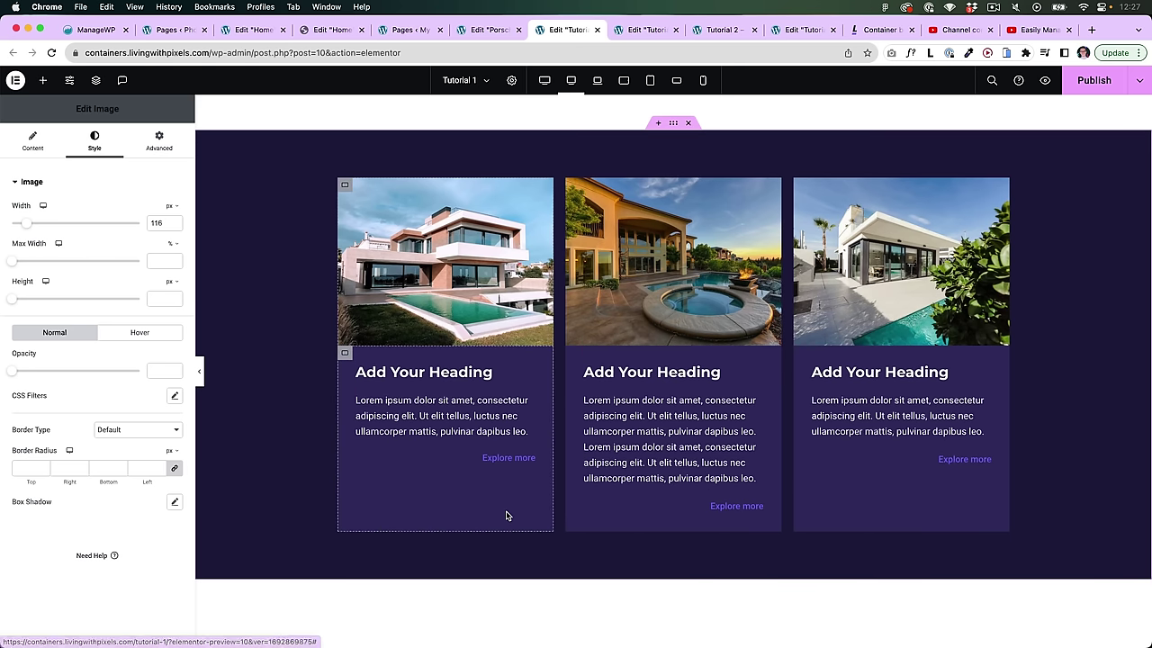
pyautogui.click(527, 402)
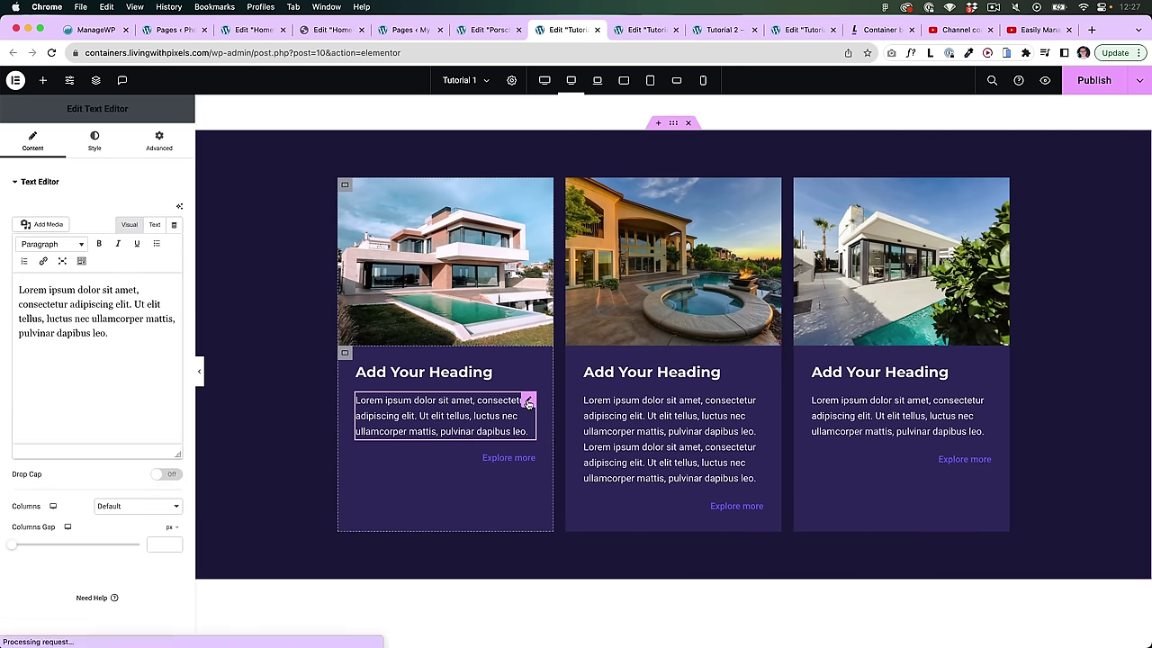
pyautogui.click(159, 144)
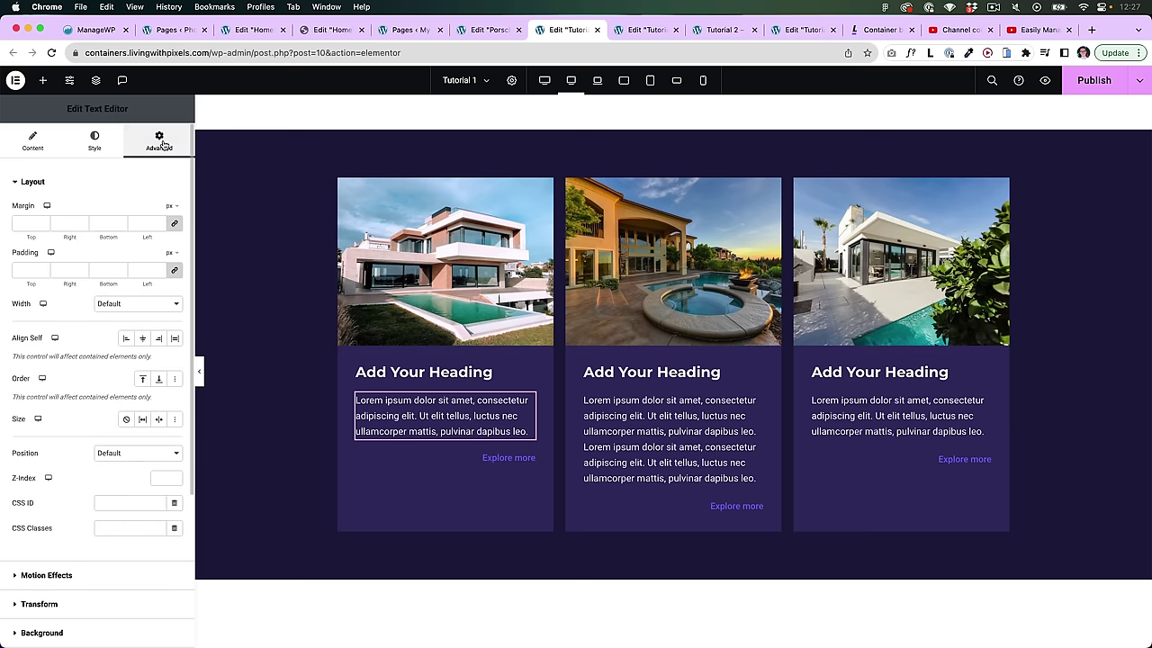
pyautogui.click(143, 420)
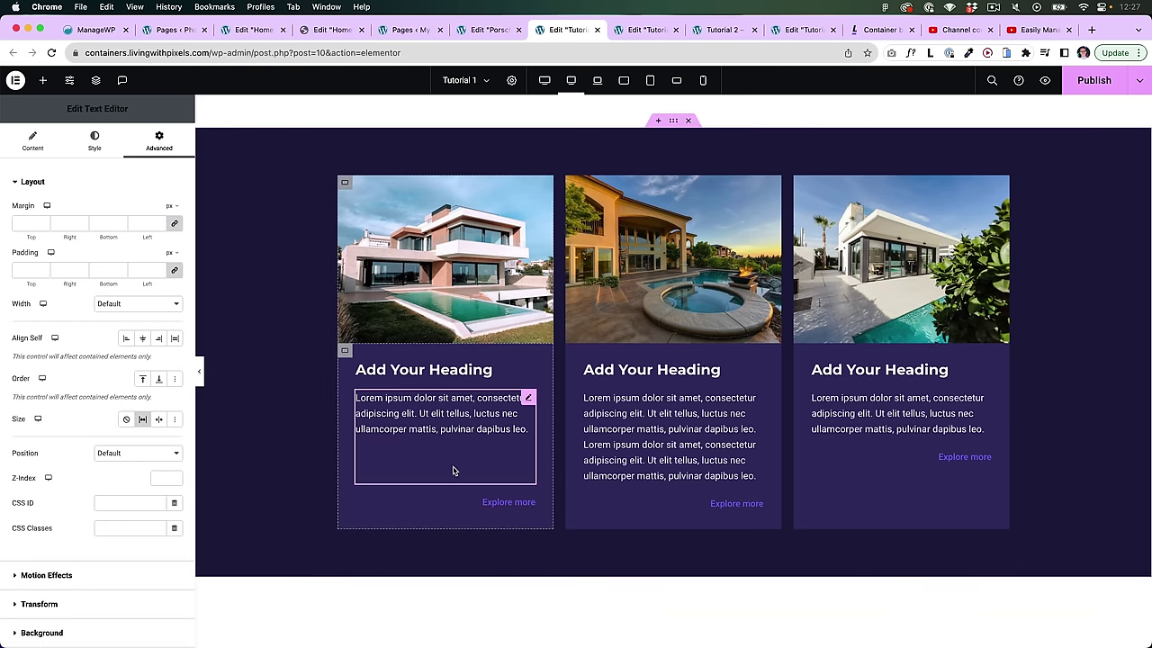
# Step: Inspect the settings of the first card's text container and look at the widget list
pyautogui.click(344, 352)
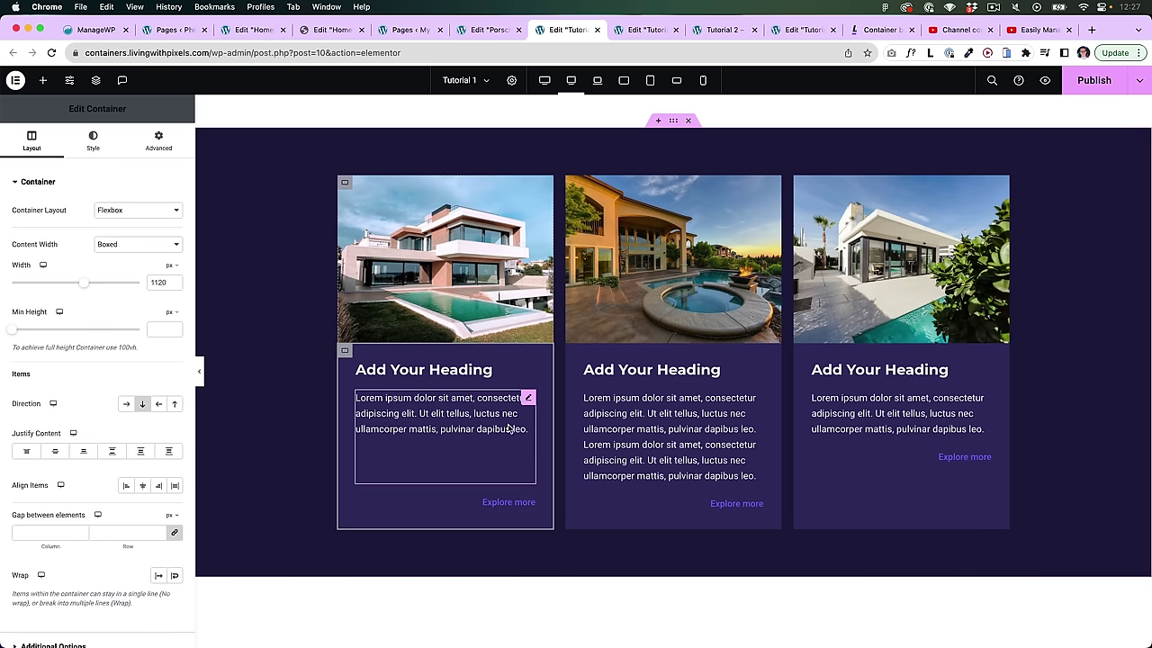
pyautogui.scroll(-1, 514, 432)
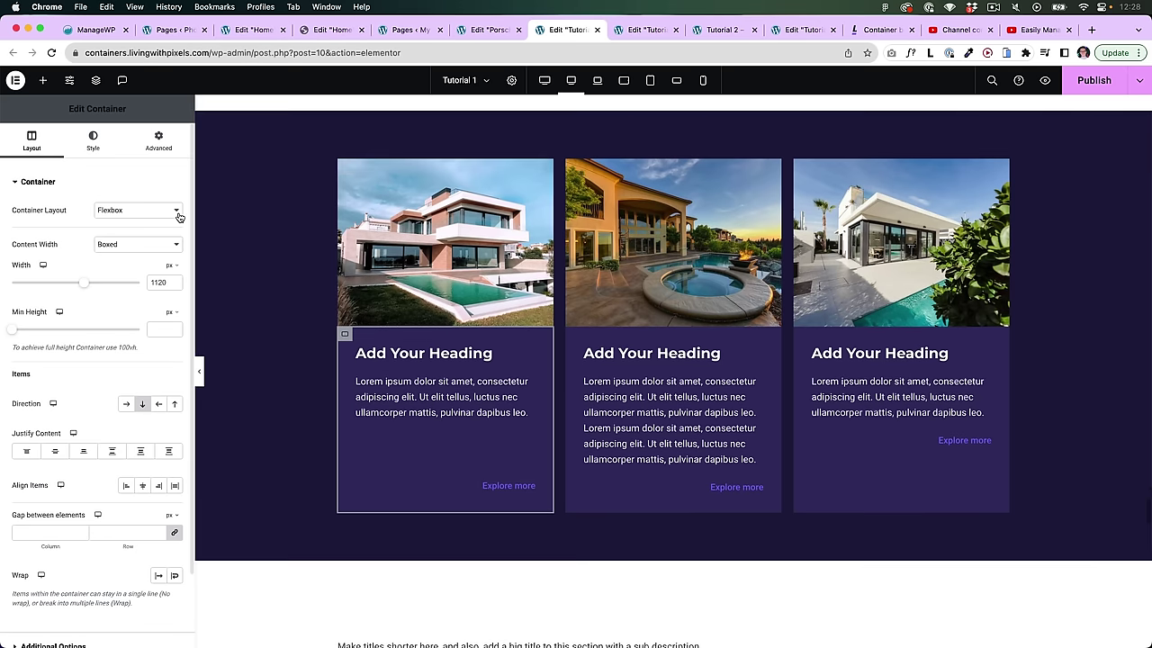
pyautogui.click(42, 80)
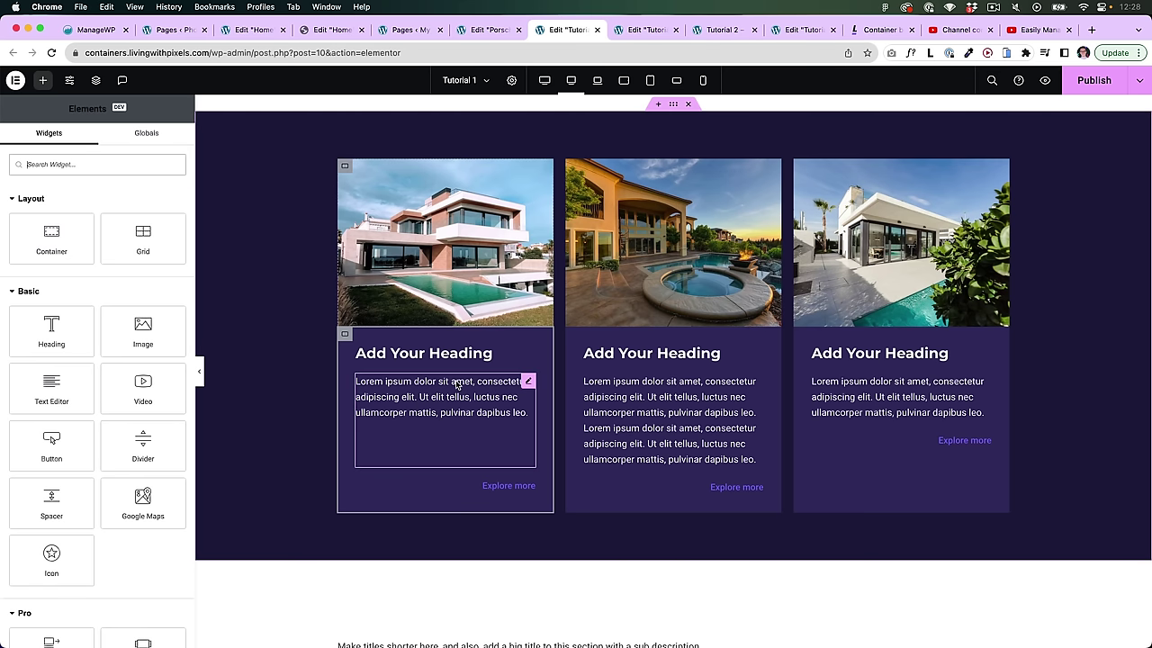
pyautogui.click(423, 450)
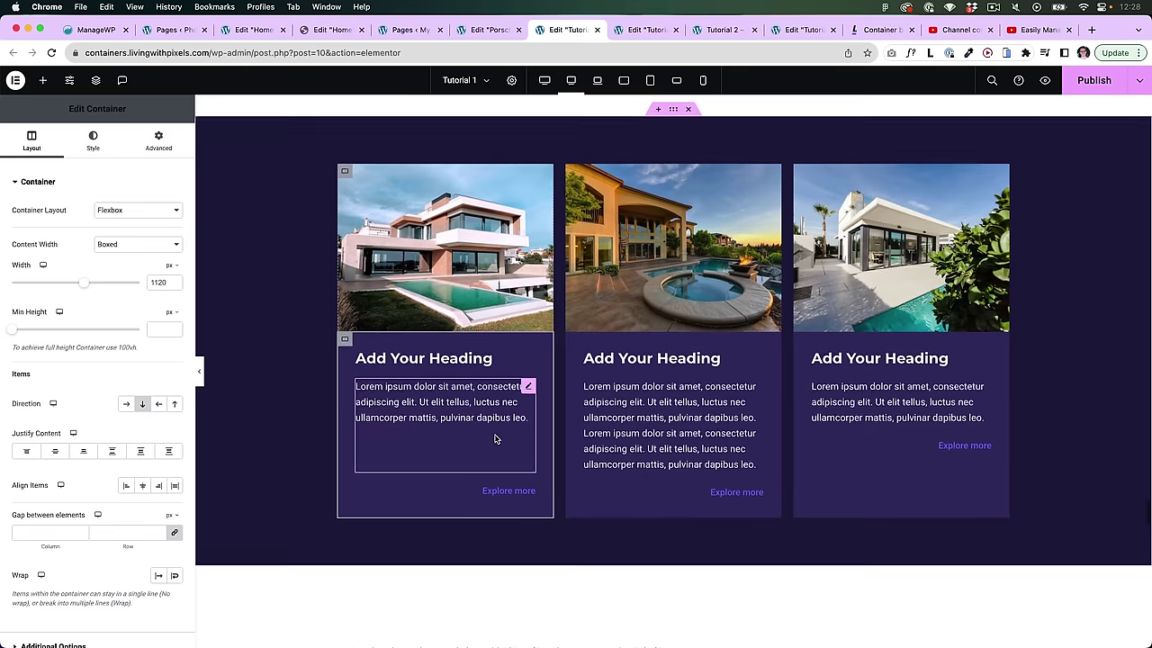
pyautogui.click(160, 141)
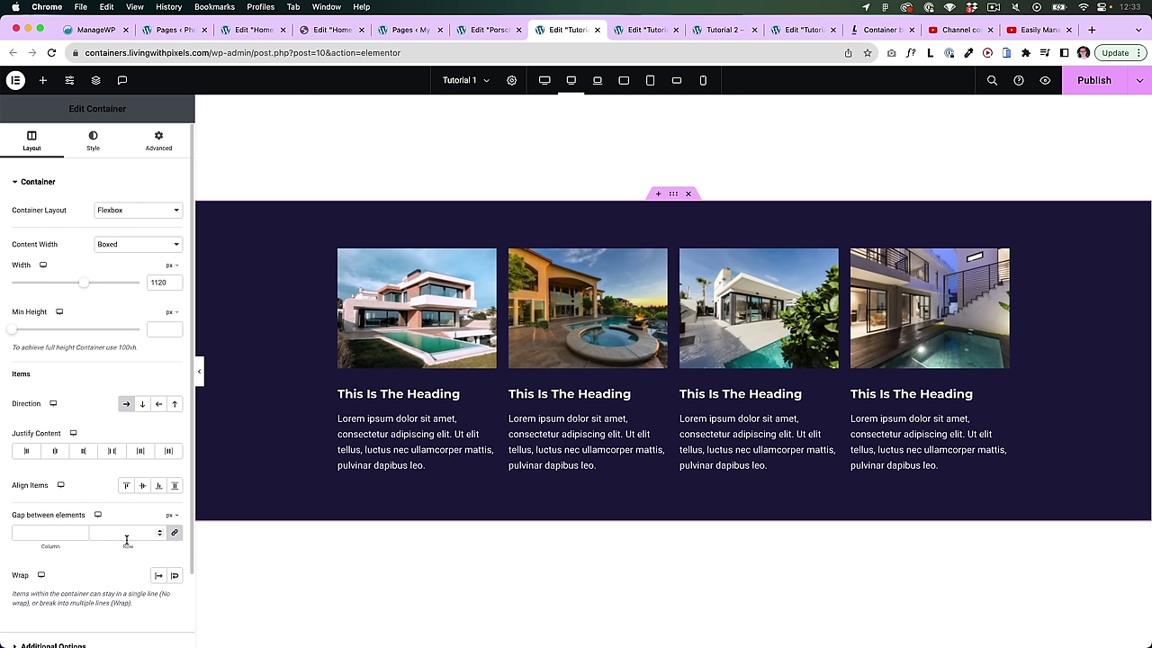
# Step: Try a 40 px gap between elements for the four-card container
pyautogui.click(45, 534)
pyautogui.write('40')
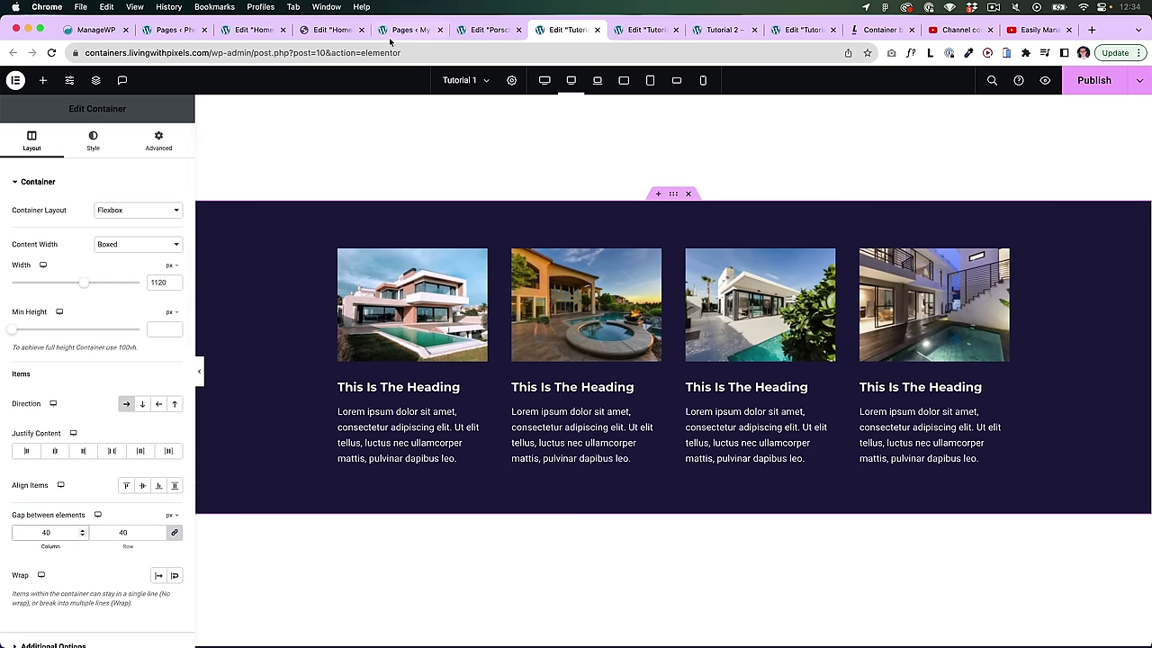
# Step: On the photography Home page, set the Flower shoot column's right and left margins to 15 px
pyautogui.click(331, 30)
pyautogui.moveTo(22, 467); pyautogui.dragTo(16, 469)
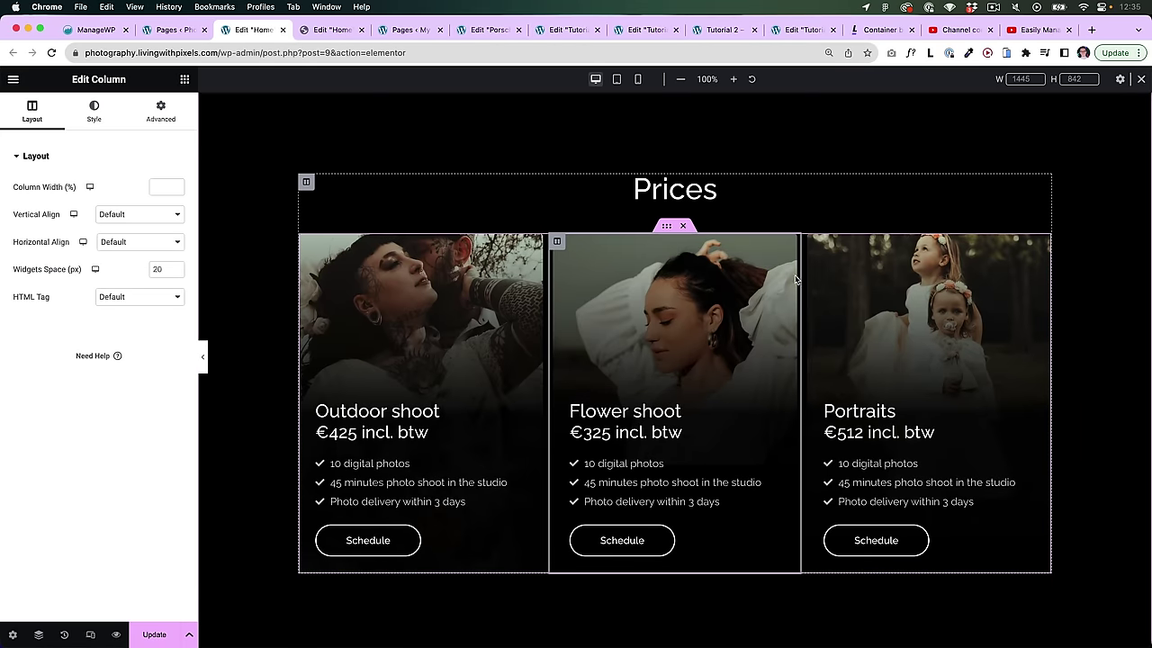
pyautogui.click(161, 114)
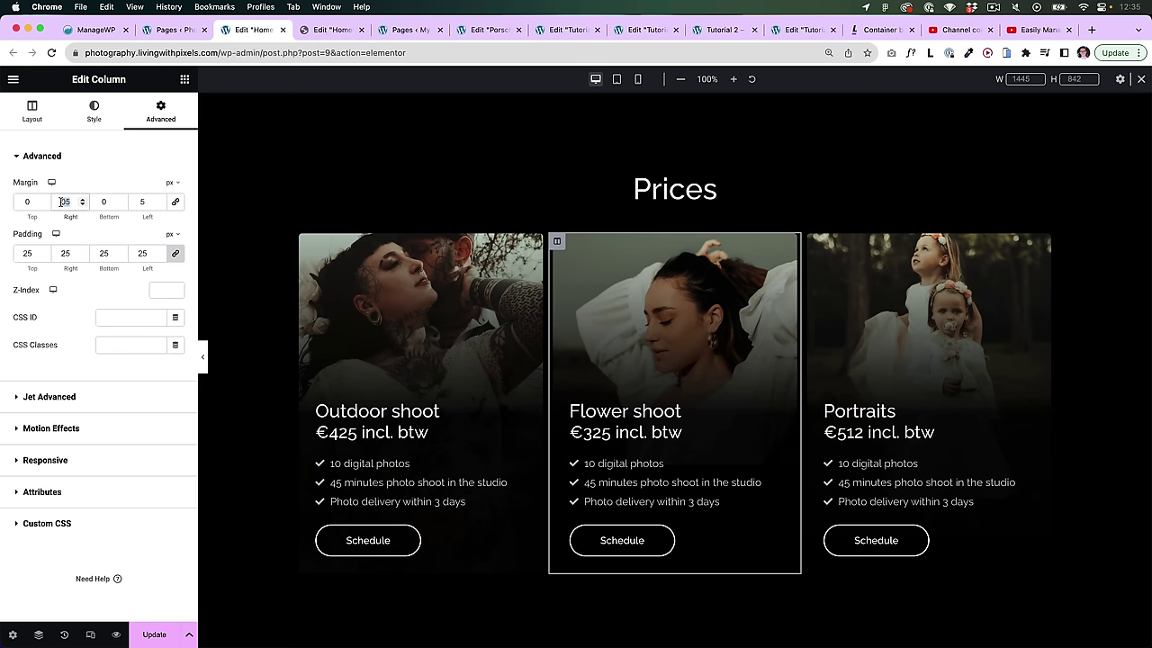
pyautogui.write('1120')
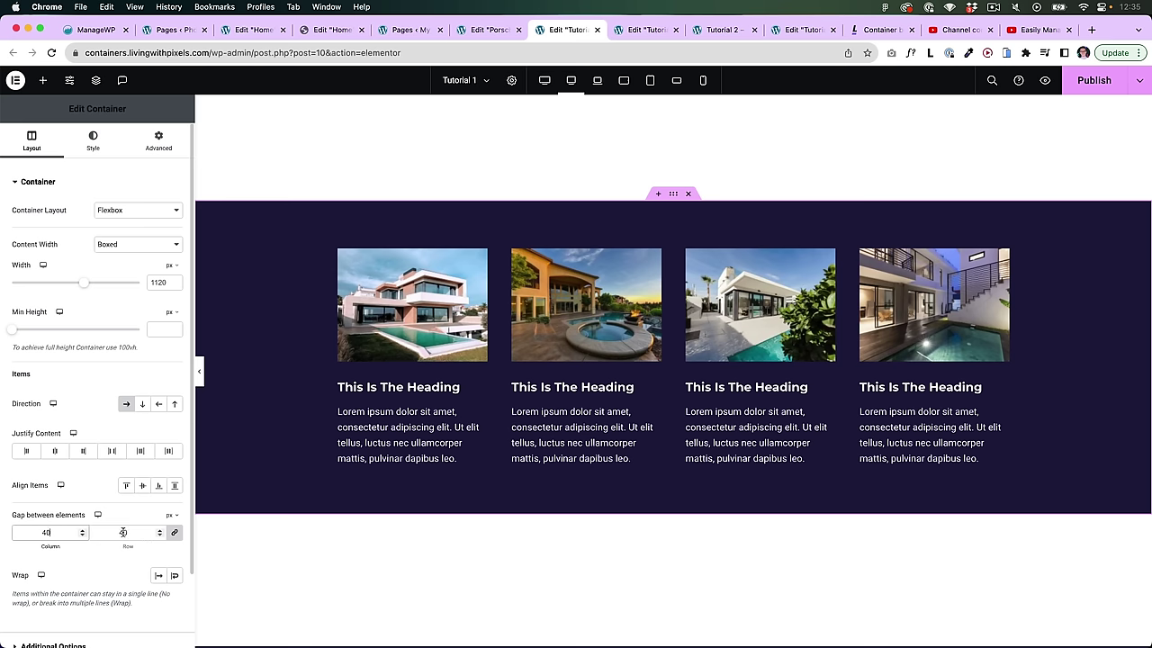
# Step: Try a 50 px column and row gap for Tutorial 1's four-card container and clear the gap values
pyautogui.click(123, 532)
pyautogui.write('4')
pyautogui.press('BackSpace')
pyautogui.press('BackSpace')
pyautogui.write('50')
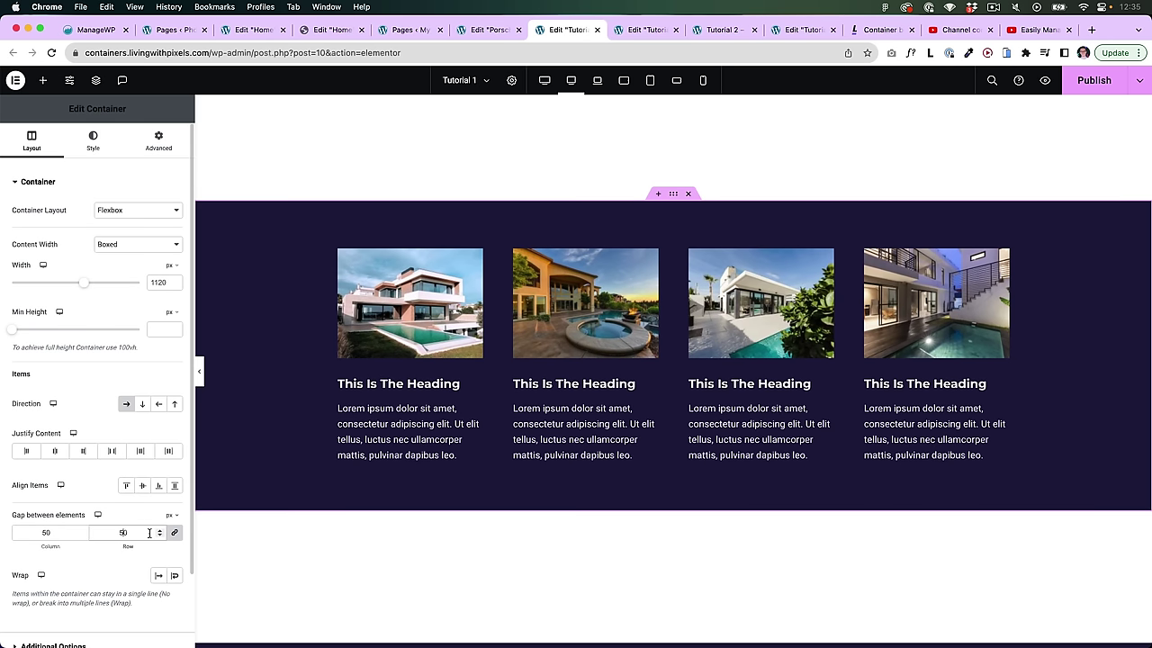
pyautogui.press('BackSpace')
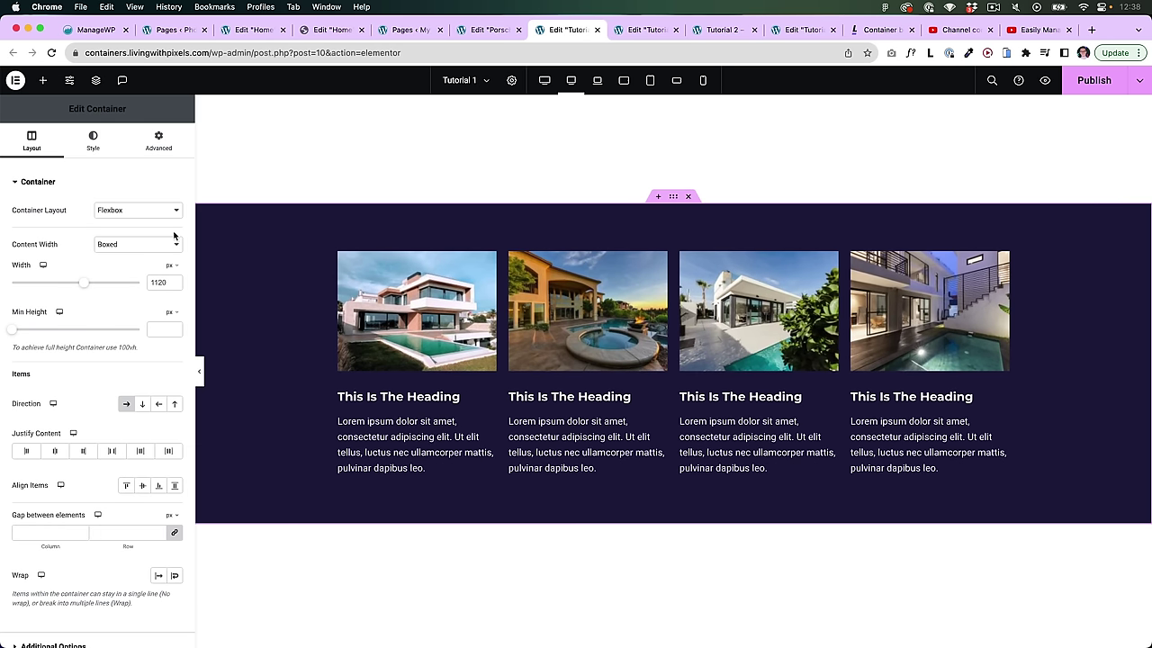
# Step: In the Site Settings layout options, try raising the default gap between elements to 26 px and lowering it slightly
pyautogui.click(69, 82)
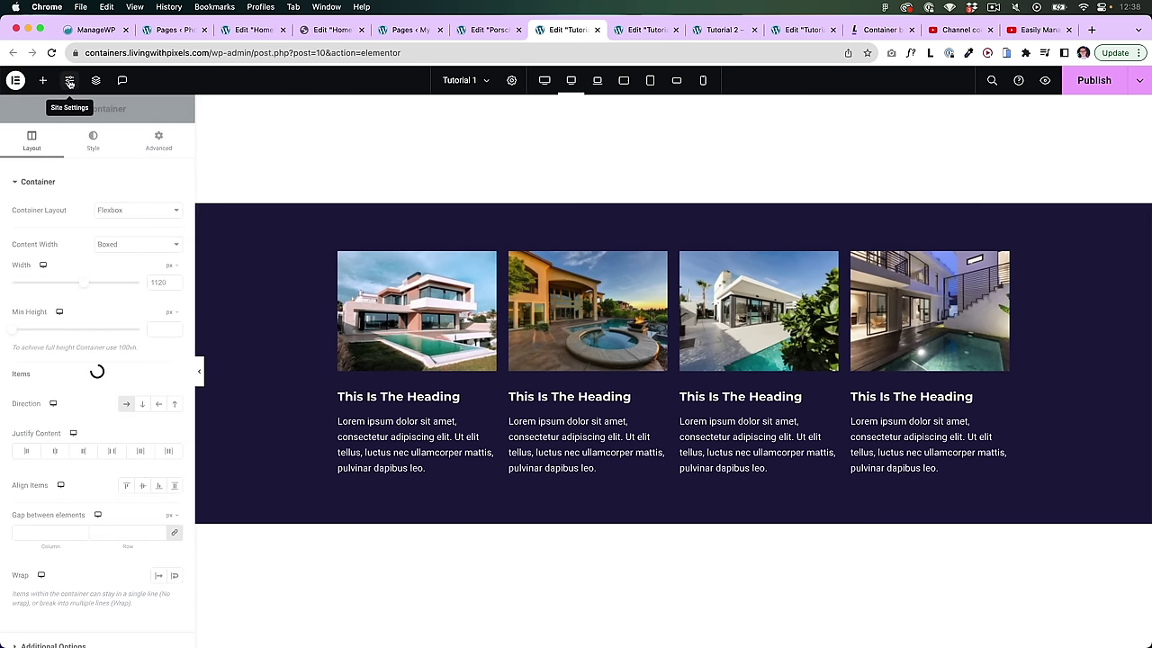
pyautogui.click(63, 469)
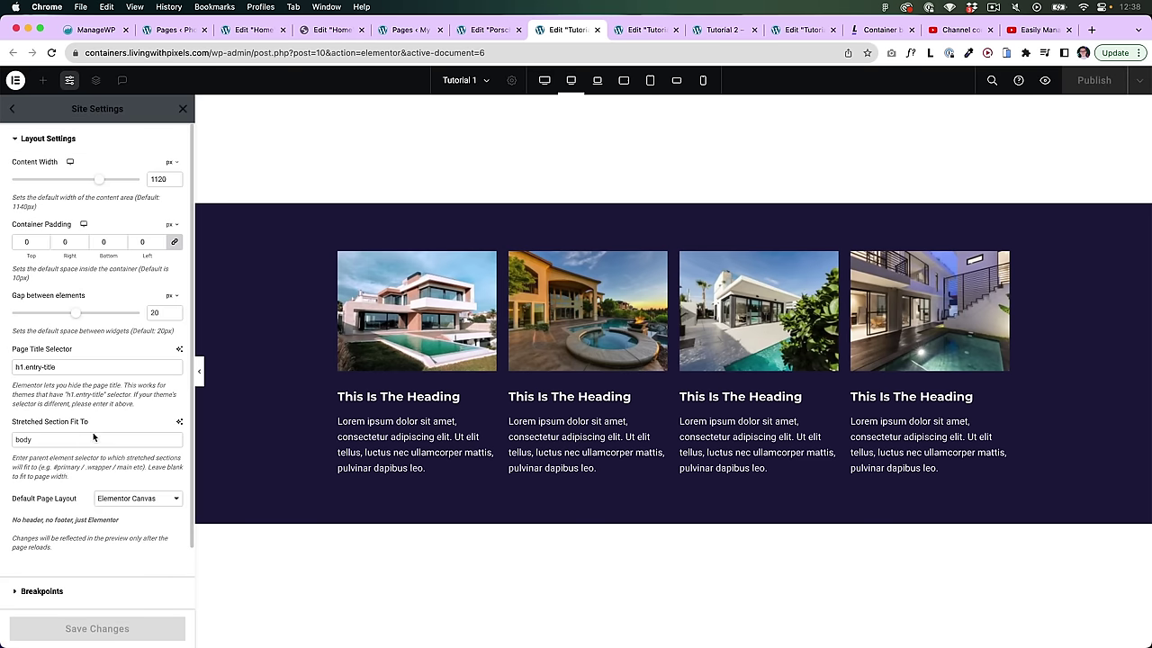
pyautogui.moveTo(77, 318); pyautogui.dragTo(95, 318)
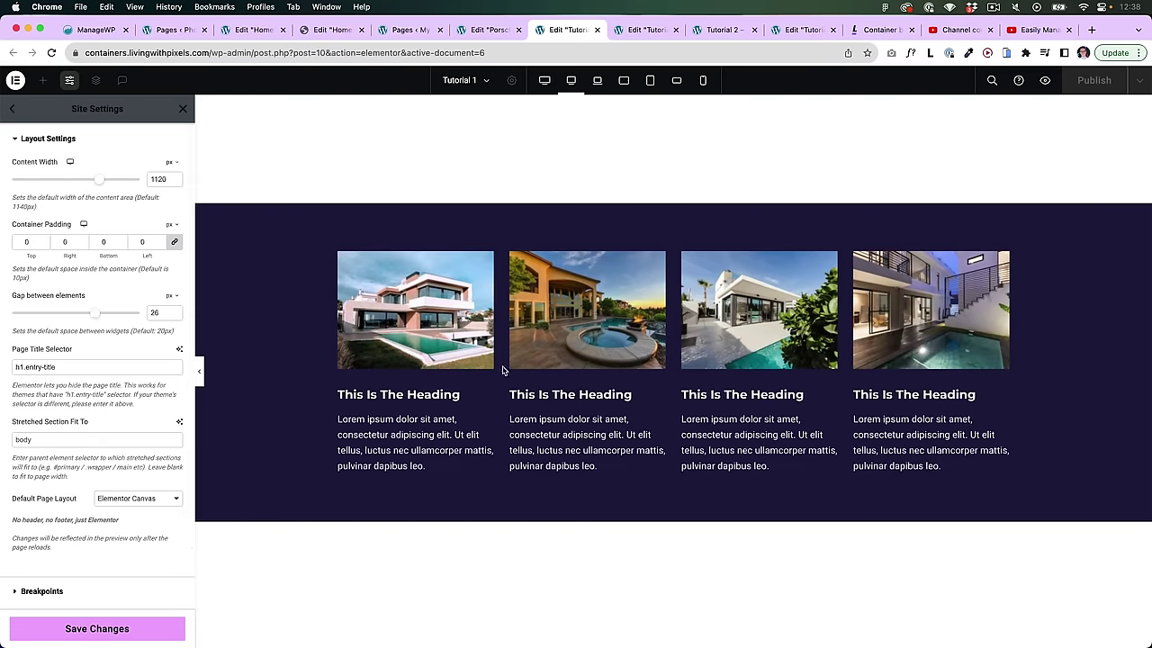
pyautogui.moveTo(95, 312); pyautogui.dragTo(91, 312)
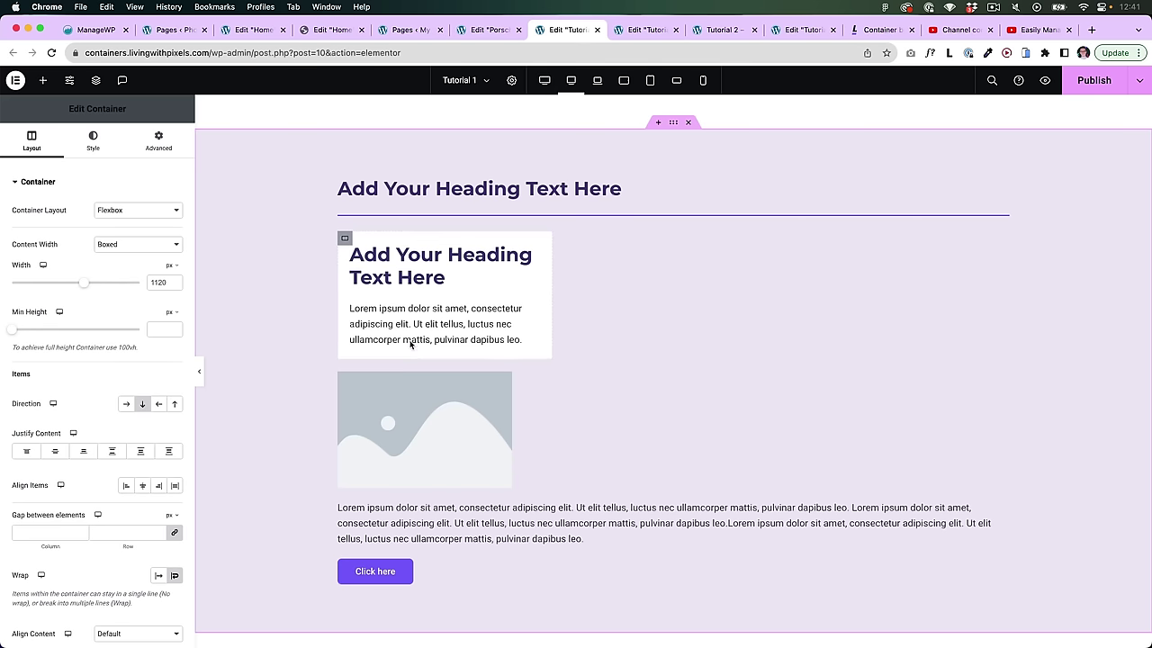
# Step: Try Center and End for Align Items on the lilac container holding the placeholder image, ending with Start
pyautogui.click(410, 355)
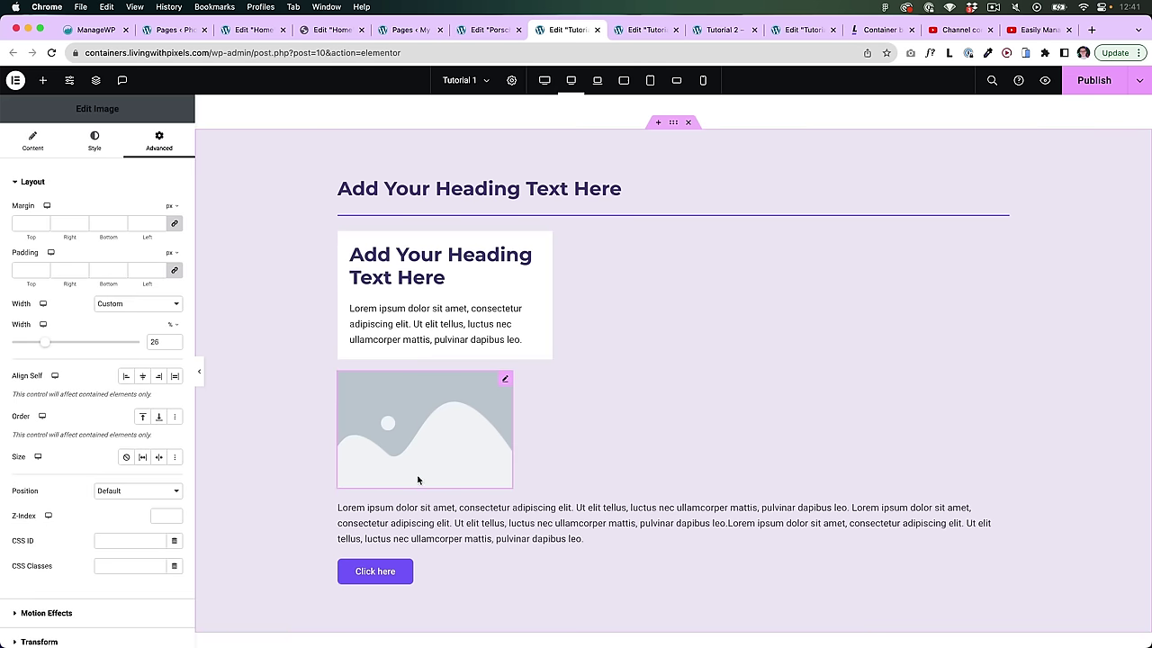
pyautogui.click(674, 123)
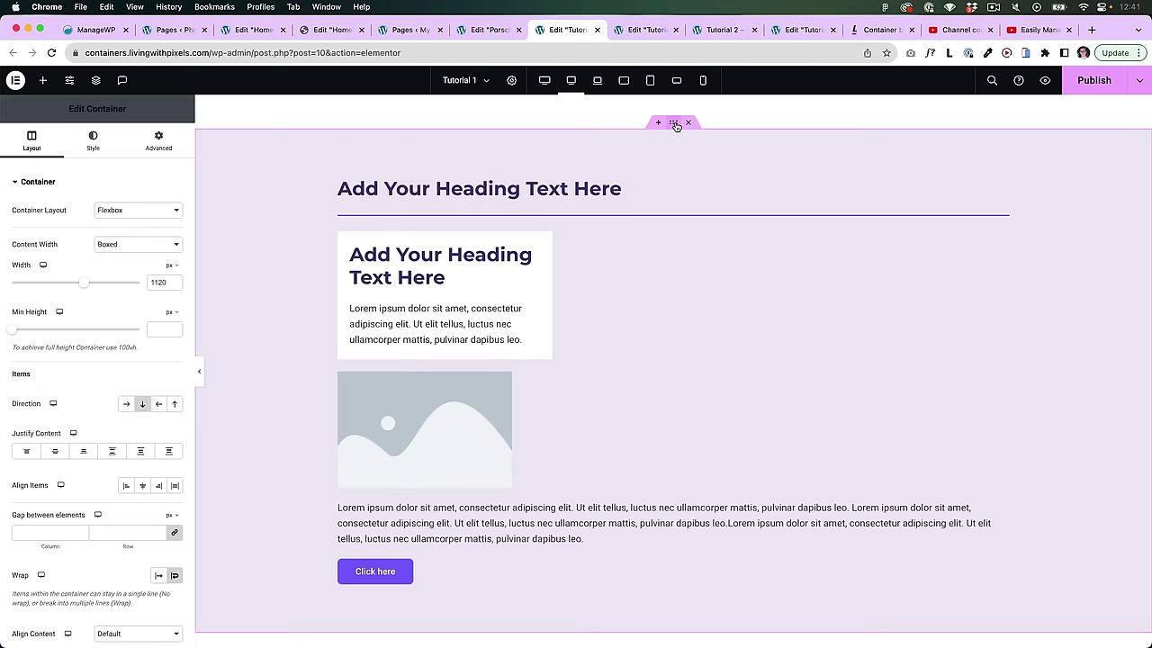
pyautogui.click(142, 488)
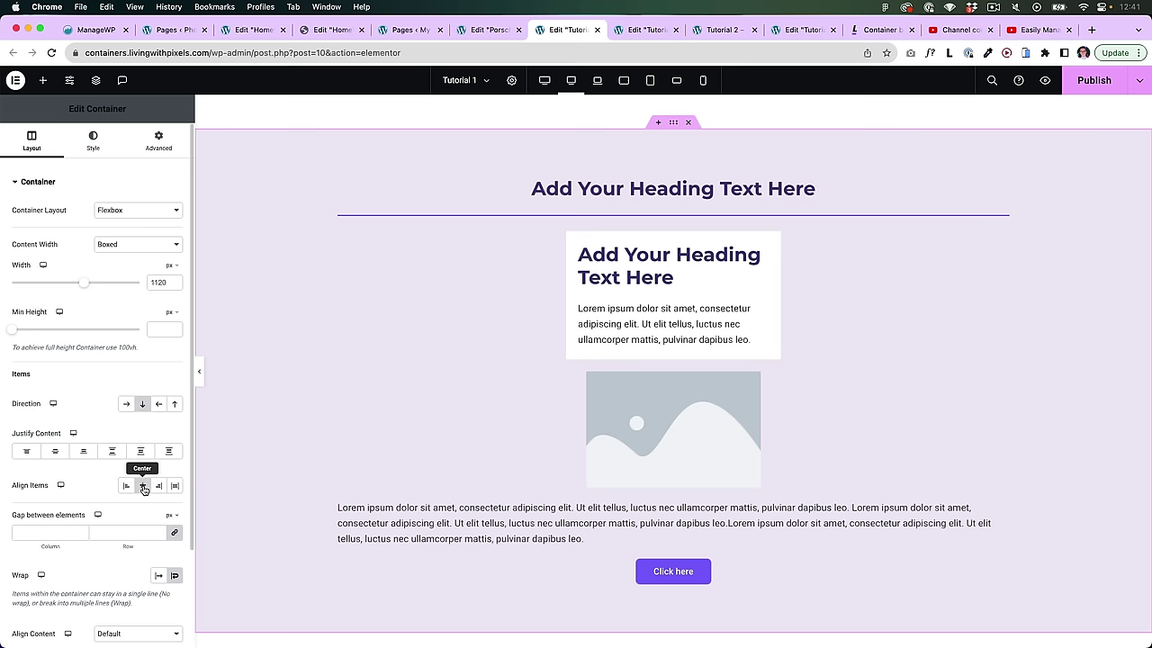
pyautogui.click(157, 485)
pyautogui.click(142, 485)
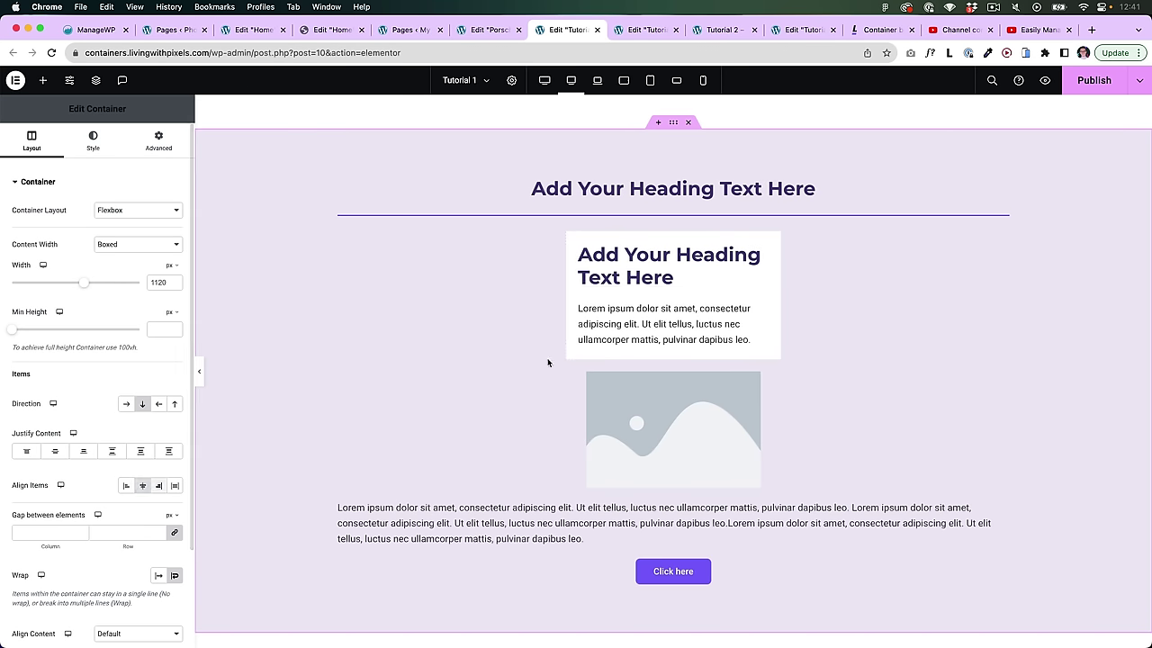
pyautogui.click(126, 485)
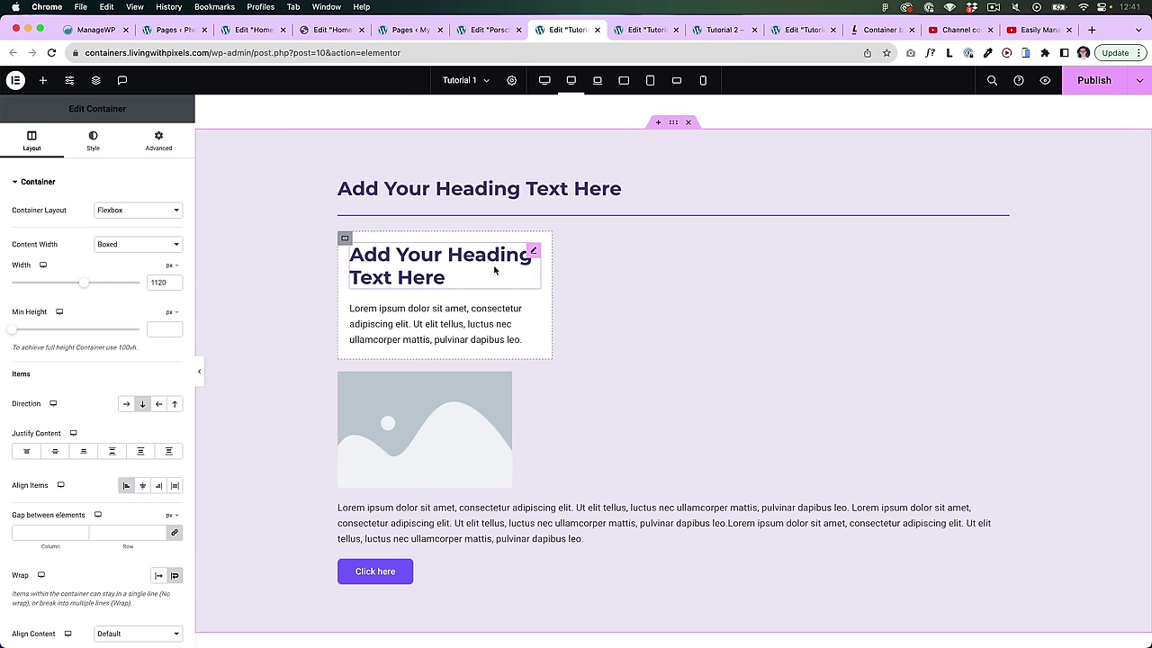
# Step: Examine the image comparison widget and its column's layout settings on the photography Home page
pyautogui.click(261, 29)
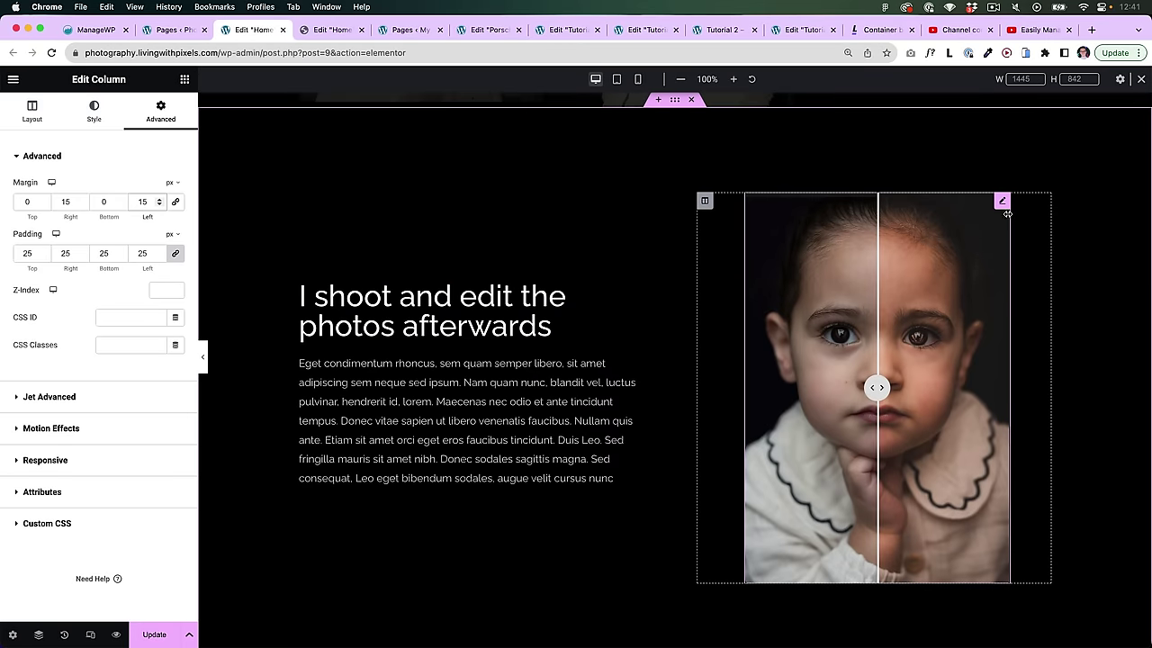
pyautogui.click(1002, 201)
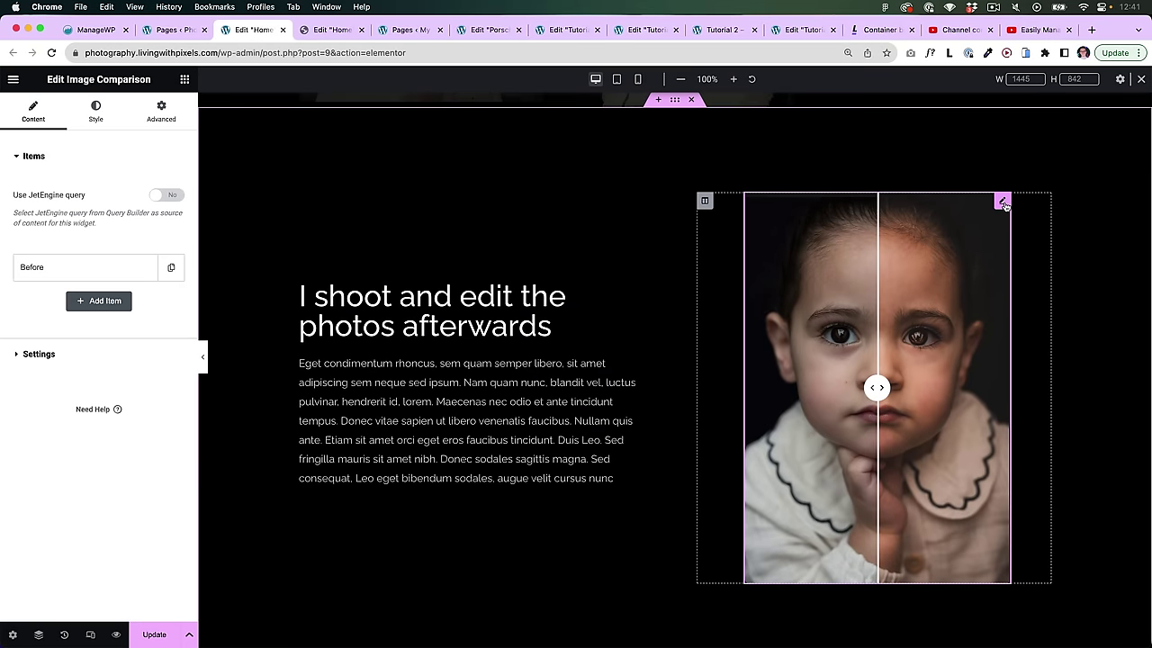
pyautogui.click(703, 203)
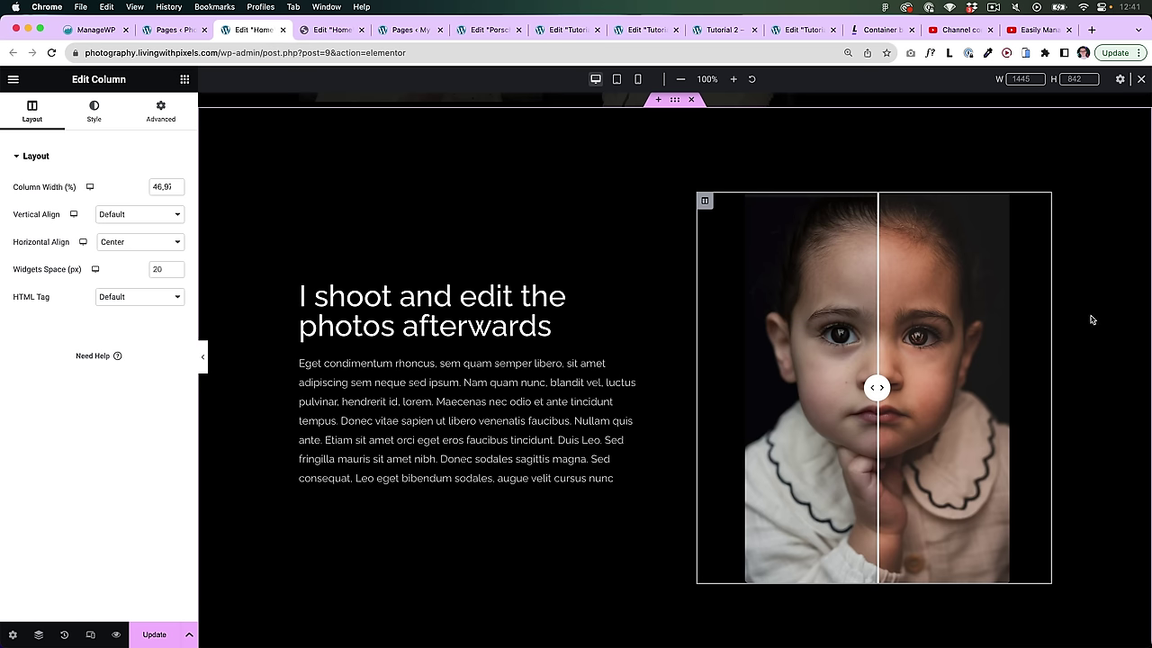
pyautogui.scroll(1, 706, 209)
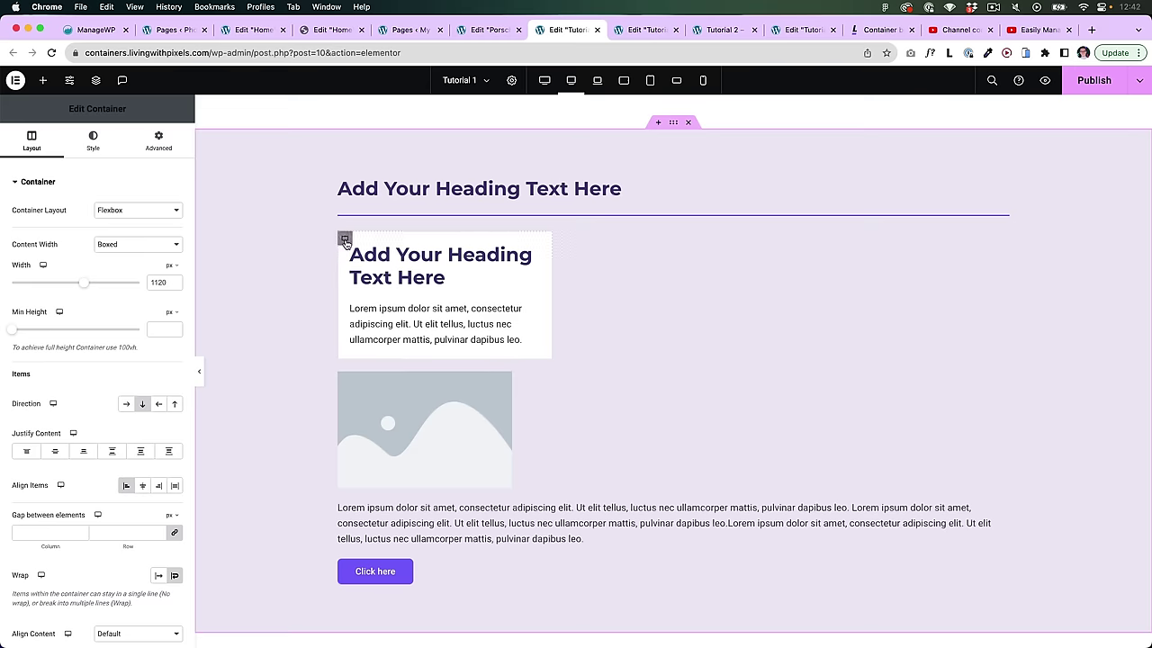
# Step: Compare the layout elements offered in the widget lists of Tutorial 1 and the photography Home page
pyautogui.click(42, 80)
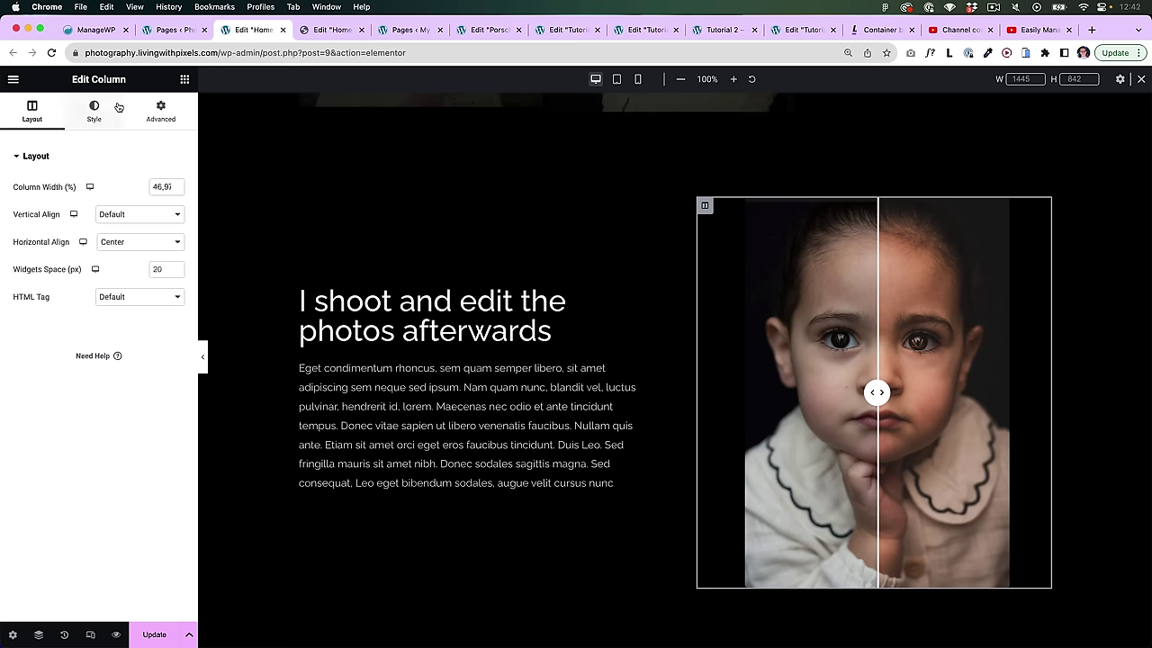
pyautogui.click(184, 79)
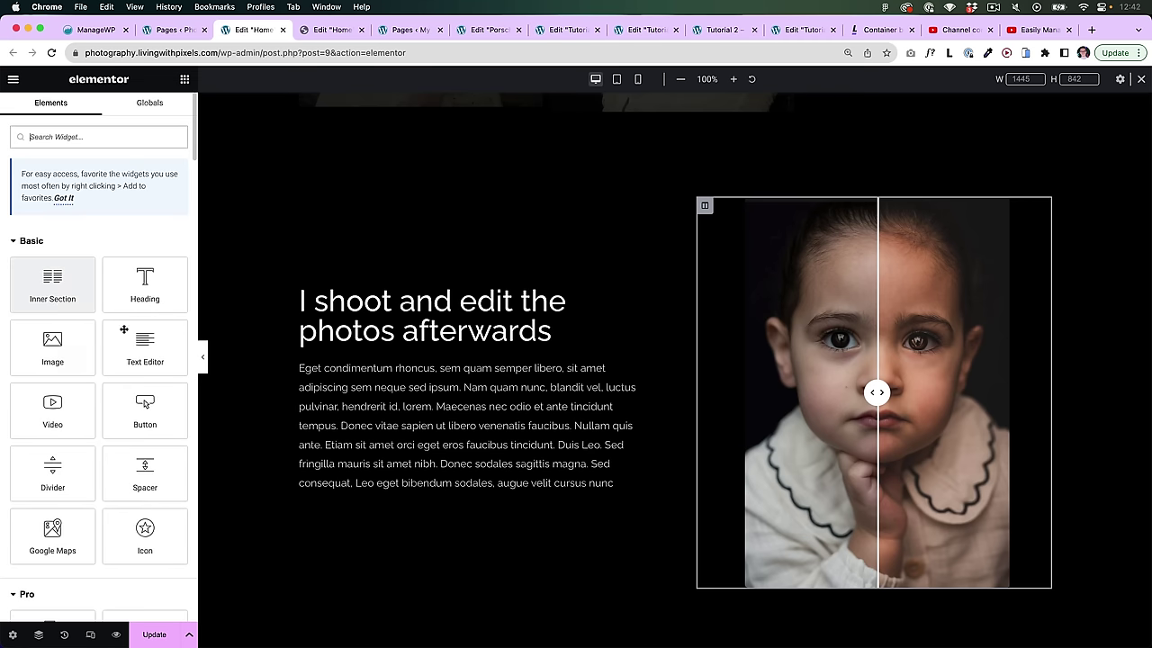
pyautogui.scroll(-1, 103, 327)
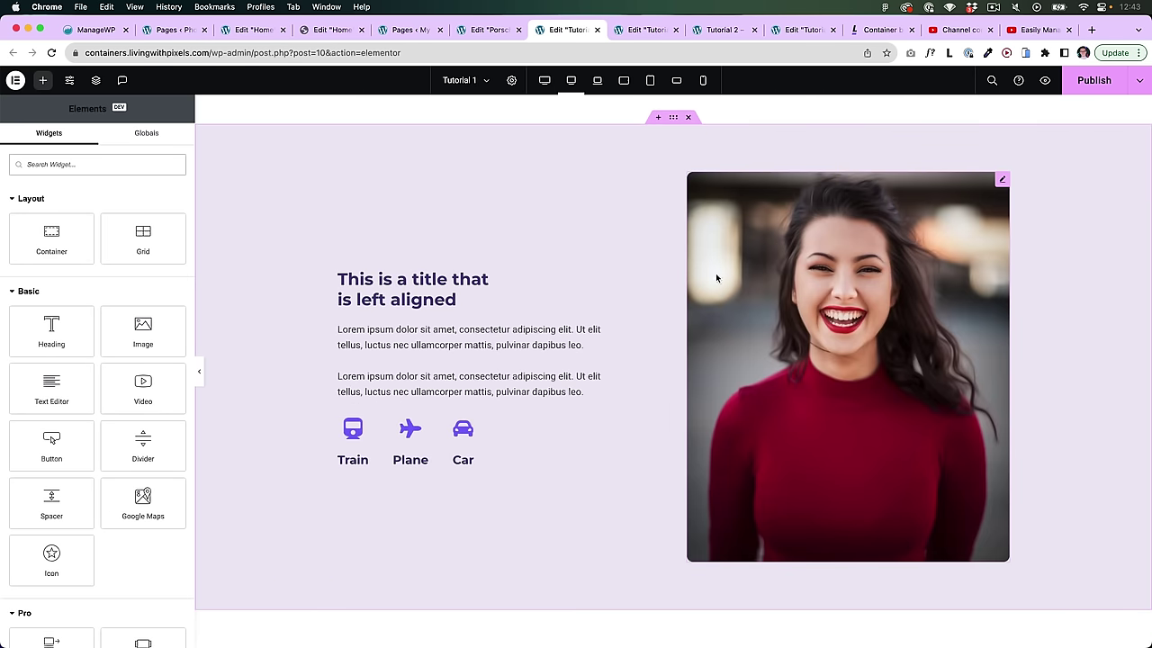
# Step: Examine the layout settings of the left-aligned text container and the width settings of the portrait image beside it
pyautogui.click(344, 277)
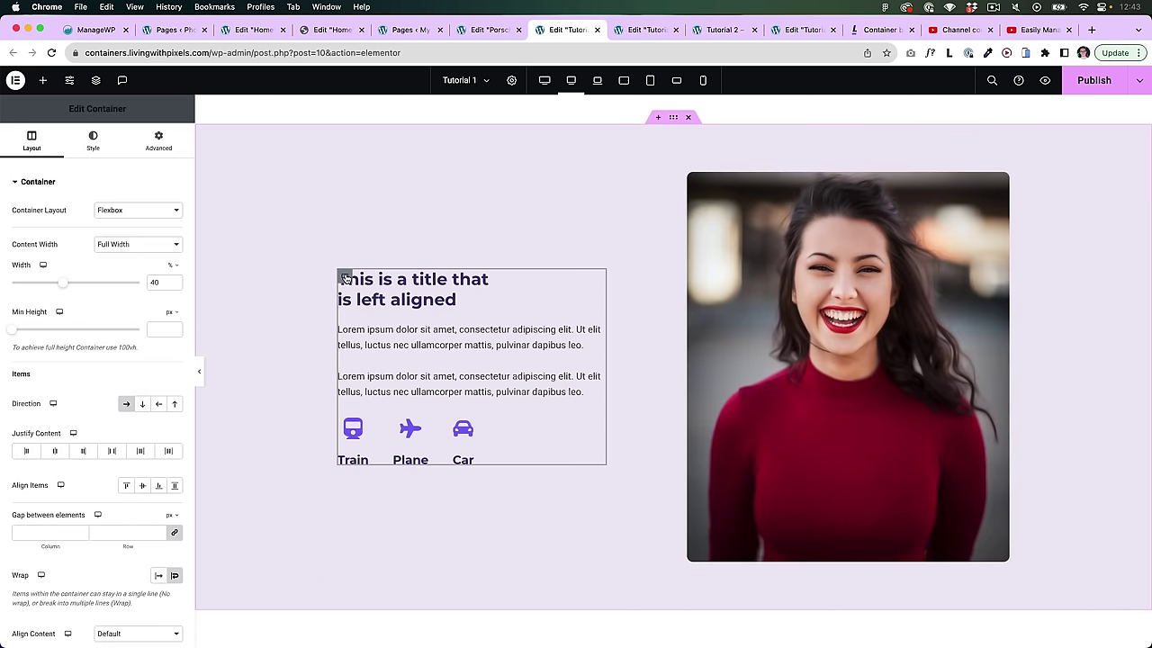
pyautogui.scroll(1, 764, 249)
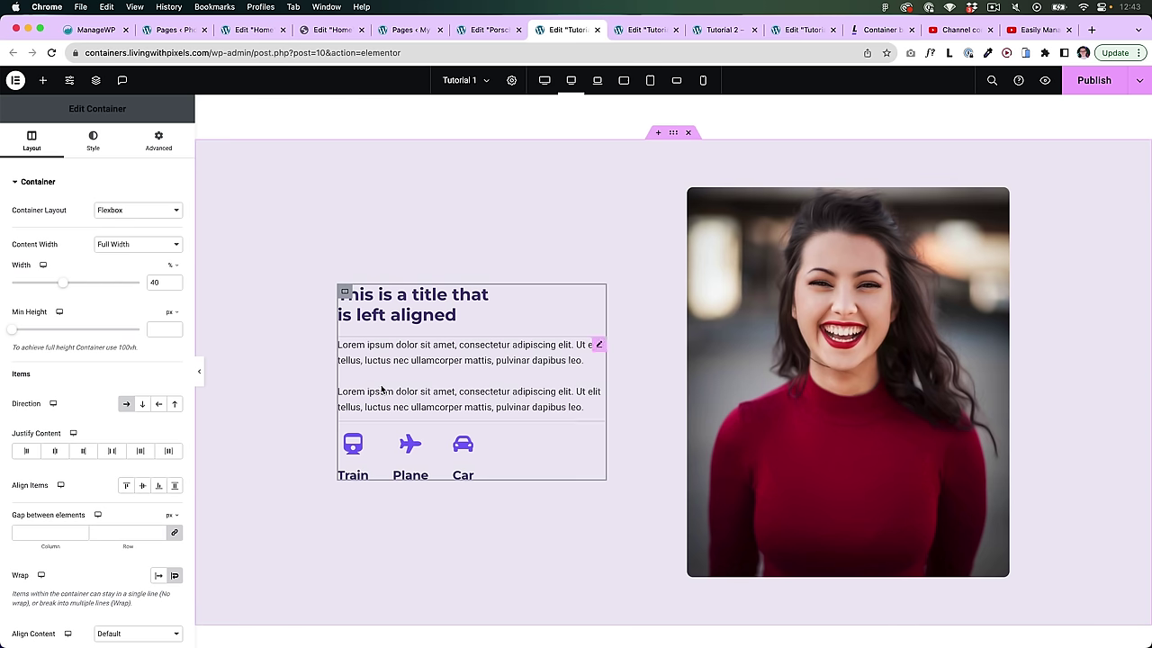
pyautogui.click(942, 217)
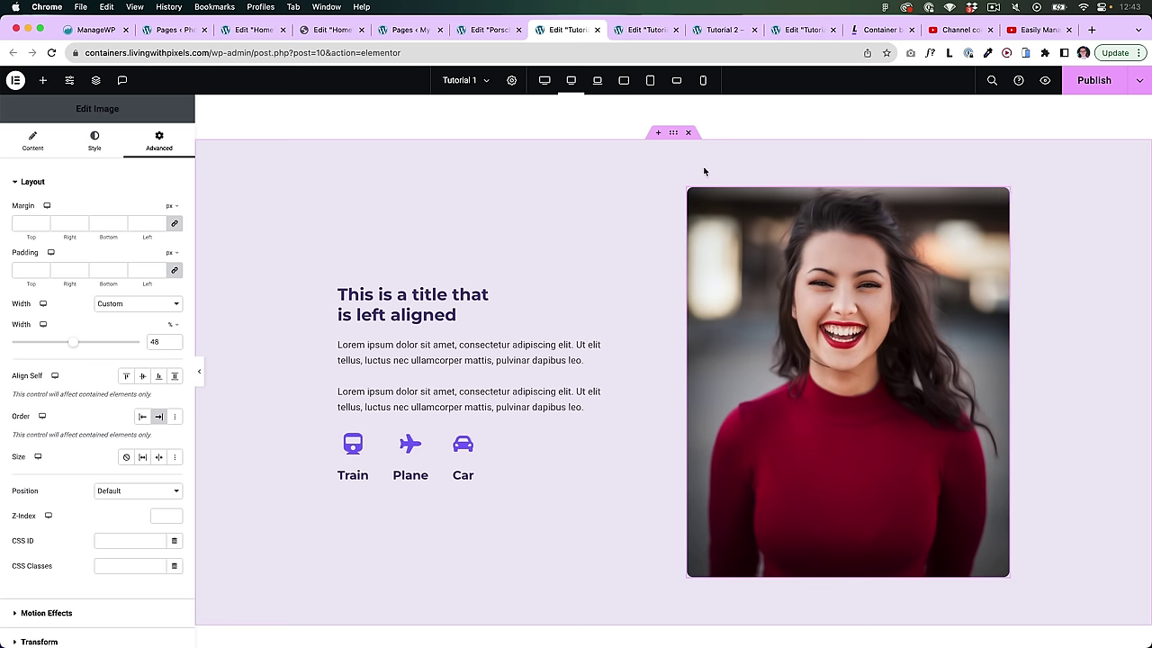
pyautogui.click(806, 380)
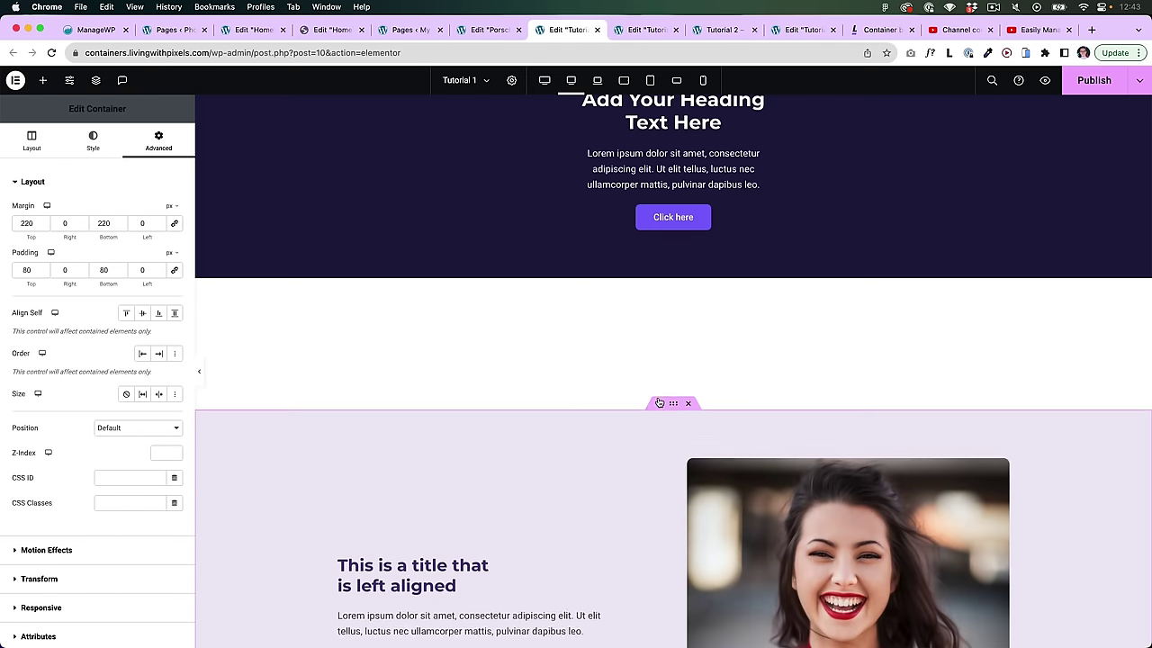
# Step: Insert a Flexbox container with two equal columns above the lilac portrait section
pyautogui.click(658, 404)
pyautogui.click(659, 335)
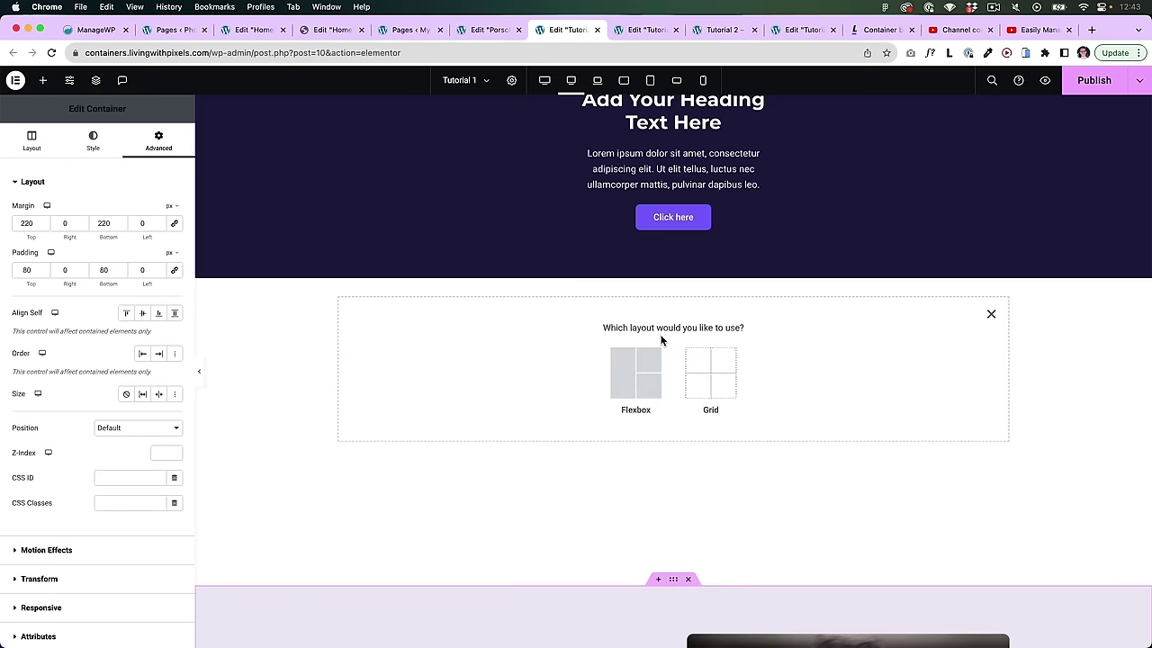
pyautogui.click(639, 372)
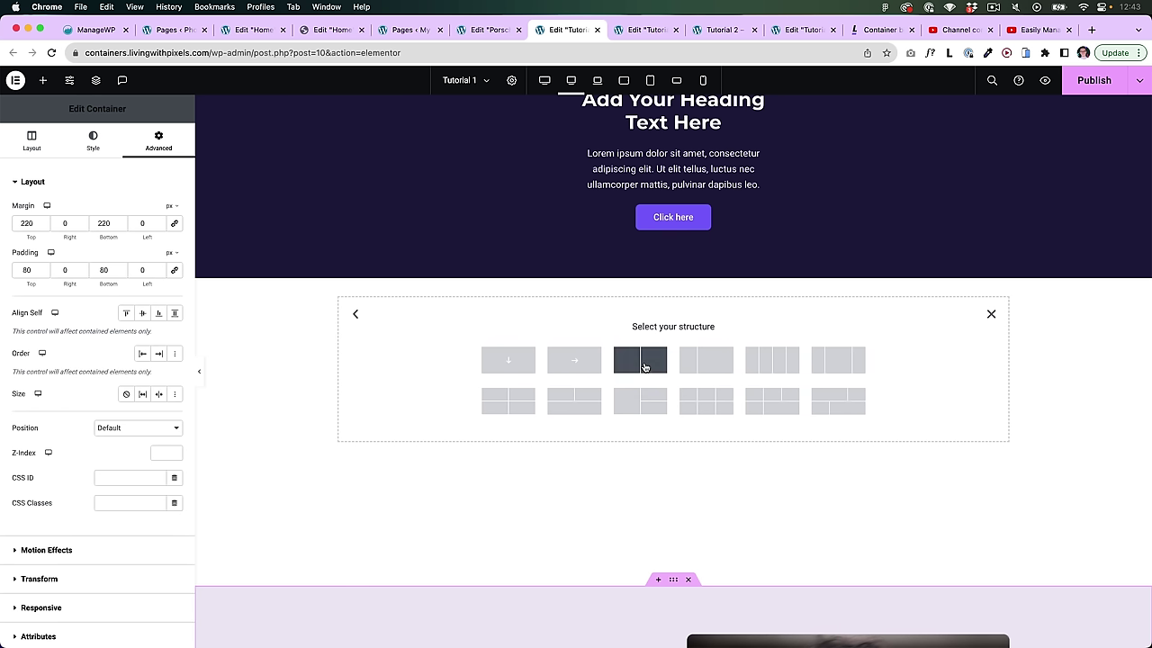
pyautogui.click(645, 363)
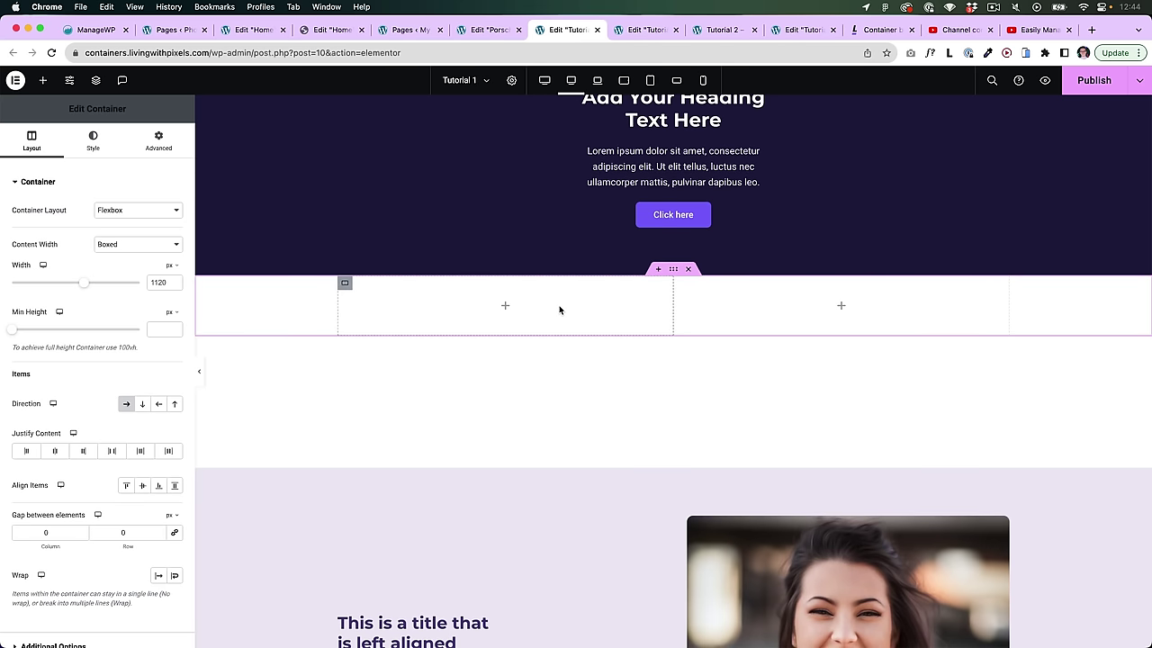
# Step: Set the new two-column container's top and bottom padding to 230 px
pyautogui.click(158, 142)
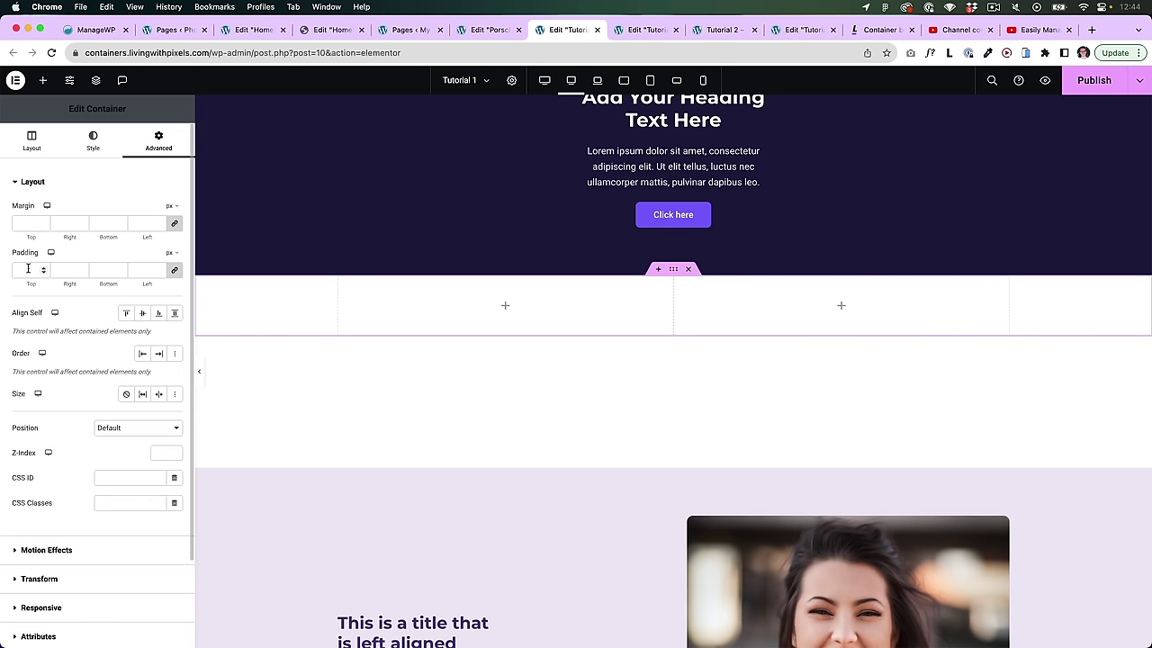
pyautogui.click(28, 270)
pyautogui.write('230')
pyautogui.click(103, 270)
pyautogui.write('230')
# Step: Fill the first column with a heading, text and button and the second with an image, and centre the first column's content vertically
pyautogui.scroll(-2, 419, 411)
pyautogui.click(504, 405)
pyautogui.moveTo(51, 331); pyautogui.dragTo(506, 382)
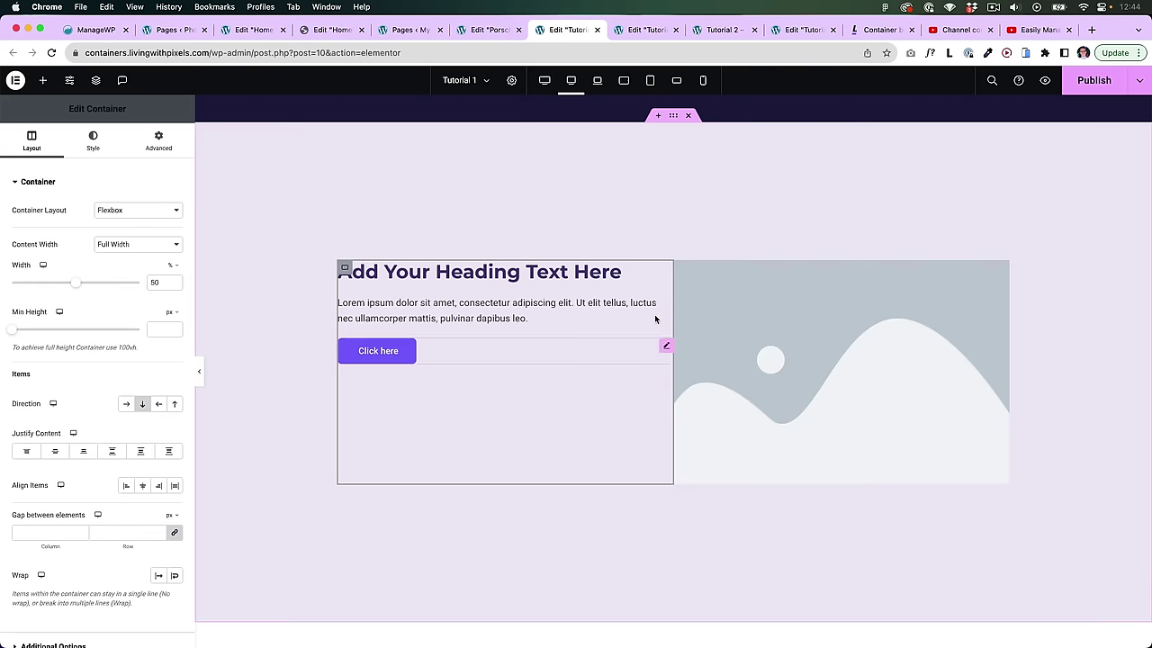
pyautogui.click(55, 451)
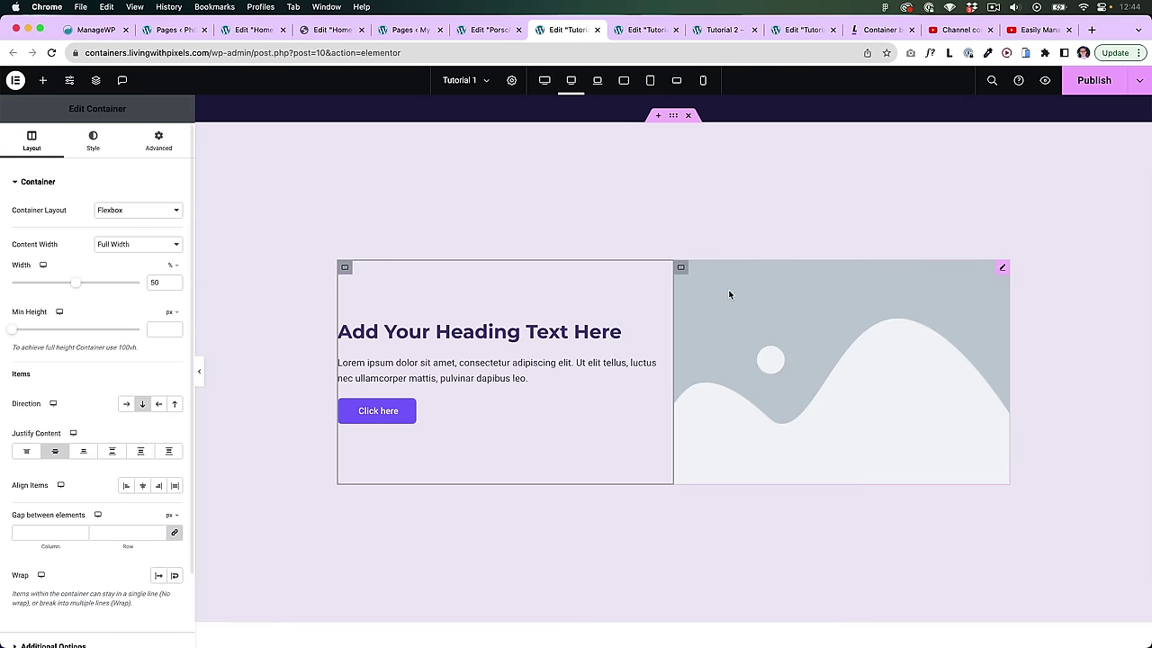
# Step: Move the placeholder image out of its inner container into the parent container, and delete the emptied inner container
pyautogui.click(730, 337)
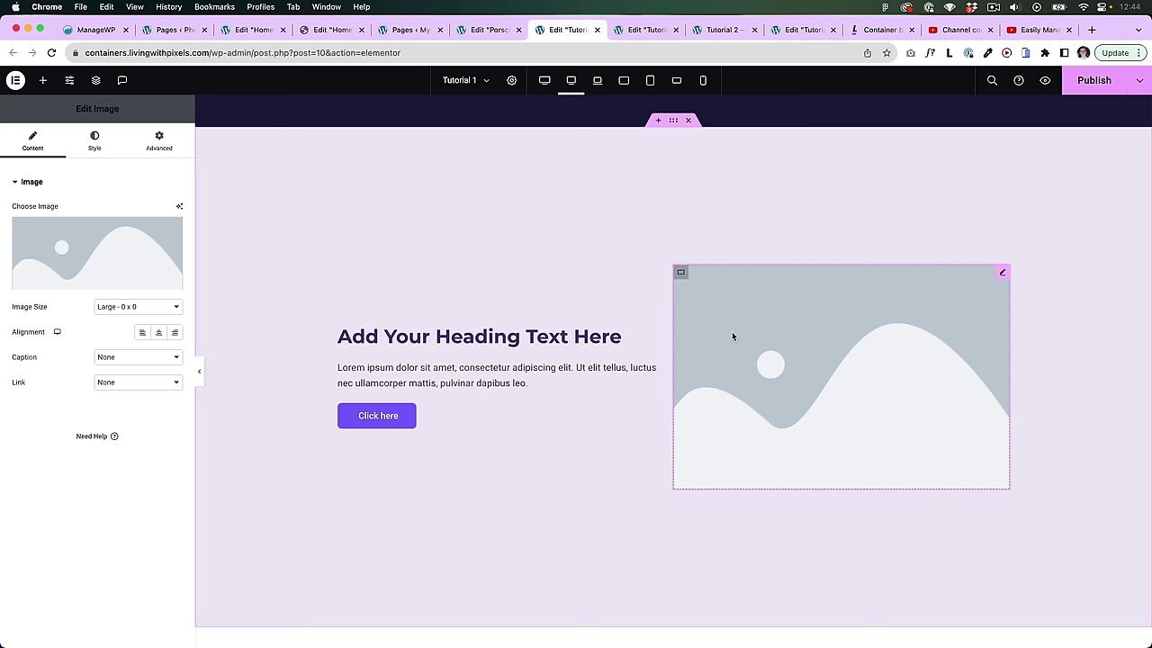
pyautogui.click(680, 272)
pyautogui.press('super+i')
pyautogui.click(1046, 409)
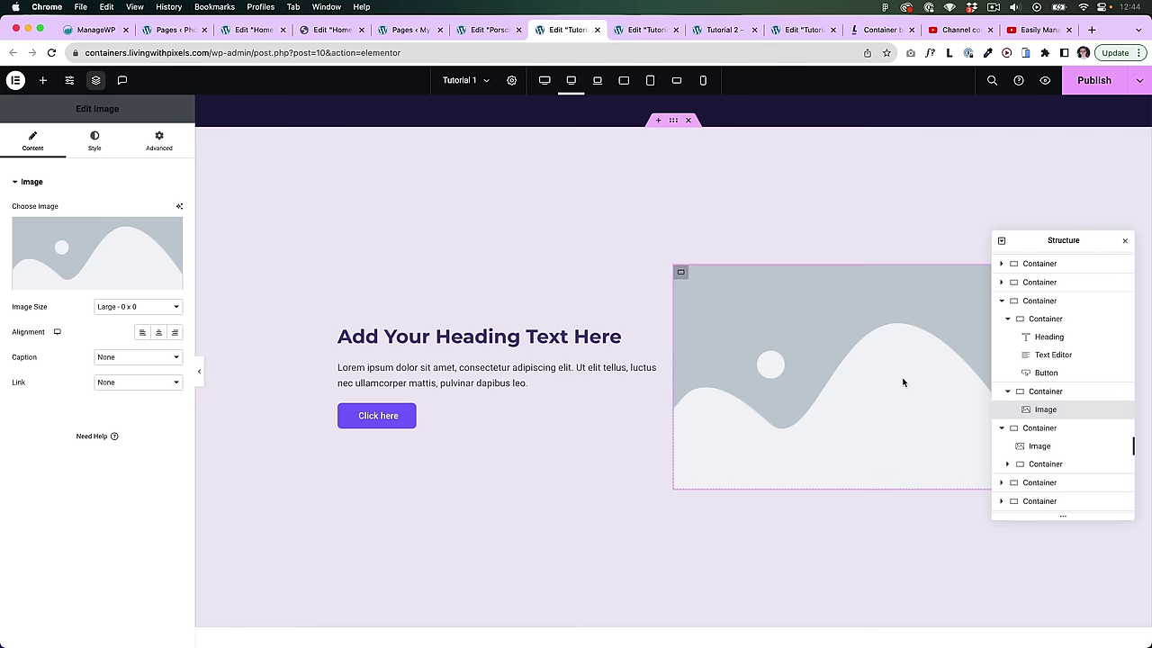
pyautogui.moveTo(1041, 411); pyautogui.dragTo(1051, 392)
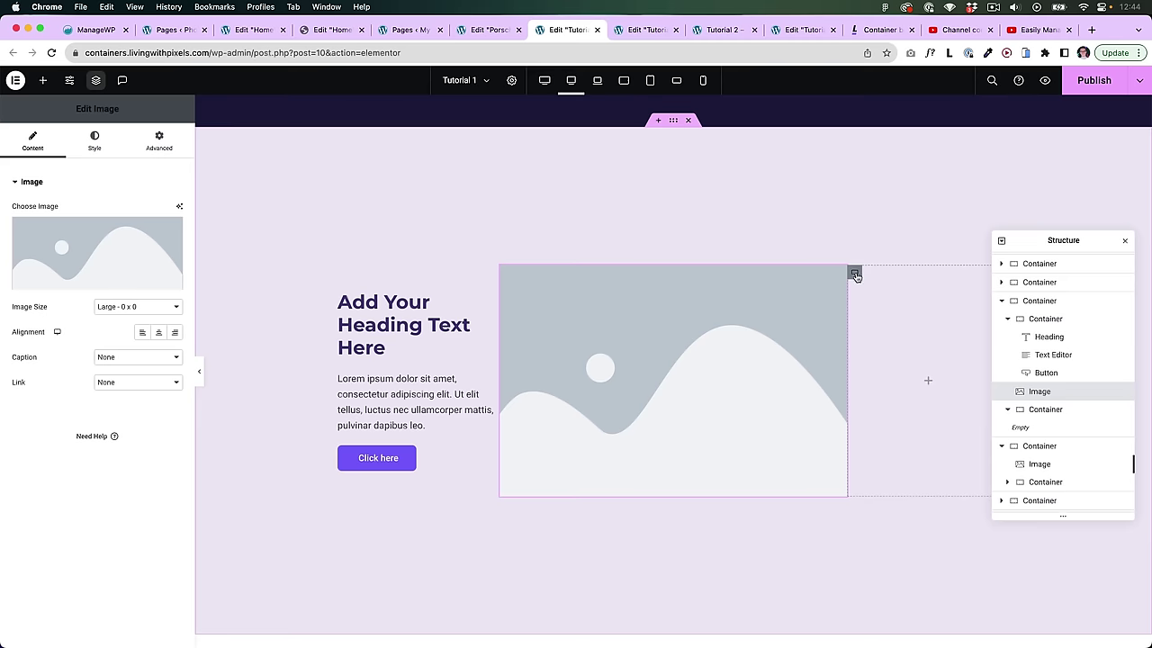
pyautogui.rightClick(856, 275)
pyautogui.click(894, 538)
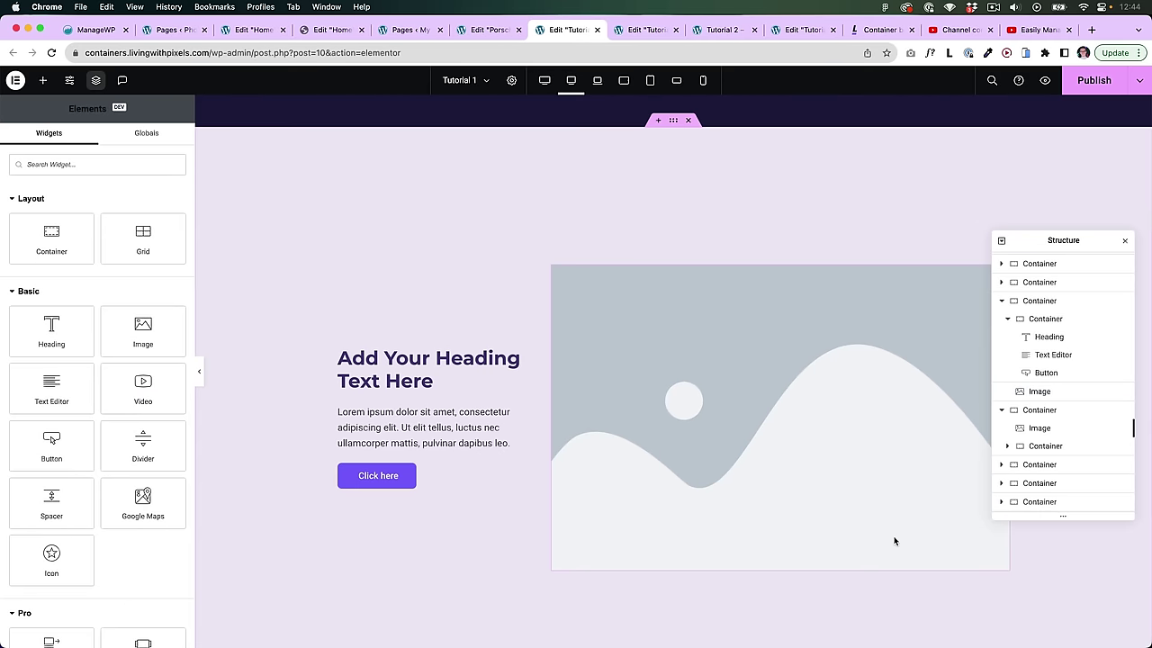
pyautogui.click(1126, 242)
# Step: Give the placeholder image a custom width of 50%
pyautogui.click(687, 375)
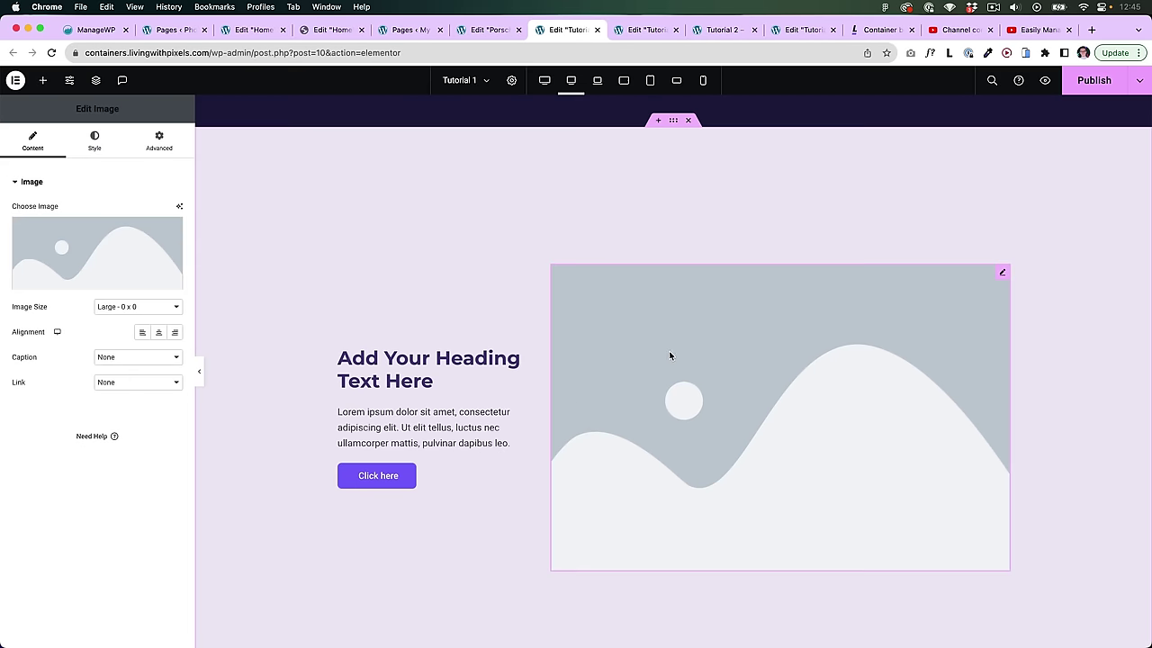
pyautogui.click(162, 141)
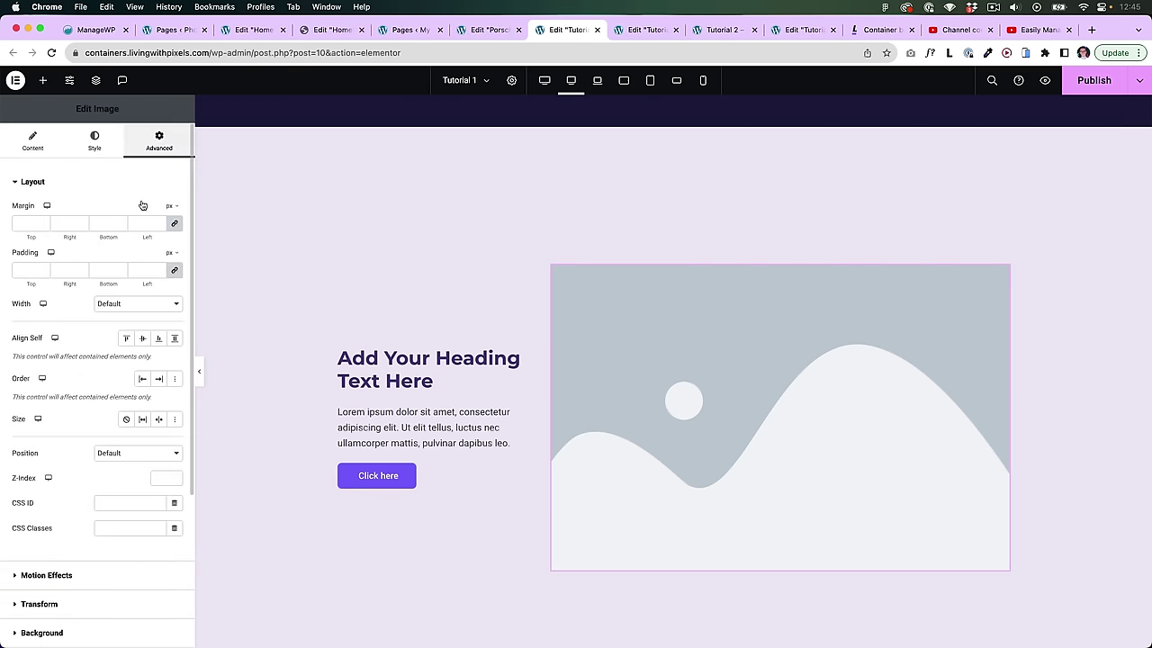
pyautogui.click(133, 303)
pyautogui.click(129, 342)
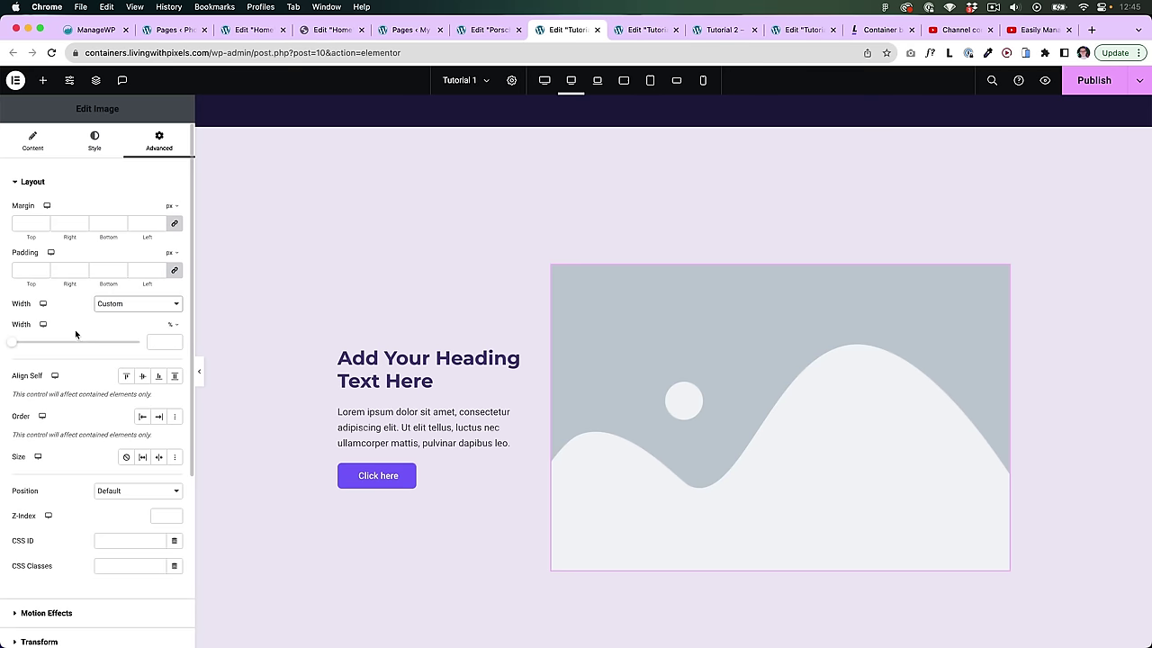
pyautogui.click(160, 341)
pyautogui.write('50')
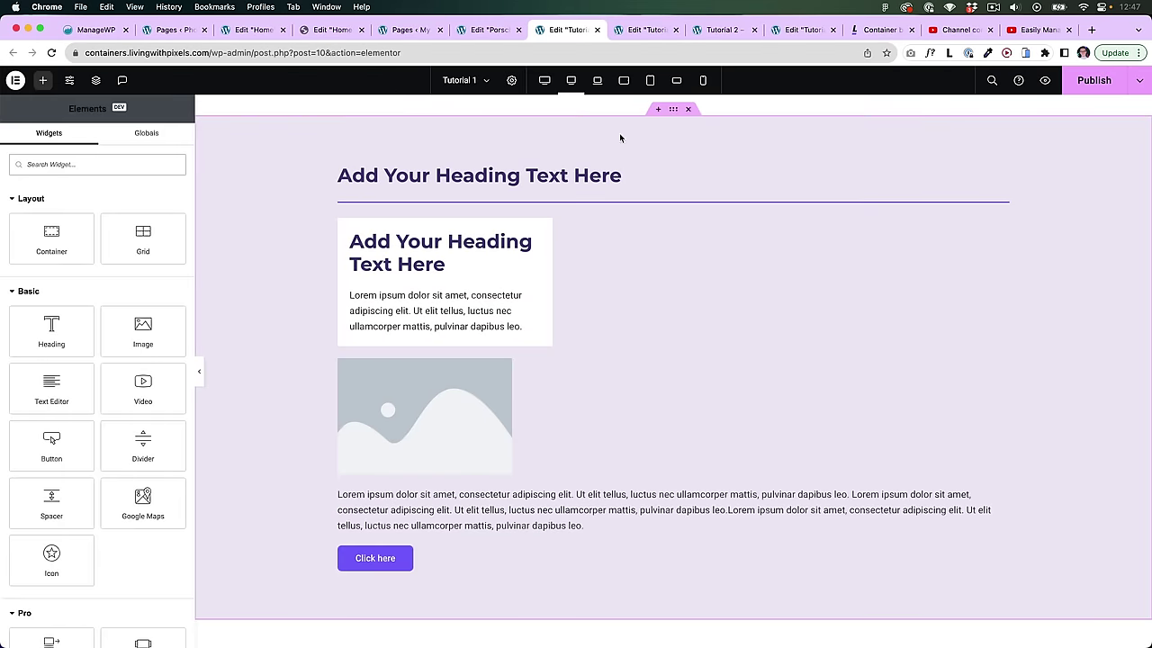
# Step: Add a text editor and a button between the placeholder image and the long paragraph in the lilac container
pyautogui.scroll(-1, 327, 374)
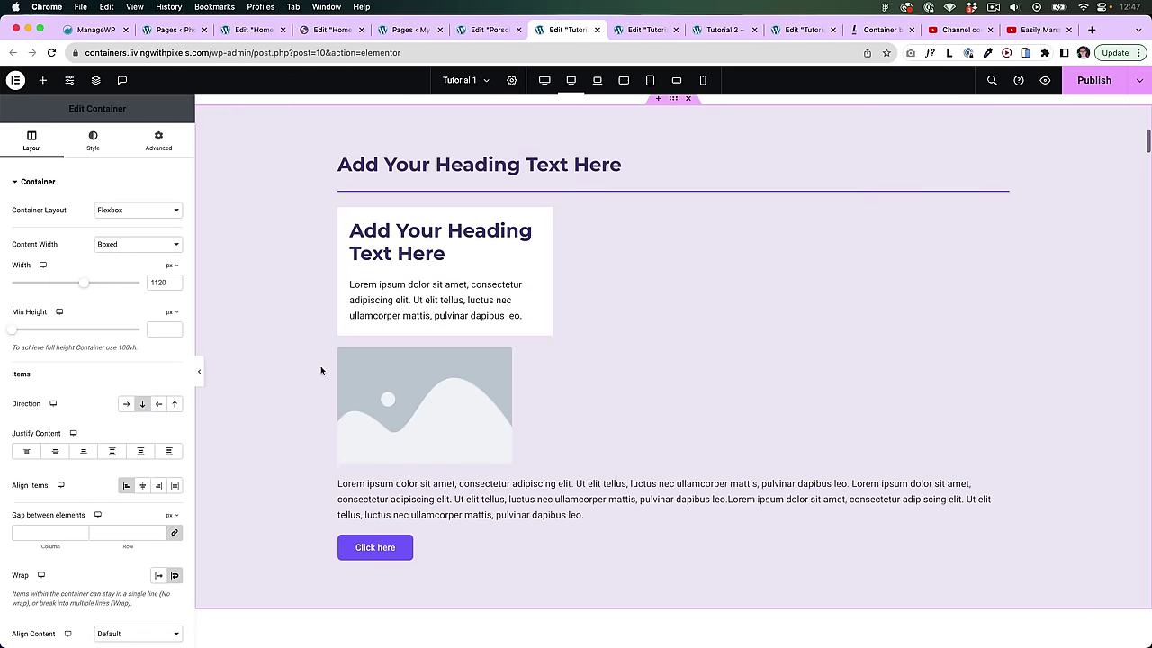
pyautogui.click(39, 81)
pyautogui.scroll(-2, 97, 381)
pyautogui.moveTo(51, 328); pyautogui.dragTo(378, 473)
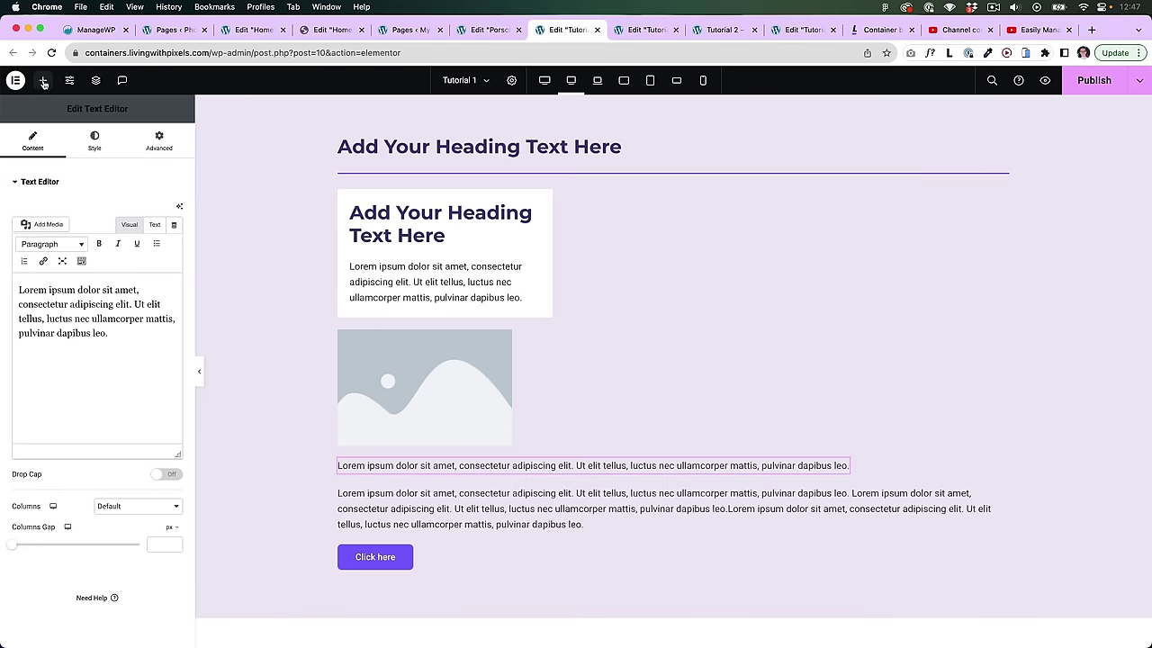
pyautogui.click(43, 81)
pyautogui.moveTo(69, 446); pyautogui.dragTo(393, 494)
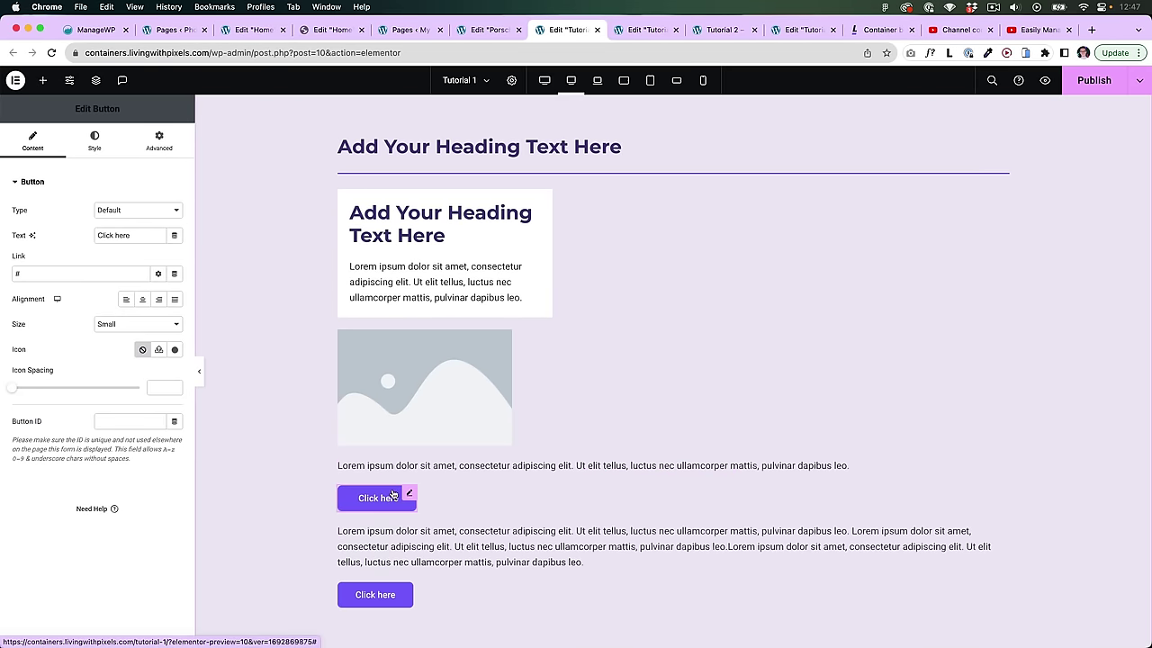
# Step: Set the direction of the lilac container holding the card, image, texts and buttons to horizontal row
pyautogui.scroll(-1, 387, 468)
pyautogui.scroll(-1, 300, 285)
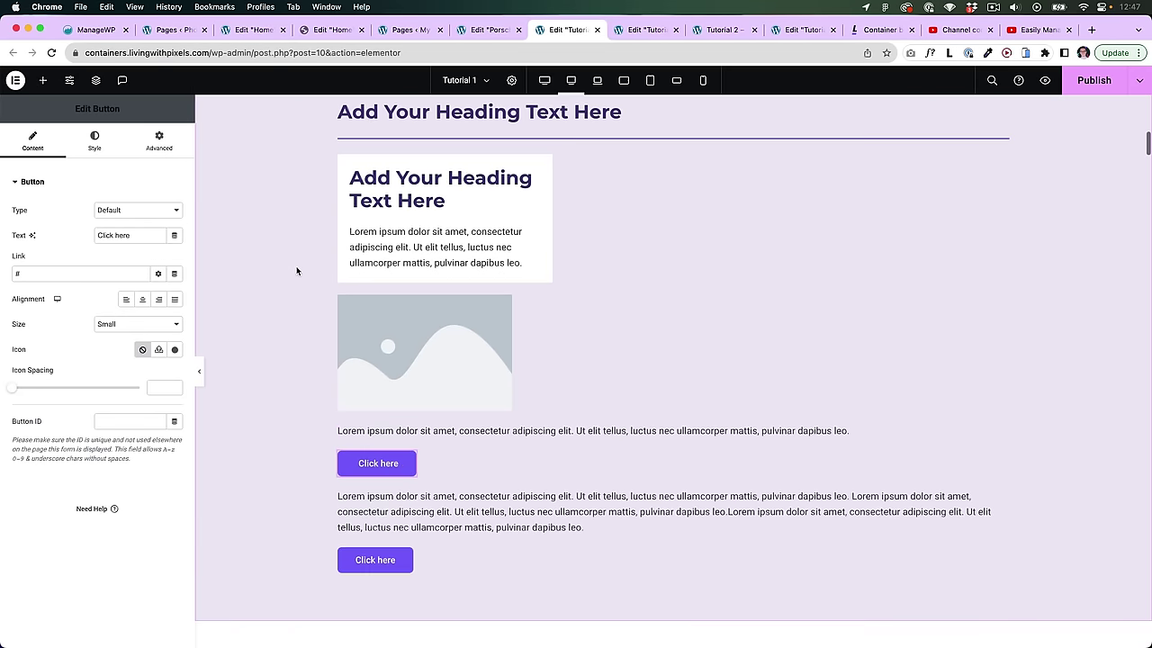
pyautogui.scroll(-2, 283, 297)
pyautogui.scroll(-2, 441, 449)
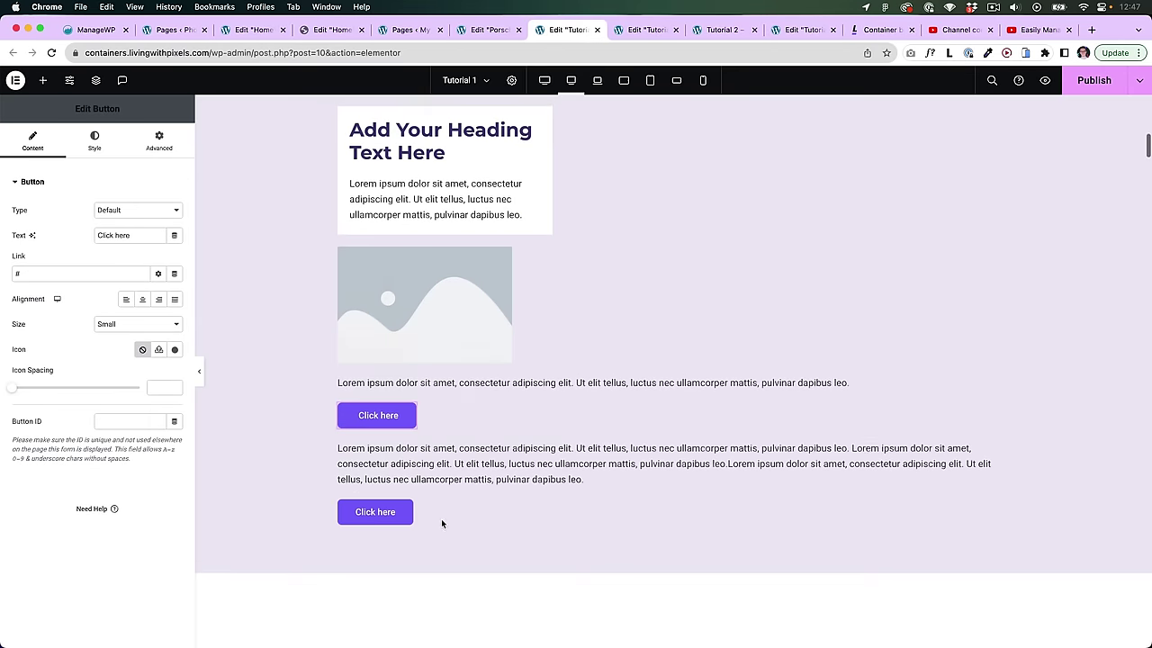
pyautogui.scroll(3, 427, 517)
pyautogui.click(468, 527)
pyautogui.click(127, 407)
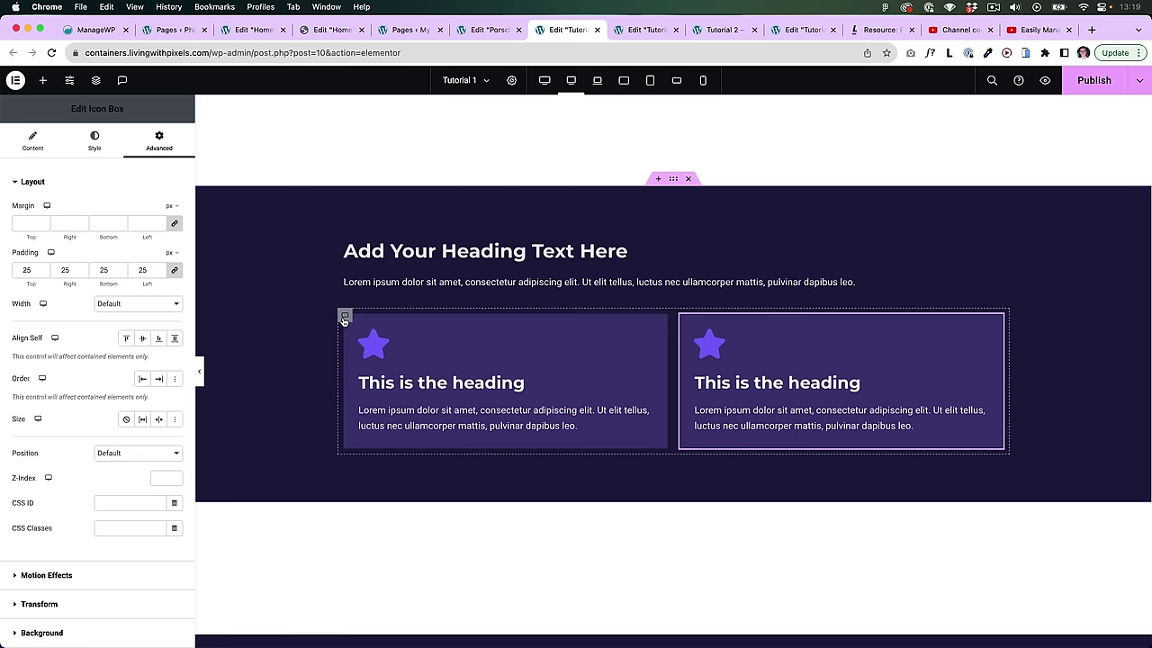
# Step: Duplicate icon boxes in the dark section's row container until it holds five, and delete the fourth one
pyautogui.click(344, 317)
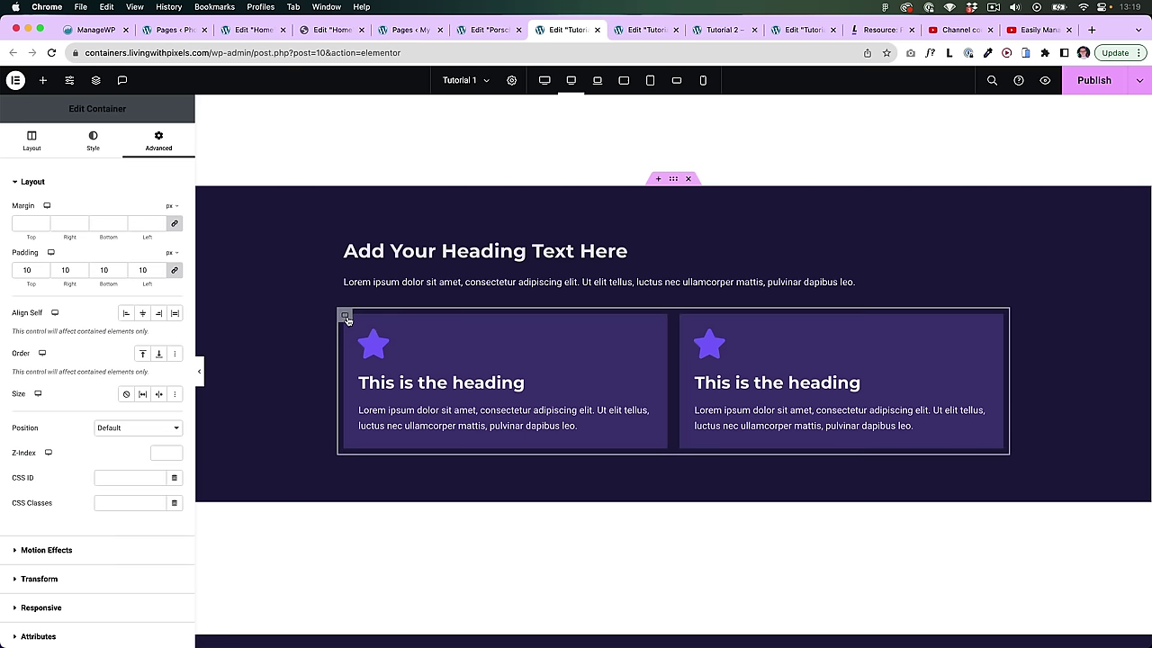
pyautogui.click(32, 141)
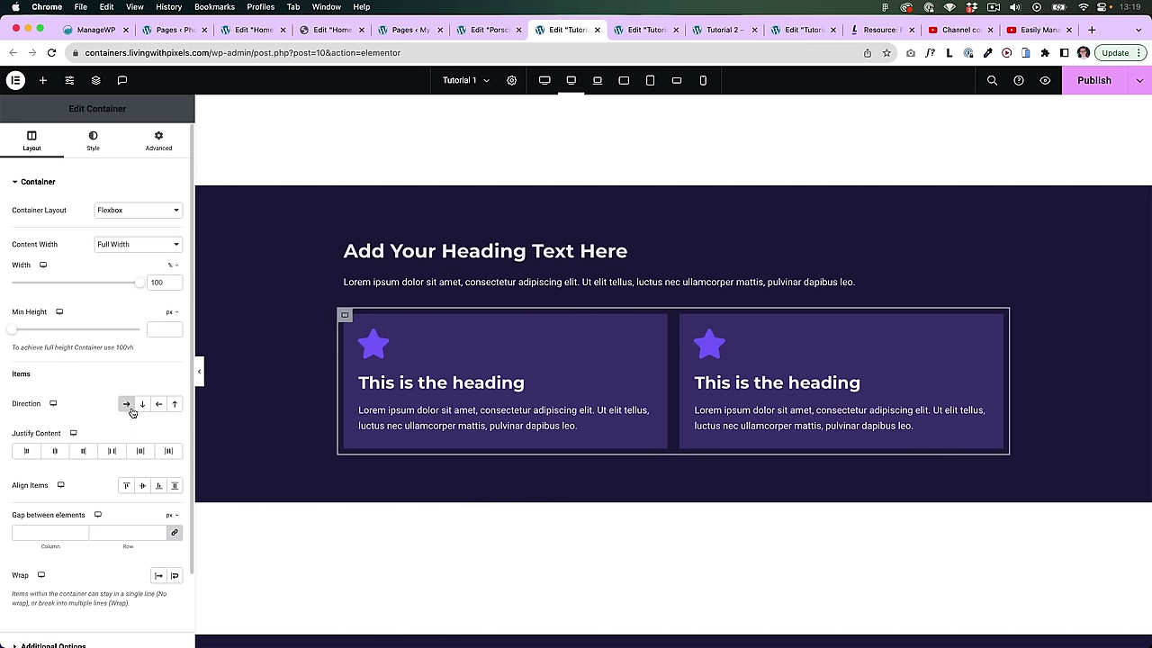
pyautogui.click(646, 362)
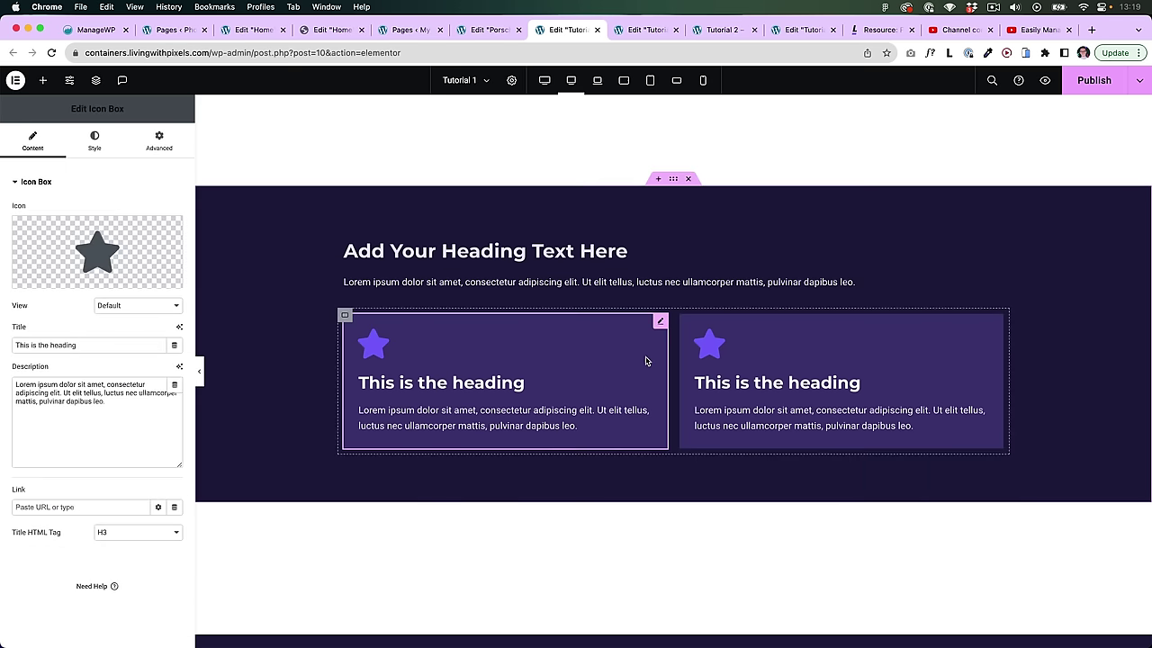
pyautogui.press('super+d')
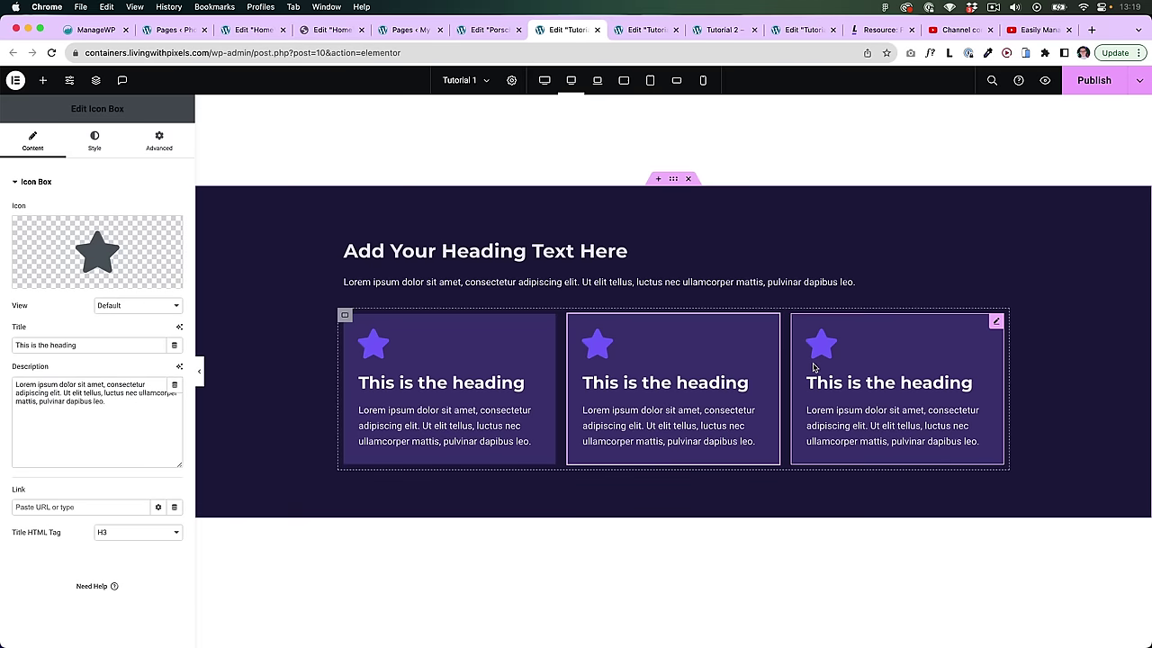
pyautogui.press('super+d')
pyautogui.press('super+d')
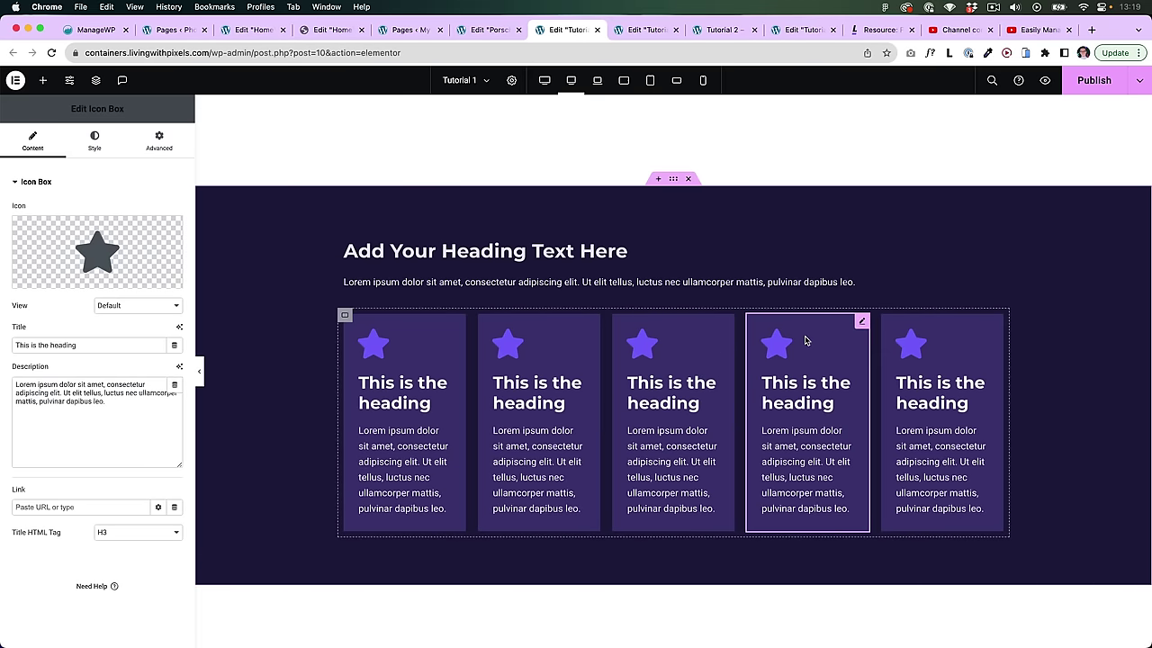
pyautogui.rightClick(805, 340)
pyautogui.click(830, 579)
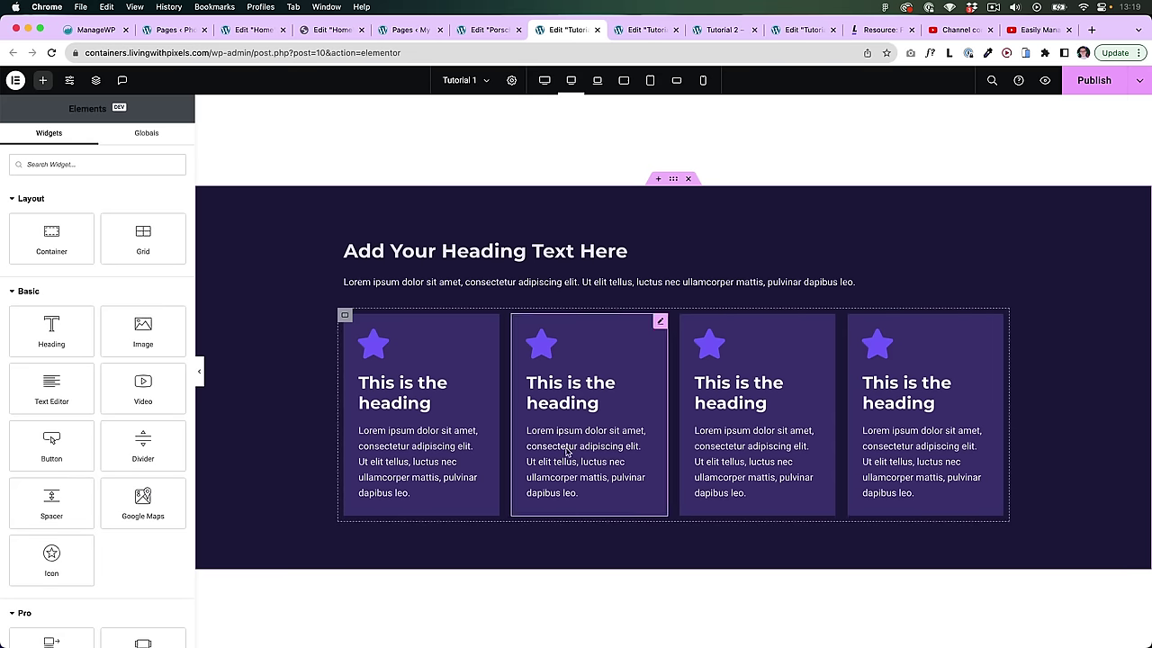
# Step: Switch the preview to tablet portrait and select the row container holding the four icon boxes in the dark section
pyautogui.click(673, 342)
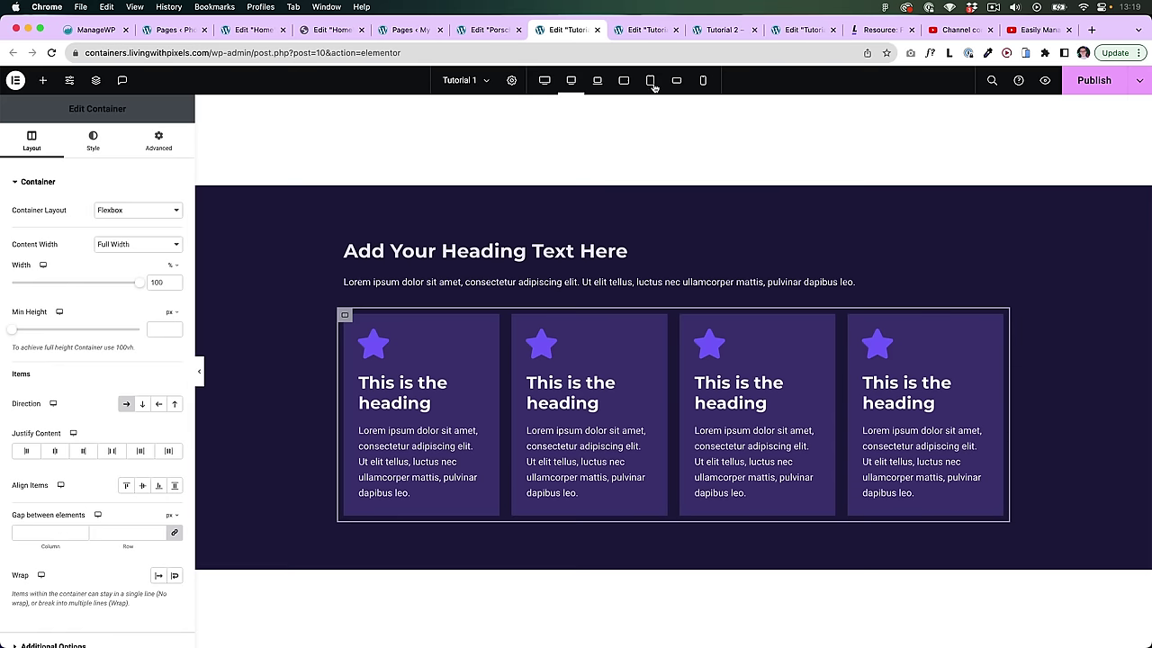
pyautogui.click(728, 360)
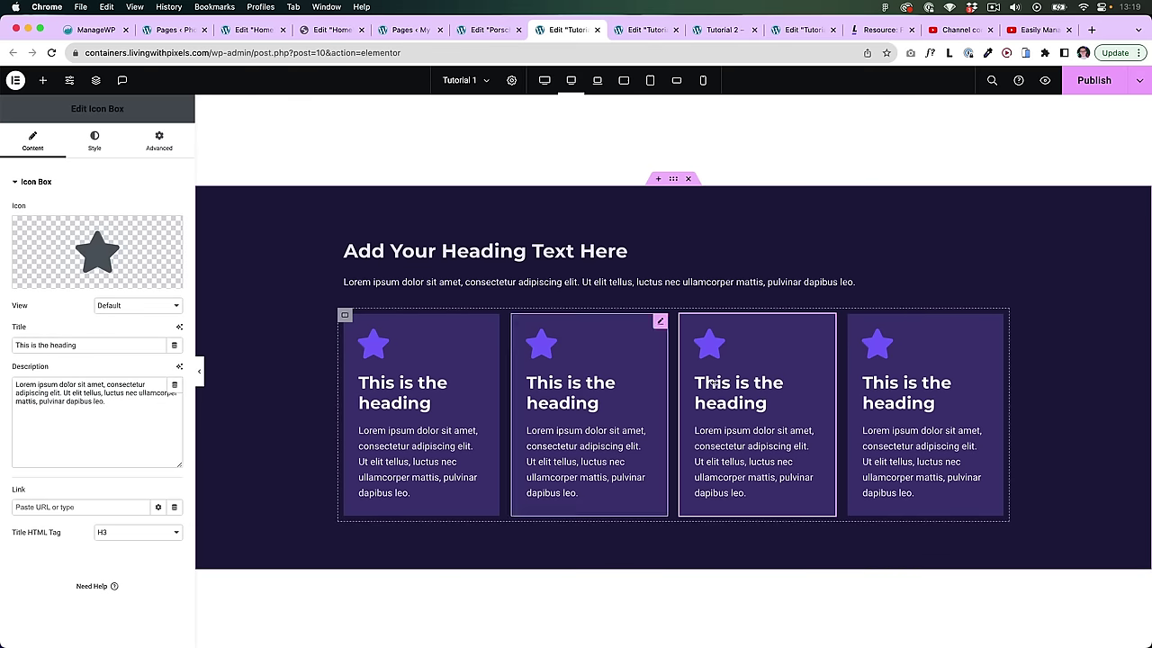
pyautogui.click(580, 371)
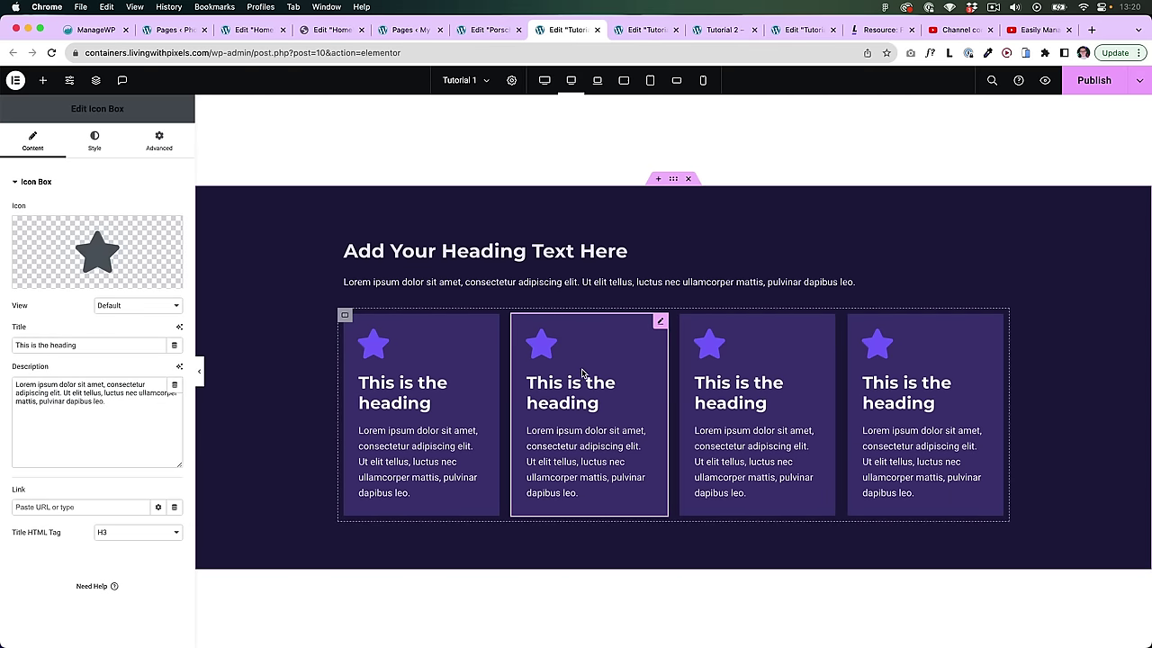
pyautogui.click(650, 80)
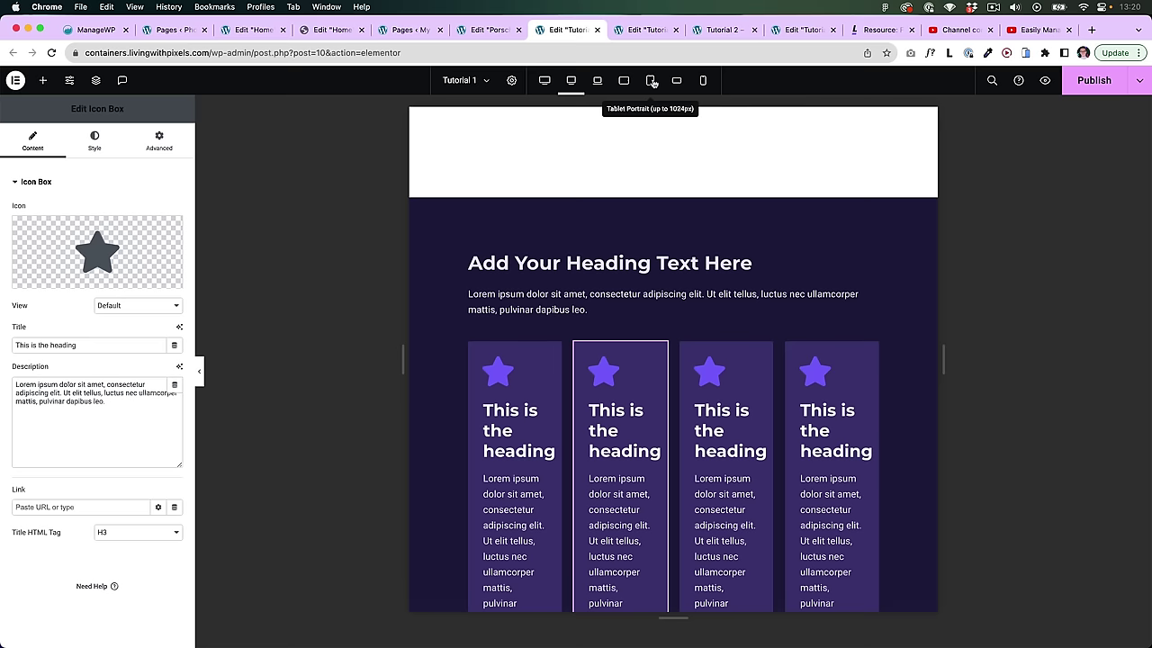
pyautogui.click(567, 342)
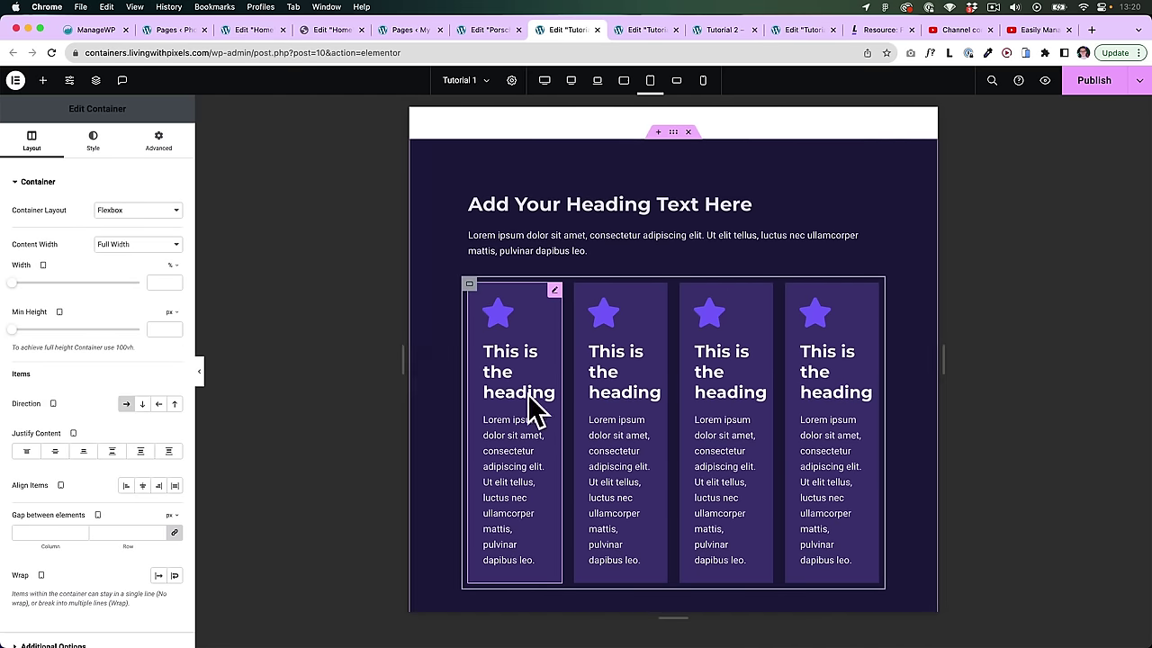
# Step: Try a custom width of 100% on the first icon box and set its width back to Default
pyautogui.click(554, 293)
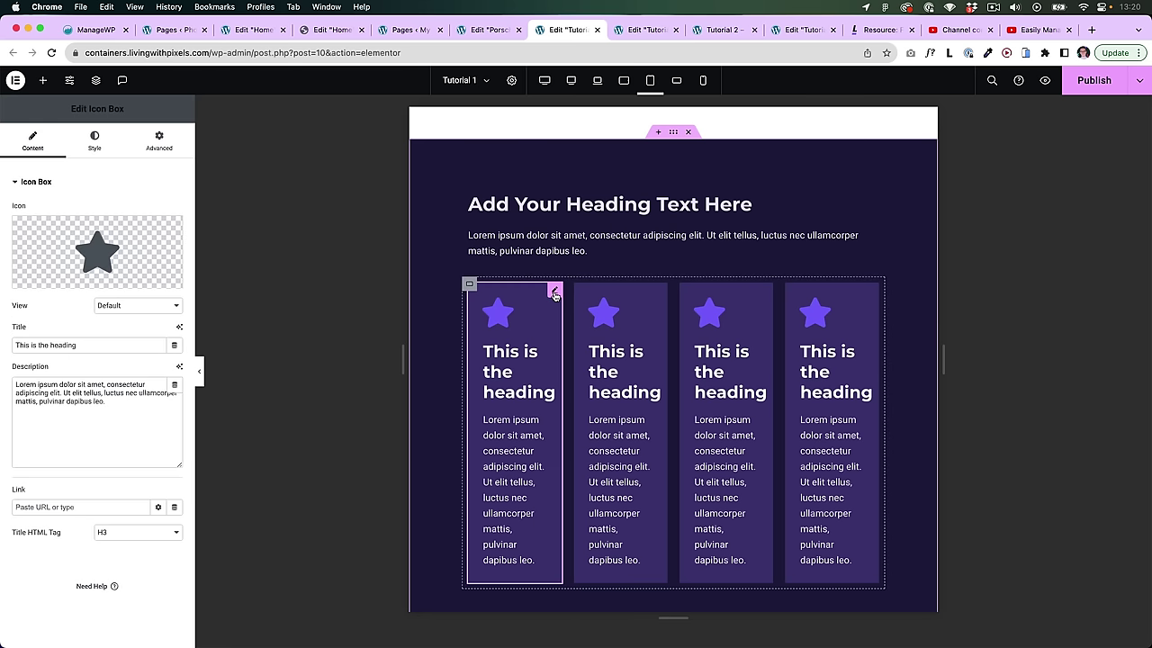
pyautogui.click(159, 140)
pyautogui.click(122, 311)
pyautogui.click(117, 342)
pyautogui.moveTo(14, 348); pyautogui.dragTo(48, 349)
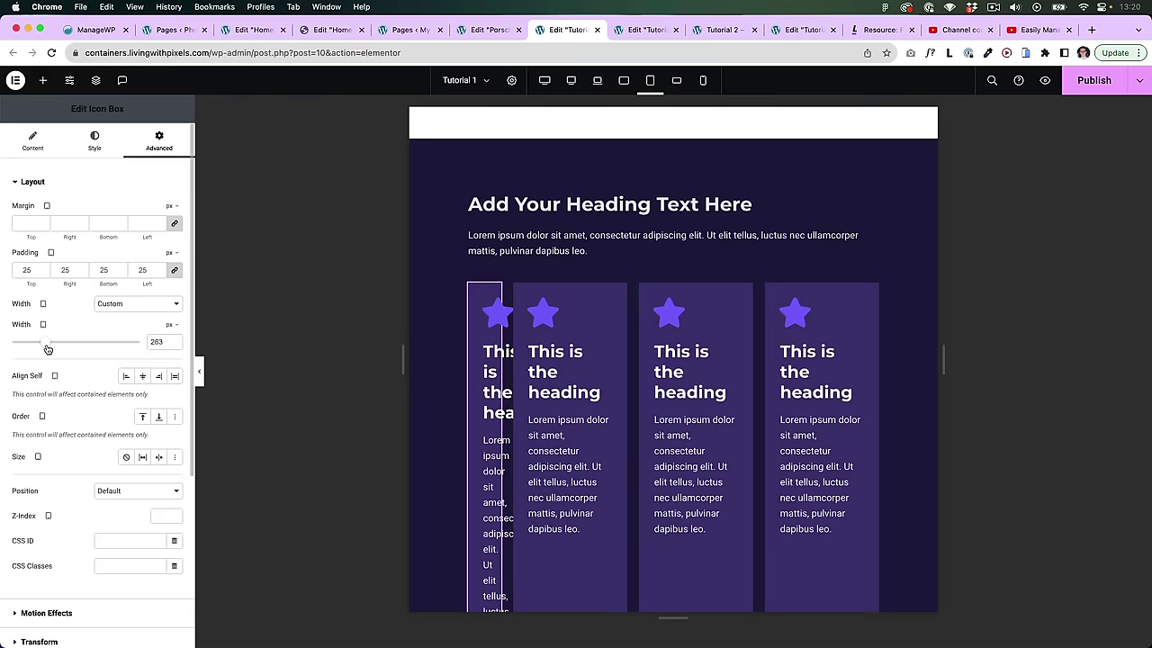
pyautogui.click(171, 326)
pyautogui.click(171, 342)
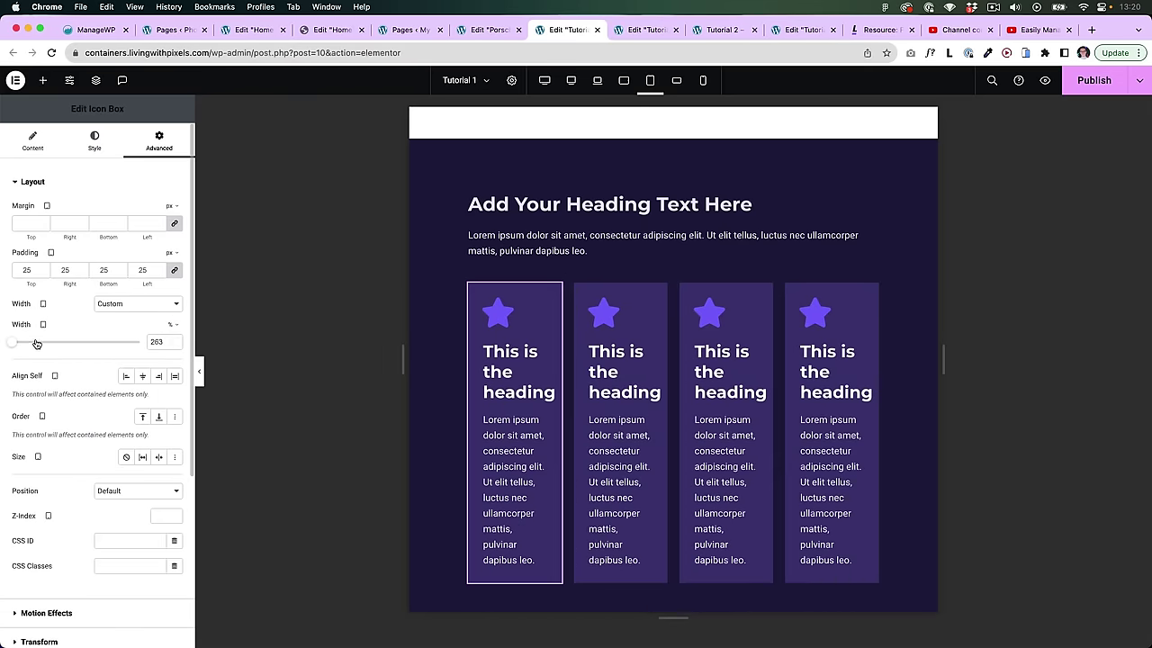
pyautogui.moveTo(11, 347); pyautogui.dragTo(140, 345)
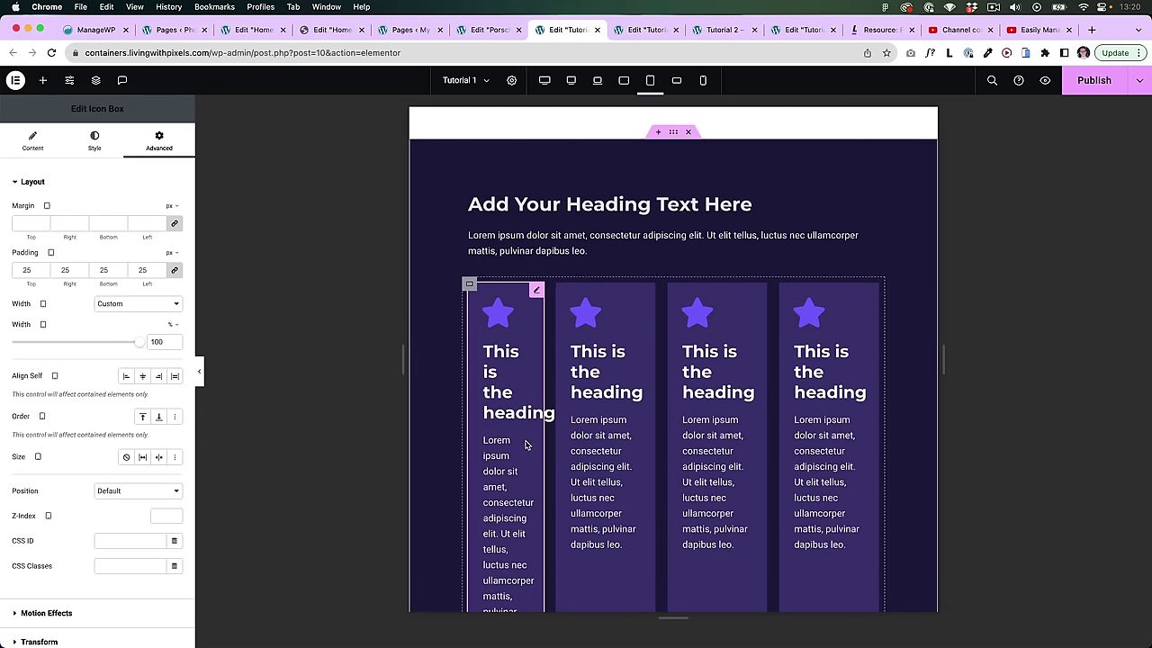
pyautogui.scroll(-1, 630, 378)
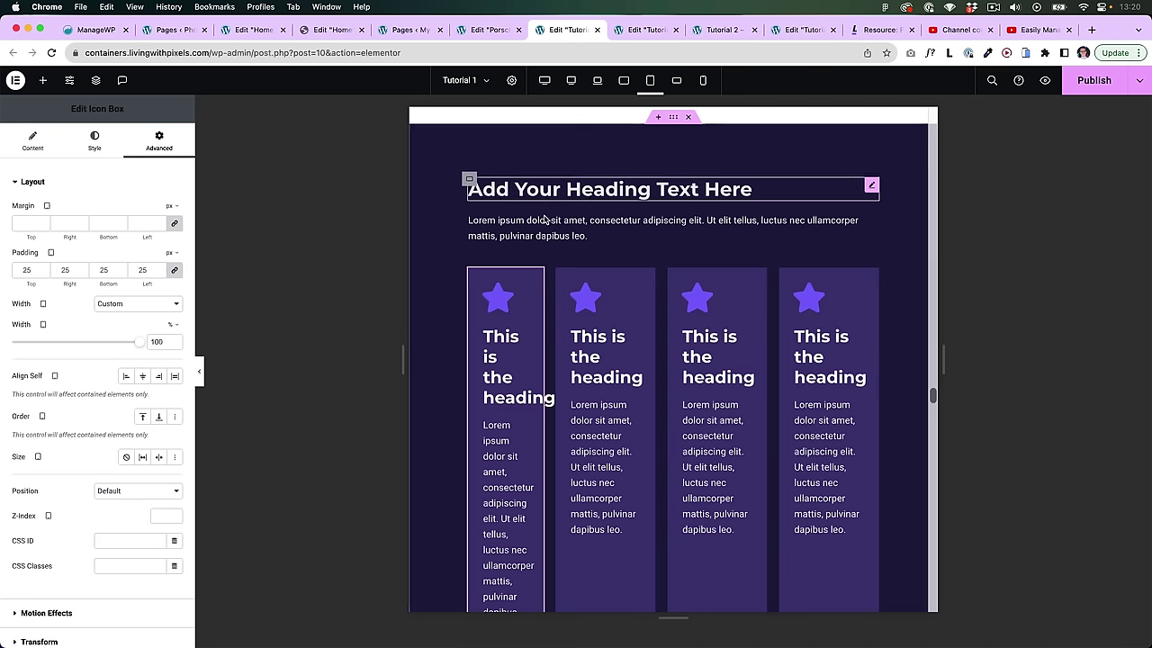
pyautogui.scroll(-3, 593, 361)
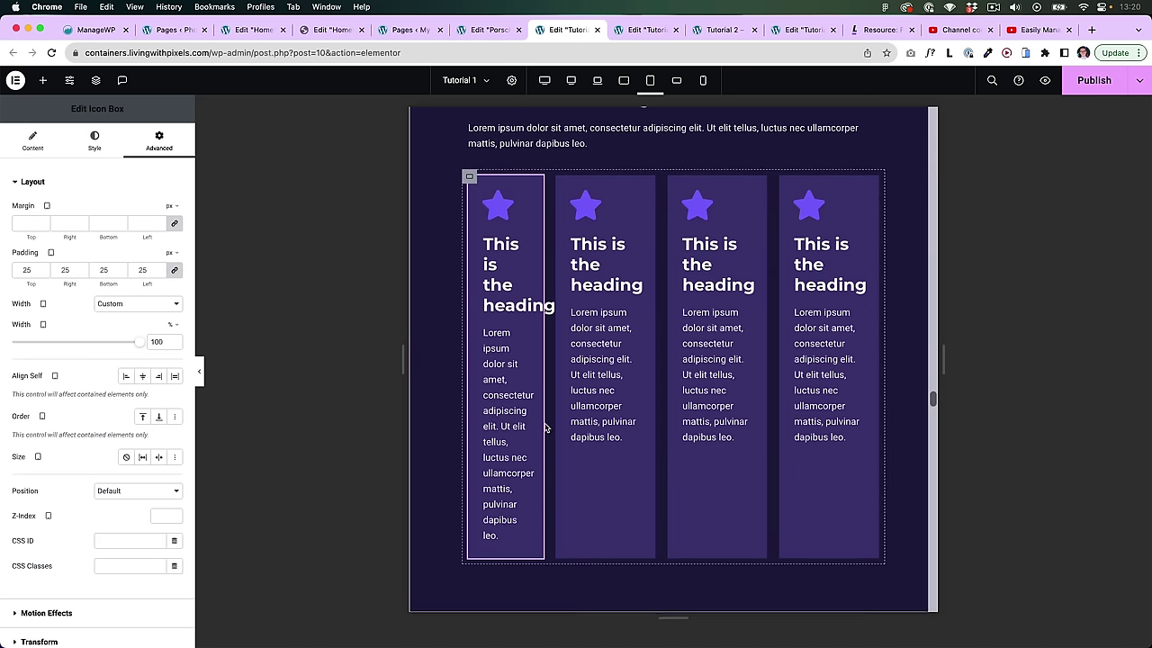
pyautogui.click(138, 303)
pyautogui.click(115, 260)
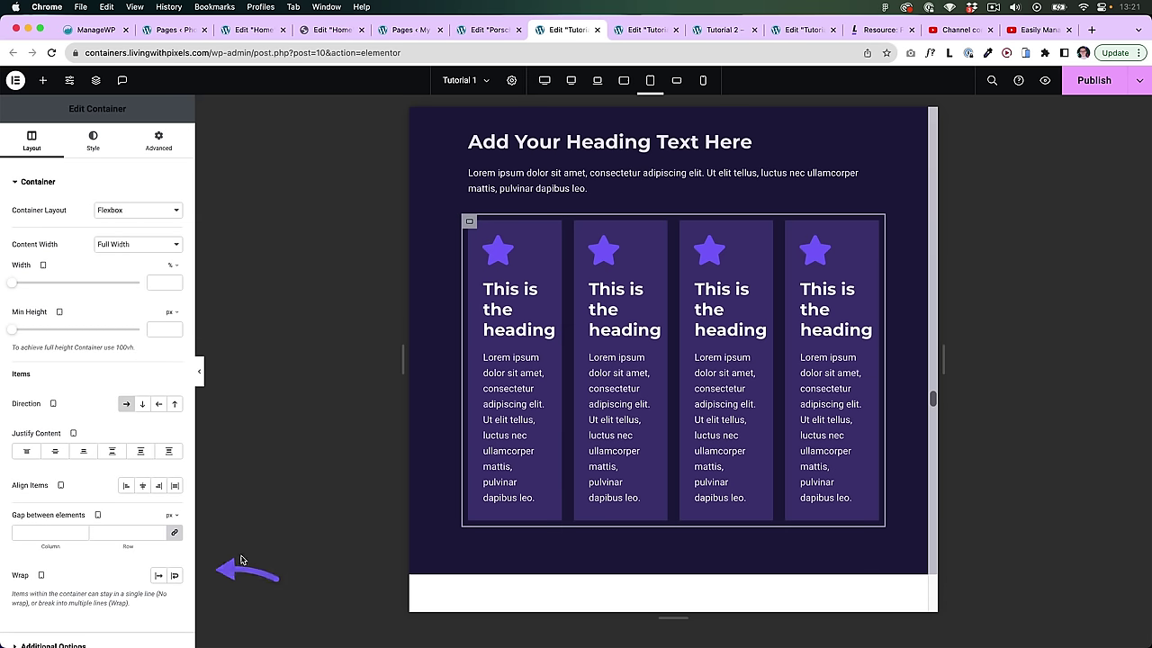
# Step: Set the icon boxes' row container to Wrap in tablet portrait view
pyautogui.click(174, 575)
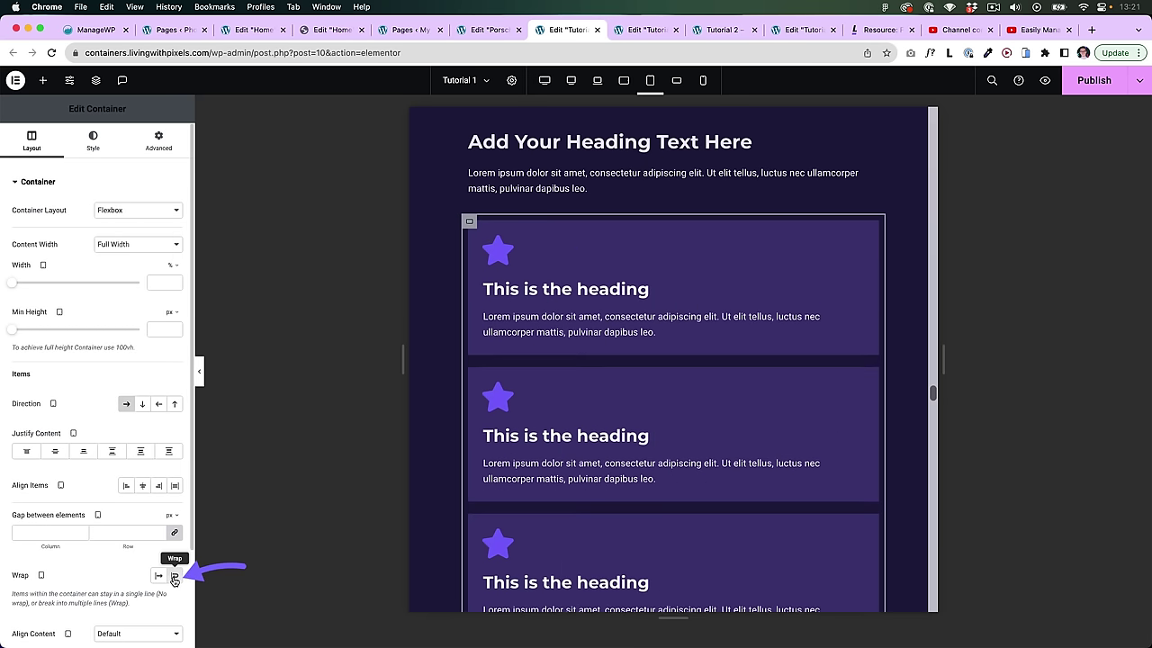
pyautogui.scroll(-1, 655, 430)
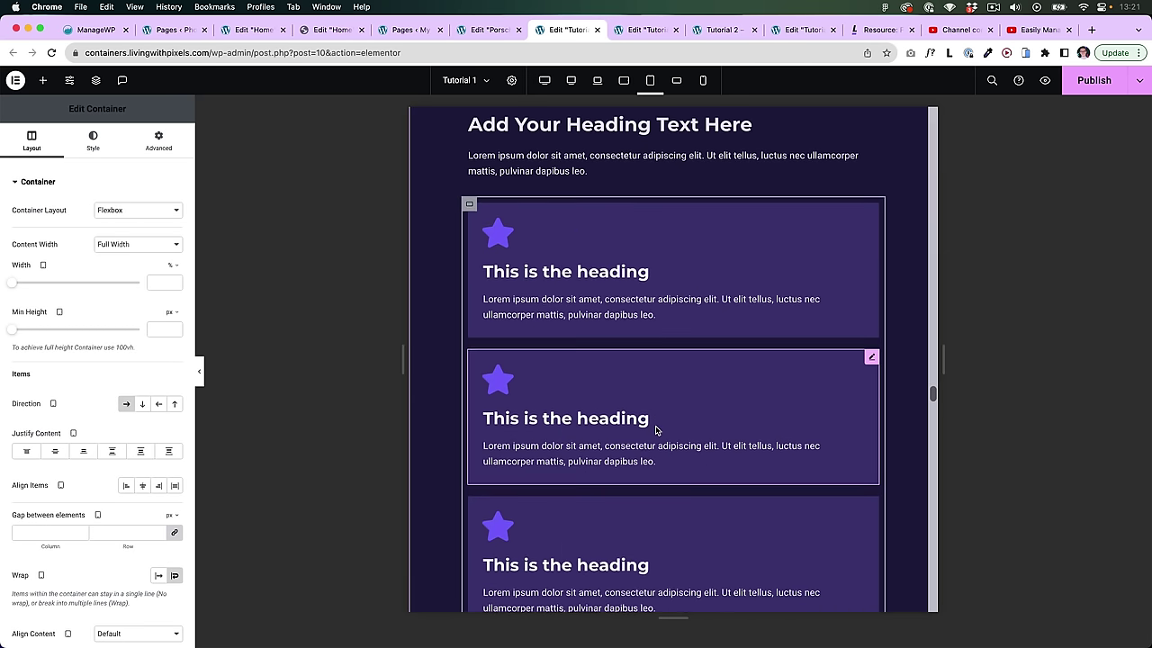
# Step: Set the first icon box's size option so that it grows into the free space of its row
pyautogui.click(678, 262)
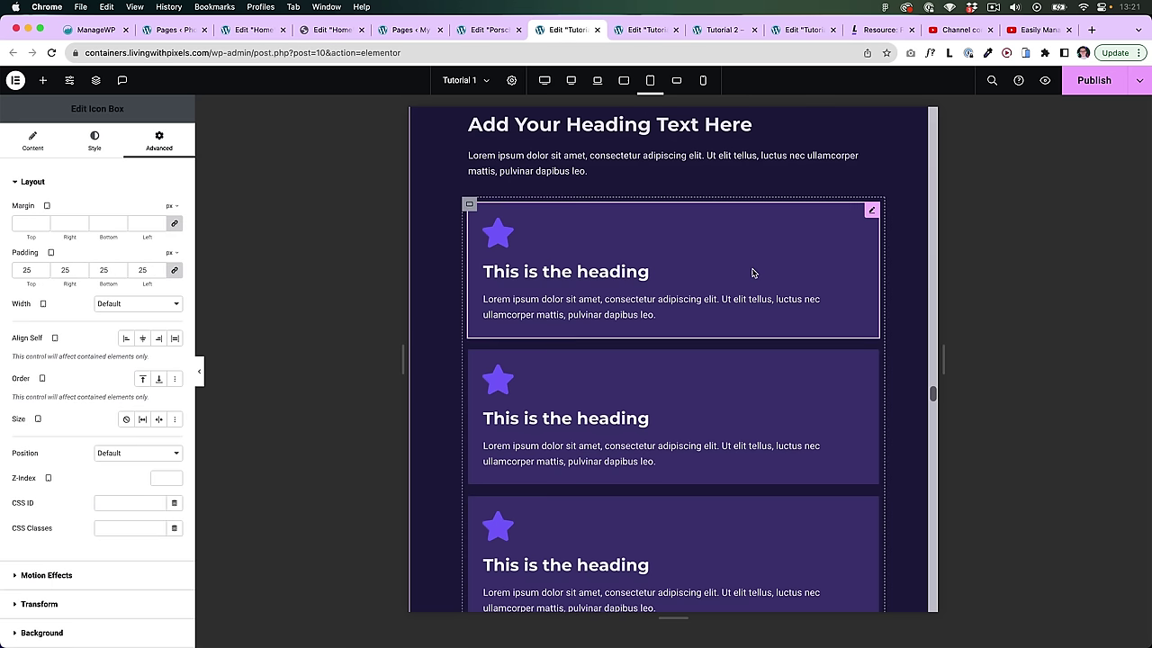
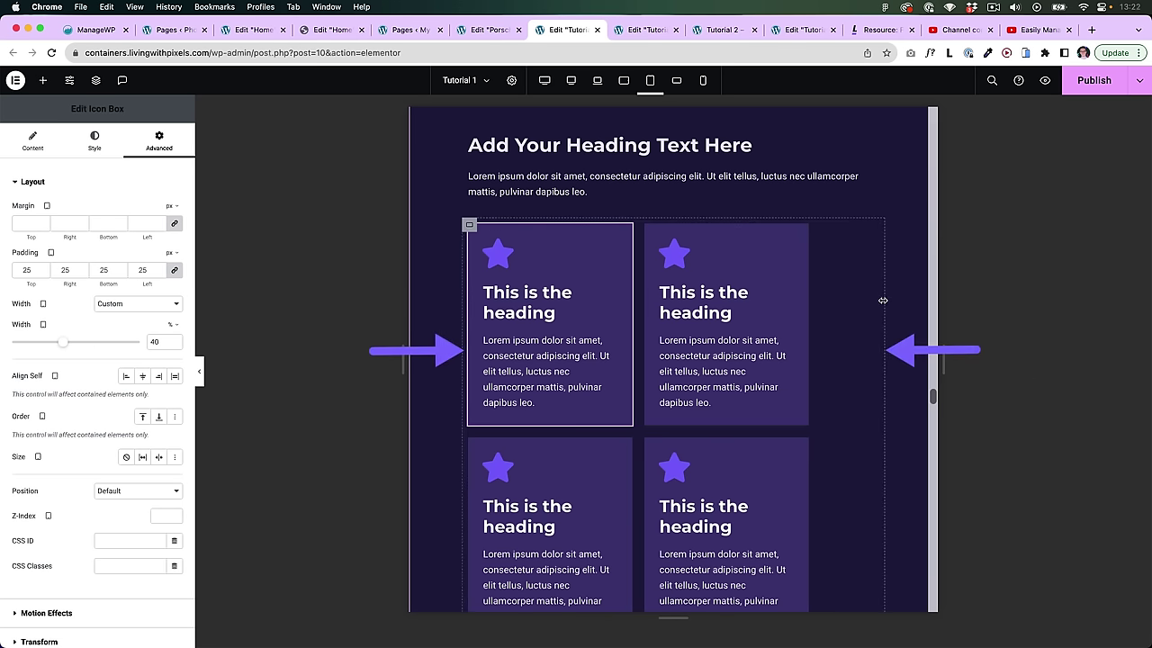
pyautogui.scroll(1, 883, 300)
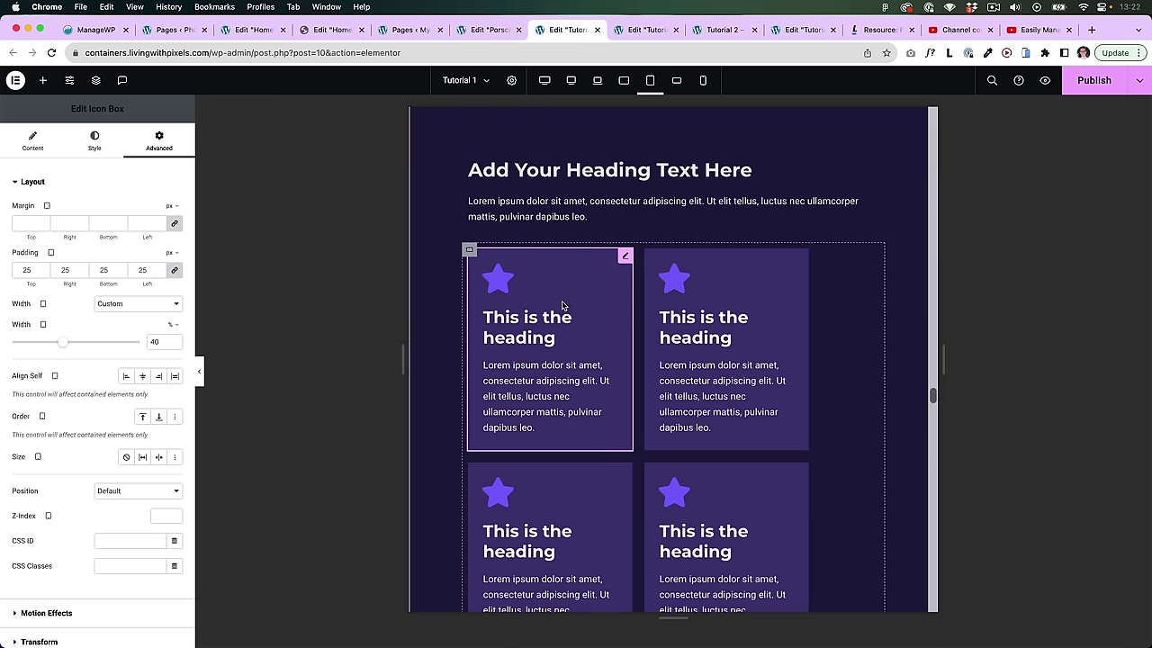
pyautogui.click(142, 456)
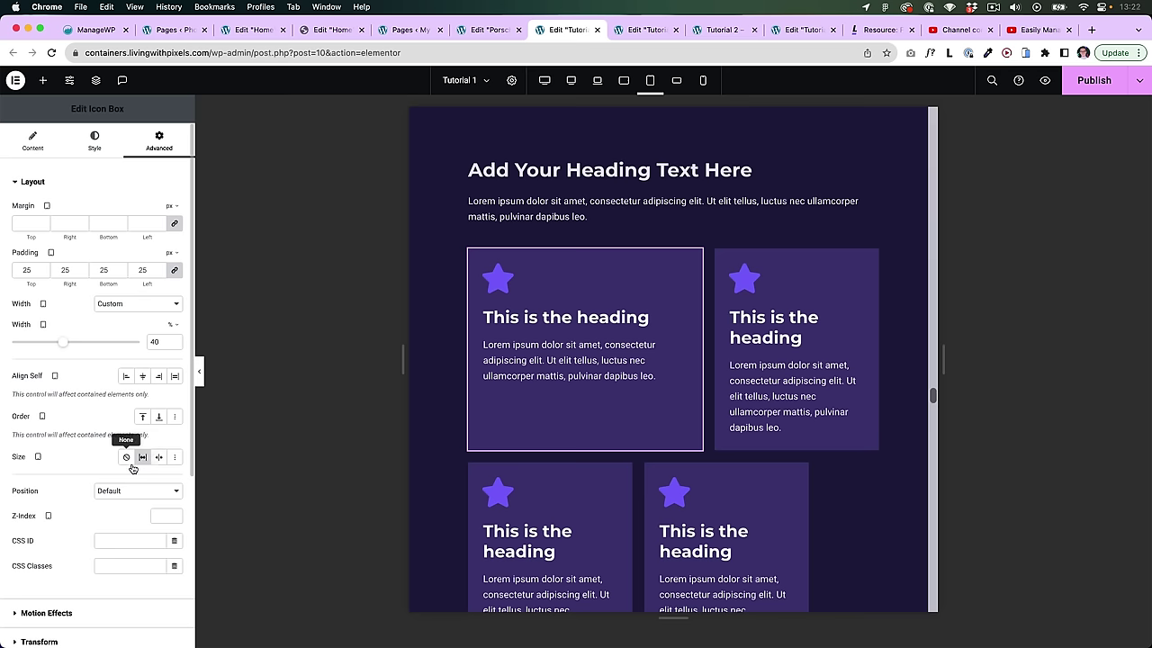
# Step: Copy the first icon box and paste its style onto the other three icon boxes
pyautogui.rightClick(624, 308)
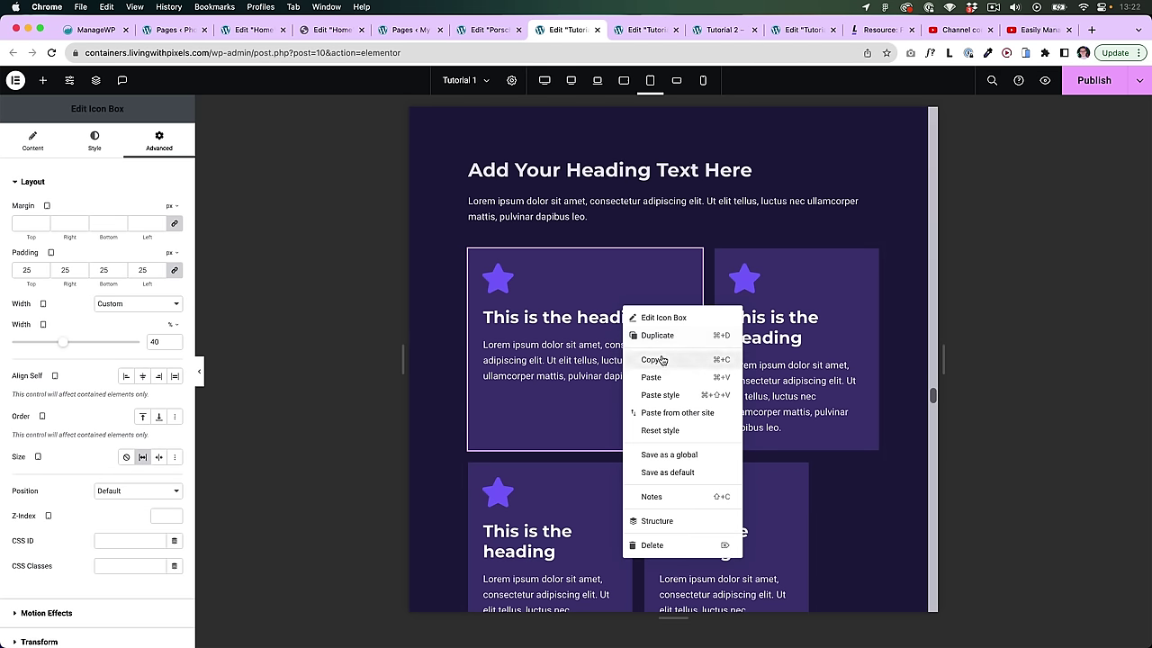
pyautogui.click(661, 359)
pyautogui.rightClick(765, 335)
pyautogui.click(807, 419)
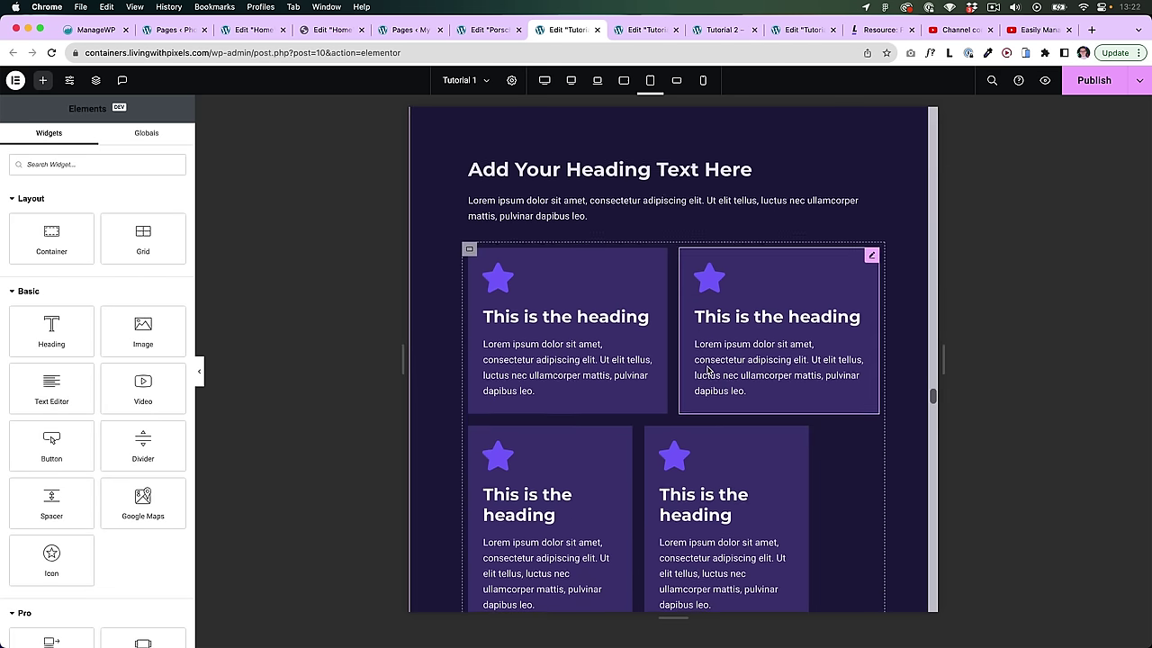
pyautogui.scroll(-1, 708, 369)
pyautogui.rightClick(567, 457)
pyautogui.click(619, 484)
pyautogui.rightClick(748, 440)
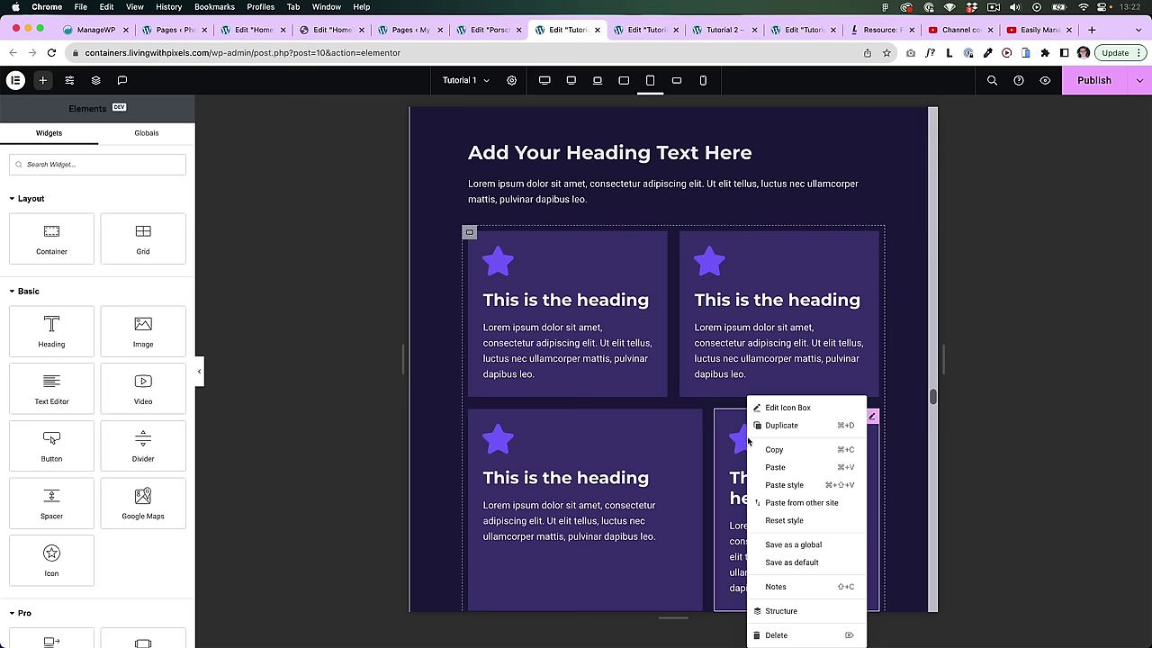
pyautogui.click(787, 484)
pyautogui.scroll(1, 768, 457)
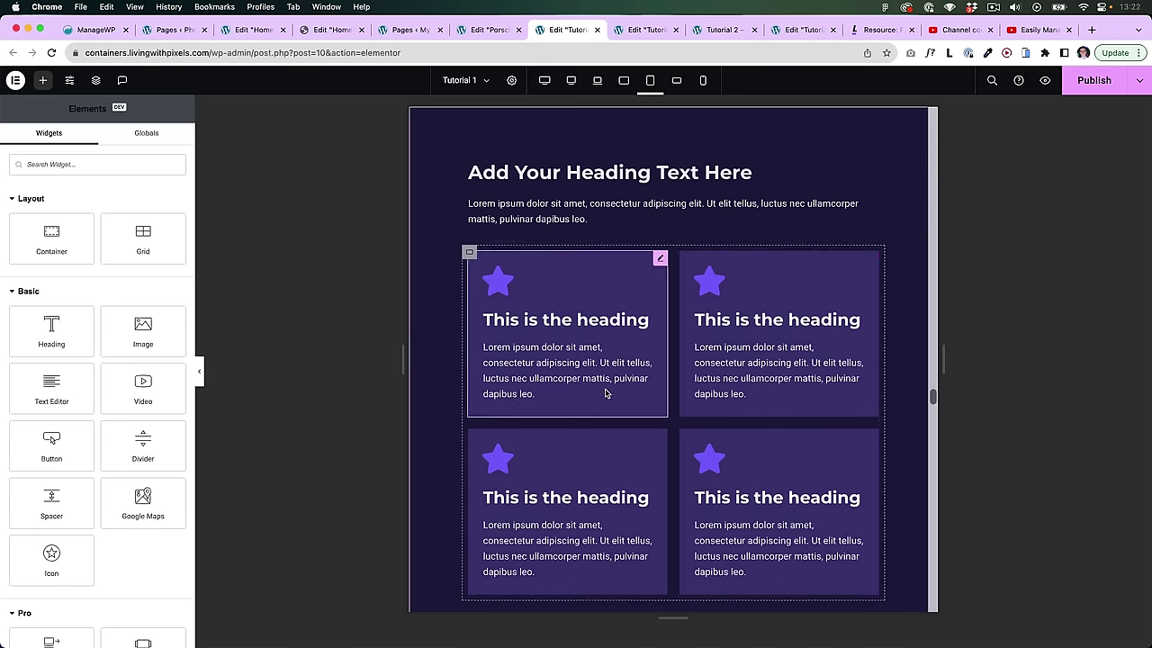
# Step: Check the icon box grid in tablet portrait and desktop views, and return to tablet portrait
pyautogui.scroll(2, 598, 369)
pyautogui.scroll(-4, 653, 363)
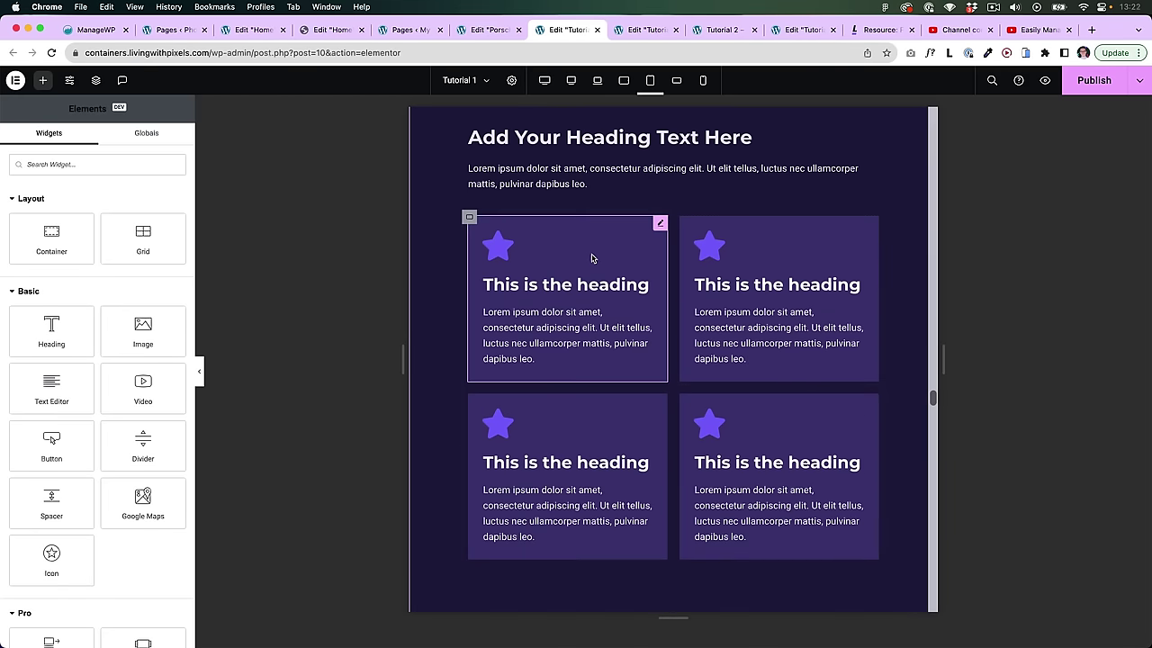
pyautogui.scroll(1, 581, 171)
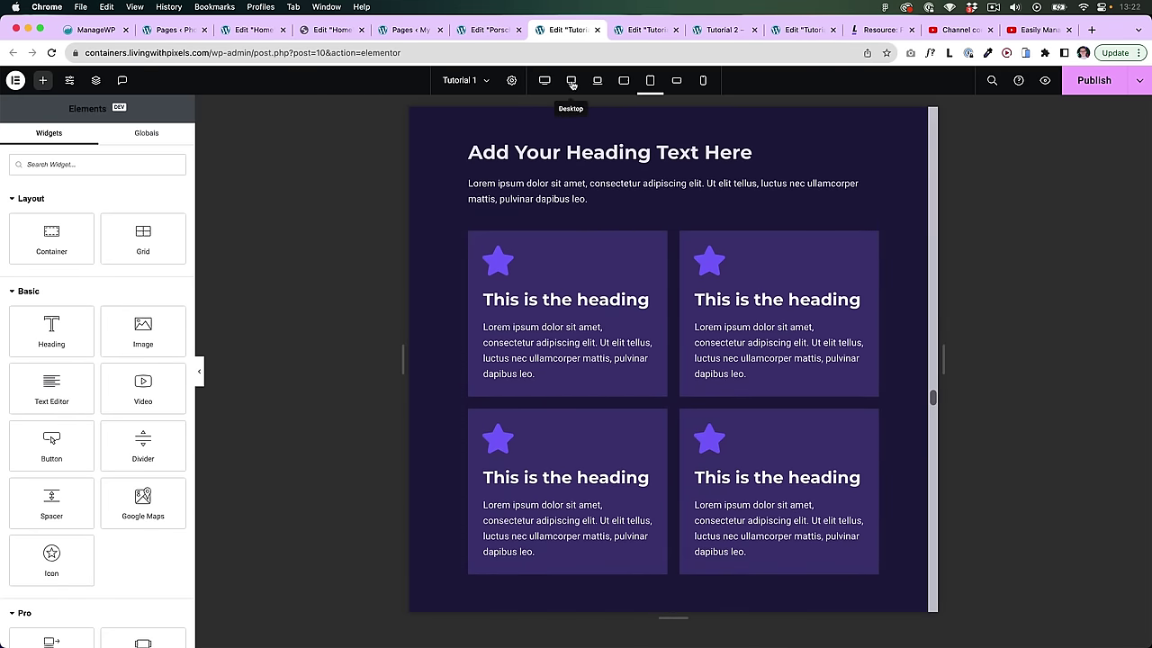
pyautogui.click(572, 84)
pyautogui.scroll(3, 539, 297)
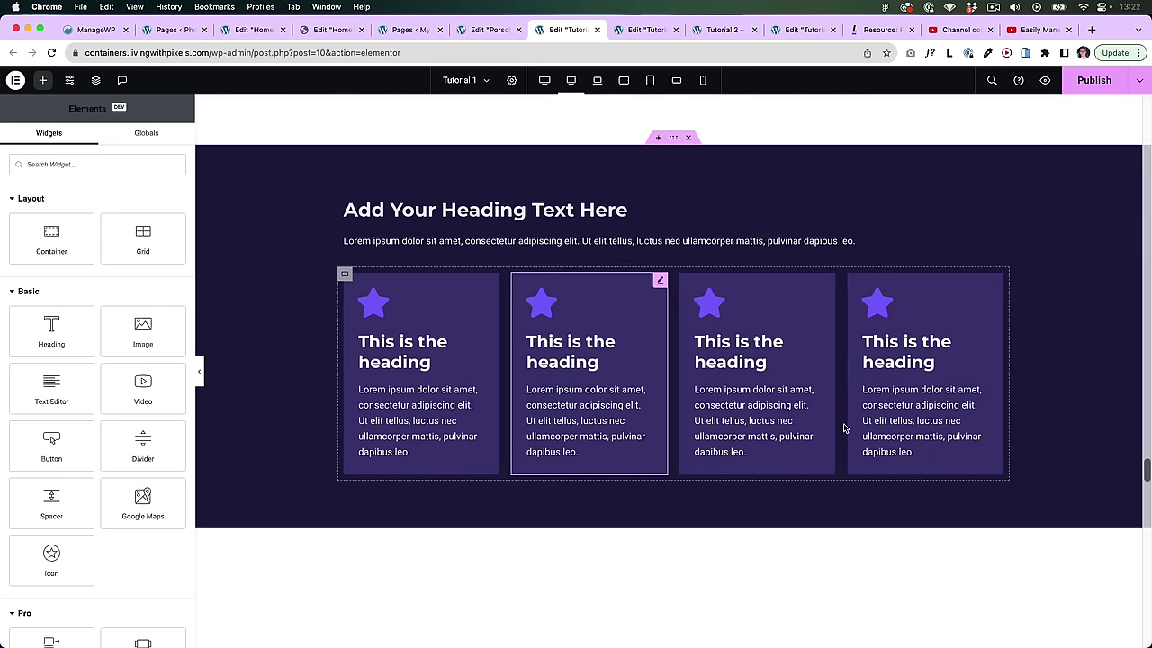
pyautogui.click(650, 82)
# Step: Calculate 40*3 in the system search and inspect the first and third icon boxes in the tablet grid
pyautogui.click(598, 298)
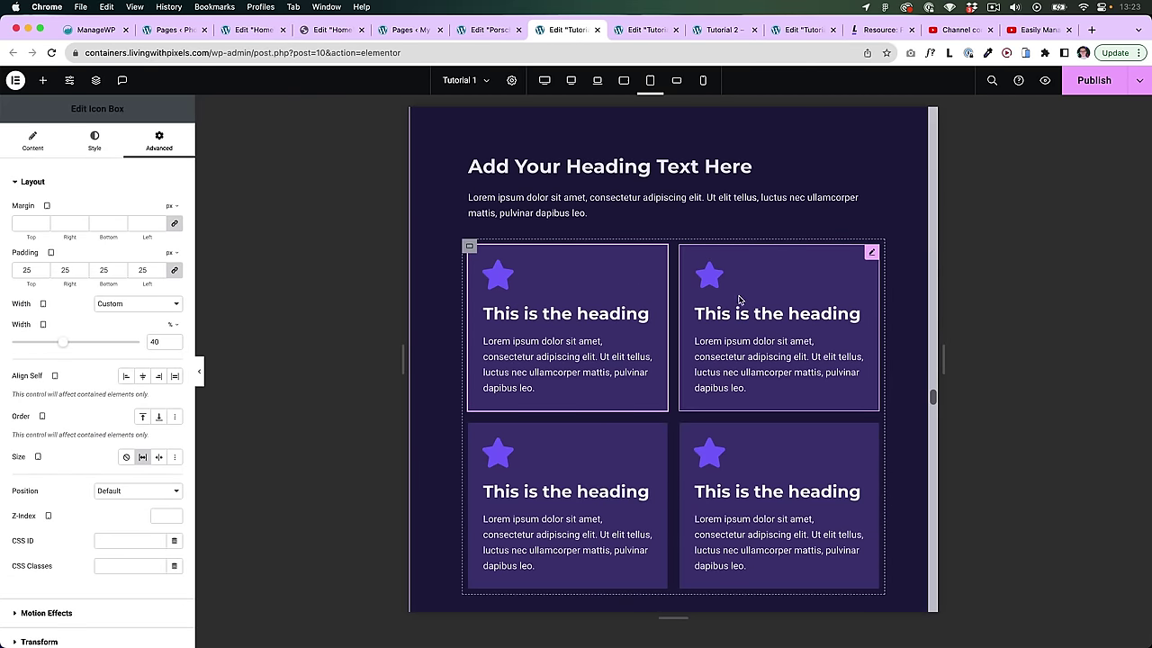
pyautogui.press('super+space')
pyautogui.write('40*3')
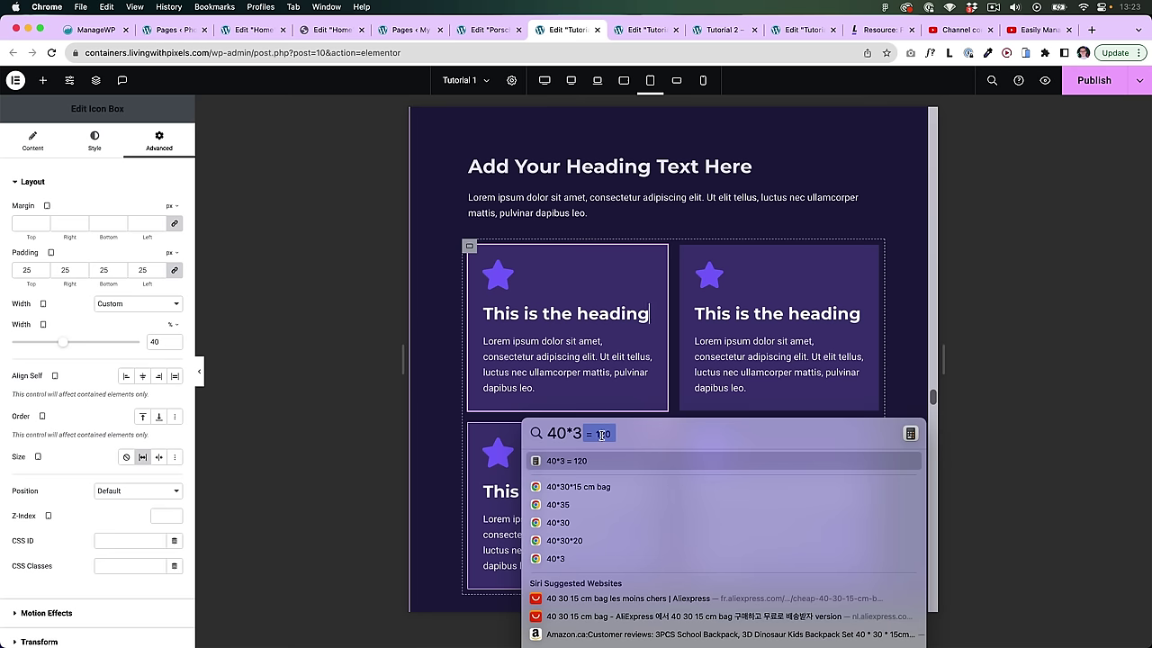
pyautogui.press('Escape')
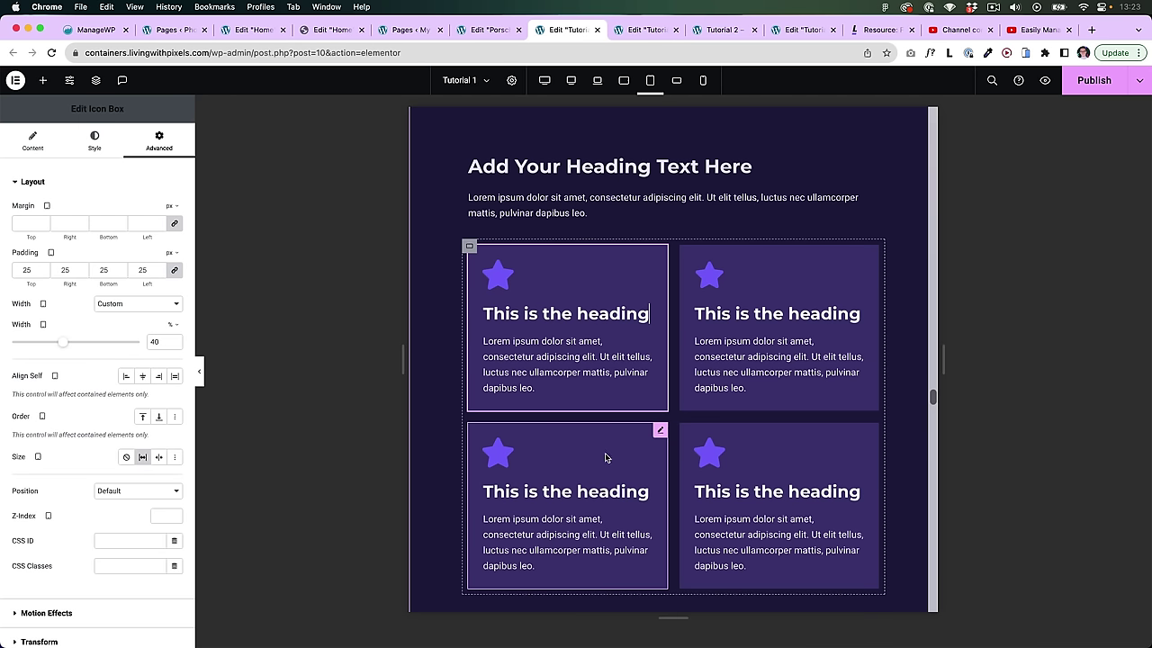
pyautogui.scroll(-1, 594, 464)
pyautogui.click(660, 415)
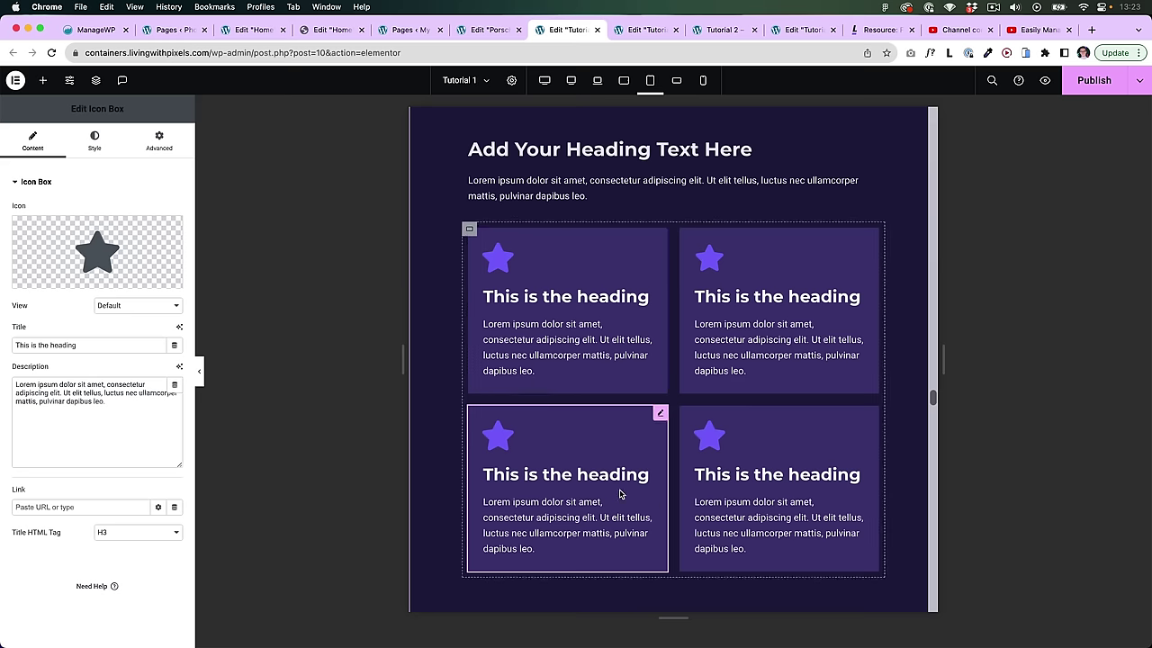
pyautogui.scroll(1, 619, 494)
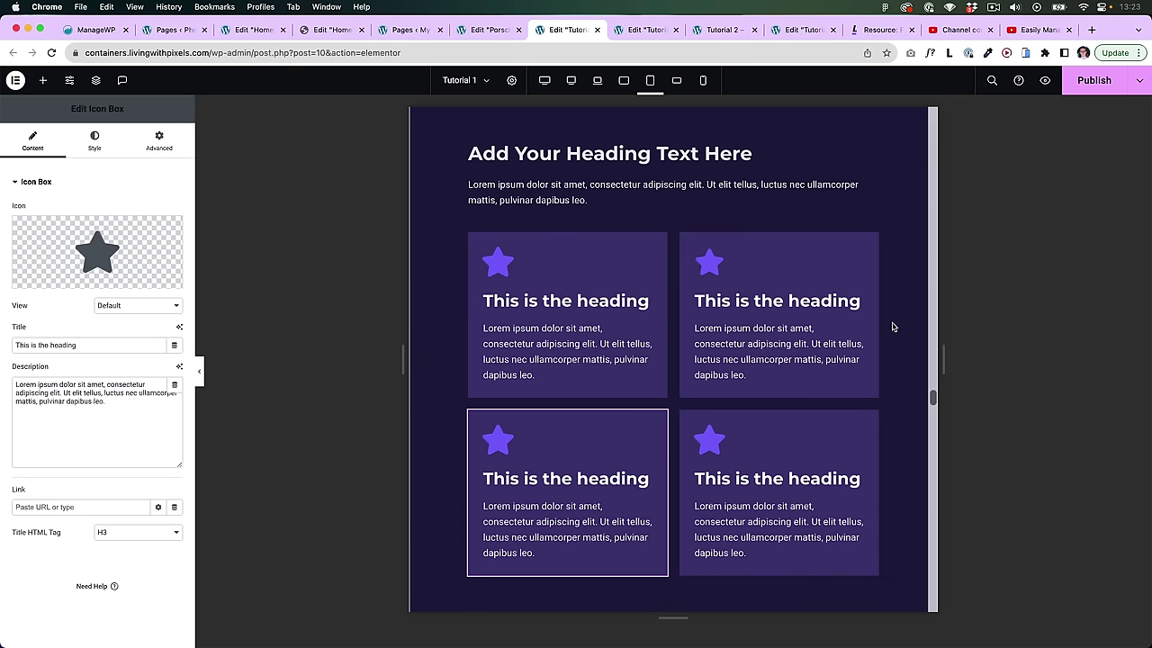
# Step: Widen the tablet preview slightly and set the first icon box's custom width to 33%
pyautogui.moveTo(943, 358)
pyautogui.mouseDown()
pyautogui.moveTo(1002, 355)
pyautogui.moveTo(927, 351)
pyautogui.moveTo(958, 354)
pyautogui.mouseUp()
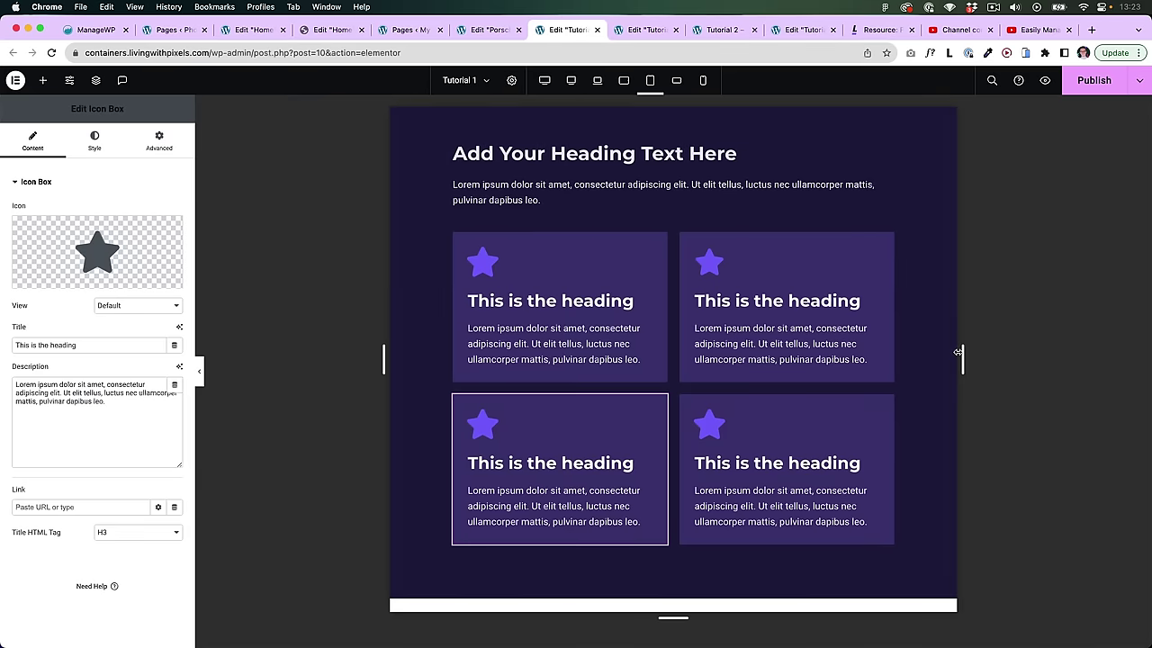
pyautogui.click(623, 309)
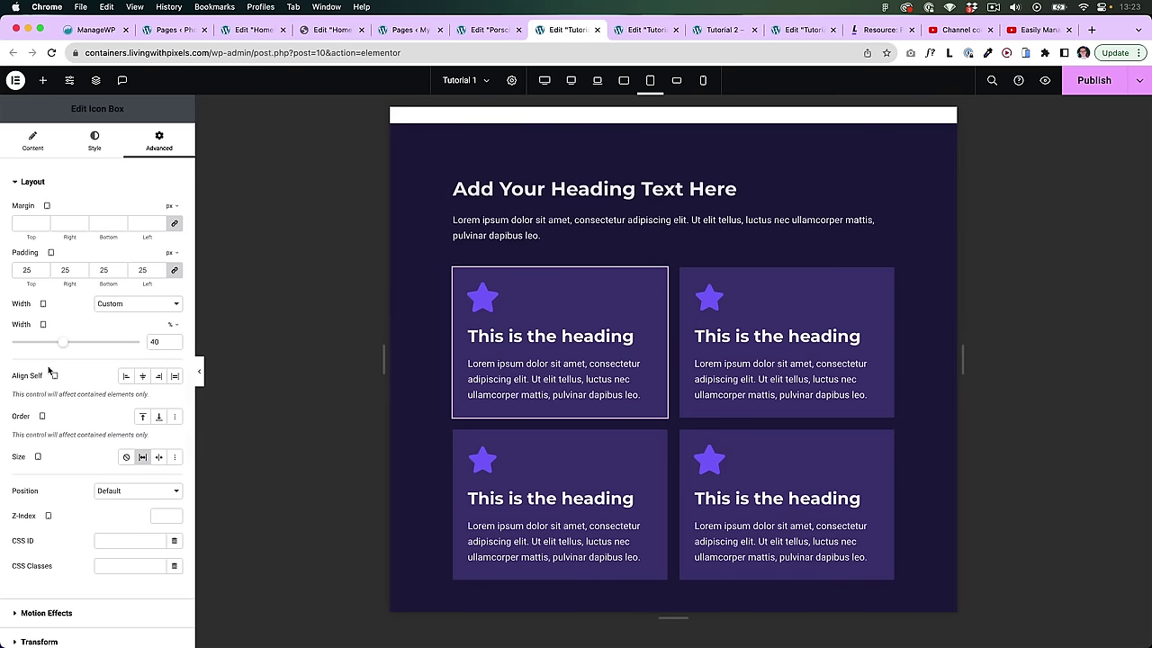
pyautogui.moveTo(164, 342); pyautogui.dragTo(145, 342)
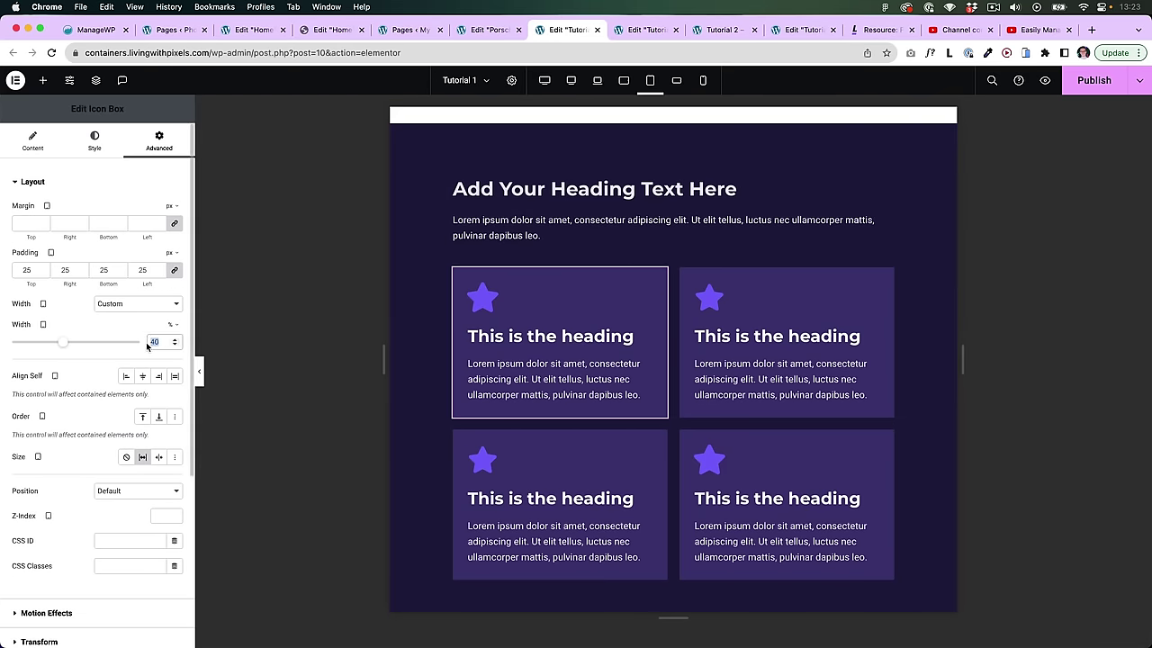
pyautogui.write('33')
# Step: Apply the first icon box's 33% tablet width to the other three boxes by pasting its style, and open their parent container's layout settings
pyautogui.rightClick(551, 299)
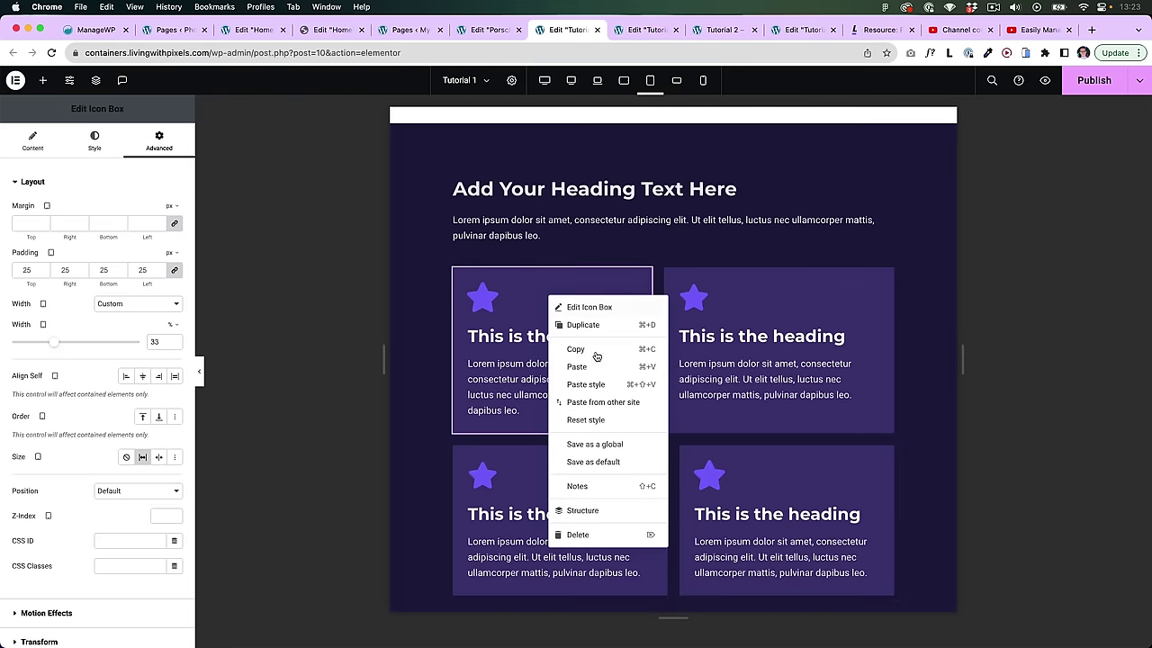
pyautogui.click(594, 349)
pyautogui.rightClick(731, 316)
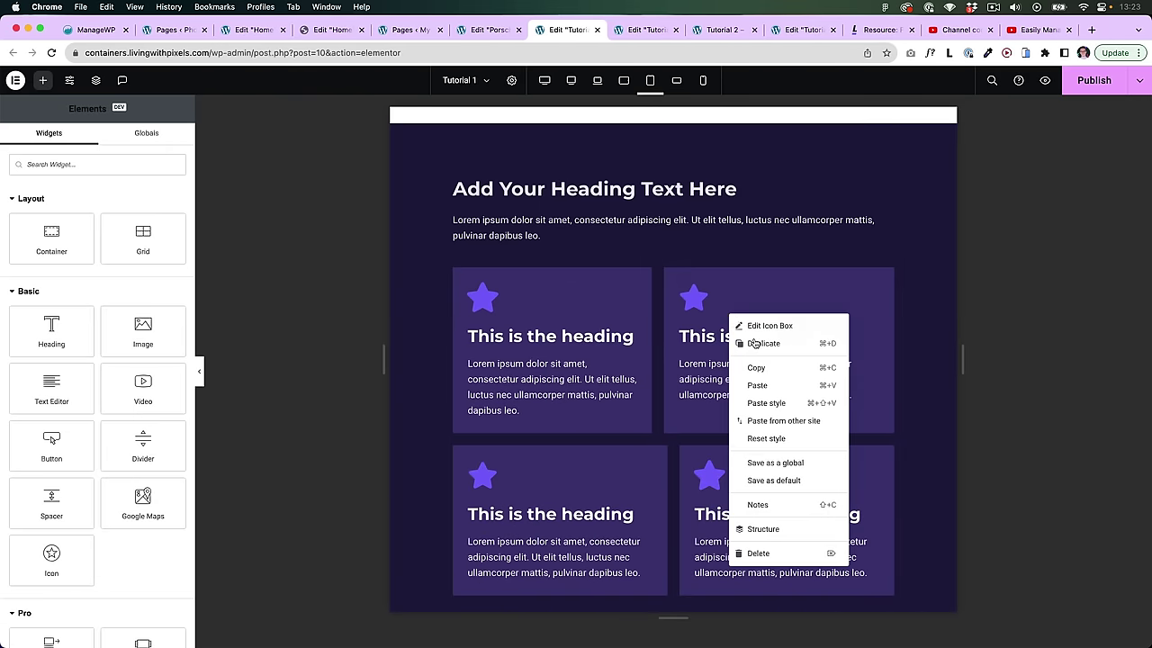
pyautogui.click(775, 403)
pyautogui.scroll(-2, 671, 365)
pyautogui.rightClick(594, 398)
pyautogui.click(612, 480)
pyautogui.rightClick(731, 382)
pyautogui.click(706, 465)
pyautogui.scroll(2, 705, 386)
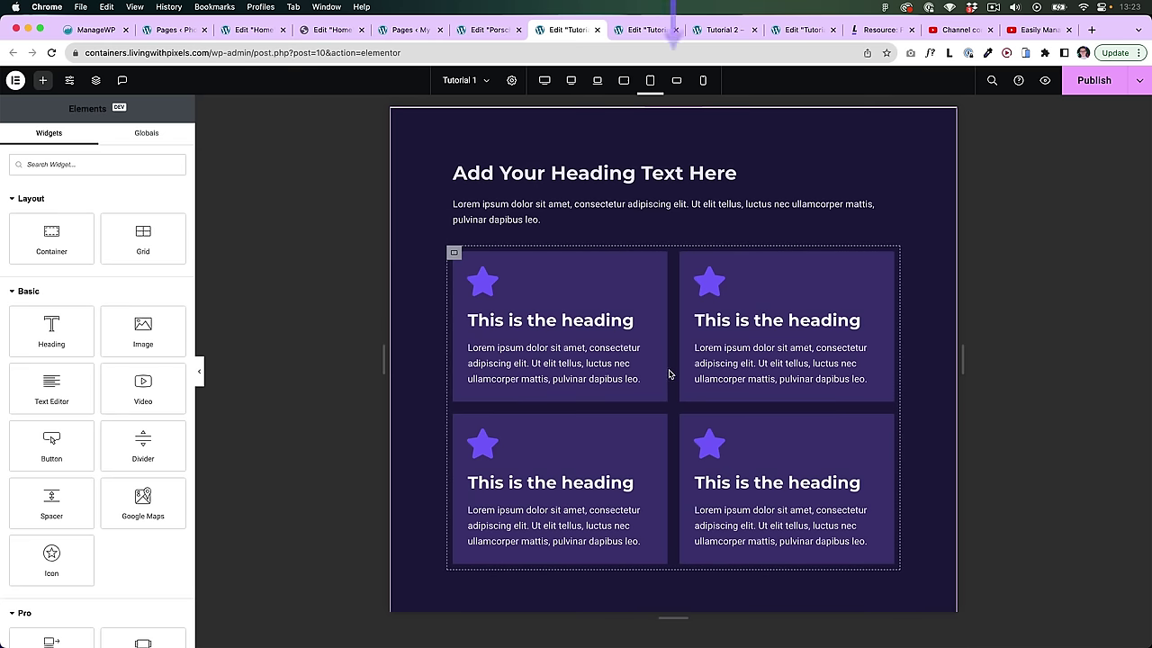
pyautogui.click(673, 370)
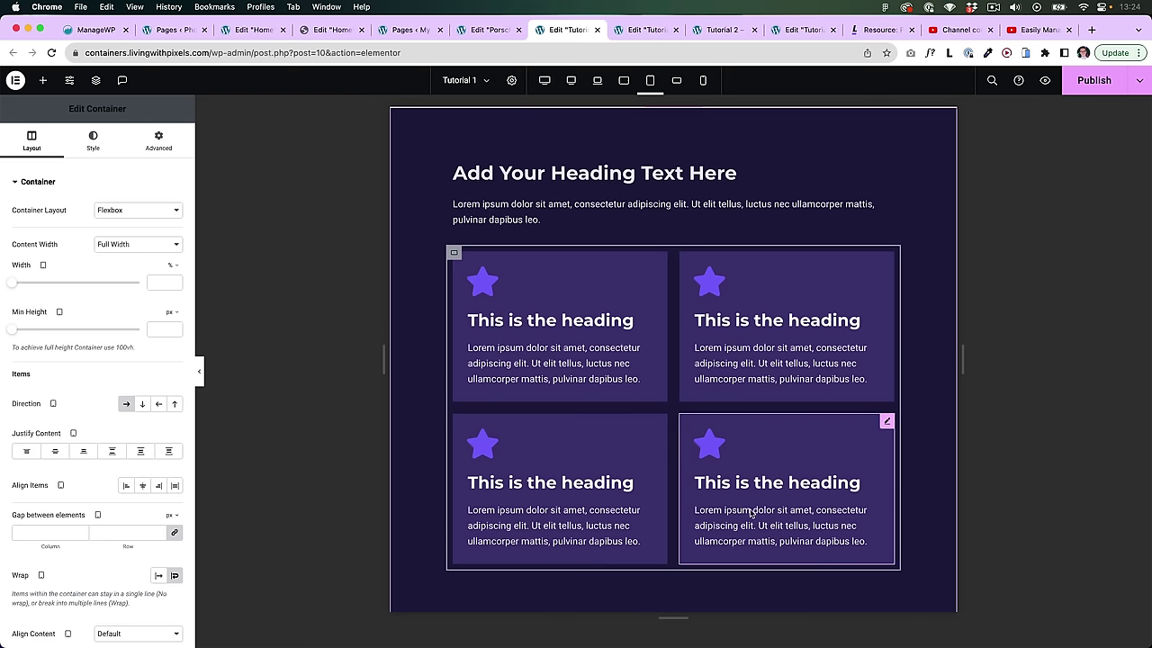
pyautogui.scroll(1, 752, 486)
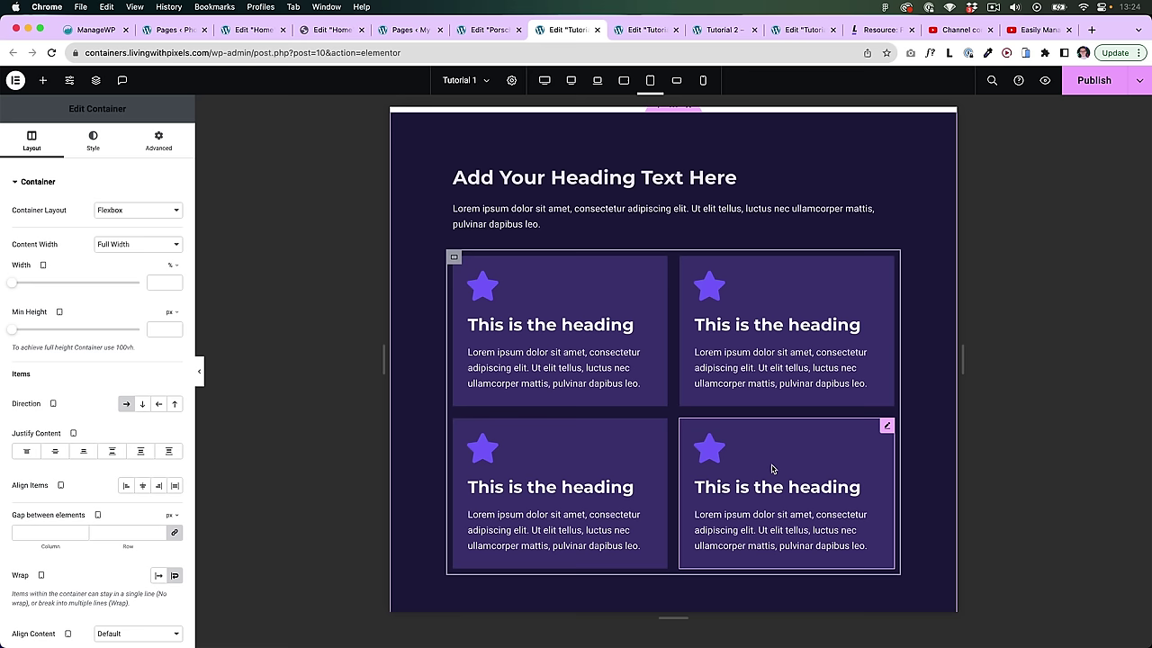
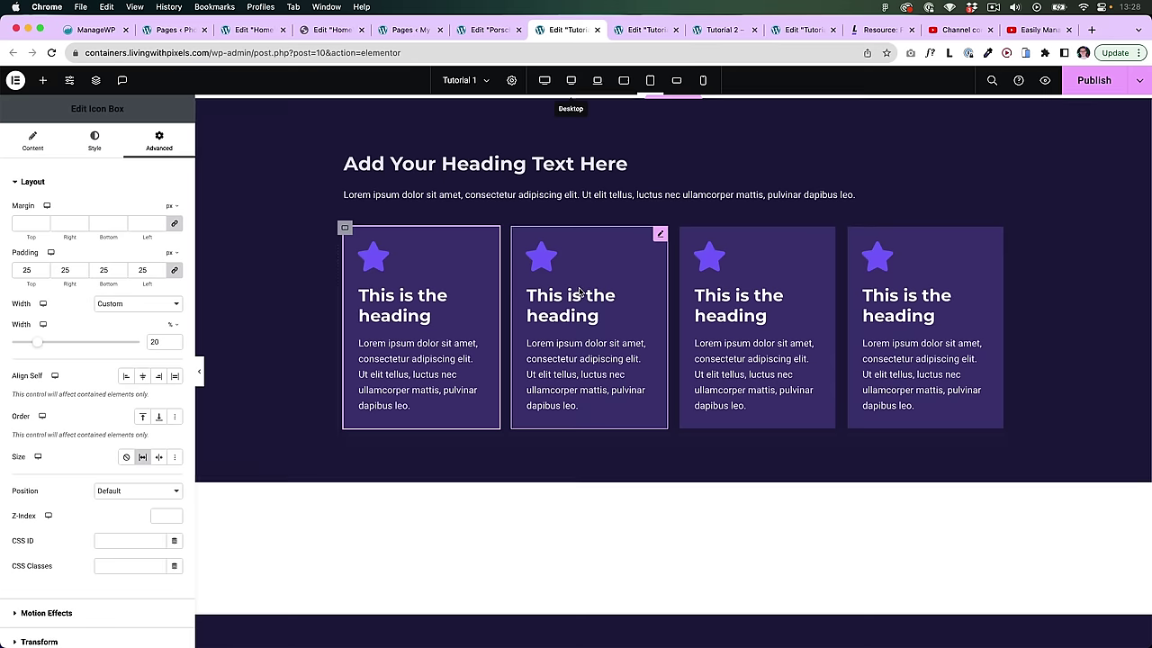
# Step: Duplicate the fourth icon box in desktop view until a second row of four boxes is filled
pyautogui.click(891, 278)
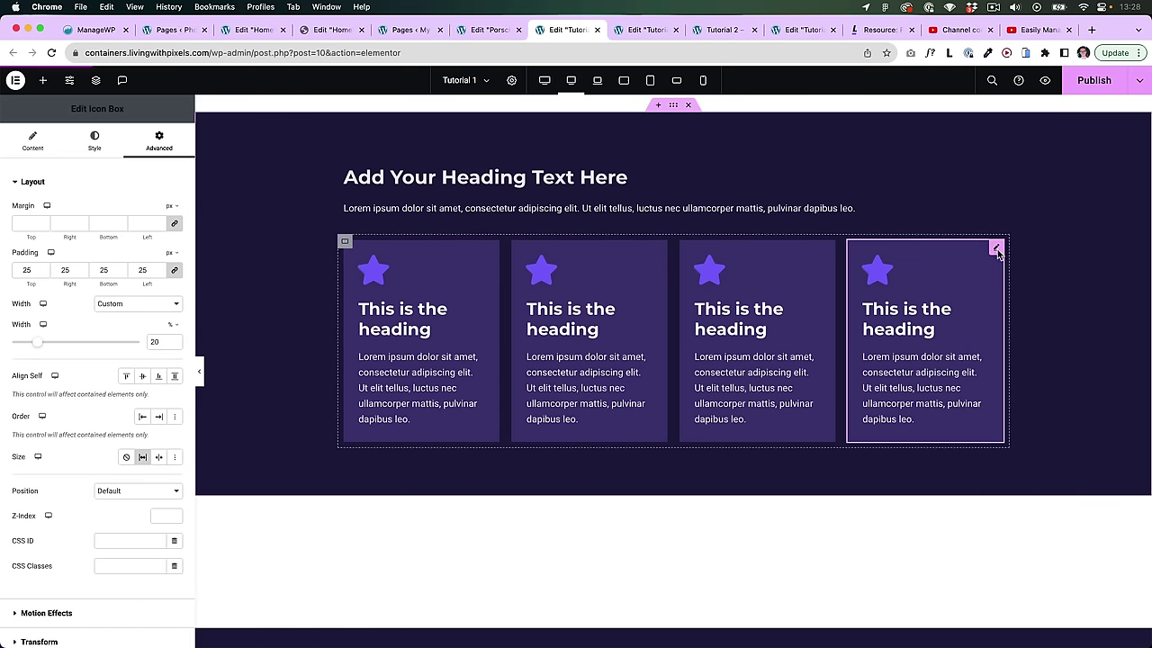
pyautogui.click(996, 250)
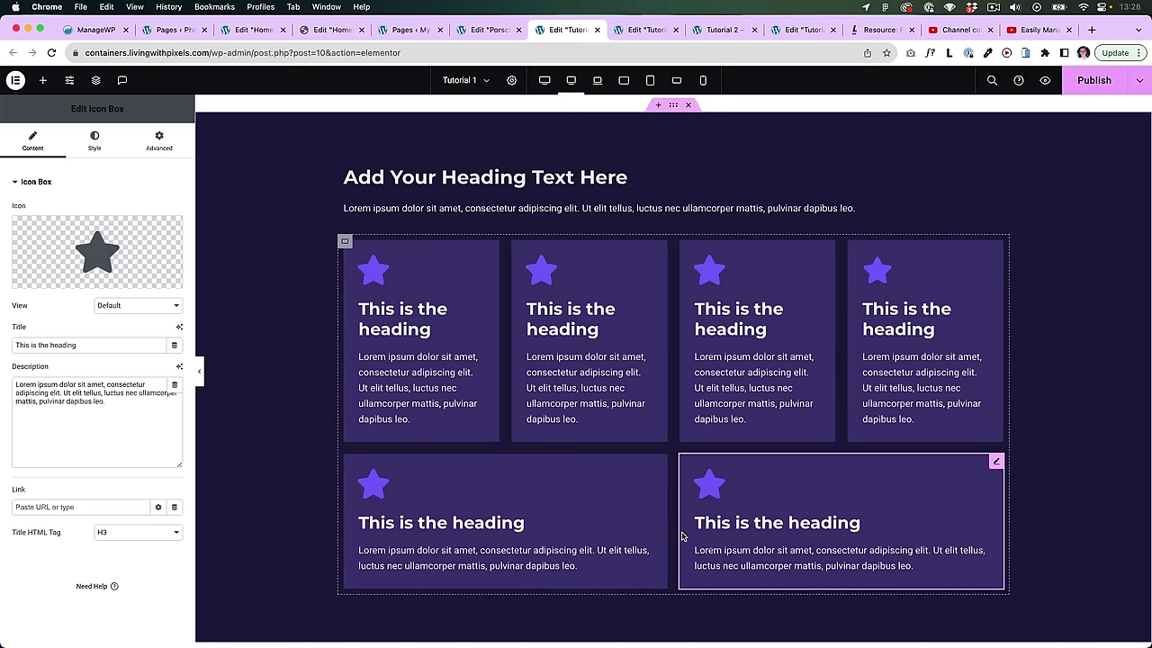
pyautogui.press('super+d')
pyautogui.press('super+d')
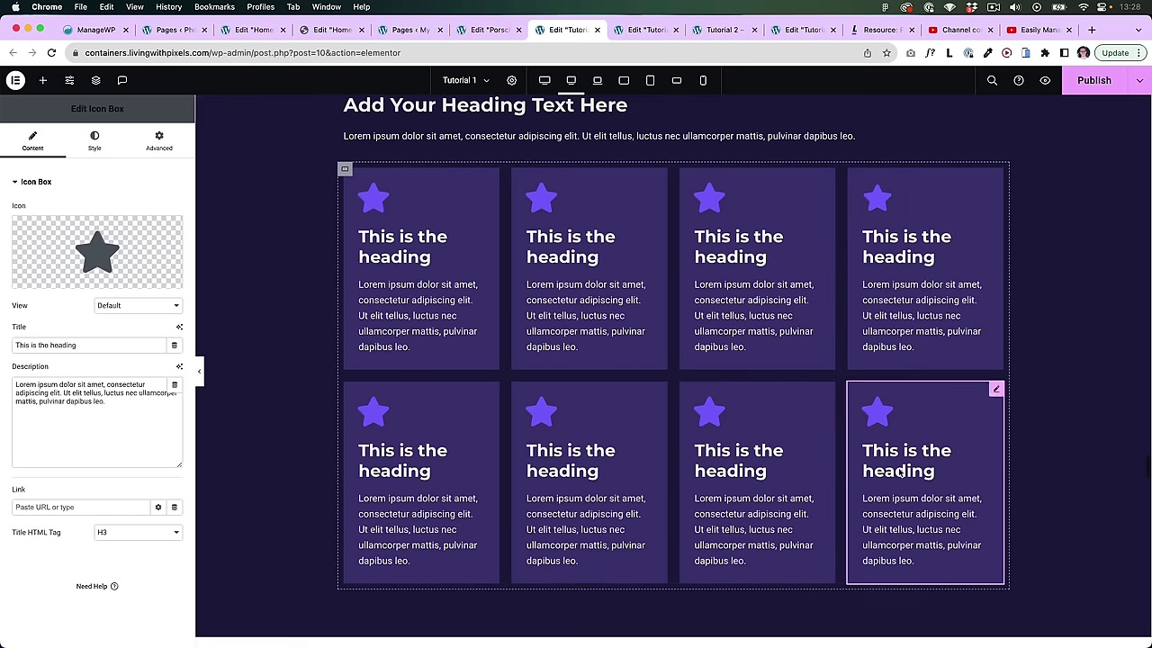
pyautogui.scroll(1, 510, 512)
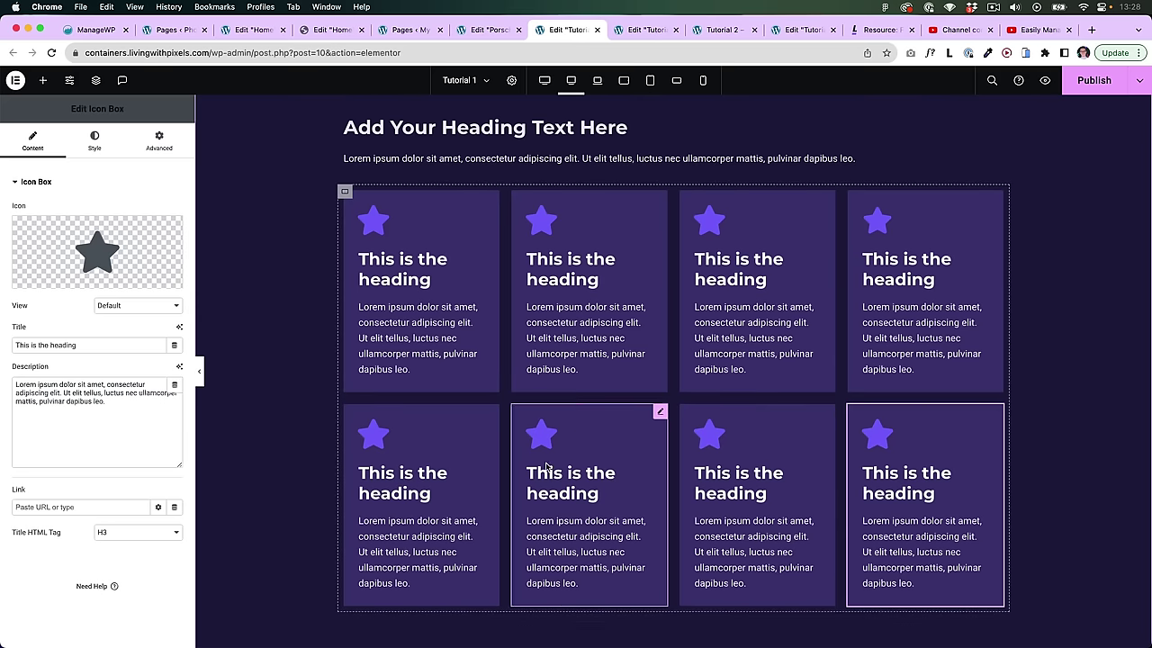
# Step: Delete the last icon box in the second row and insert an empty container at the end of the grid
pyautogui.rightClick(915, 435)
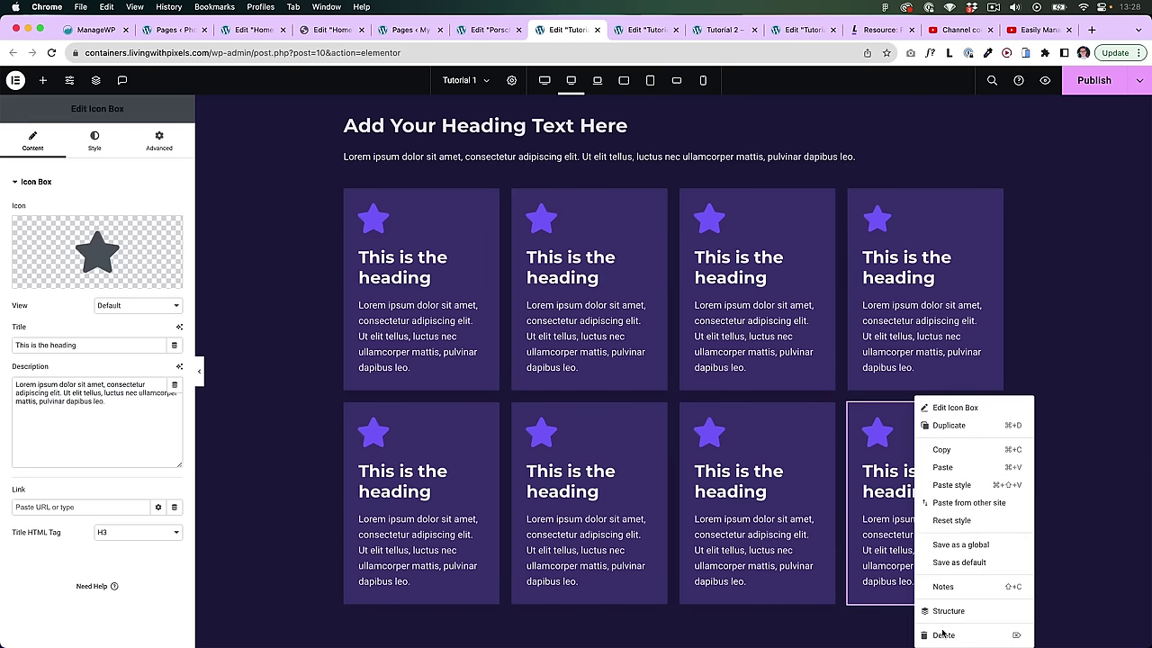
pyautogui.click(942, 635)
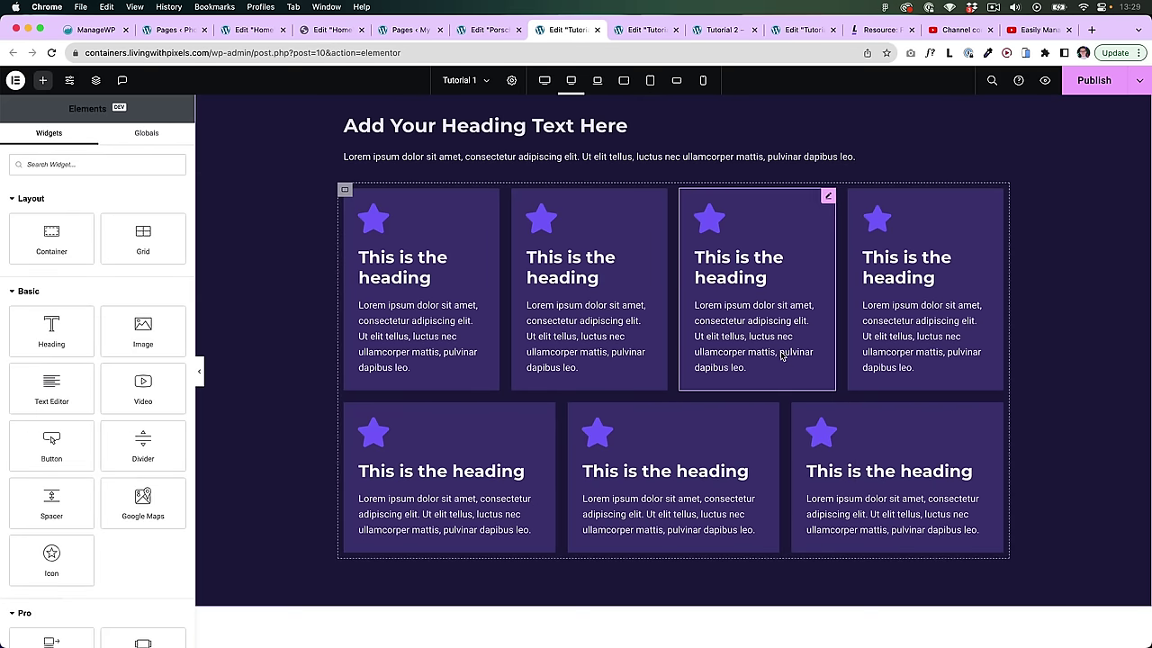
pyautogui.moveTo(61, 223); pyautogui.dragTo(1002, 457)
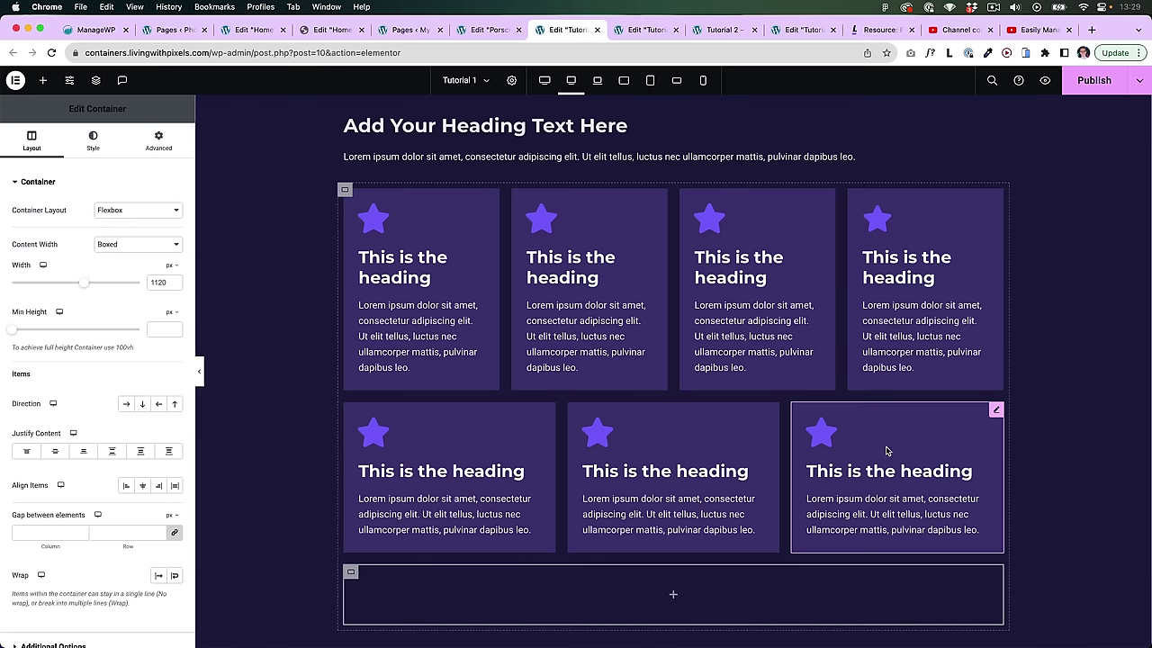
# Step: Set the empty container to Full Width content, 20% width and Grow size, and view the grid with the editing panel hidden
pyautogui.click(127, 244)
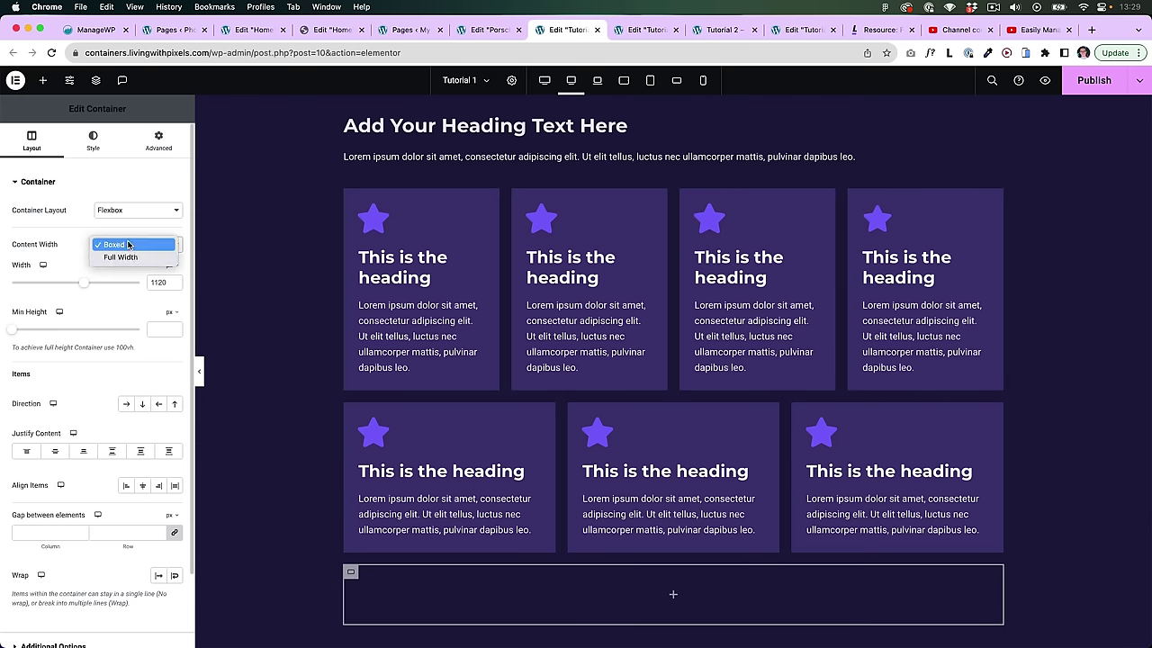
pyautogui.click(128, 258)
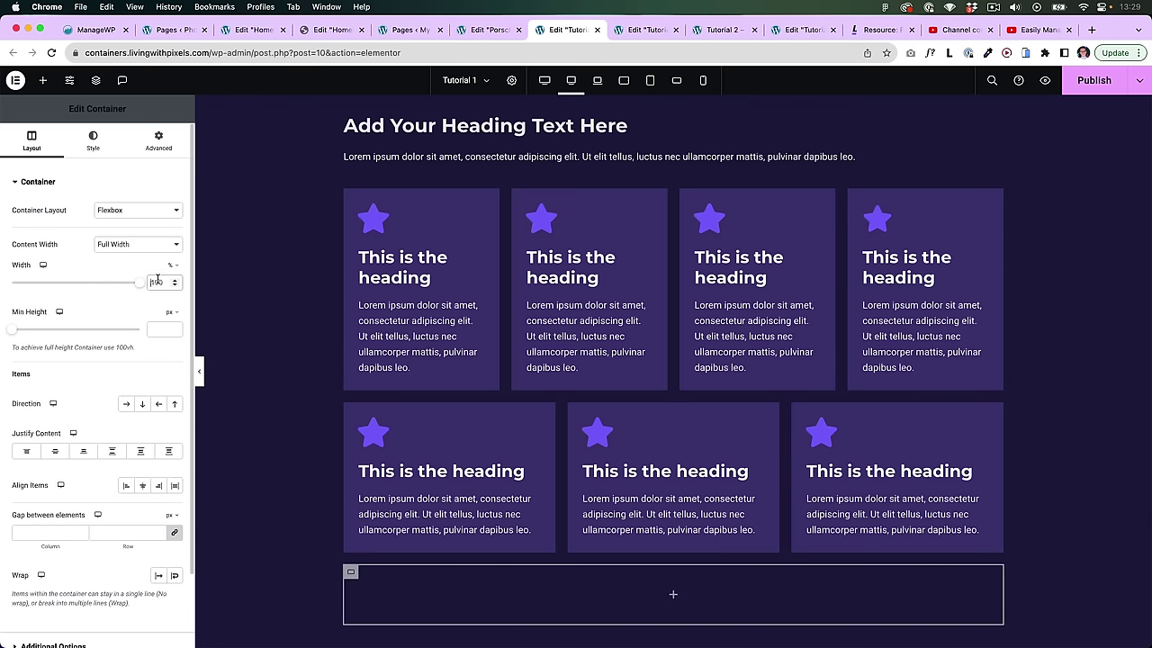
pyautogui.write('20')
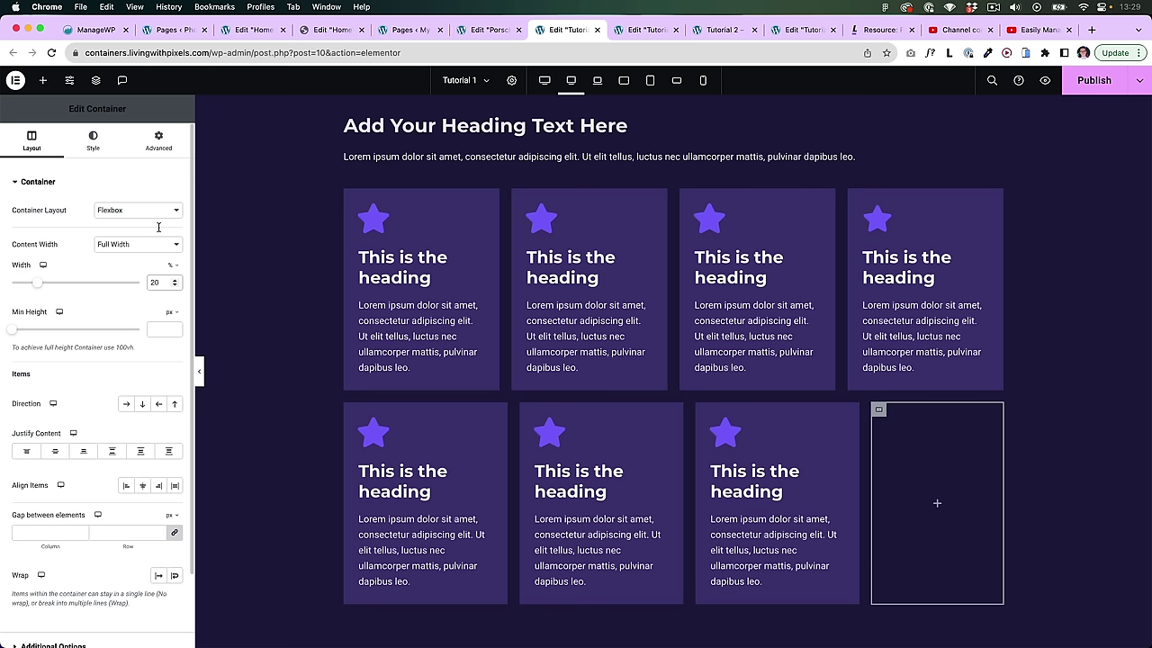
pyautogui.click(159, 142)
pyautogui.click(143, 396)
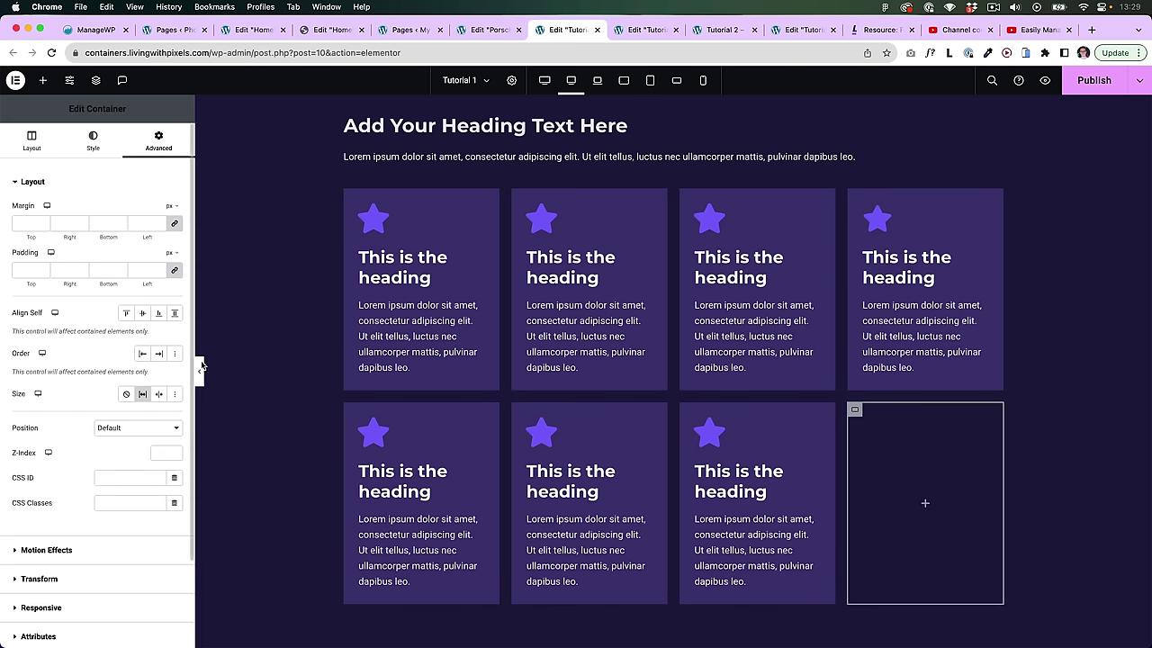
pyautogui.press('super+p')
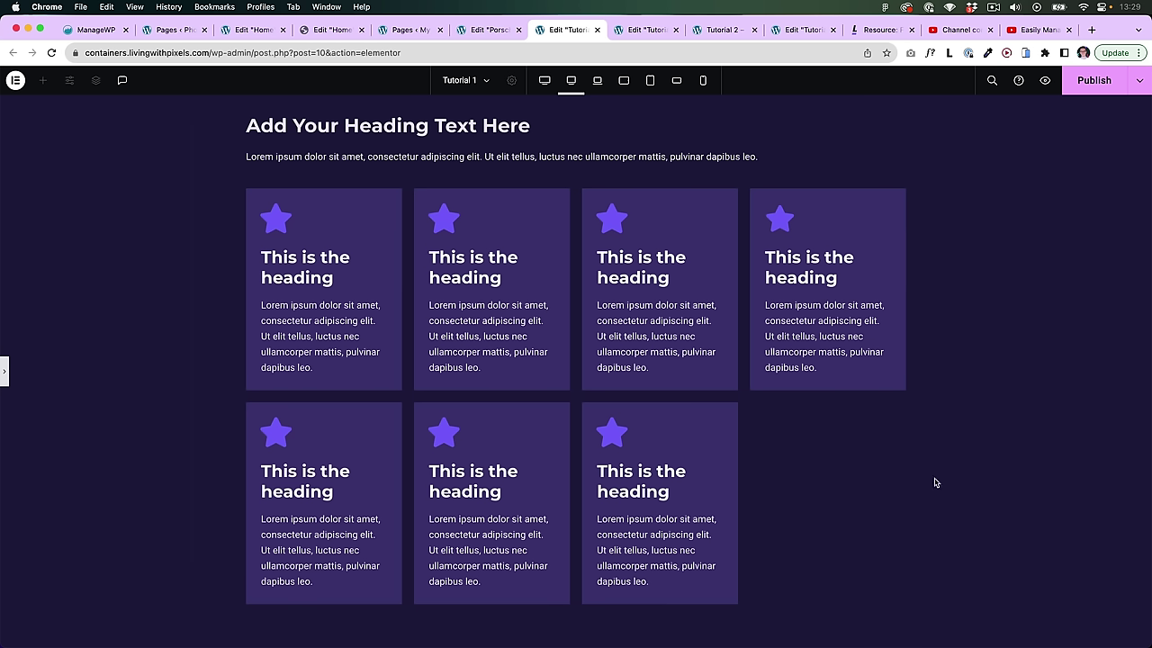
pyautogui.click(6, 372)
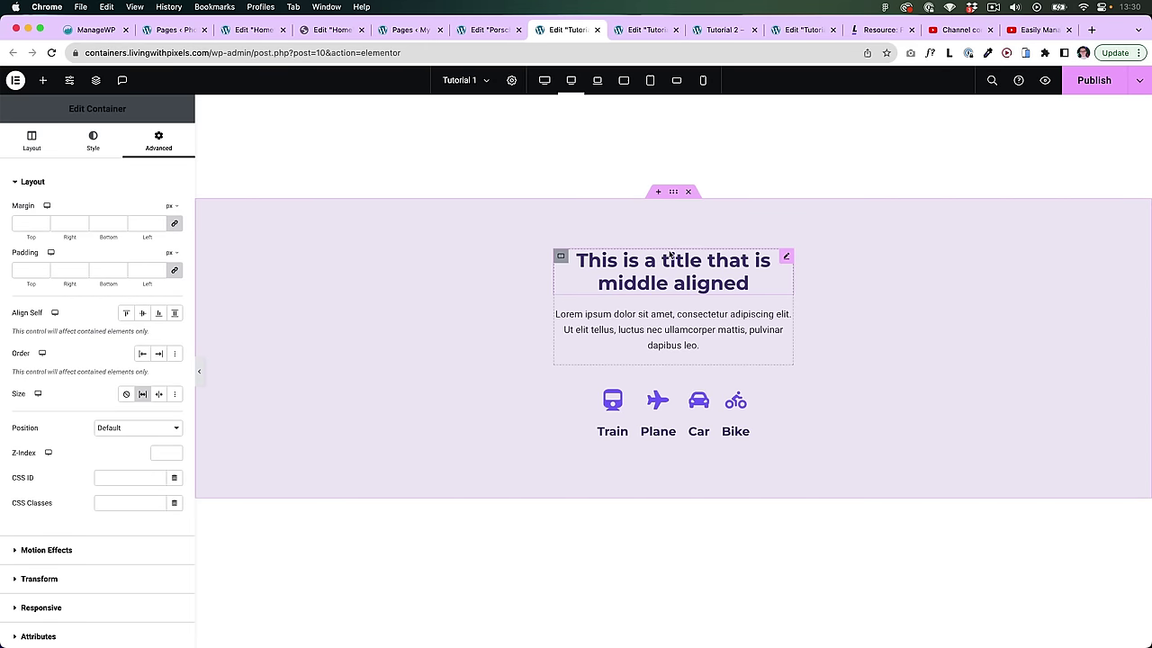
# Step: Examine the layout settings of the middle-aligned title section, its two nested containers and the other version of that section
pyautogui.click(673, 191)
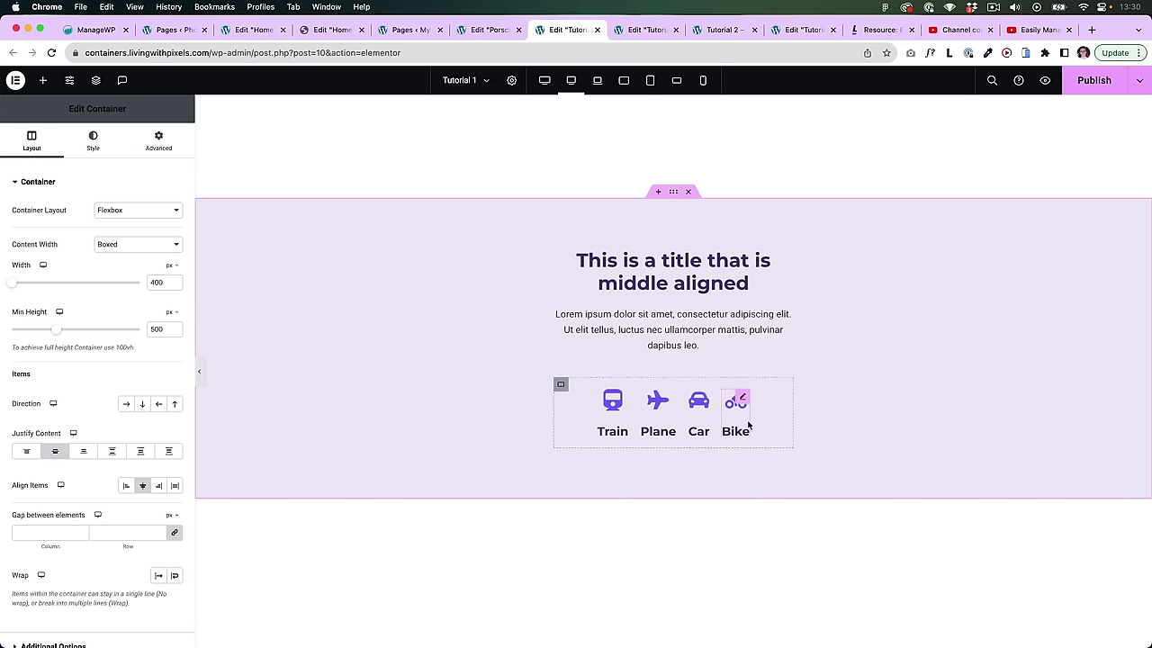
pyautogui.scroll(1, 594, 315)
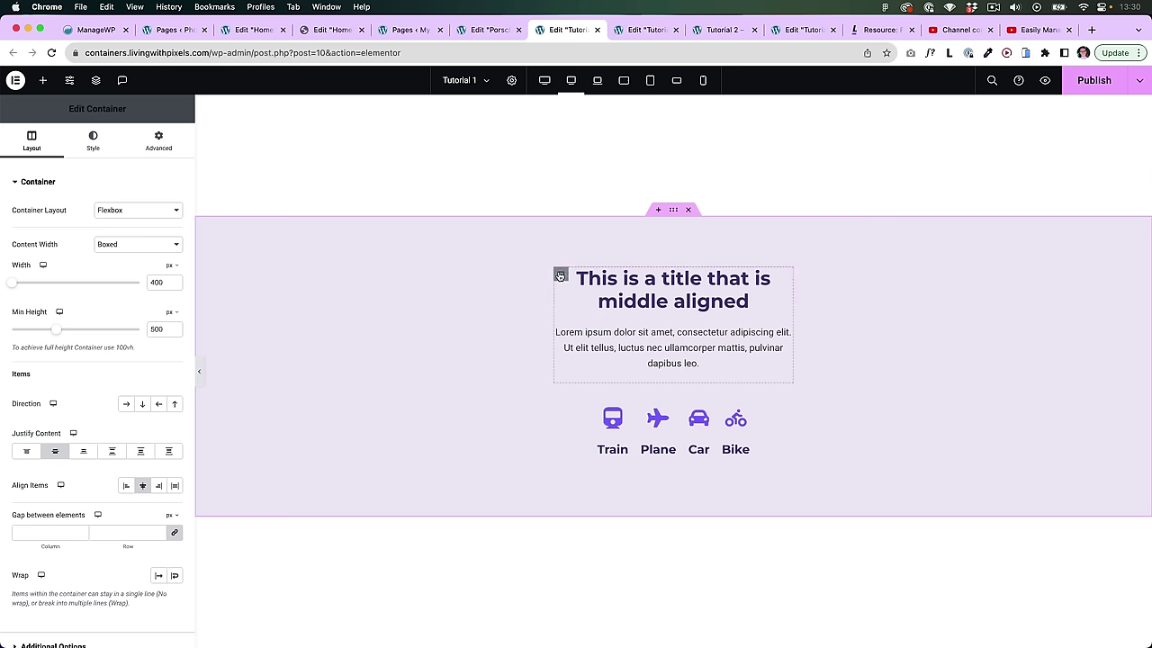
pyautogui.click(561, 273)
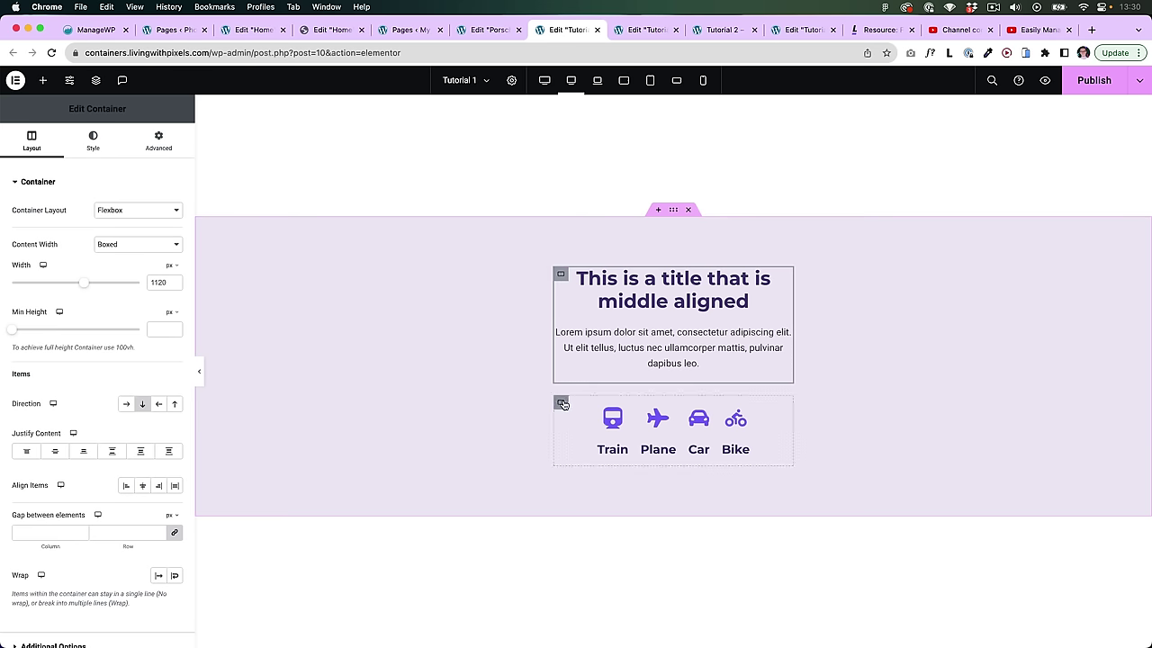
pyautogui.click(560, 402)
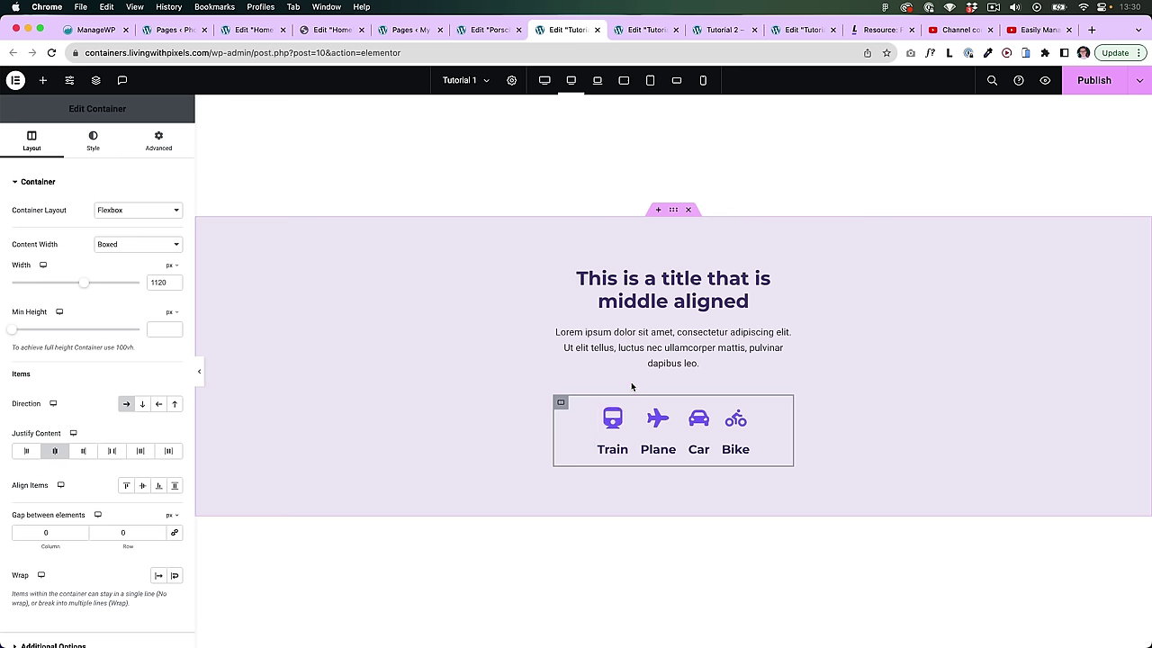
pyautogui.scroll(-1, 632, 387)
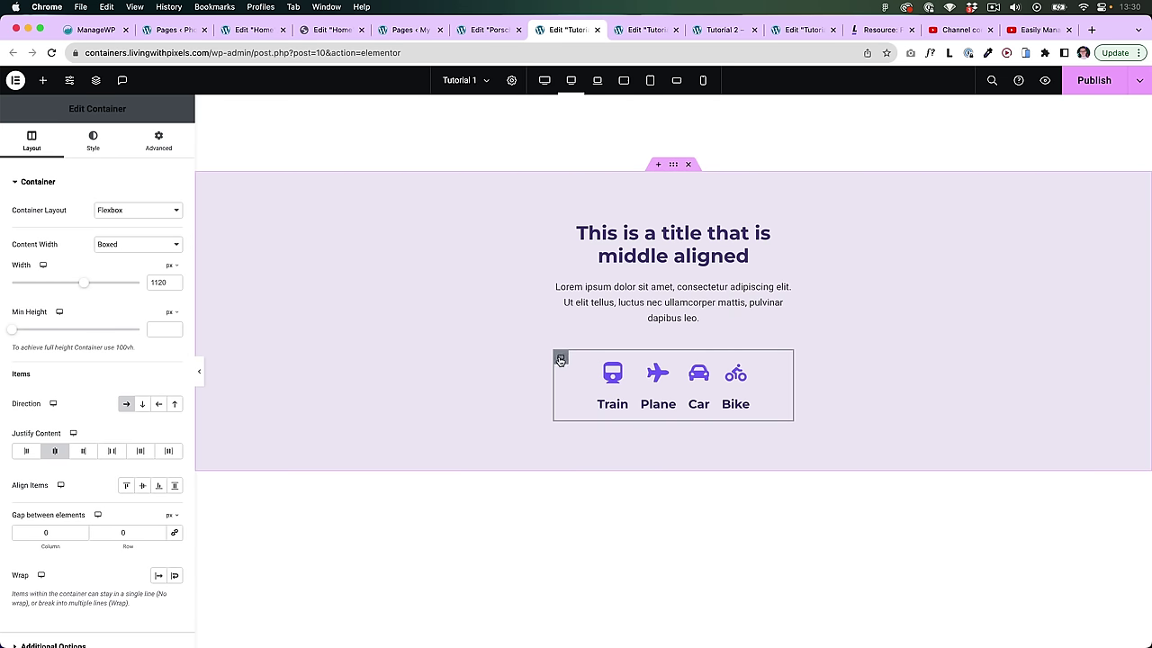
pyautogui.moveTo(559, 233); pyautogui.dragTo(738, 414)
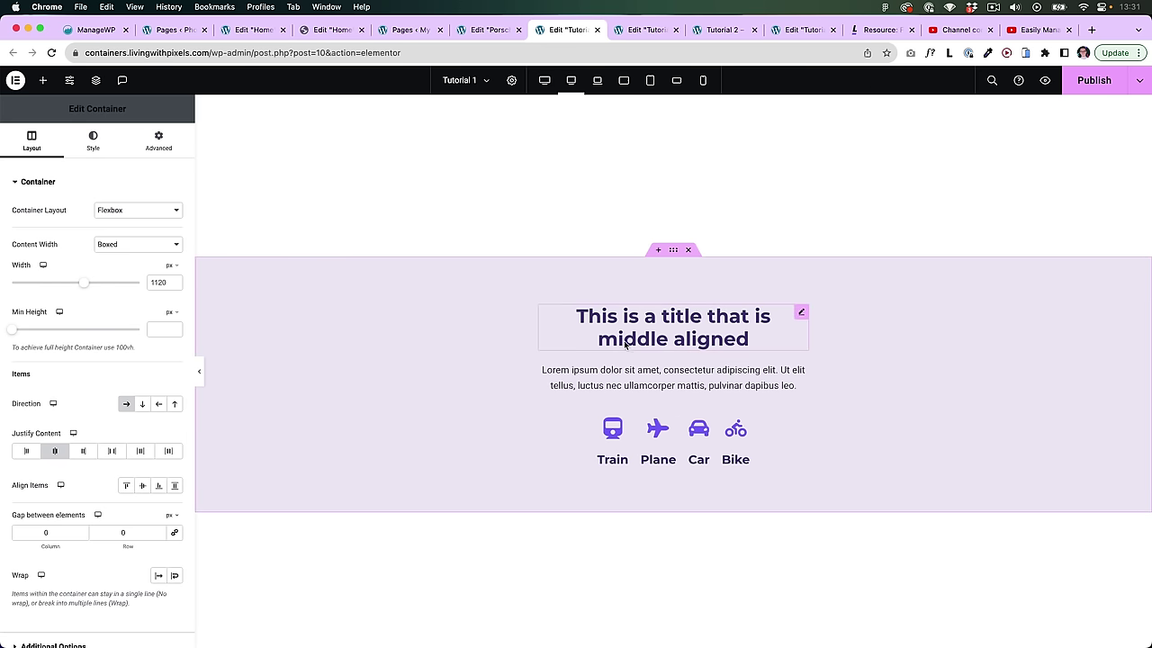
pyautogui.click(672, 253)
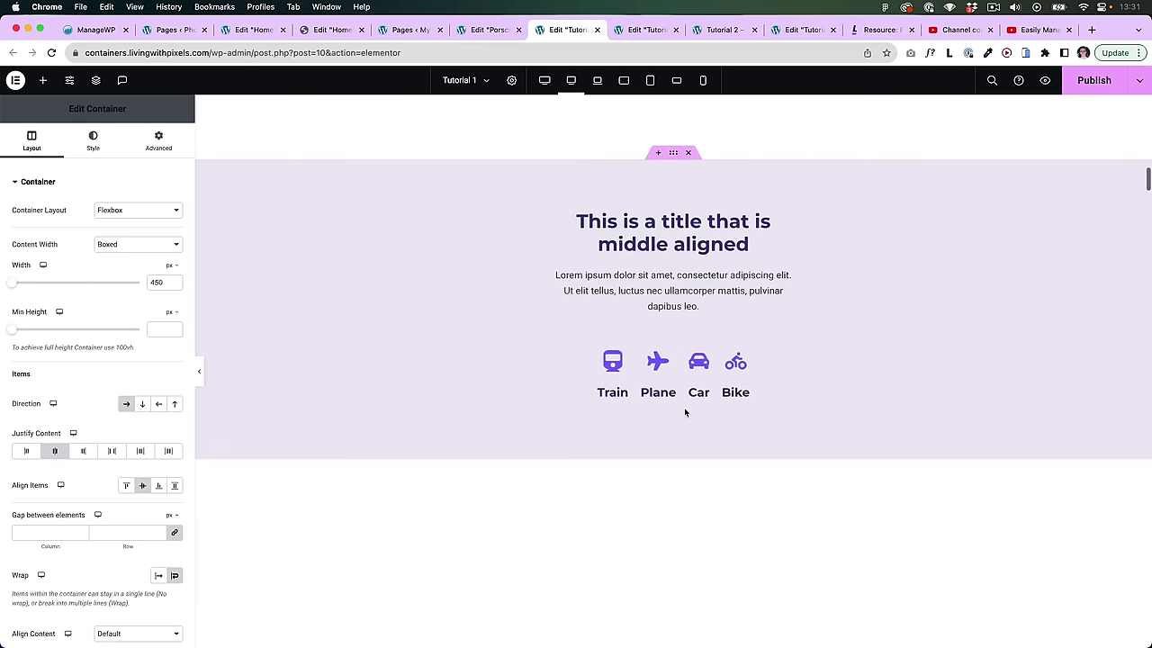
# Step: Move the title heading and the text out of the nested container into the outer container, with the text below the heading
pyautogui.click(786, 309)
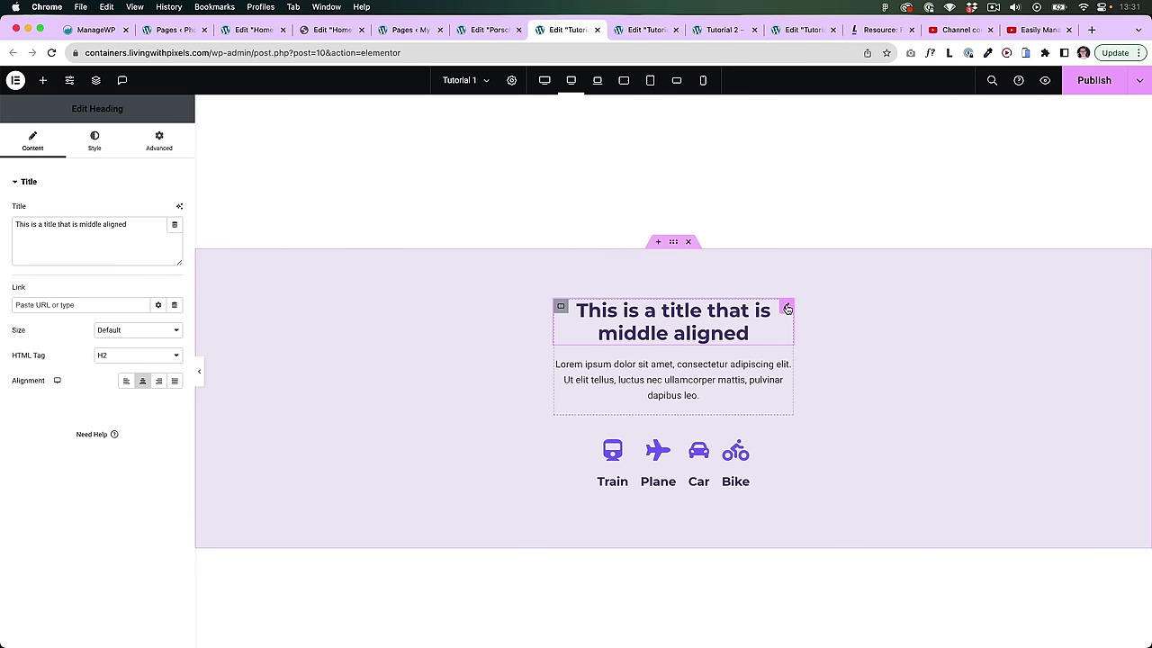
pyautogui.moveTo(786, 309); pyautogui.dragTo(617, 434)
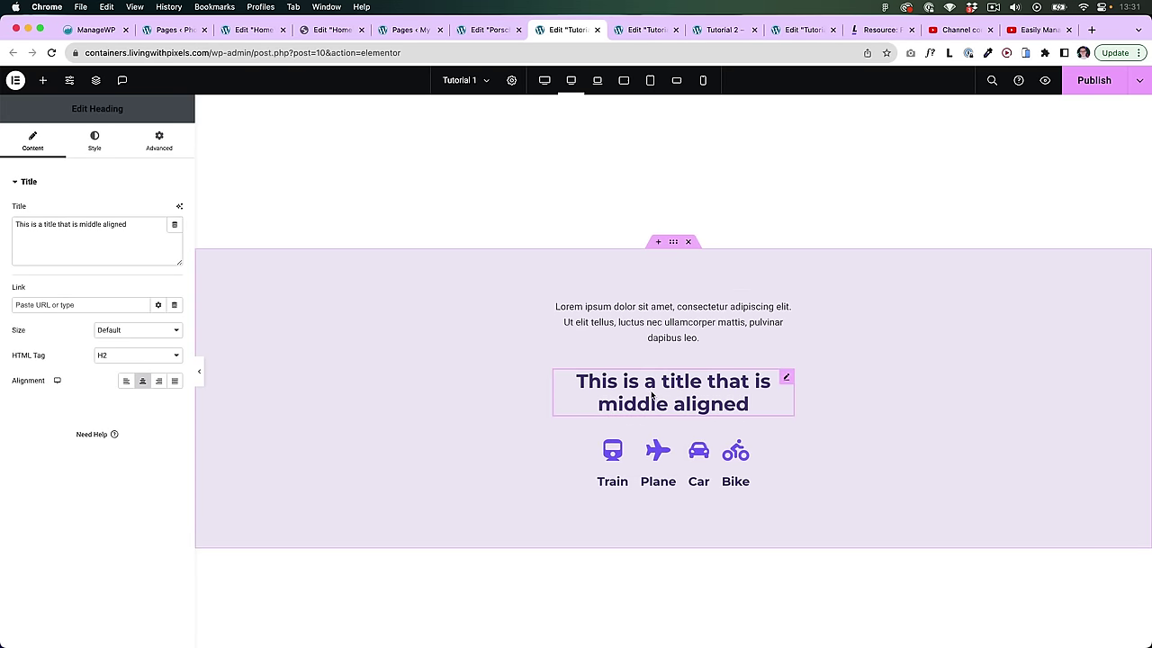
pyautogui.rightClick(645, 393)
pyautogui.click(674, 606)
pyautogui.moveTo(878, 234); pyautogui.dragTo(1039, 244)
pyautogui.scroll(-3, 1044, 404)
pyautogui.click(1017, 414)
pyautogui.moveTo(1018, 414); pyautogui.dragTo(1022, 423)
# Step: Move the Train, Plane, Car and Bike icon boxes out of their nested container to below the text in the outer container
pyautogui.click(623, 487)
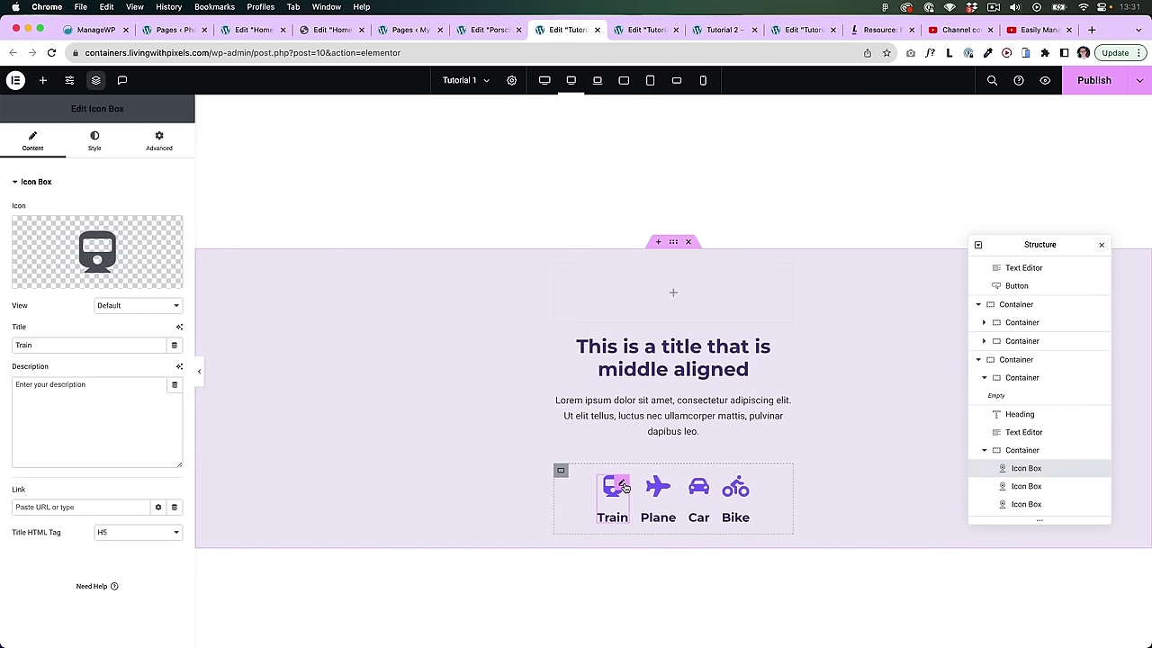
pyautogui.moveTo(623, 487); pyautogui.dragTo(673, 454)
pyautogui.moveTo(635, 532); pyautogui.dragTo(673, 477)
pyautogui.moveTo(653, 576); pyautogui.dragTo(673, 396)
pyautogui.moveTo(673, 462)
pyautogui.mouseDown()
pyautogui.moveTo(702, 437)
pyautogui.moveTo(681, 446)
pyautogui.mouseUp()
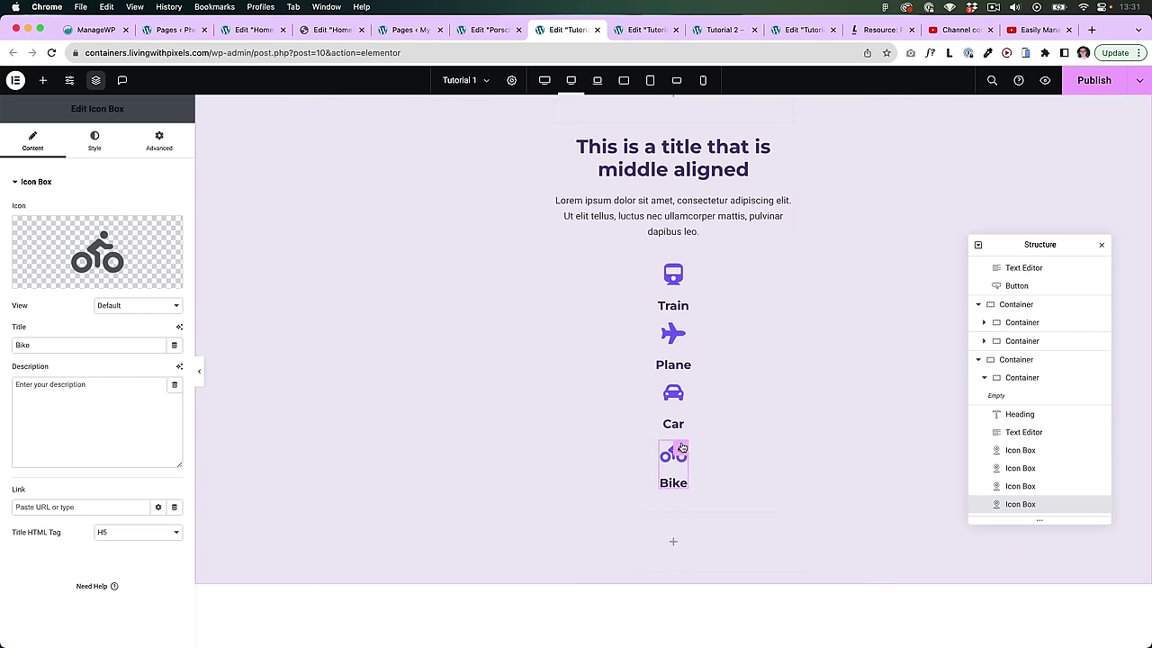
# Step: Delete the two empty nested containers above the heading and below the Bike icon box
pyautogui.scroll(2, 561, 180)
pyautogui.rightClick(560, 168)
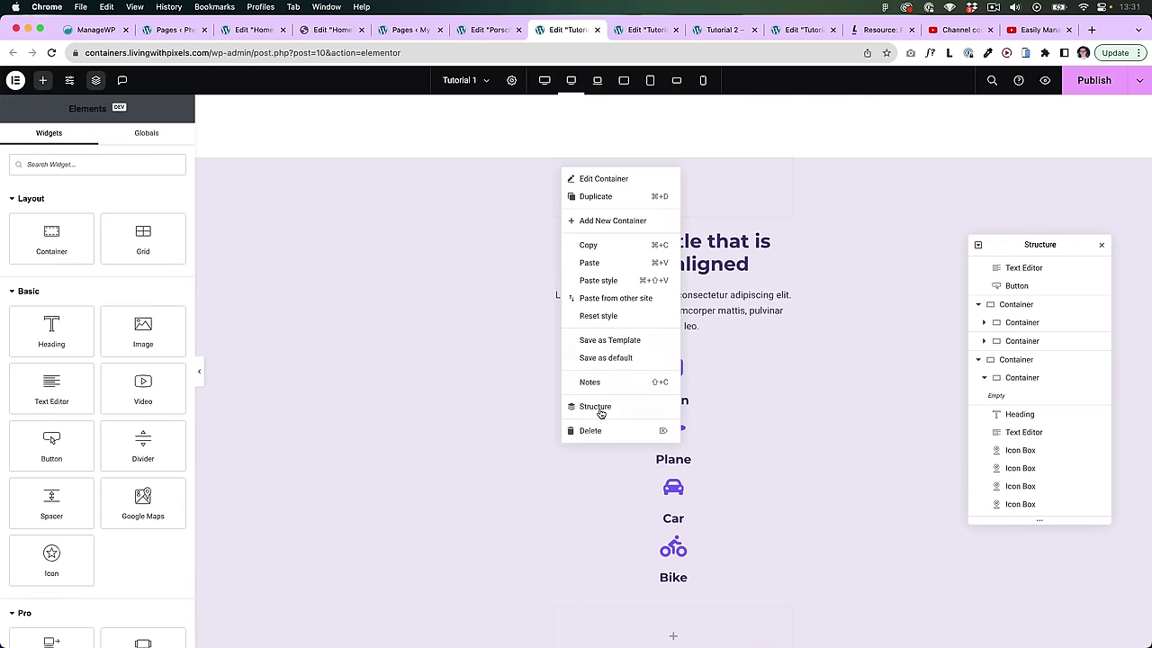
pyautogui.click(592, 431)
pyautogui.rightClick(561, 513)
pyautogui.click(594, 632)
# Step: Set the outer container of the middle-aligned title section to row direction and turn on Wrap
pyautogui.scroll(2, 699, 390)
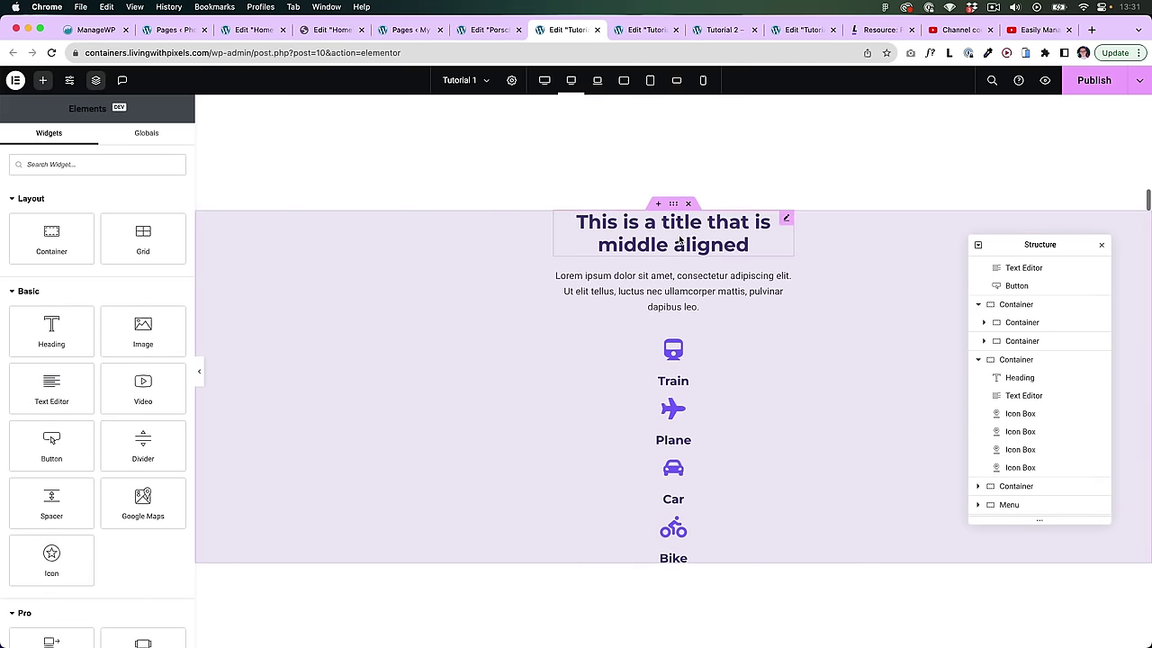
pyautogui.click(673, 203)
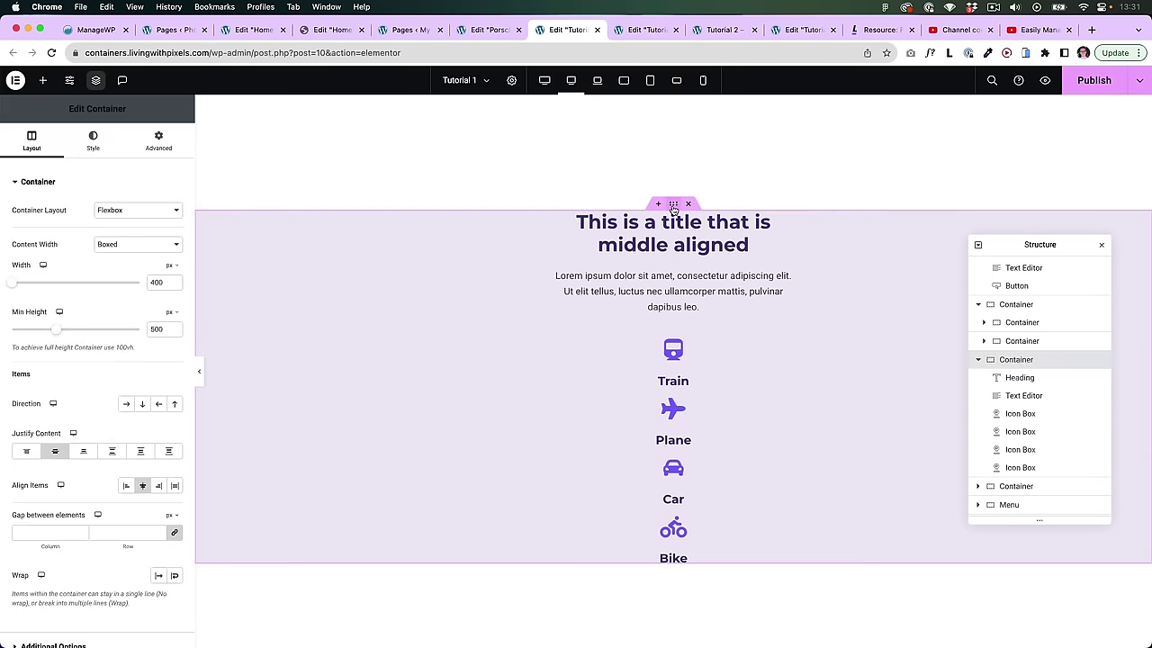
pyautogui.click(127, 406)
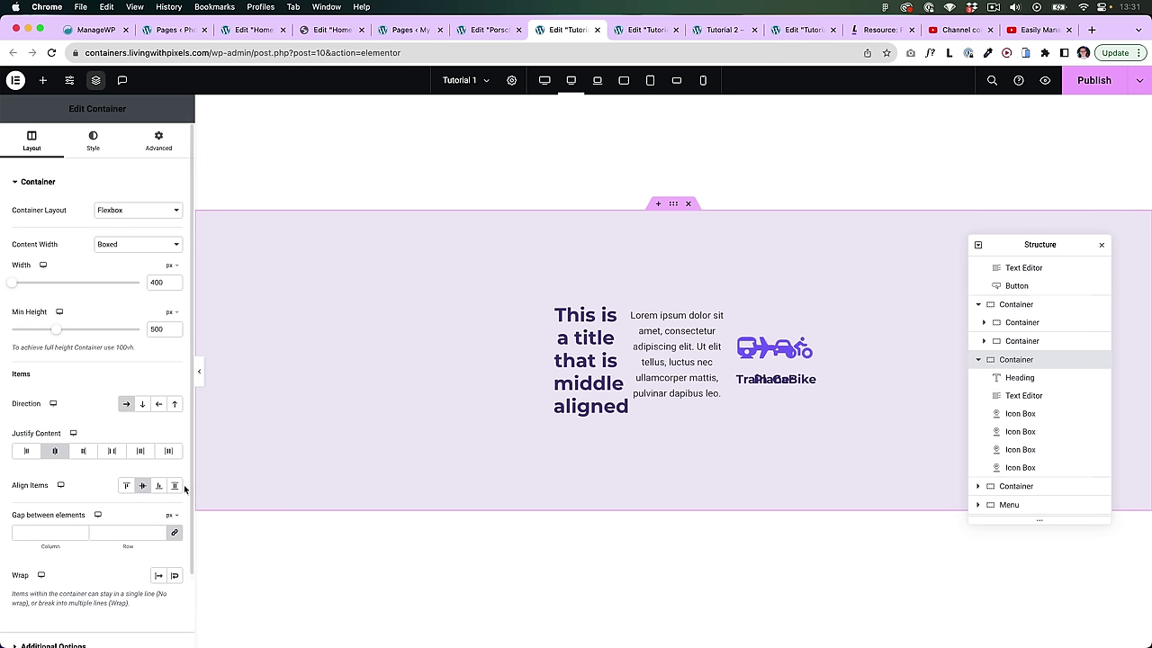
pyautogui.click(175, 577)
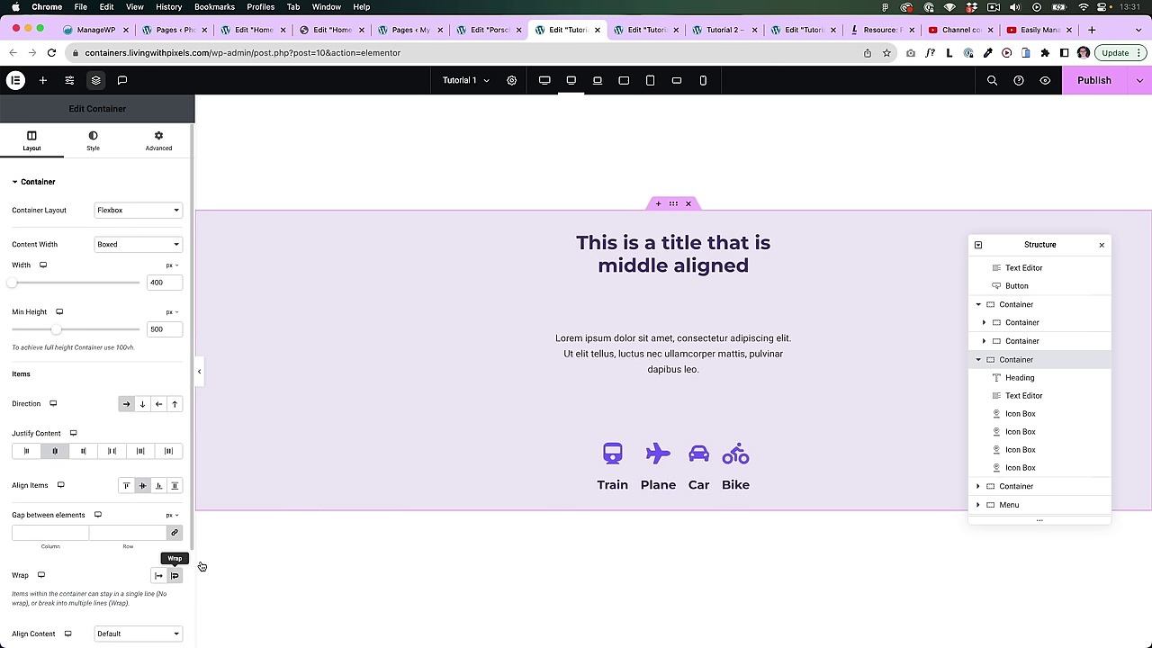
# Step: Try a content width of 500 px on the middle-aligned title container and return it to 400 px
pyautogui.scroll(1, 657, 224)
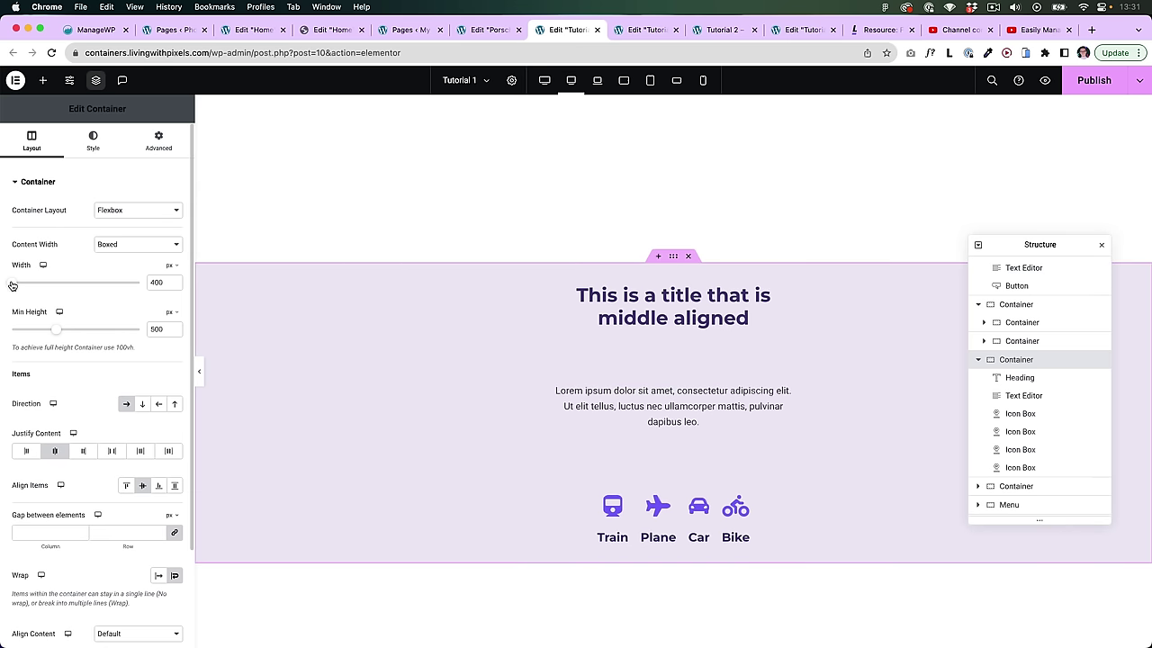
pyautogui.moveTo(15, 287)
pyautogui.mouseDown()
pyautogui.moveTo(27, 286)
pyautogui.moveTo(13, 288)
pyautogui.mouseUp()
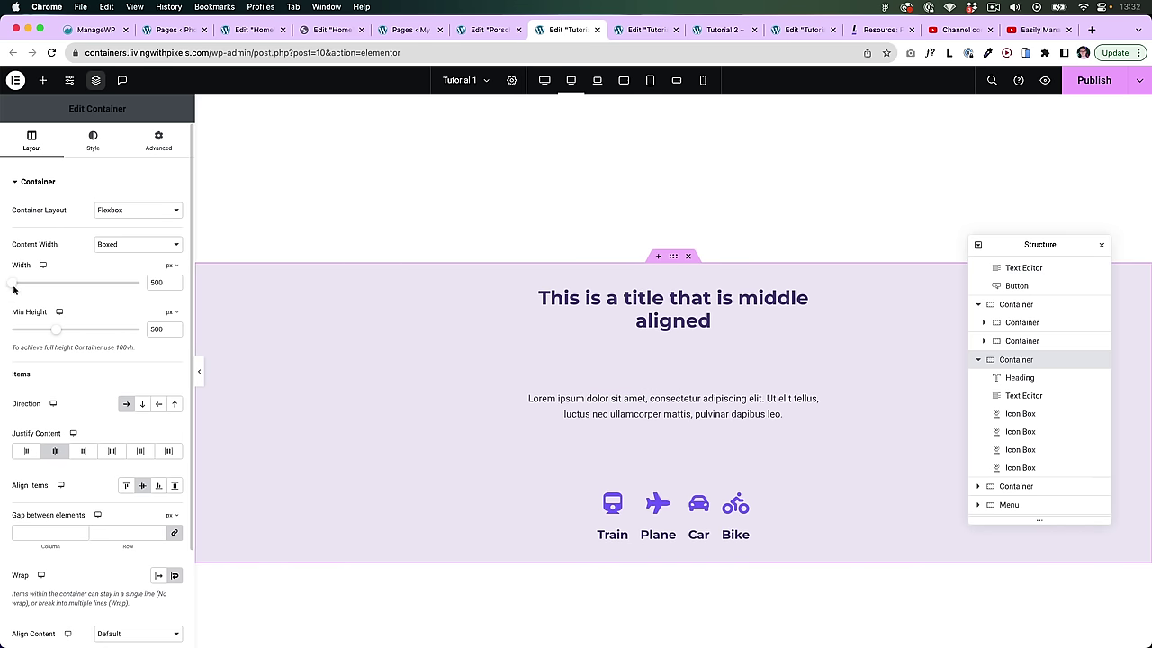
pyautogui.doubleClick(154, 282)
pyautogui.write('400')
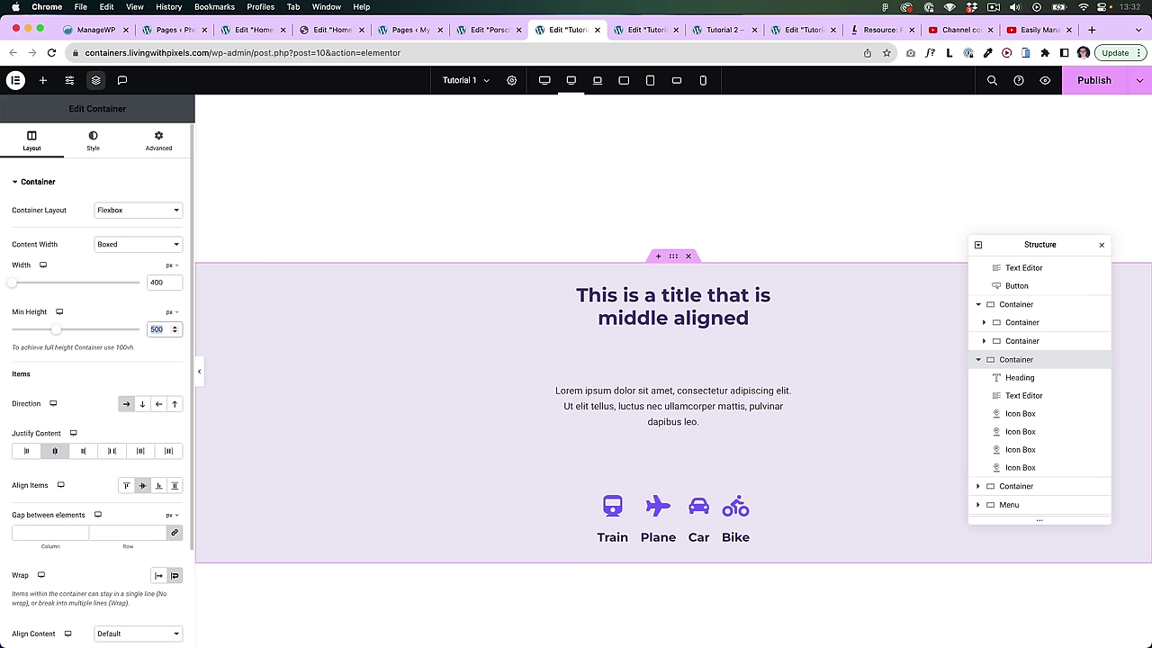
# Step: Clear the middle-aligned title container's minimum height and set its top and bottom padding to 120 px
pyautogui.press('BackSpace')
pyautogui.click(158, 141)
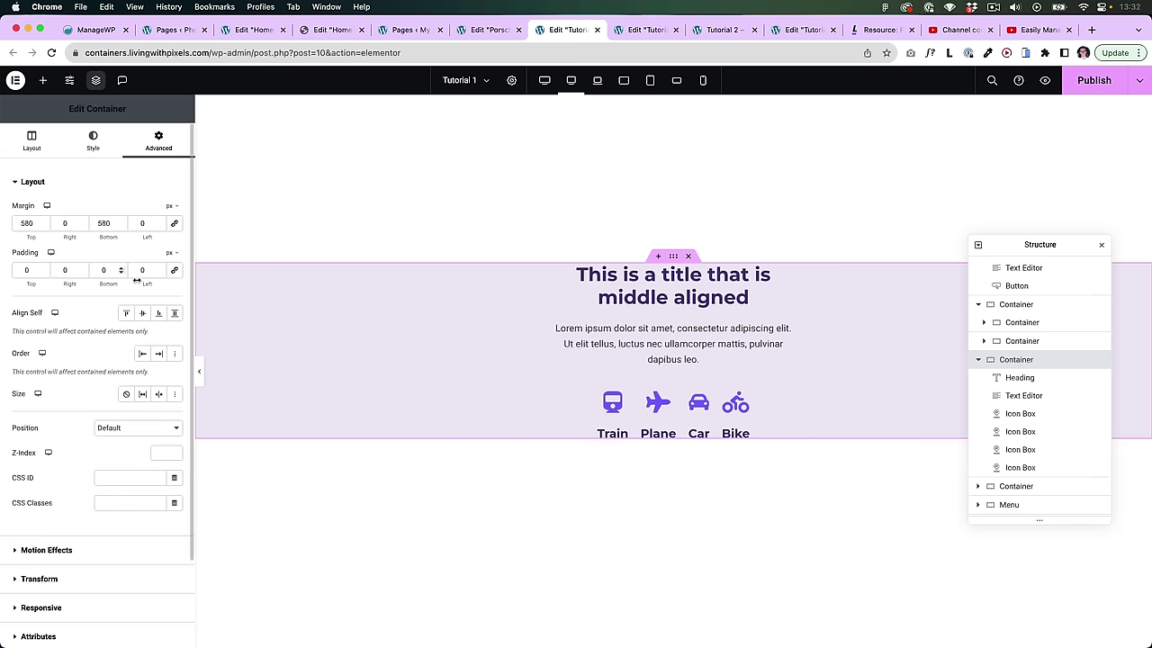
pyautogui.write('120')
pyautogui.doubleClick(105, 270)
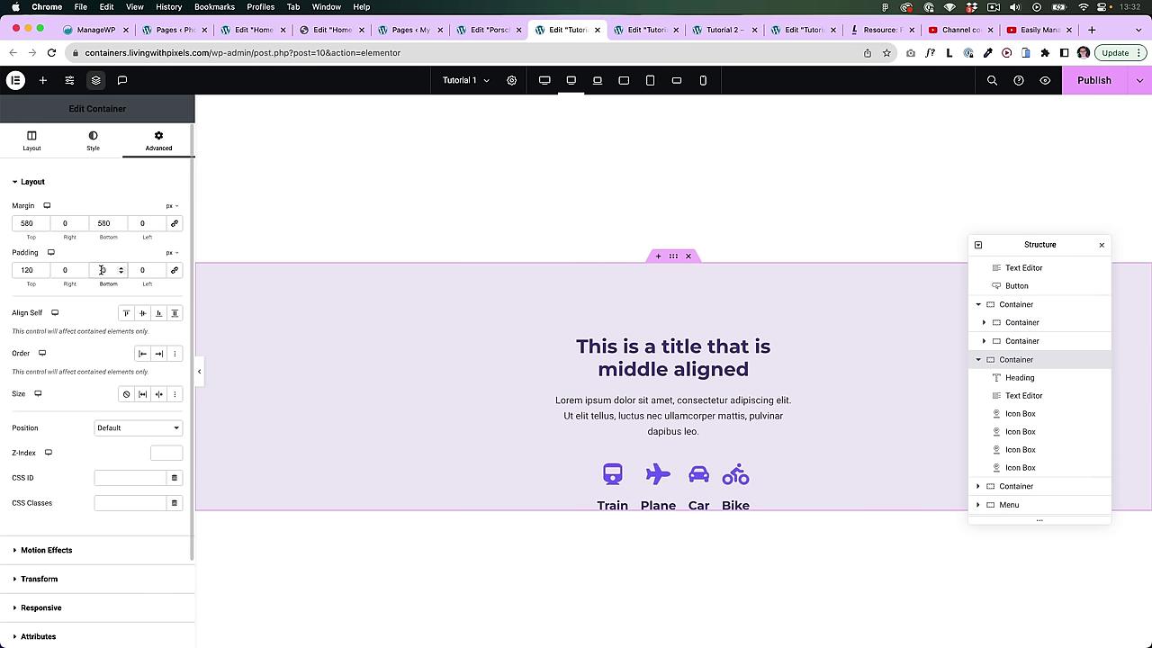
pyautogui.write('120')
# Step: Inspect the Train icon box, the text and the outer container of the middle-aligned title section
pyautogui.scroll(-3, 679, 479)
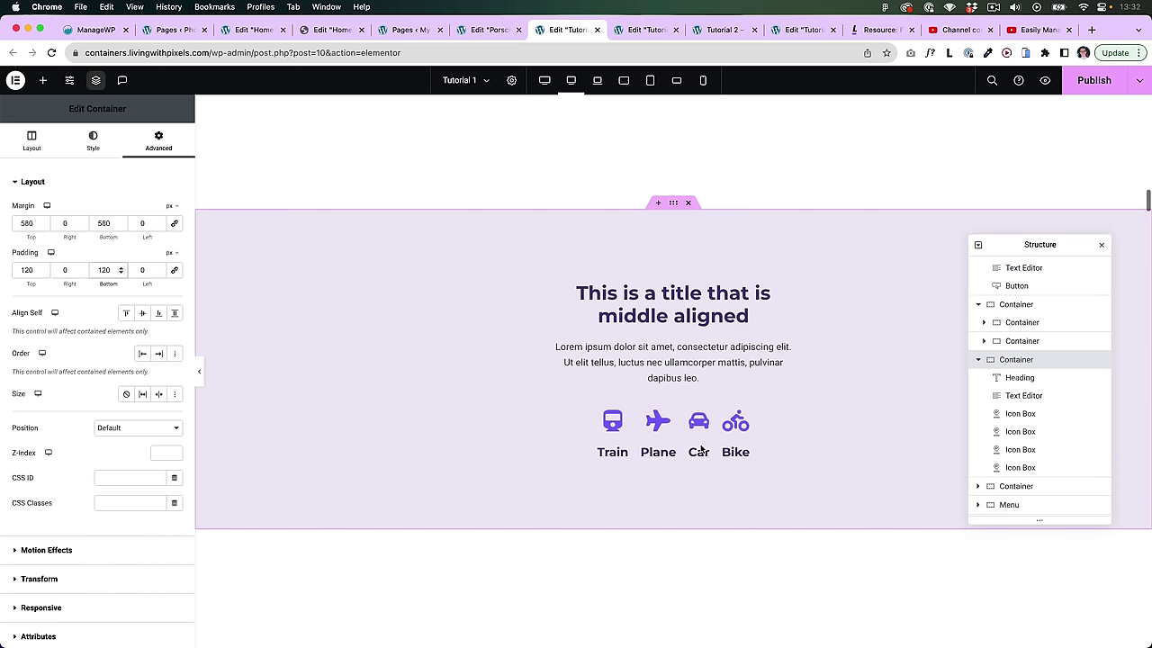
pyautogui.scroll(-1, 645, 470)
pyautogui.click(615, 404)
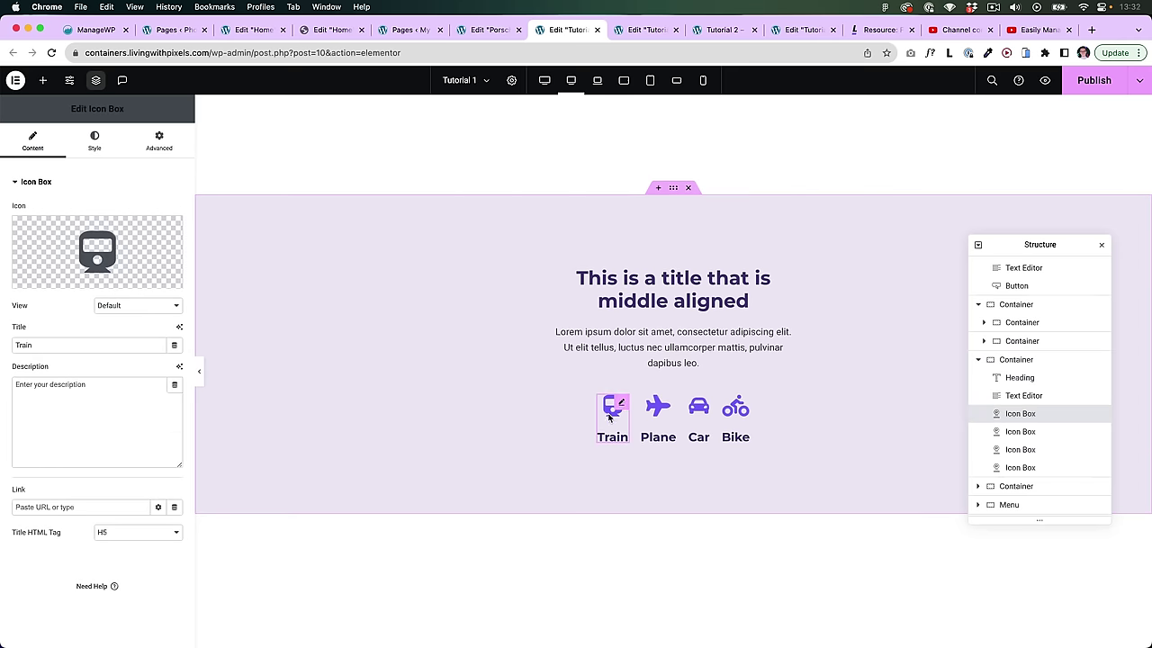
pyautogui.click(699, 361)
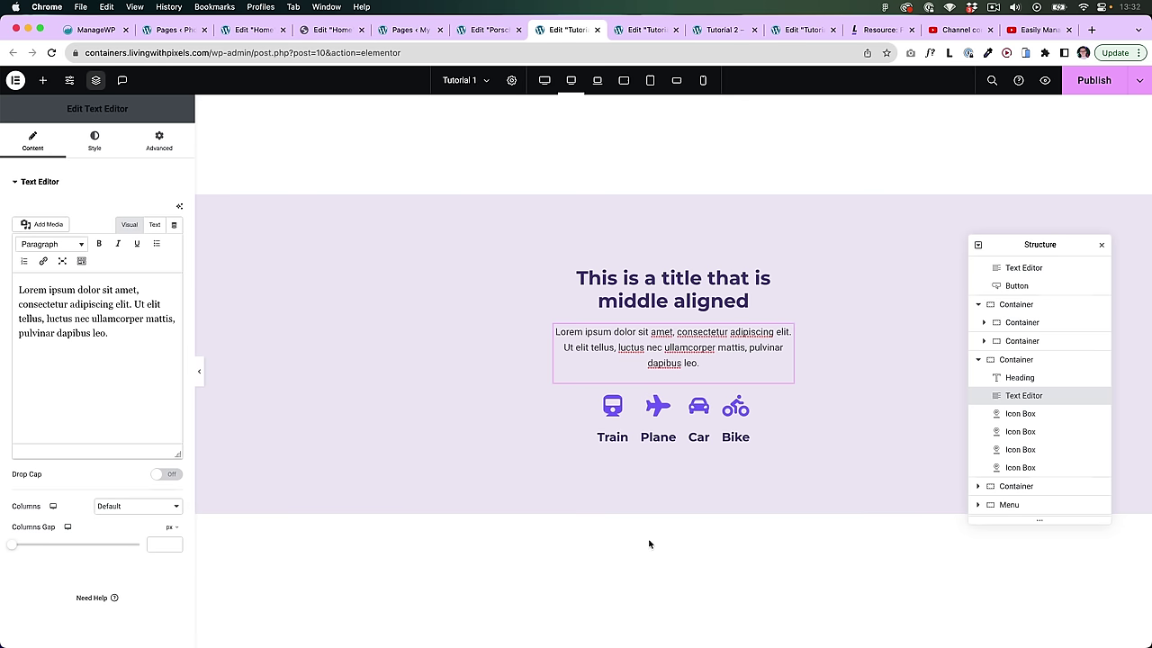
pyautogui.scroll(1, 644, 282)
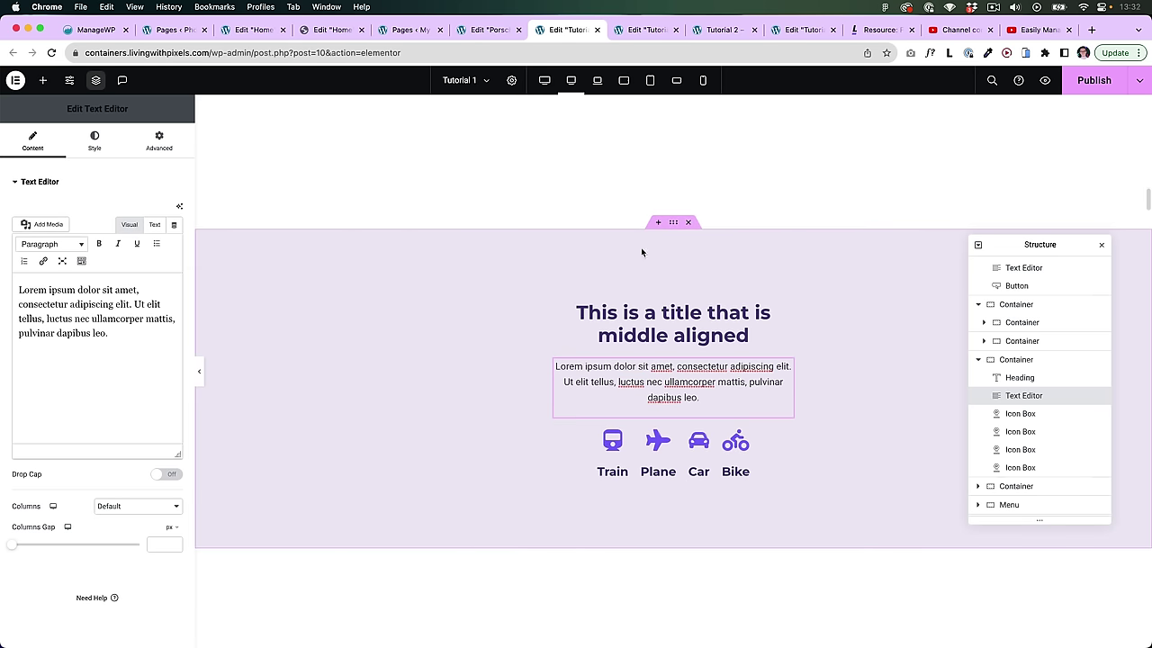
pyautogui.click(677, 223)
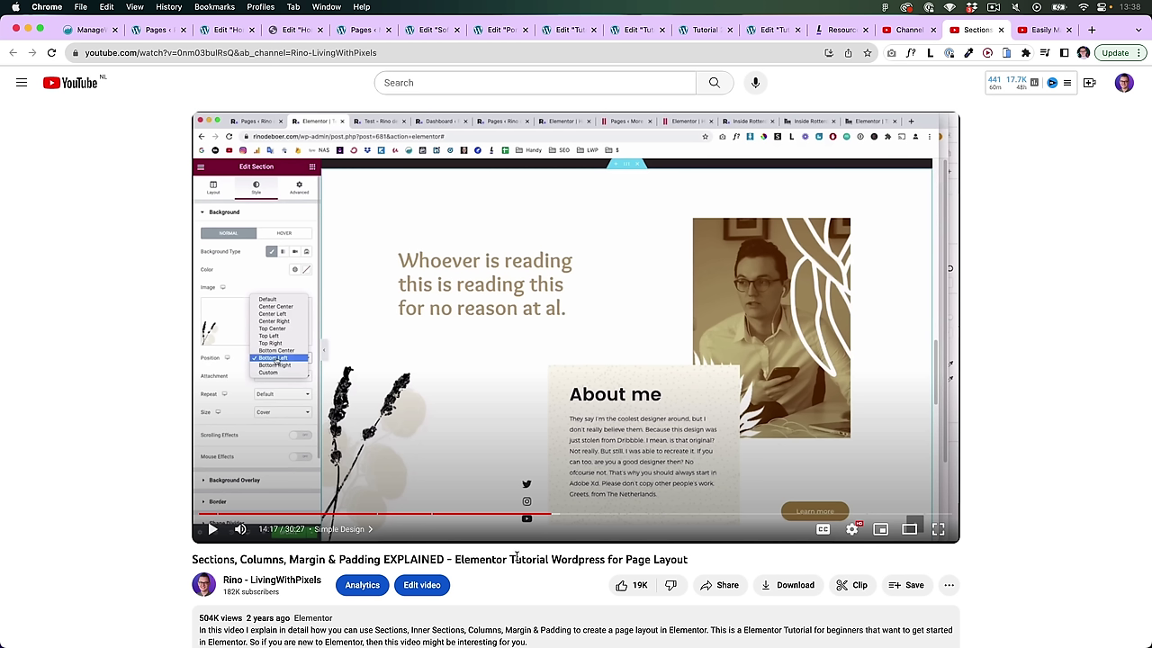
# Step: Switch to the Soft flower design page and open the outer container's layout settings
pyautogui.press('super+6')
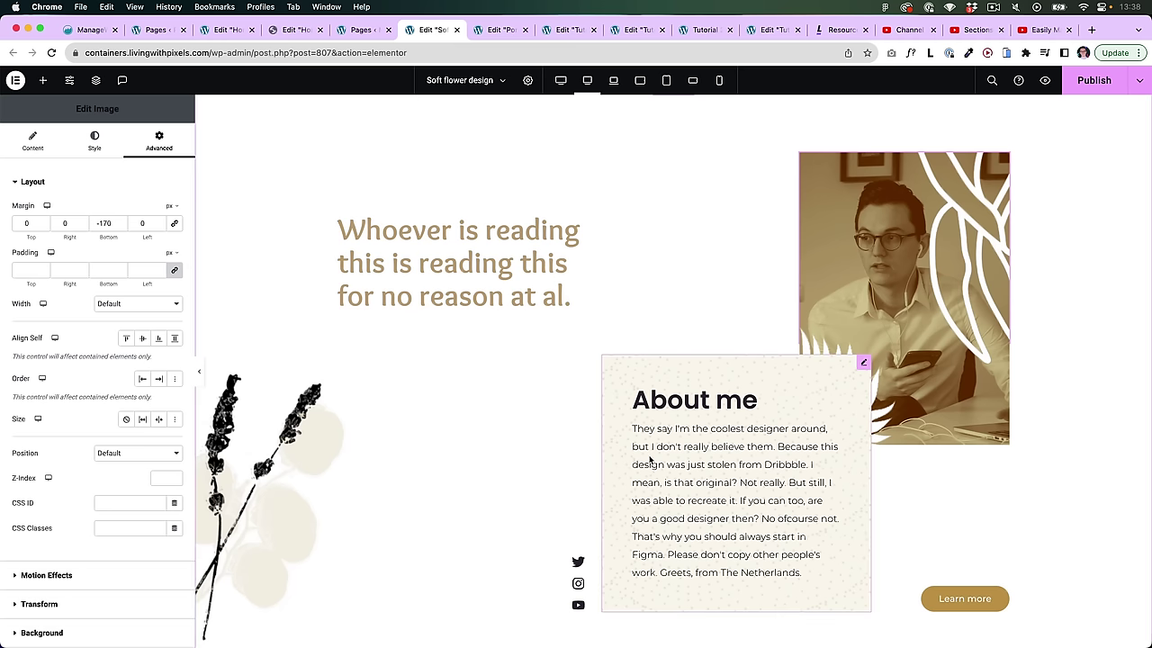
pyautogui.scroll(1, 657, 466)
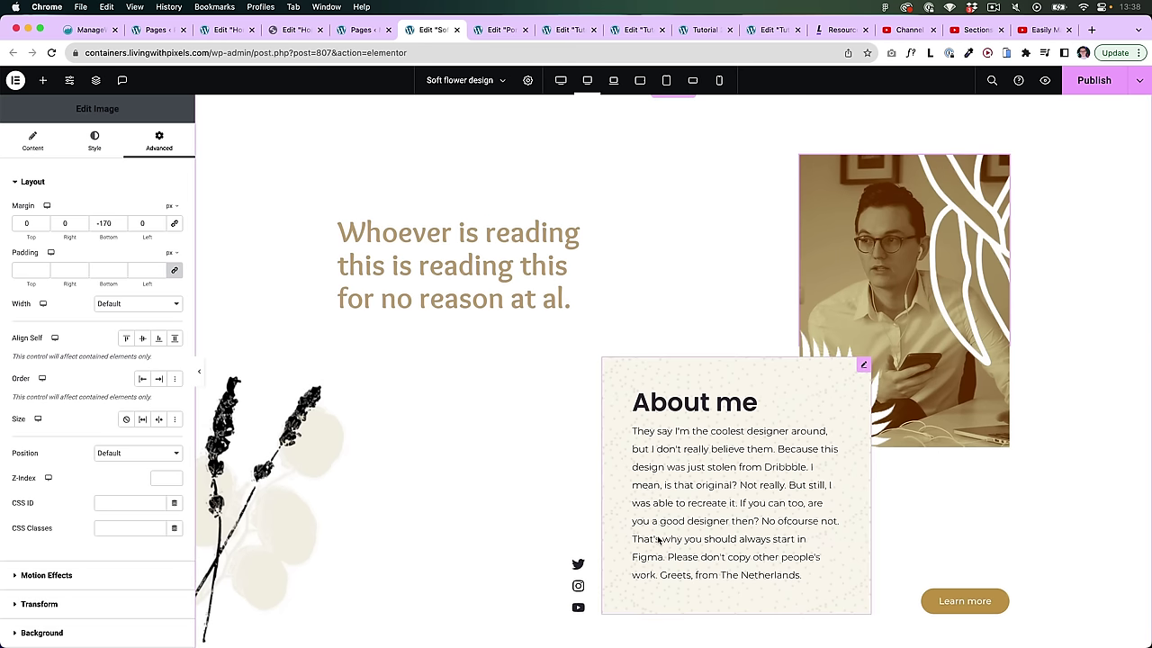
pyautogui.scroll(1, 658, 539)
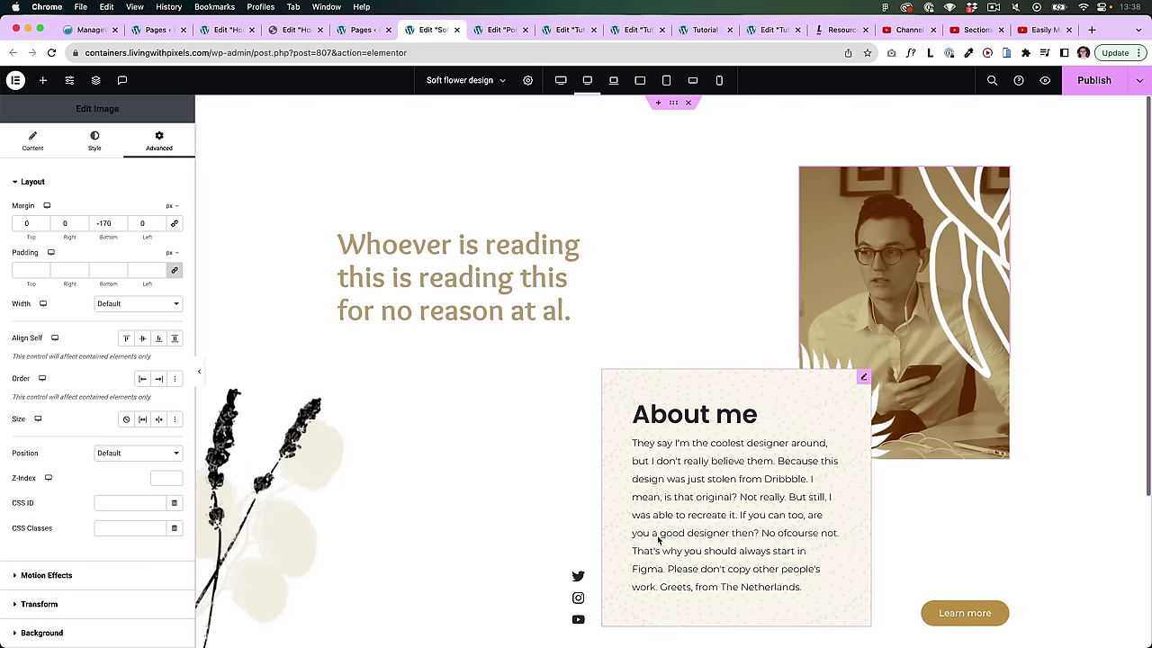
pyautogui.click(673, 105)
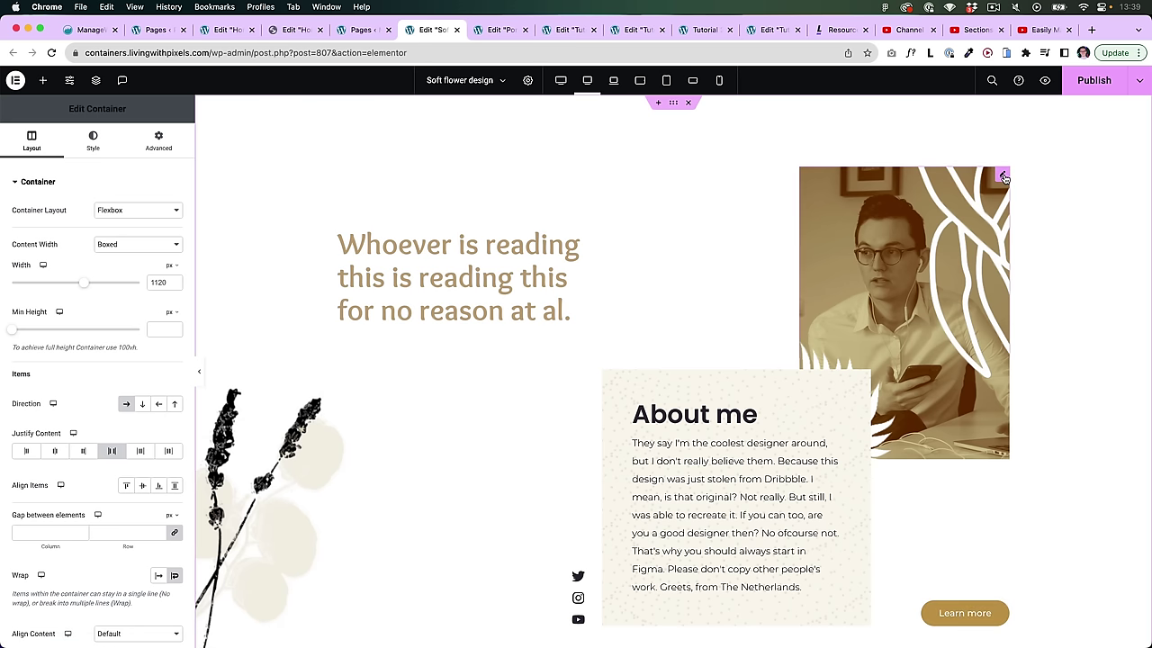
# Step: Set the portrait image's bottom margin to 0 to see its effect on the About me box, and undo the change
pyautogui.click(1004, 177)
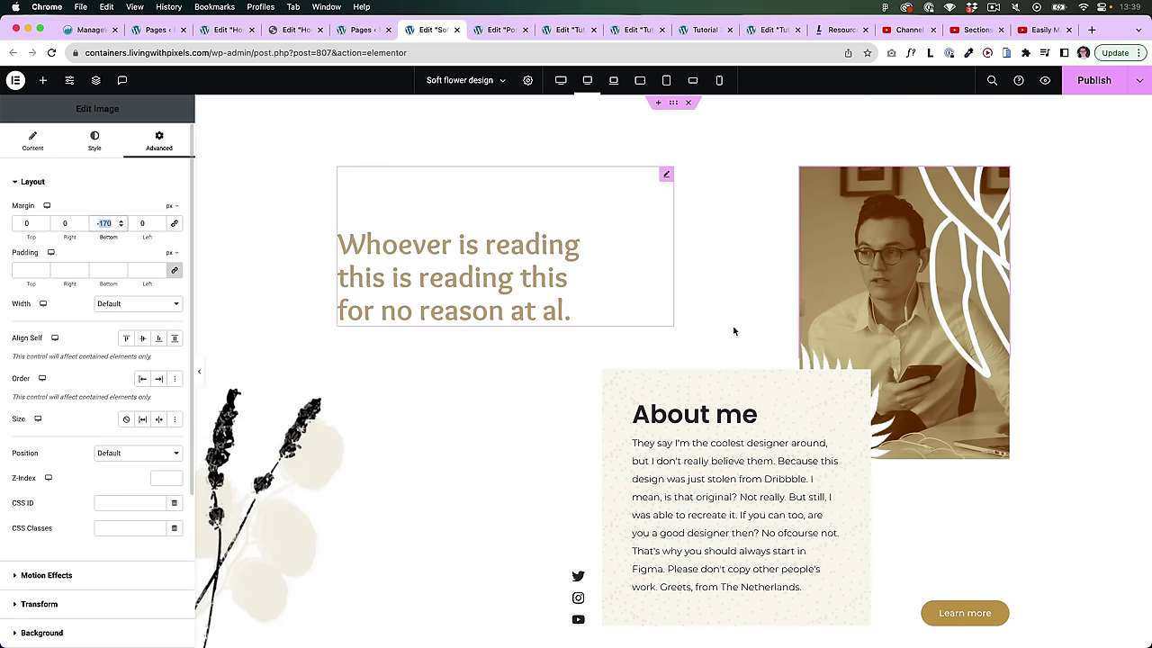
pyautogui.write('0')
pyautogui.scroll(-2, 778, 431)
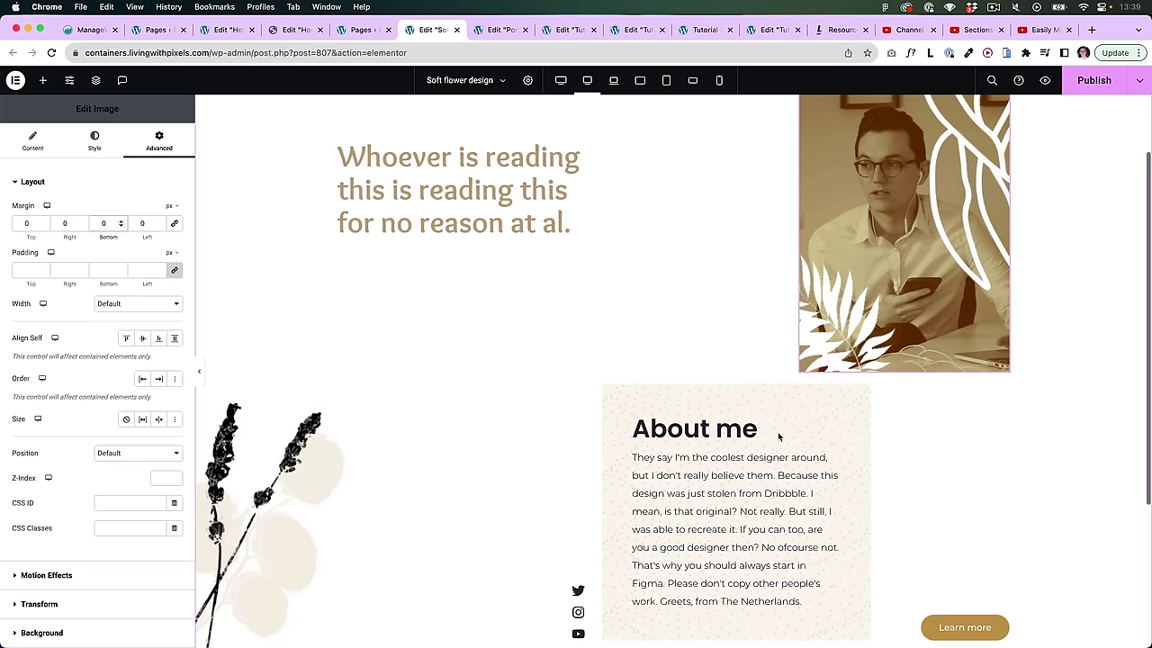
pyautogui.scroll(2, 888, 514)
pyautogui.press('super+z')
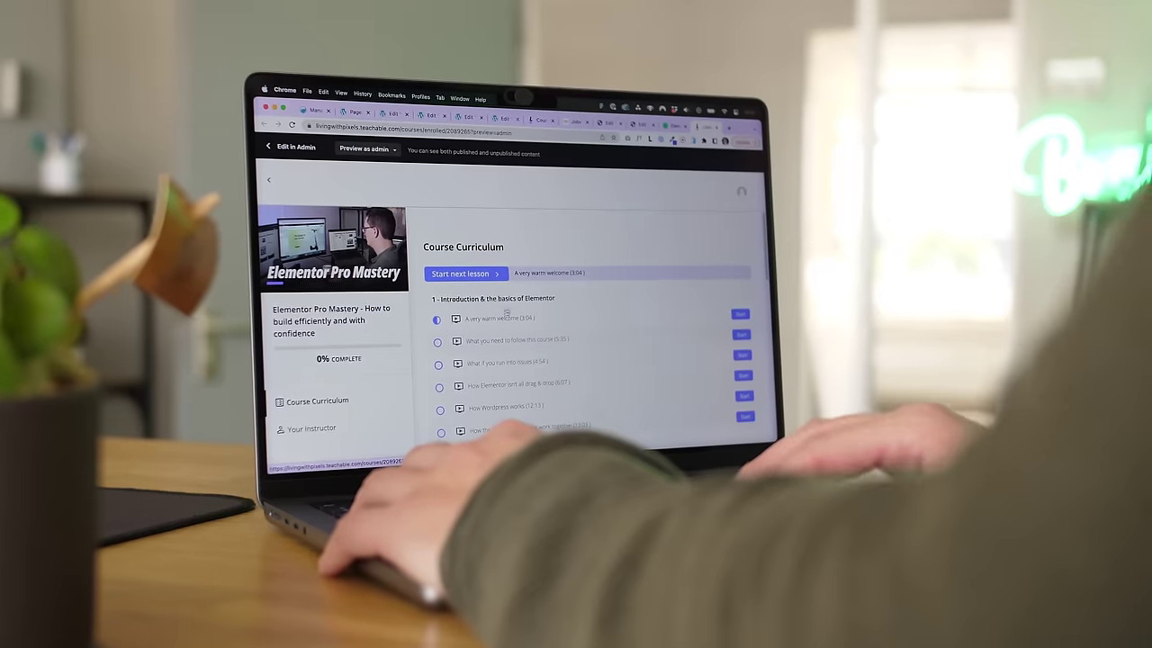
pyautogui.scroll(-3, 547, 327)
pyautogui.scroll(-4, 547, 328)
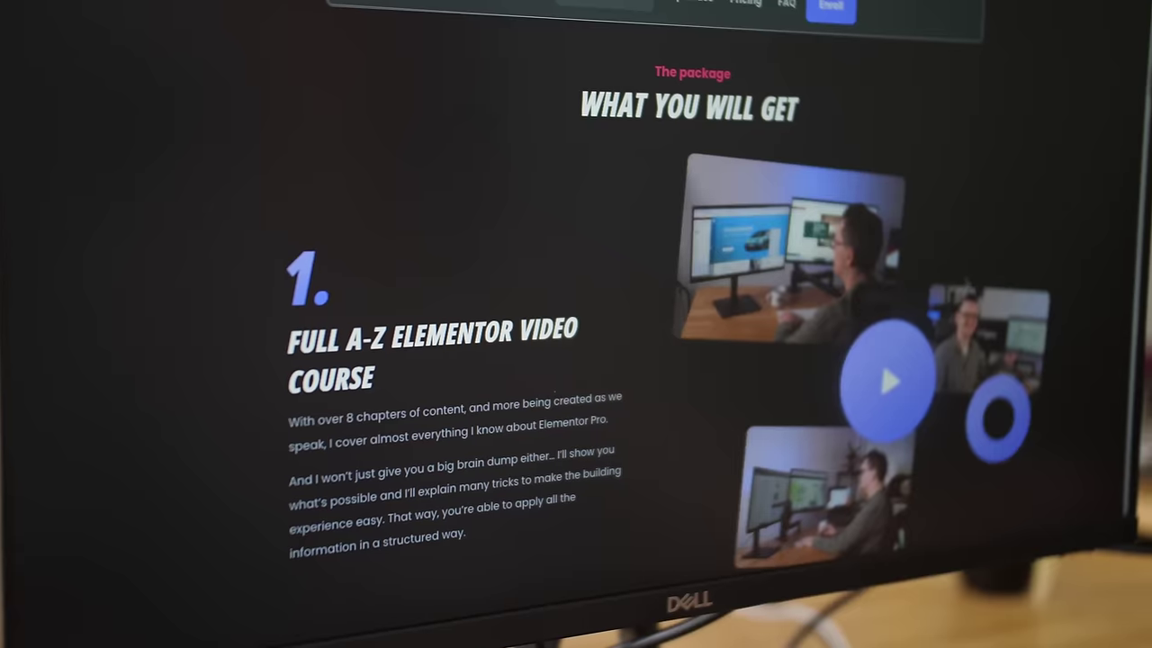
pyautogui.scroll(-3, 575, 324)
pyautogui.scroll(-3, 576, 323)
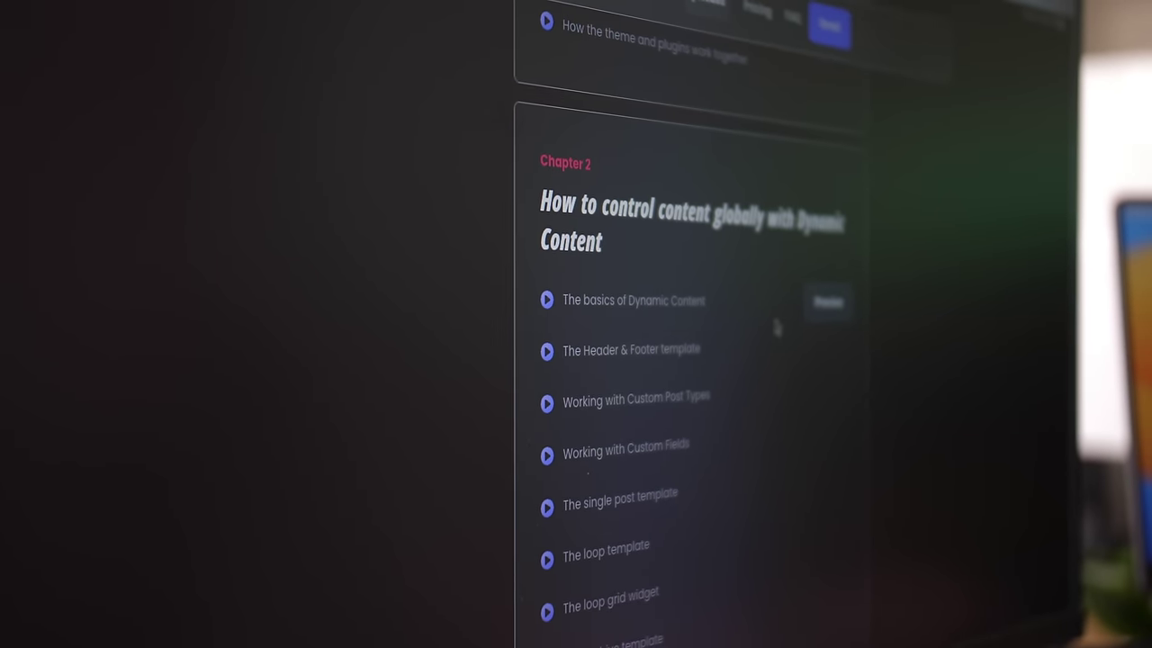
pyautogui.scroll(-3, 601, 329)
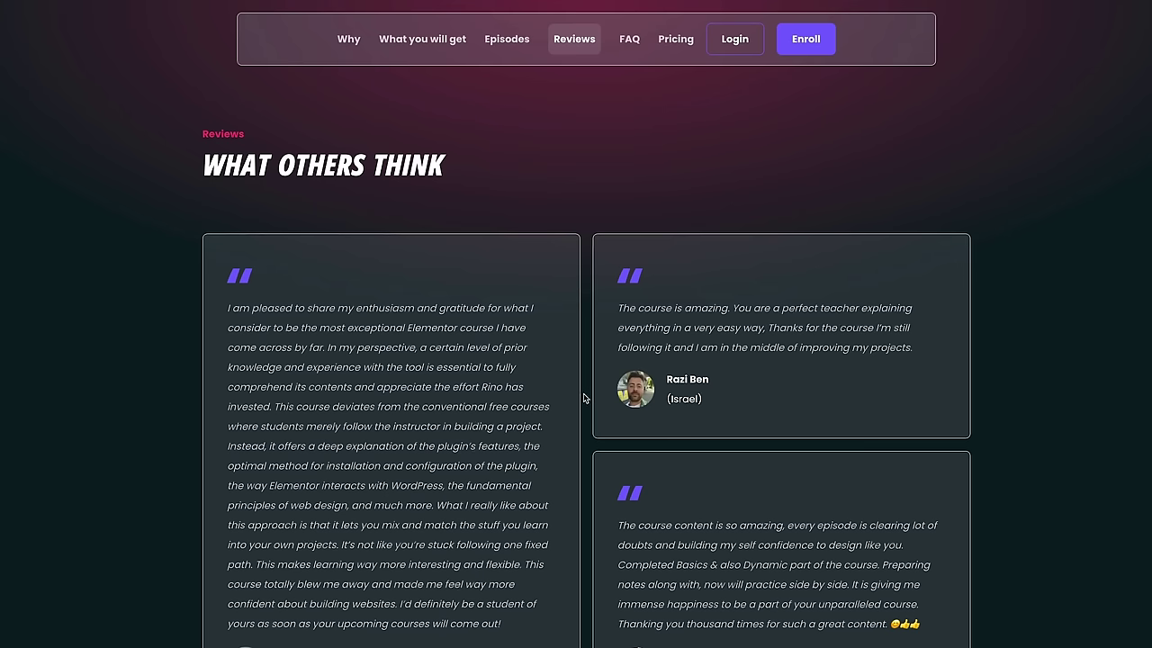
pyautogui.scroll(-2, 583, 398)
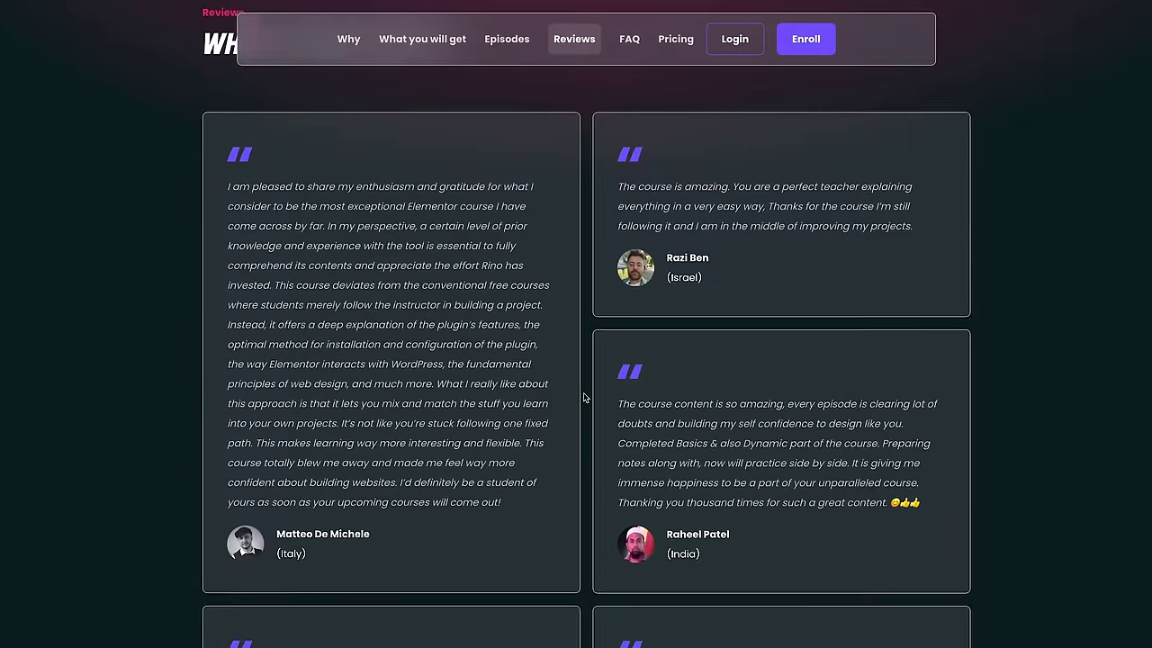
pyautogui.scroll(-3, 583, 398)
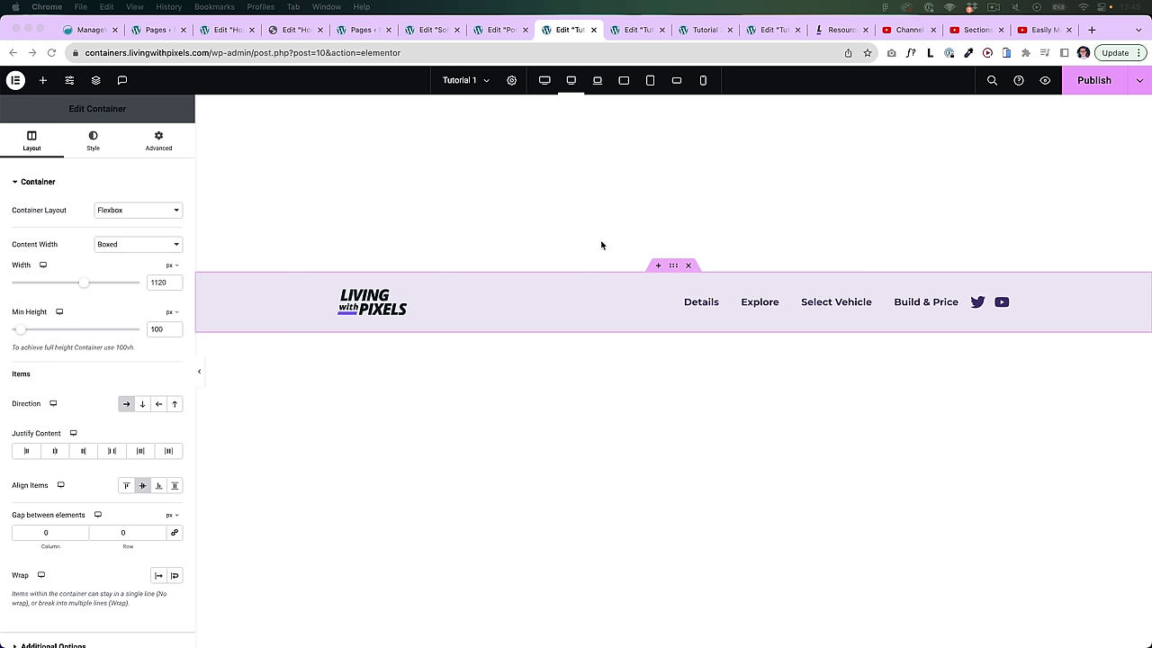
# Step: On the Tutorial 2 page in tablet portrait view, set the order of the left-aligned title section's image to Start
pyautogui.hotkey('ctrl', 'Tab')
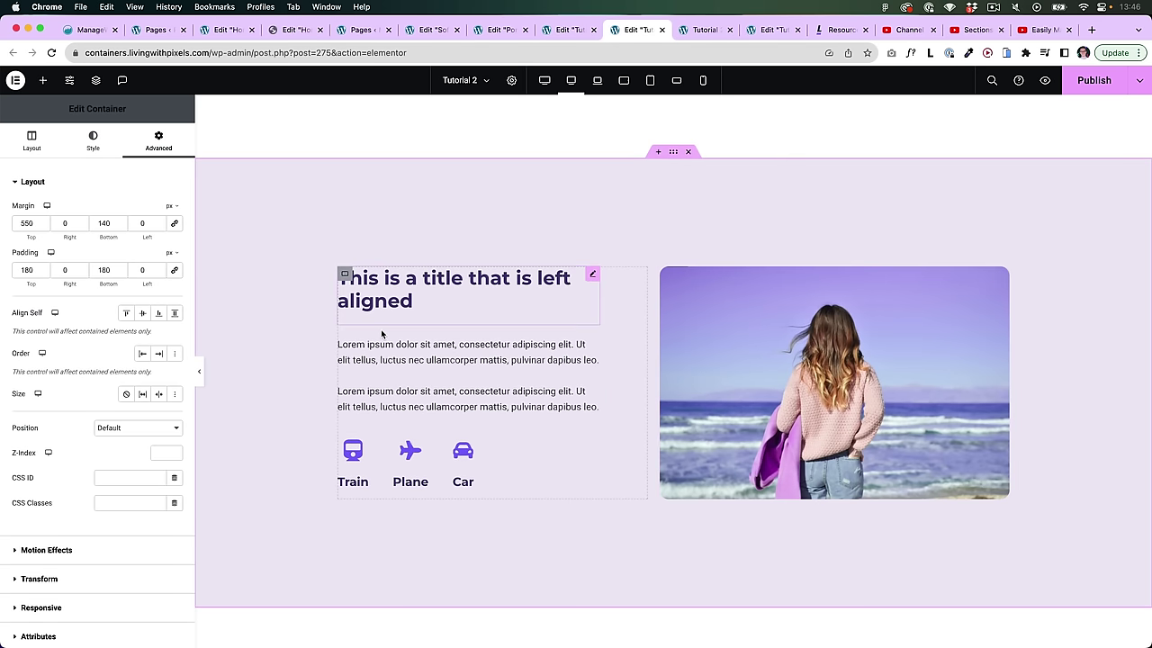
pyautogui.click(648, 86)
pyautogui.scroll(-2, 648, 422)
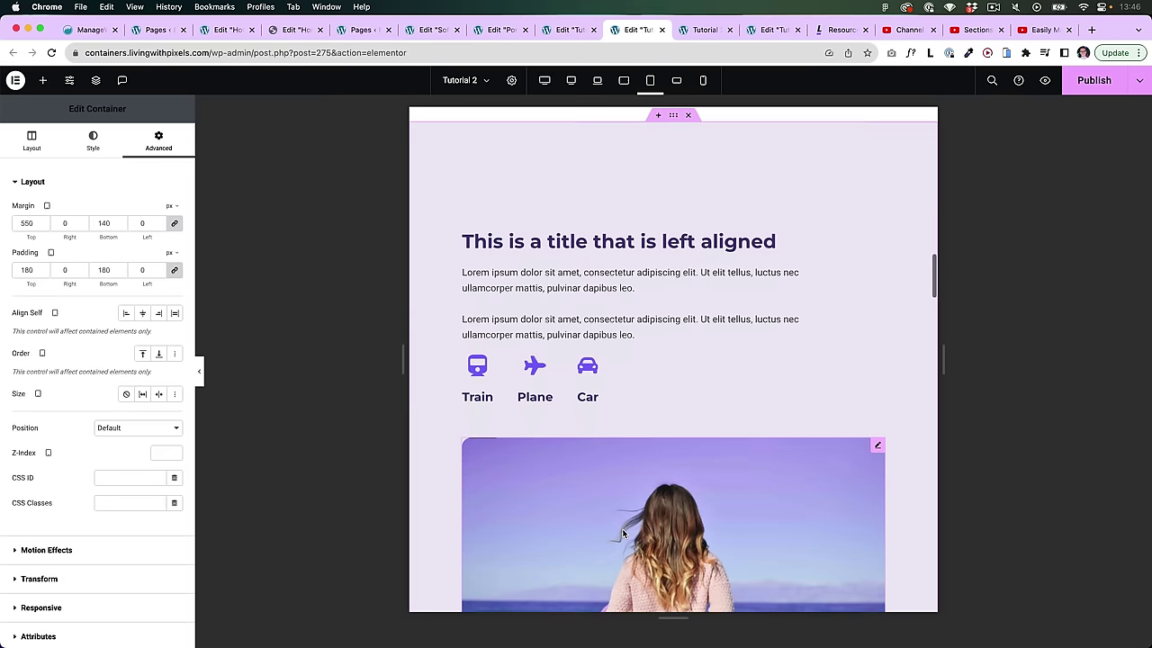
pyautogui.click(879, 423)
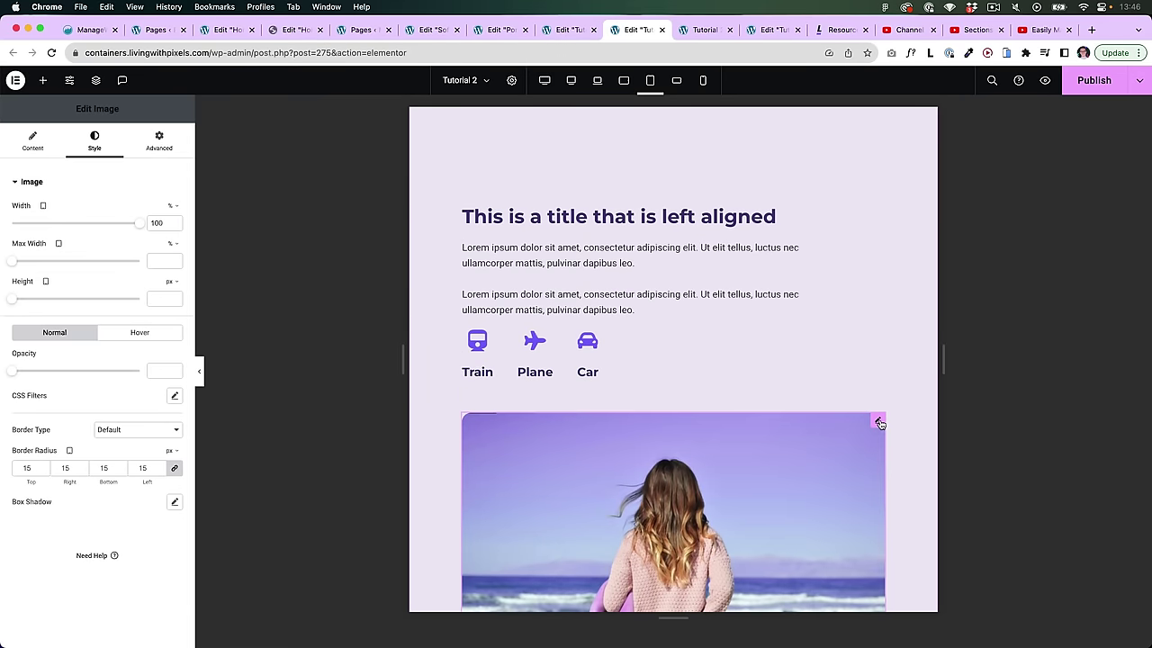
pyautogui.click(158, 144)
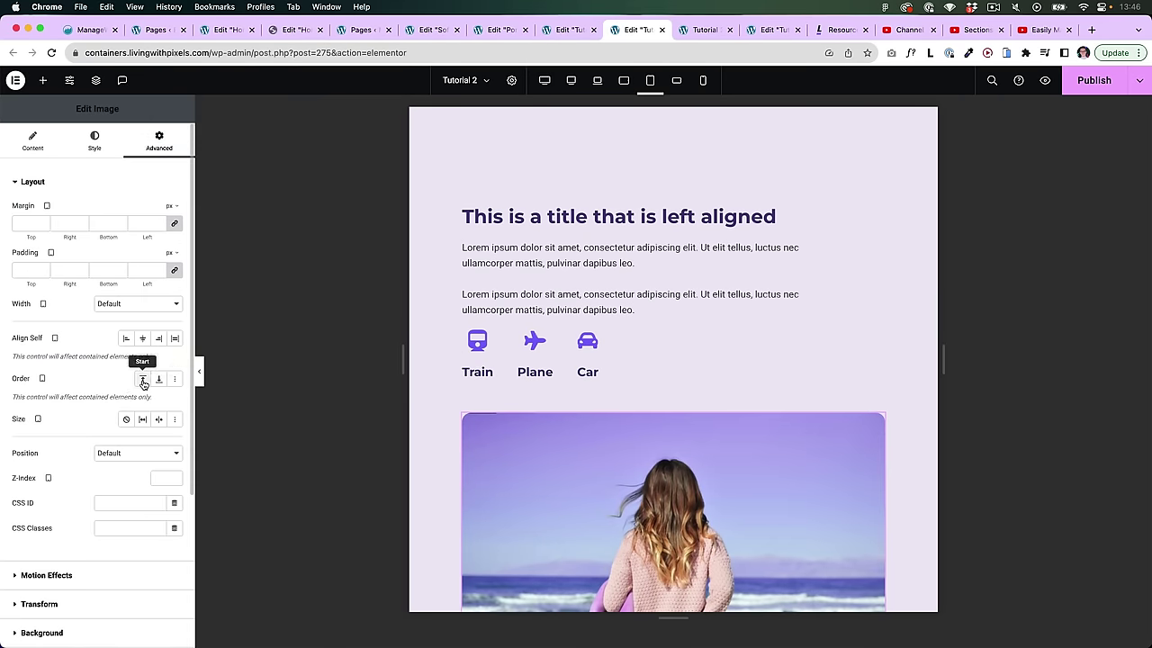
pyautogui.click(142, 379)
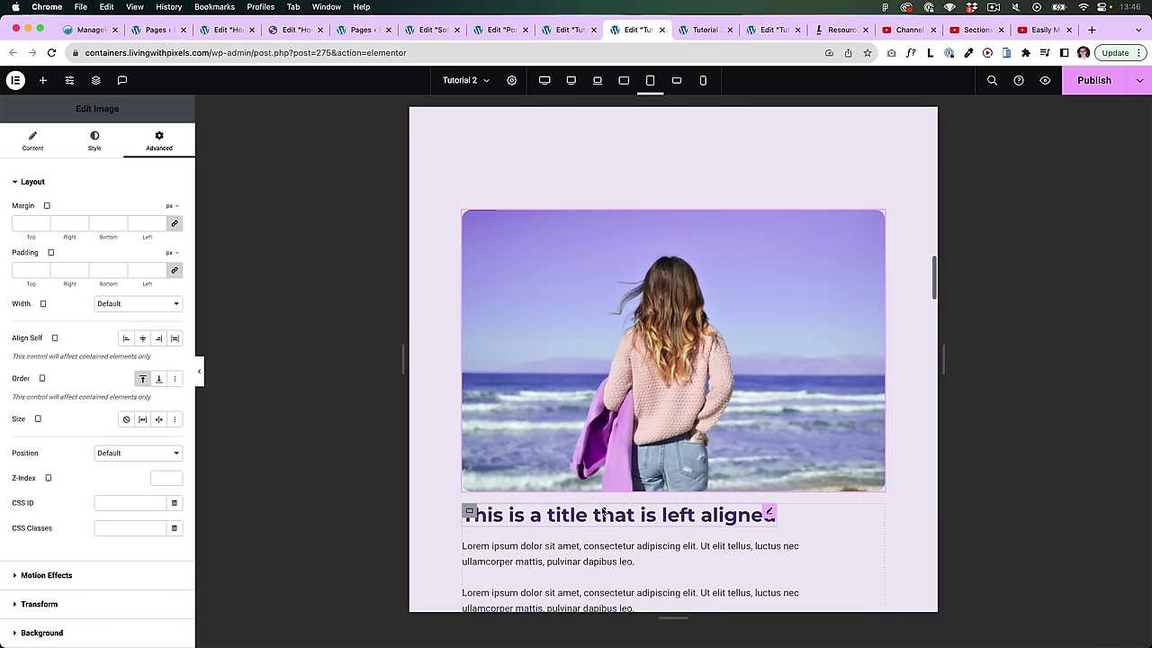
# Step: Check the image, title, text and icon box order of the section in mobile portrait view
pyautogui.click(702, 80)
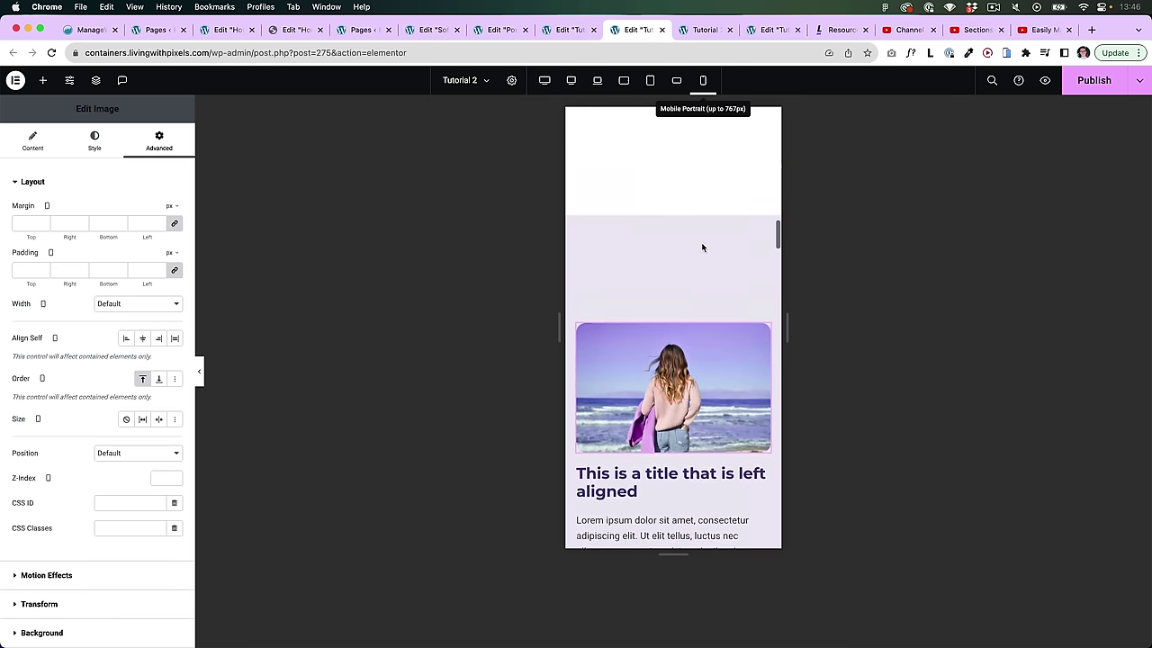
pyautogui.scroll(-2, 701, 270)
pyautogui.scroll(-3, 725, 433)
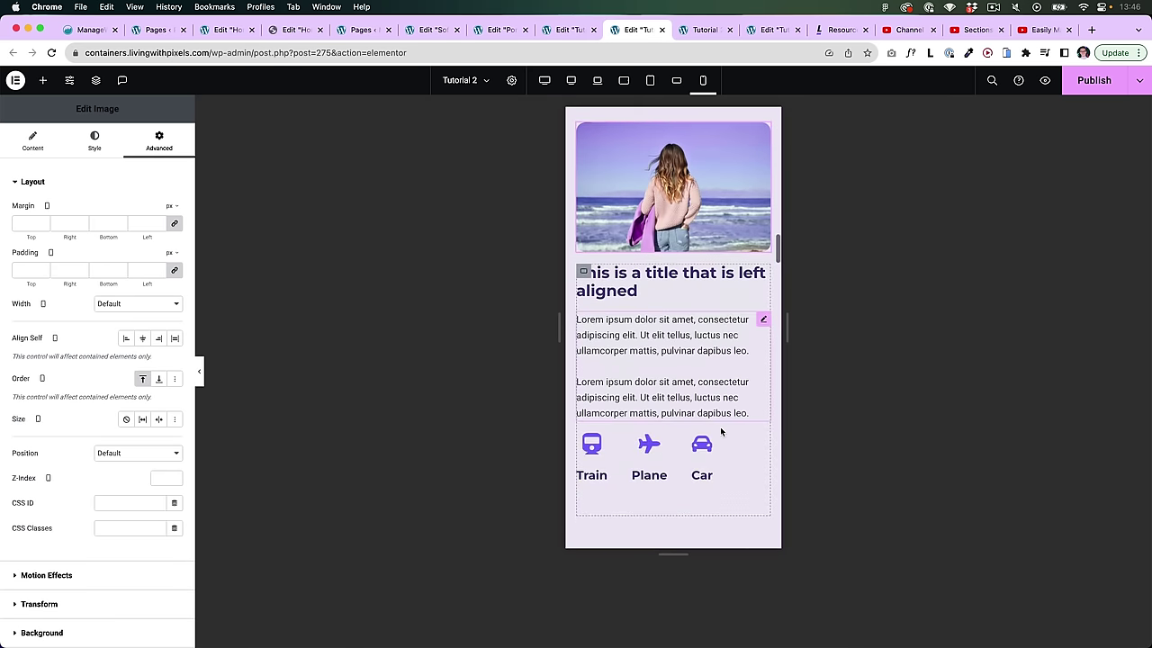
# Step: On the Tutorial 1 page in tablet portrait view, set the header menu's order to End
pyautogui.press('super+alt+Left')
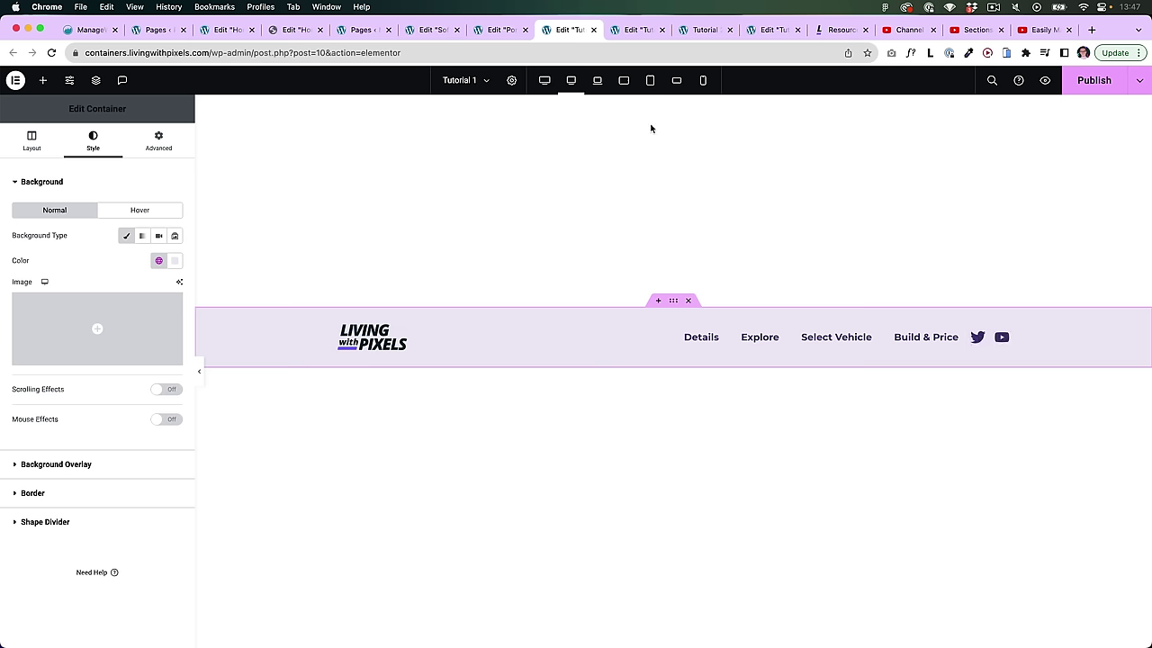
pyautogui.click(650, 81)
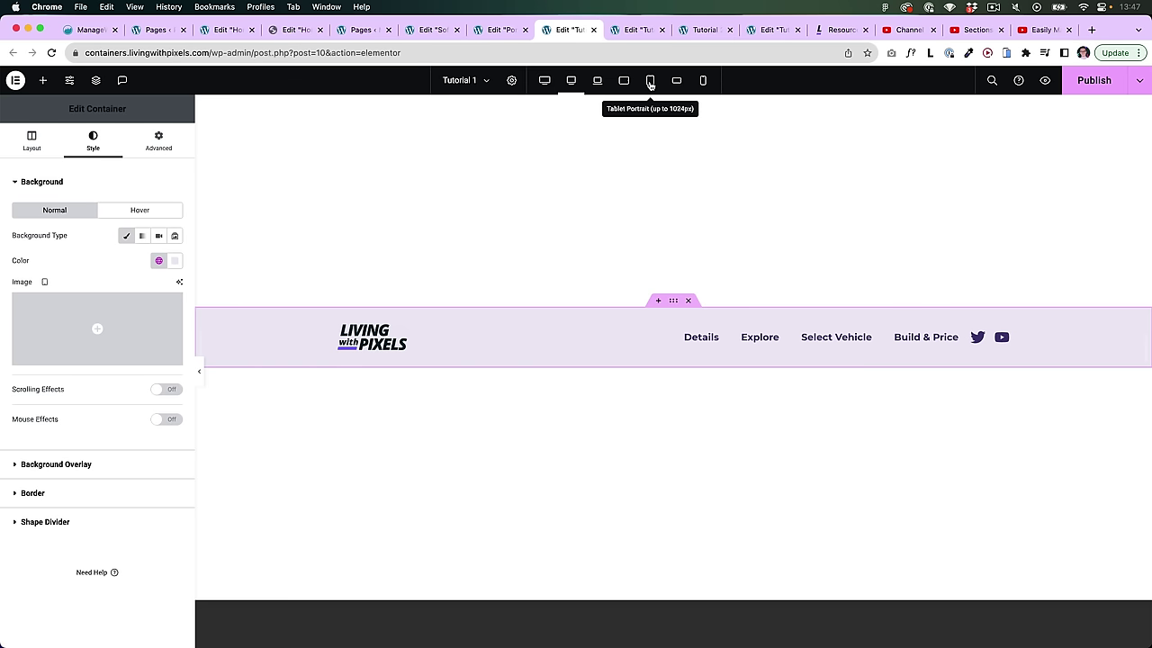
pyautogui.scroll(-1, 838, 373)
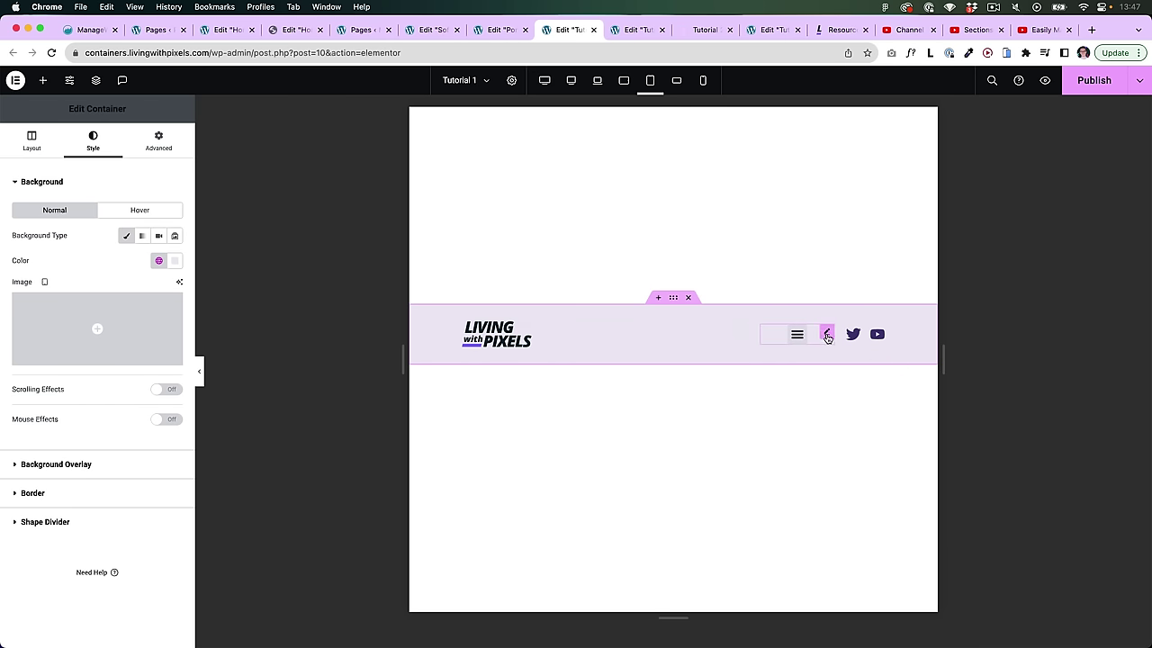
pyautogui.click(827, 334)
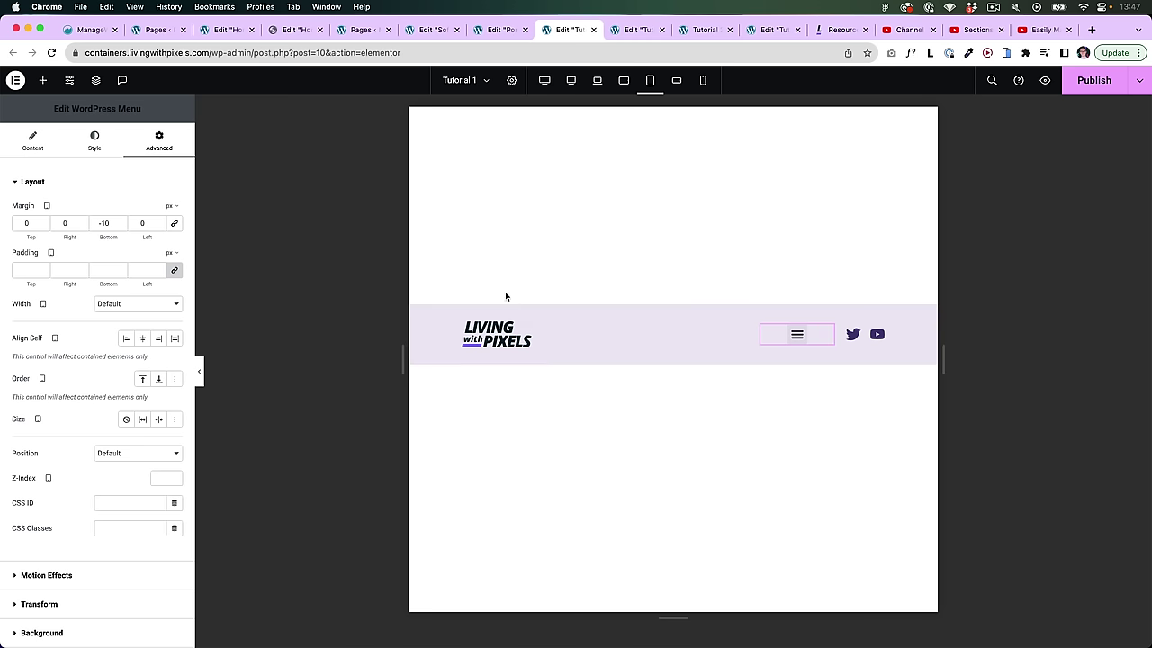
pyautogui.click(159, 381)
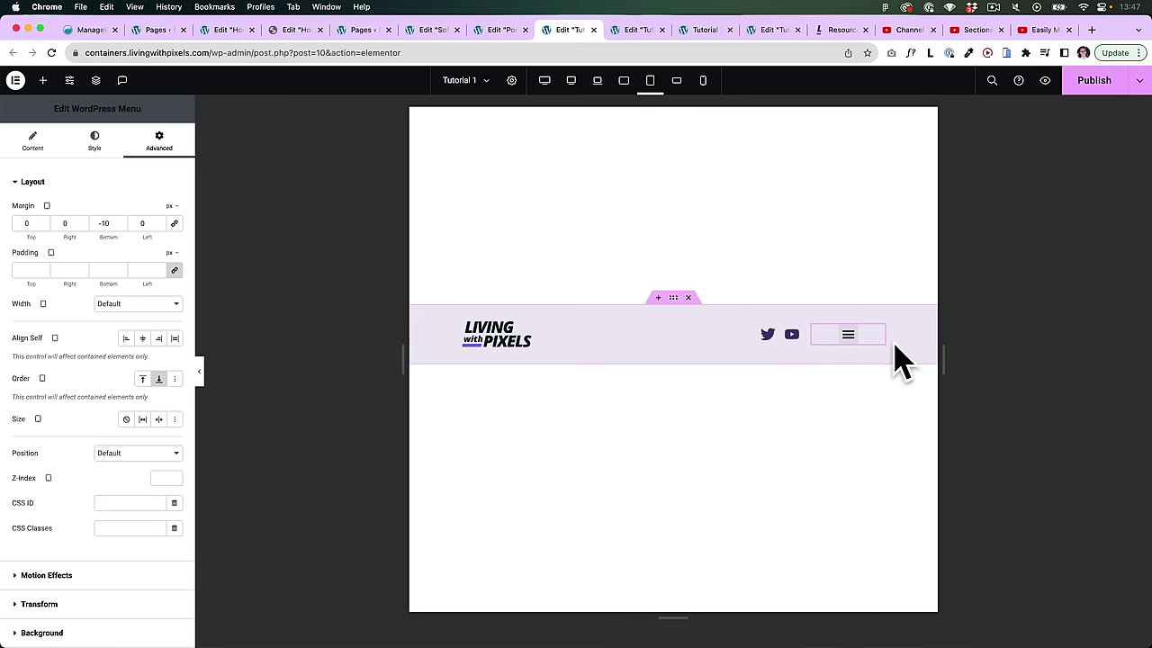
# Step: Give the header menu a custom width of 42 px in tablet portrait view
pyautogui.click(128, 306)
pyautogui.click(126, 342)
pyautogui.moveTo(15, 340); pyautogui.dragTo(16, 347)
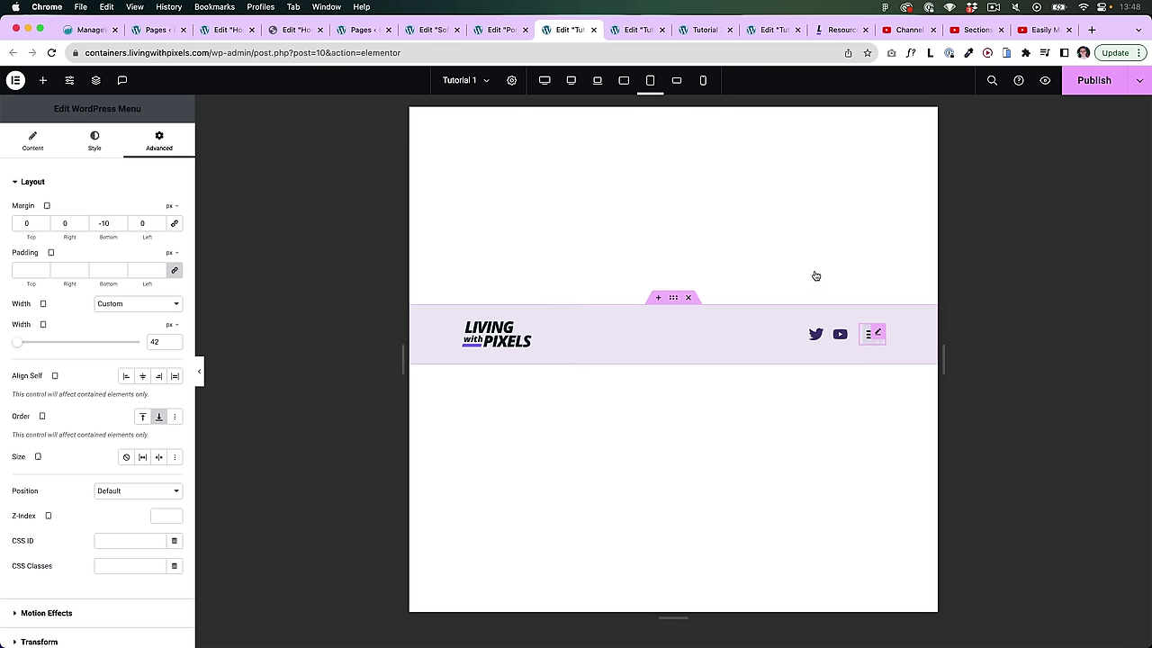
# Step: Check the header layout in mobile portrait view, opening and closing the hamburger menu
pyautogui.click(704, 81)
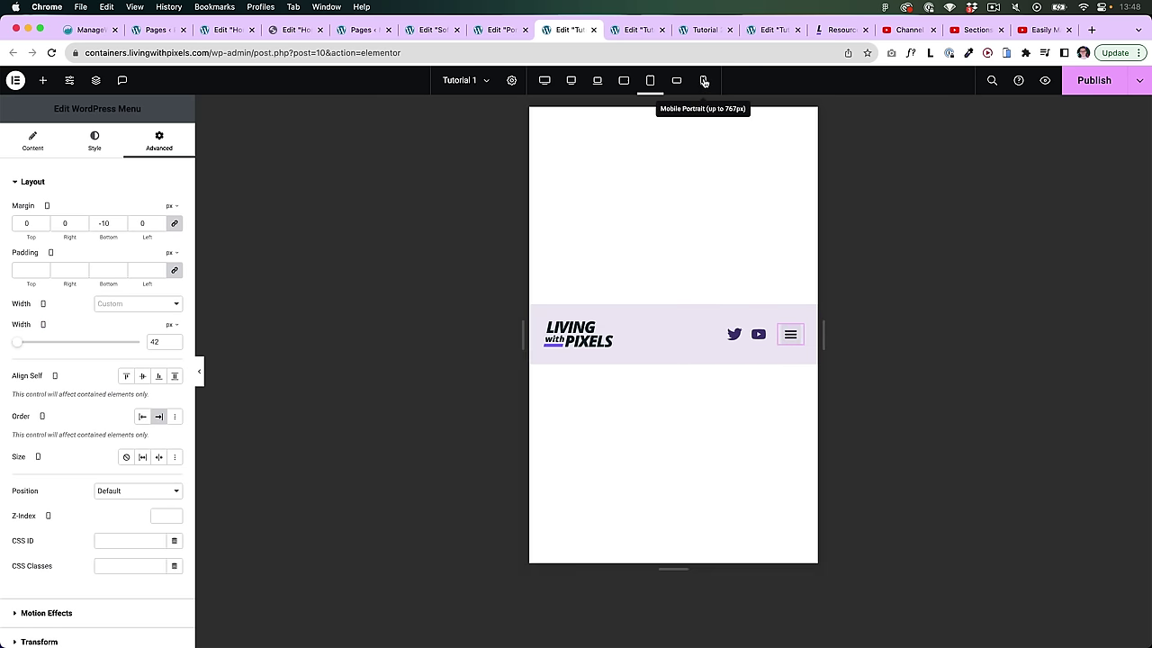
pyautogui.click(754, 335)
pyautogui.click(752, 322)
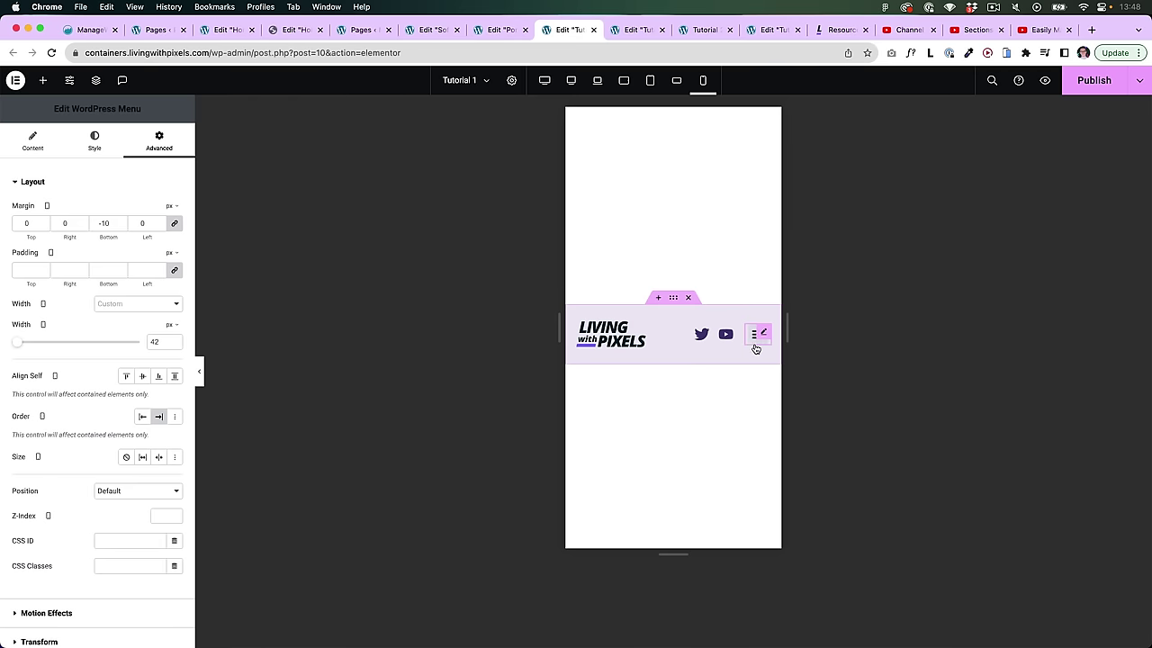
pyautogui.click(756, 345)
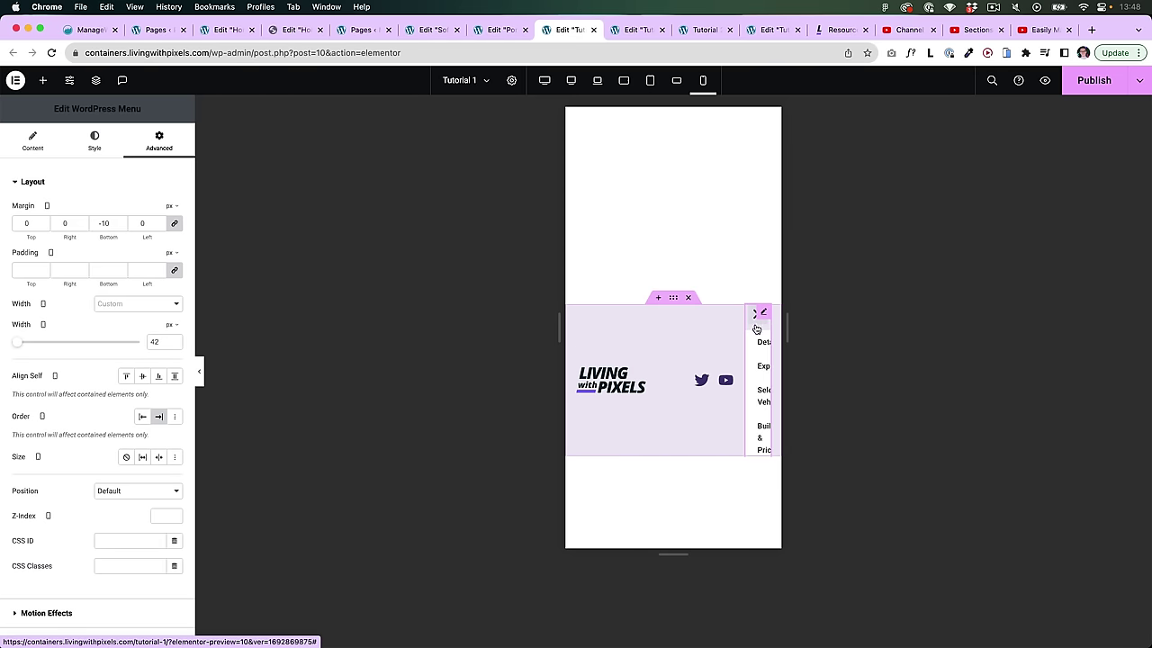
pyautogui.click(754, 323)
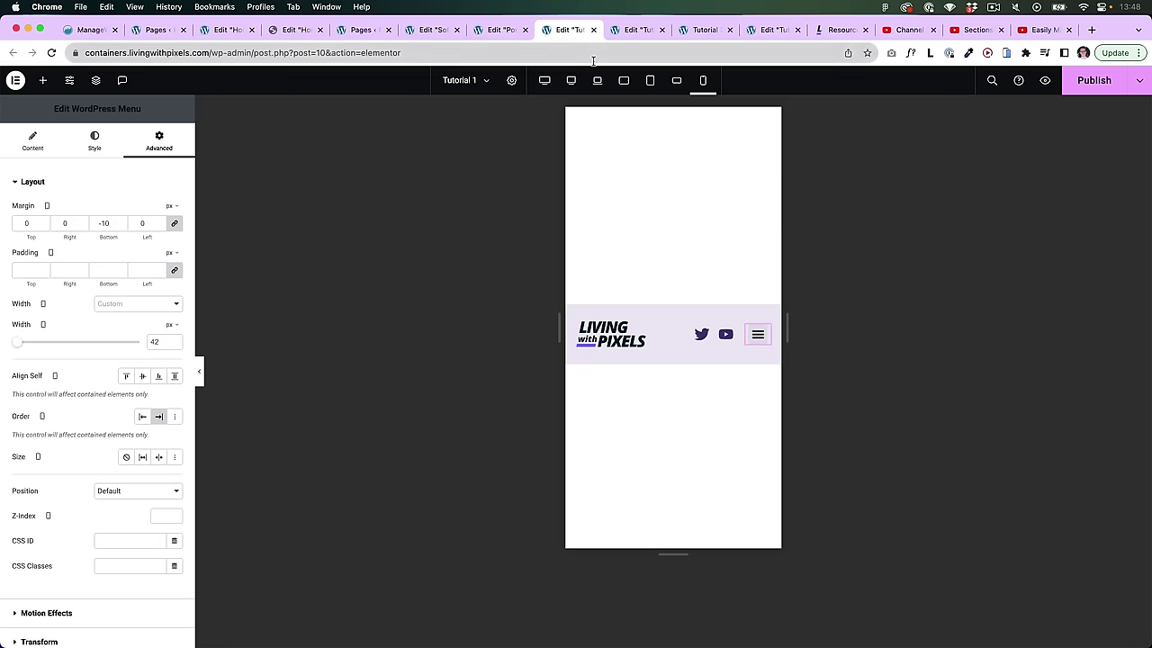
# Step: Switch to the ScooterShare home page and view the custom order option of the Left 1 container
pyautogui.press('super+4')
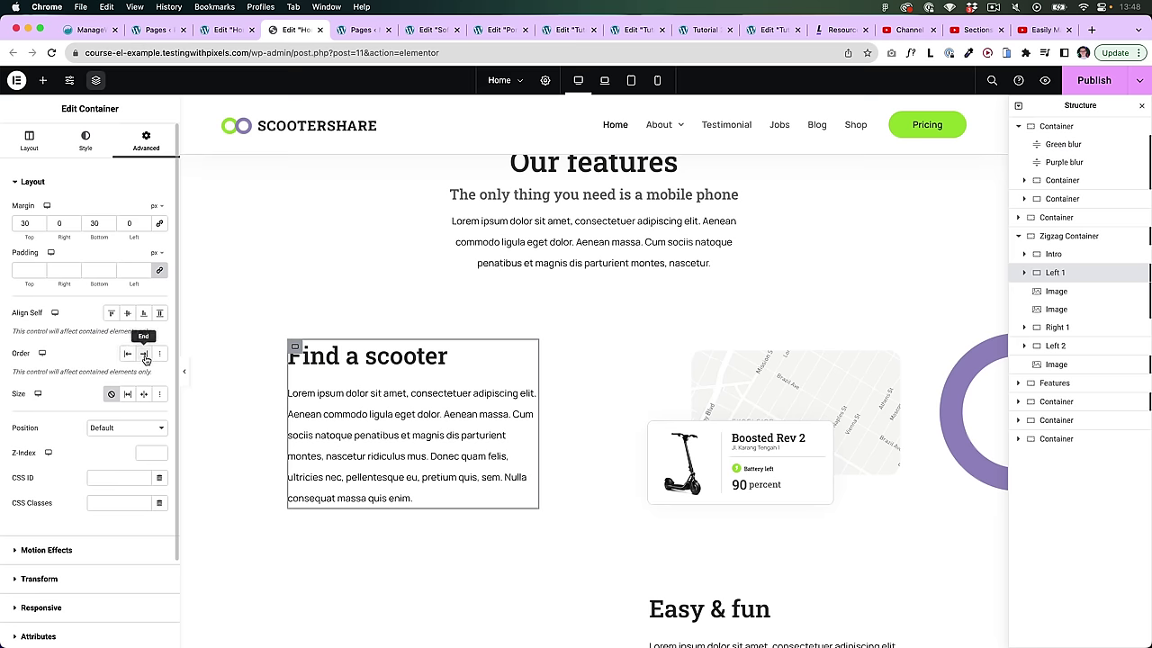
pyautogui.click(161, 354)
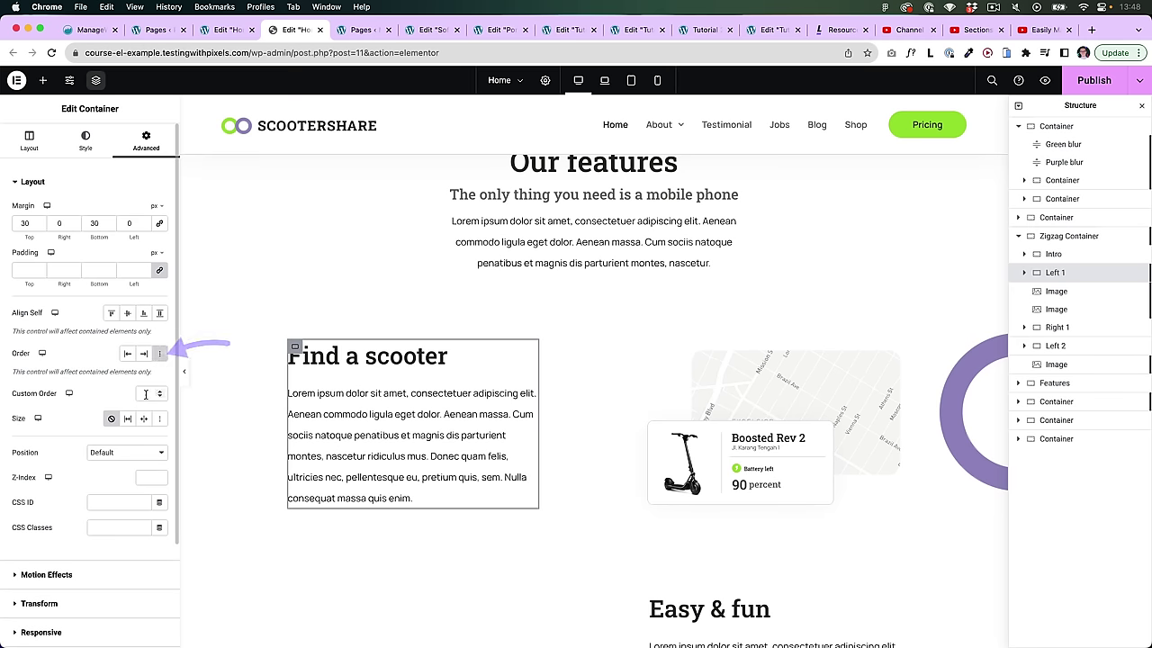
pyautogui.click(159, 353)
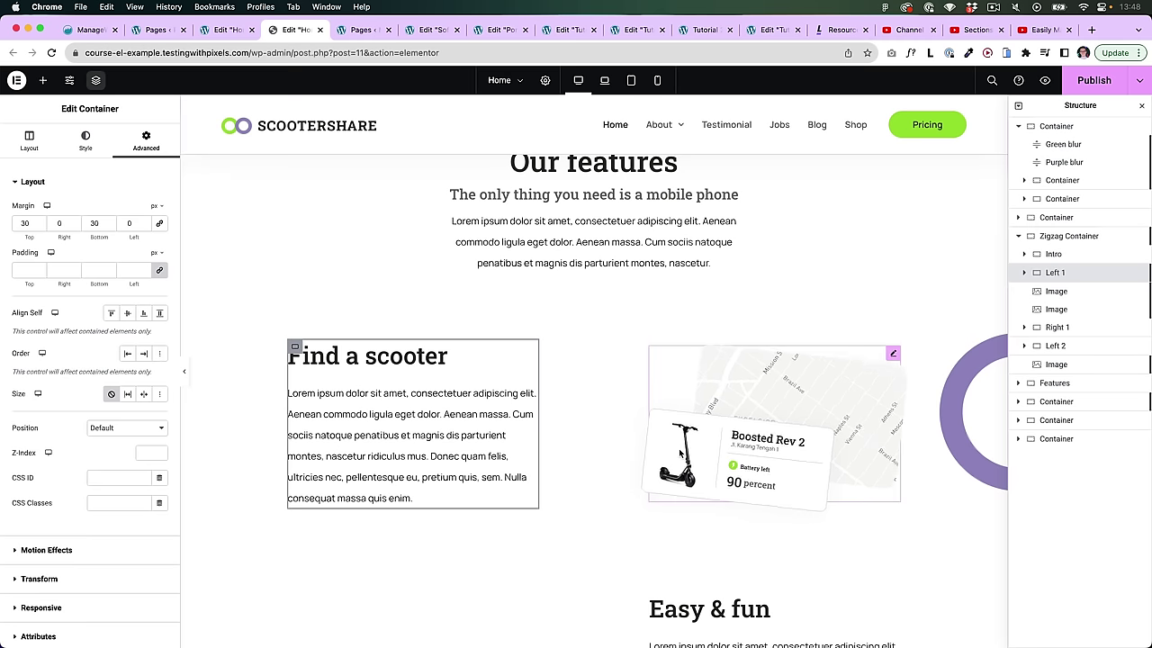
# Step: Examine the alternating text and image arrangement of the Zigzag Container in desktop view
pyautogui.scroll(-5, 862, 448)
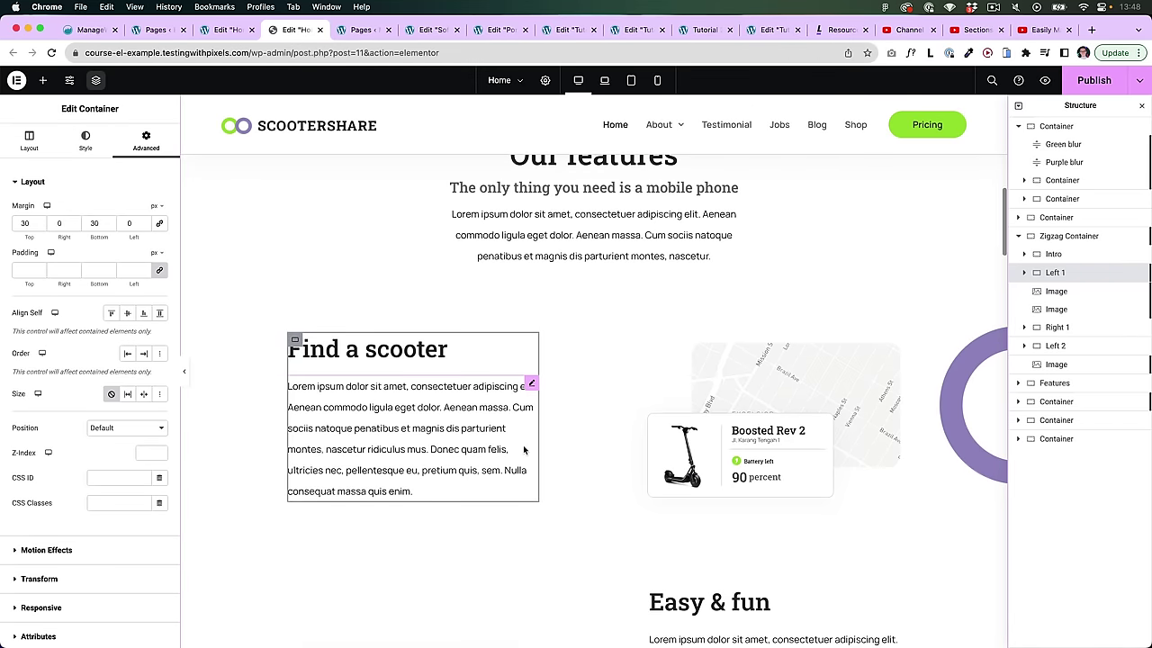
pyautogui.scroll(-5, 405, 360)
pyautogui.scroll(-1, 378, 306)
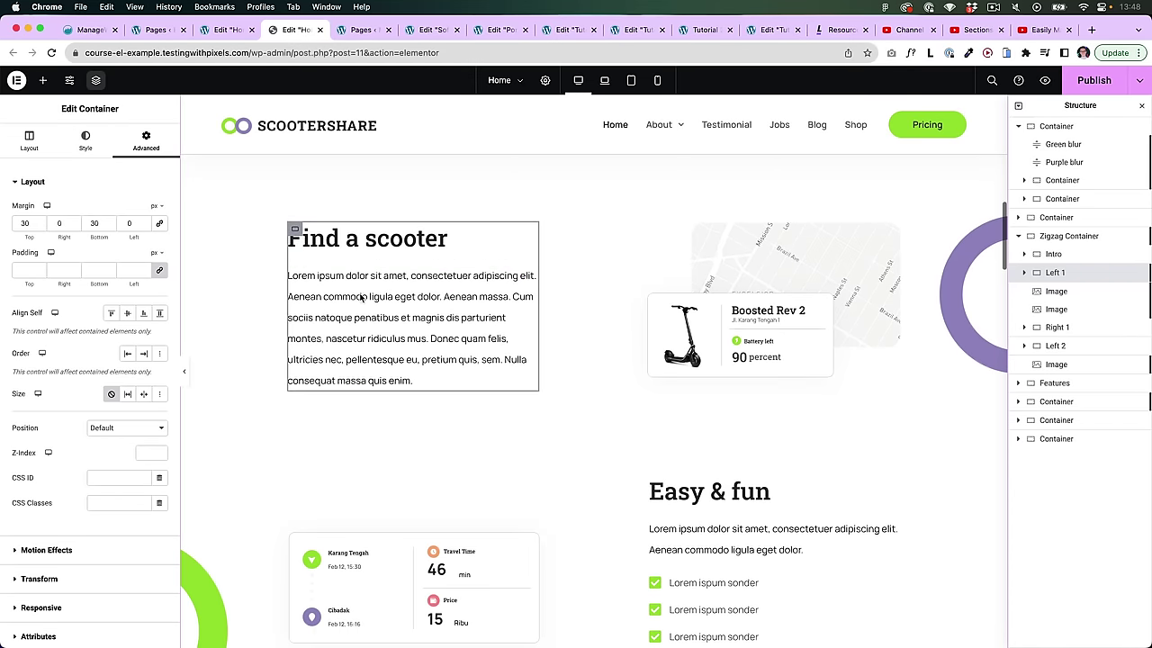
pyautogui.scroll(-8, 405, 378)
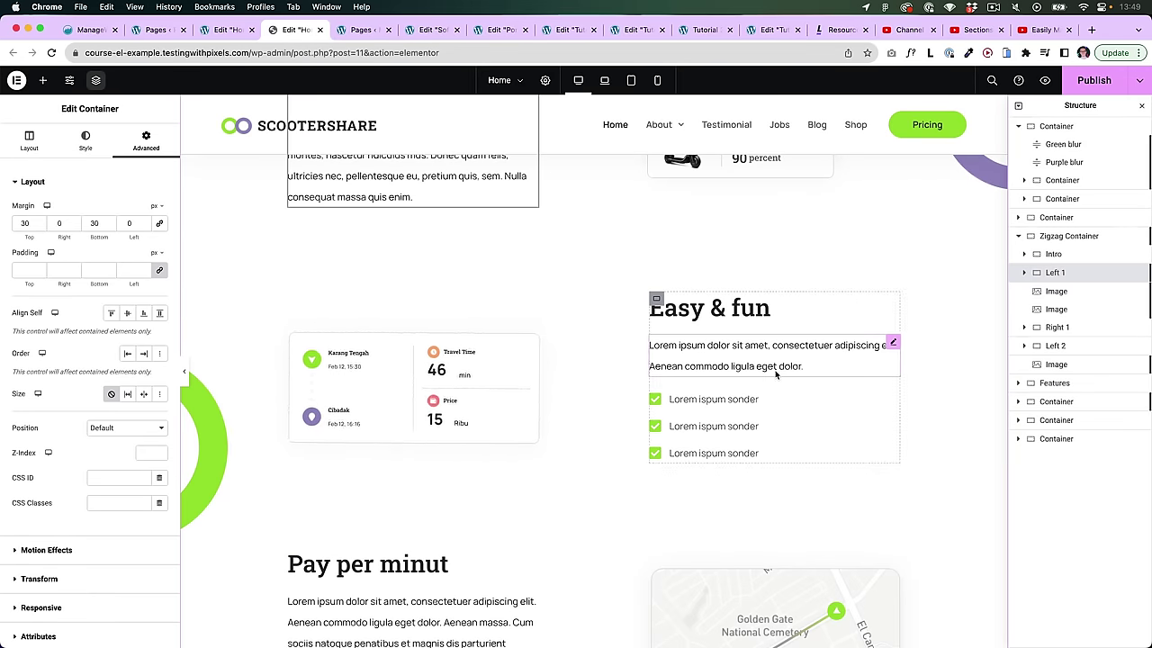
pyautogui.scroll(-5, 791, 531)
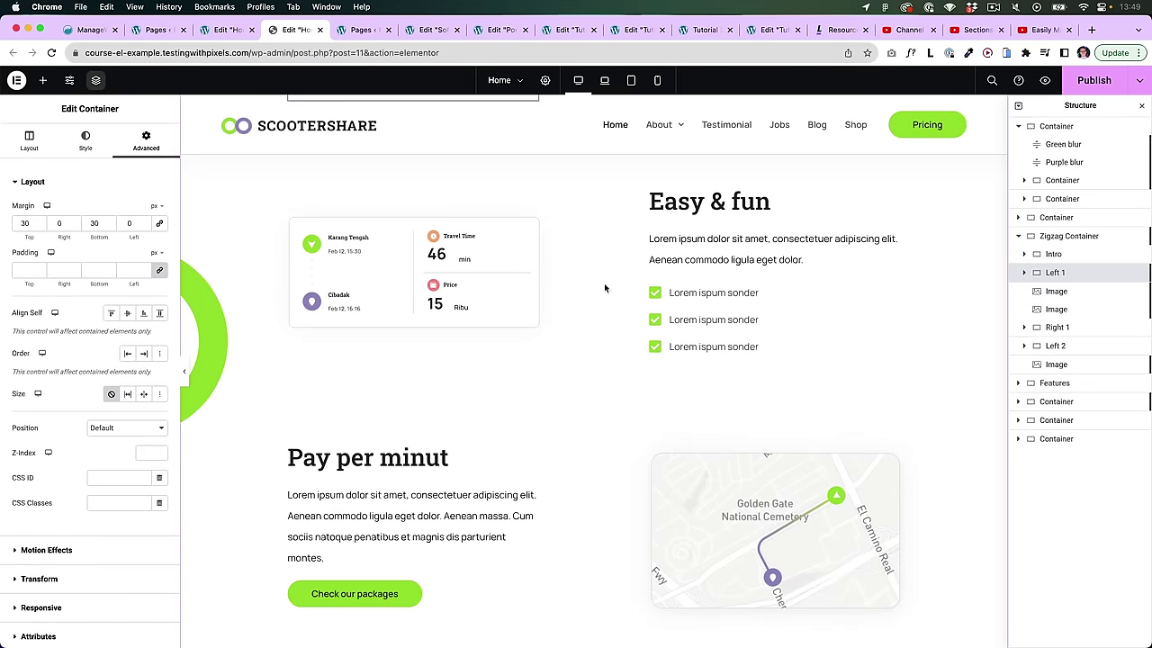
# Step: Compare the Zigzag Container's stacking order in tablet view with its desktop layout
pyautogui.click(631, 81)
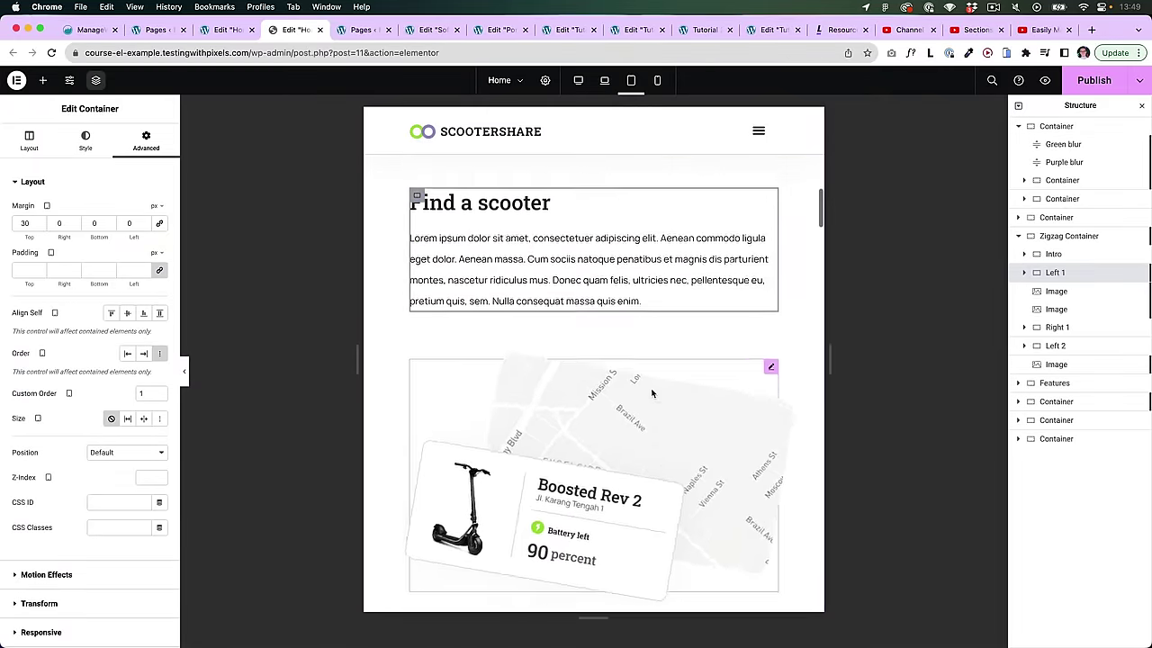
pyautogui.scroll(-10, 652, 393)
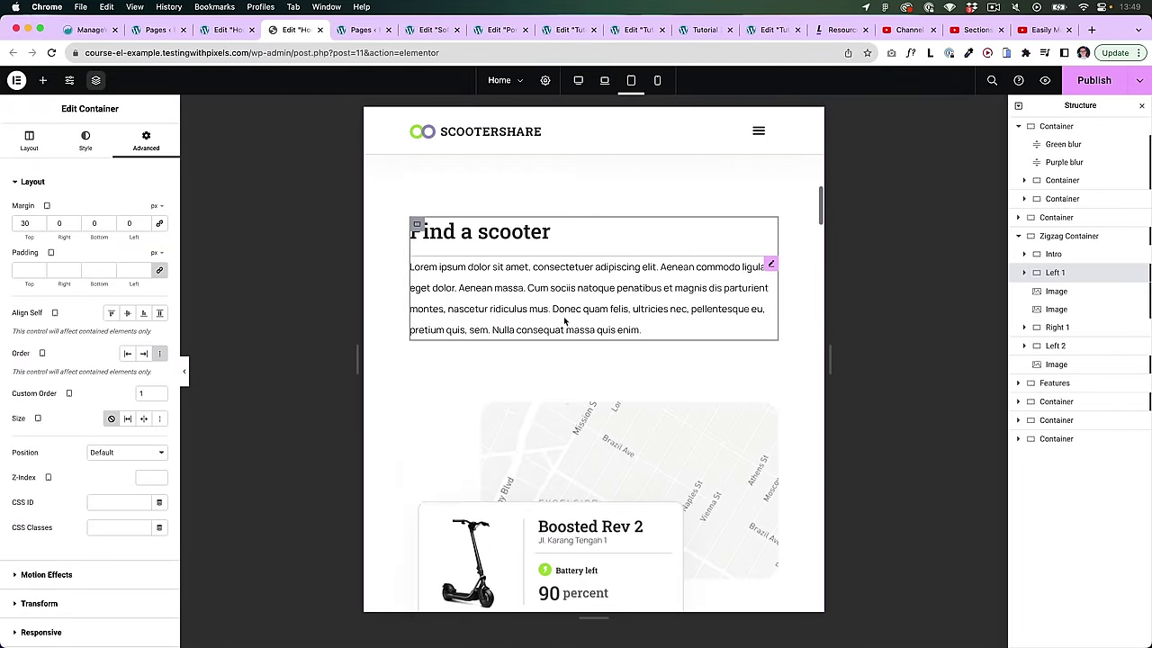
pyautogui.scroll(-3, 580, 467)
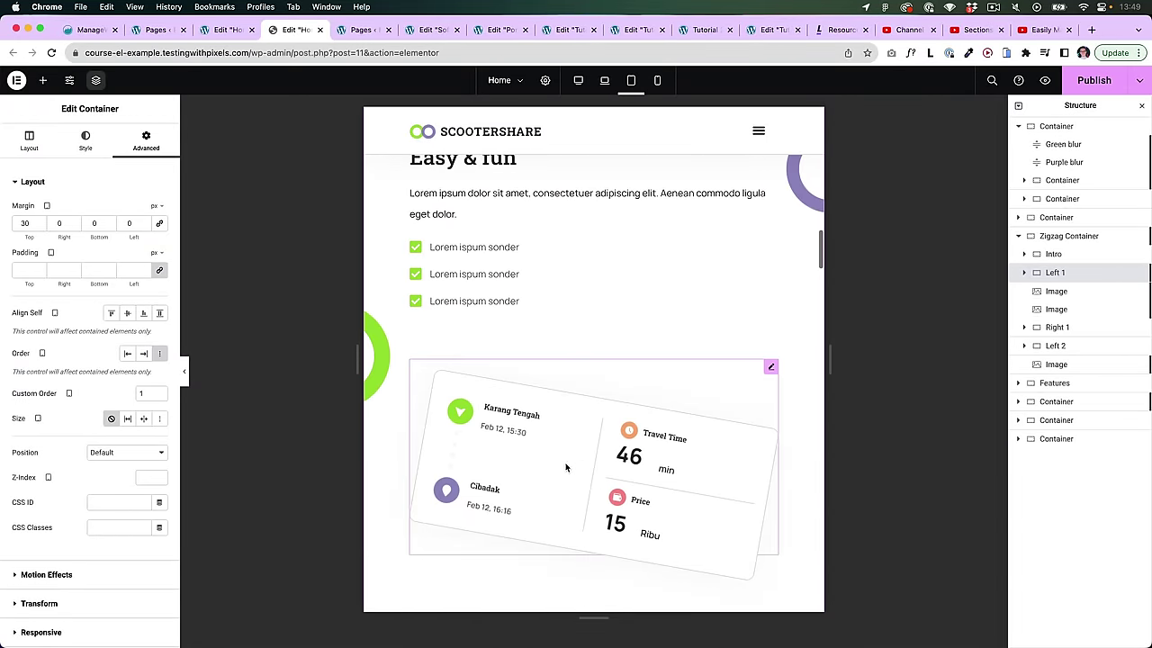
pyautogui.scroll(-3, 523, 444)
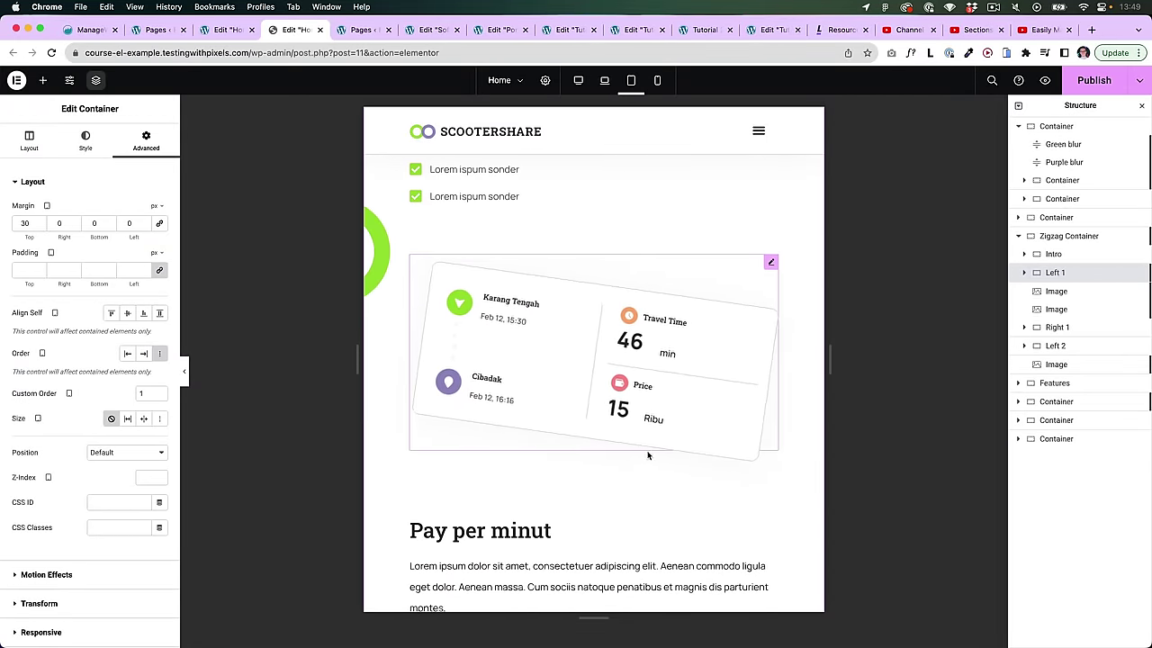
pyautogui.click(579, 80)
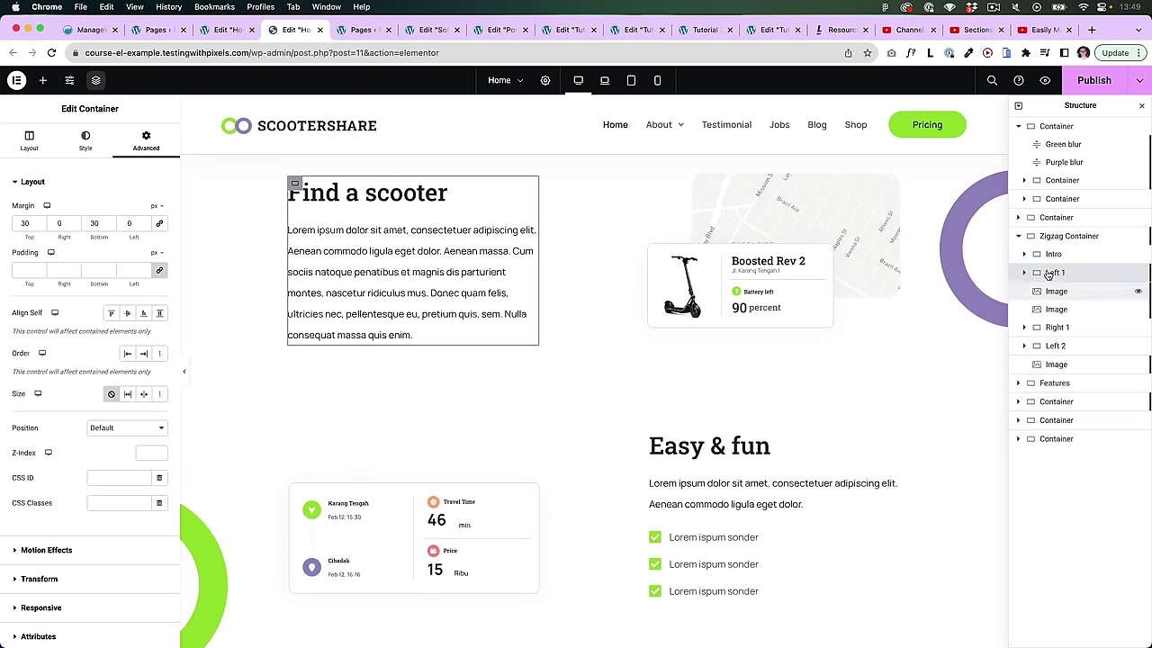
# Step: Inspect the custom order of the Left 1 container, the scooter image and the Right 1 container in tablet view
pyautogui.click(631, 80)
pyautogui.scroll(-3, 485, 297)
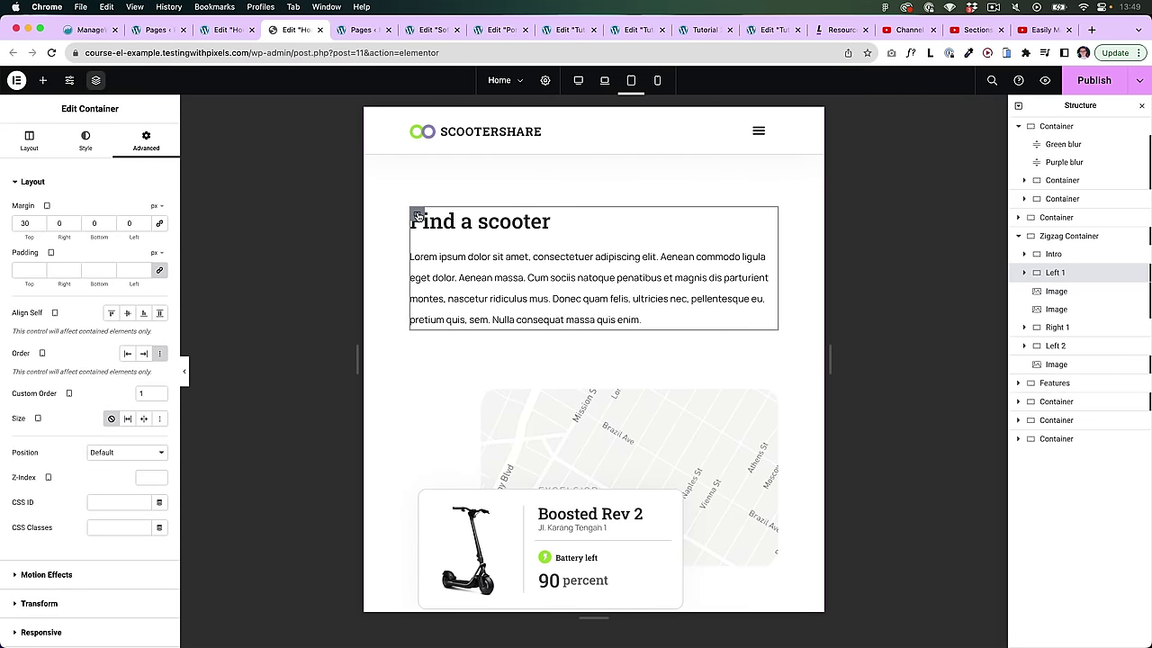
pyautogui.scroll(-3, 458, 288)
pyautogui.click(553, 322)
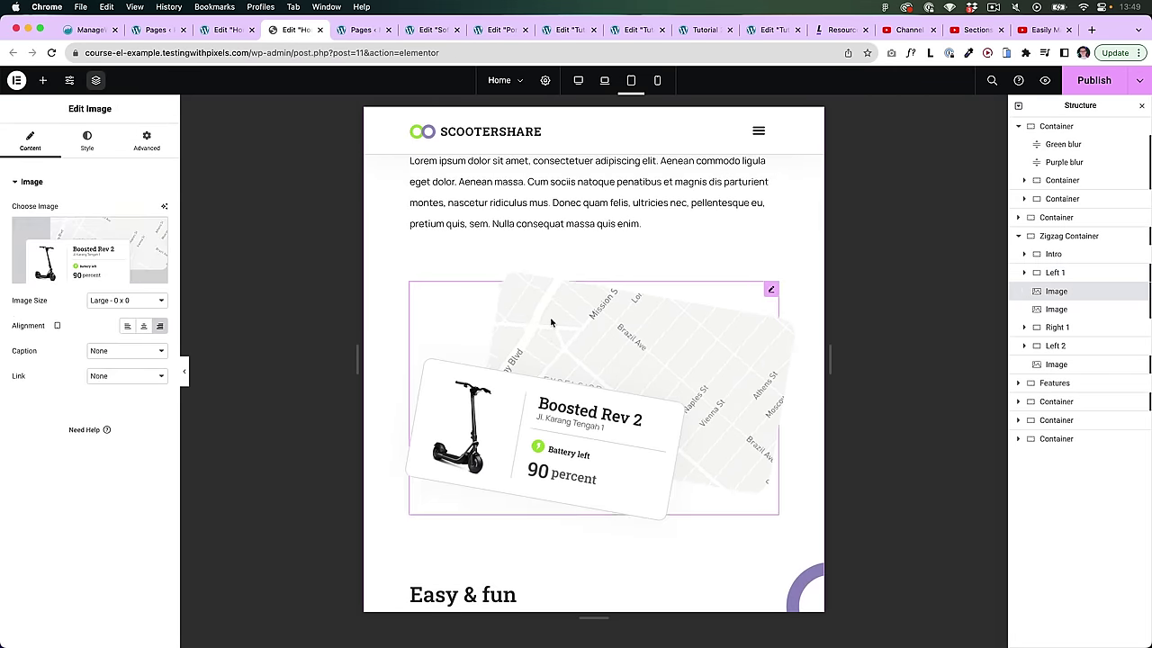
pyautogui.click(147, 139)
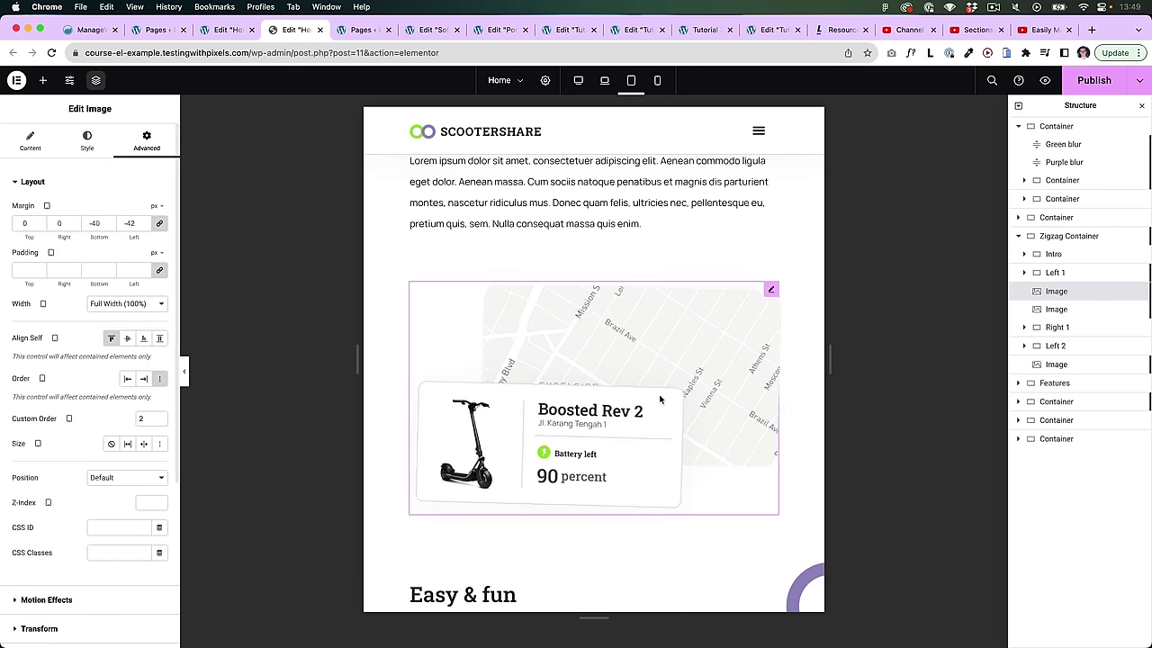
pyautogui.scroll(-3, 574, 432)
pyautogui.scroll(-8, 574, 432)
pyautogui.click(416, 260)
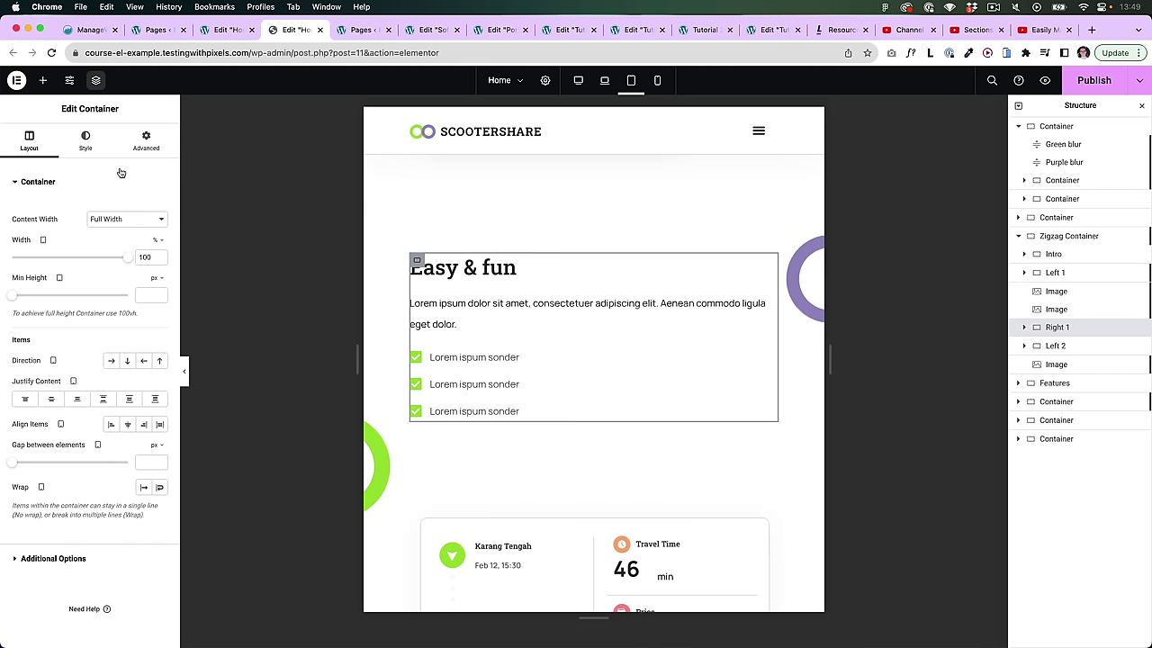
pyautogui.scroll(-9, 630, 441)
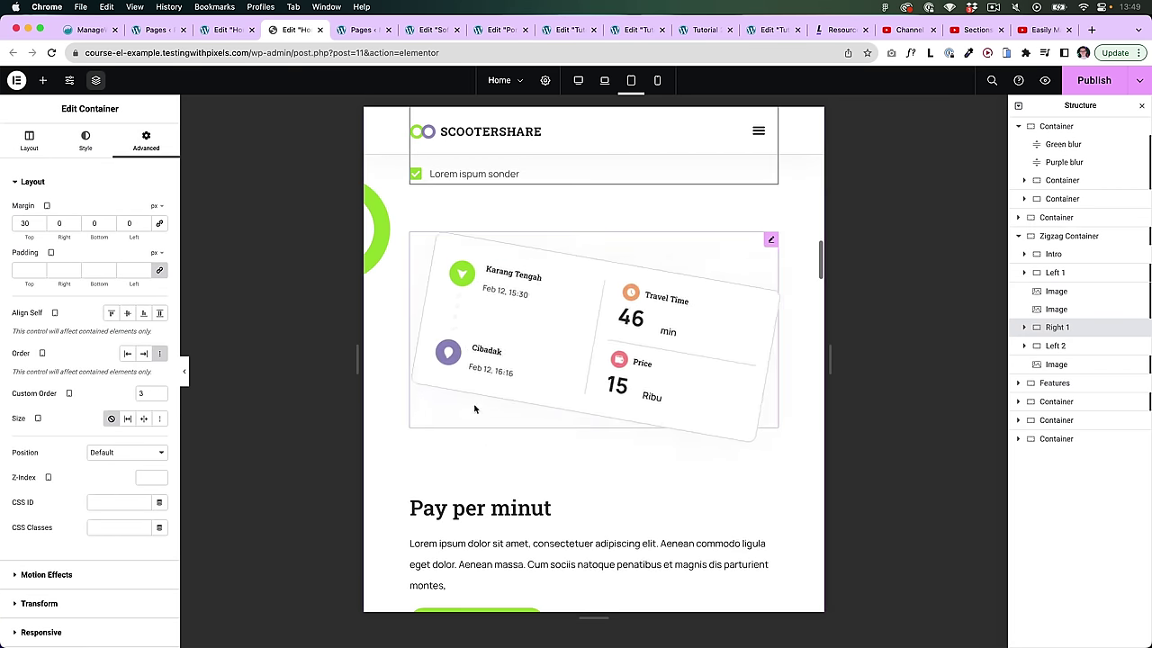
pyautogui.scroll(-12, 506, 505)
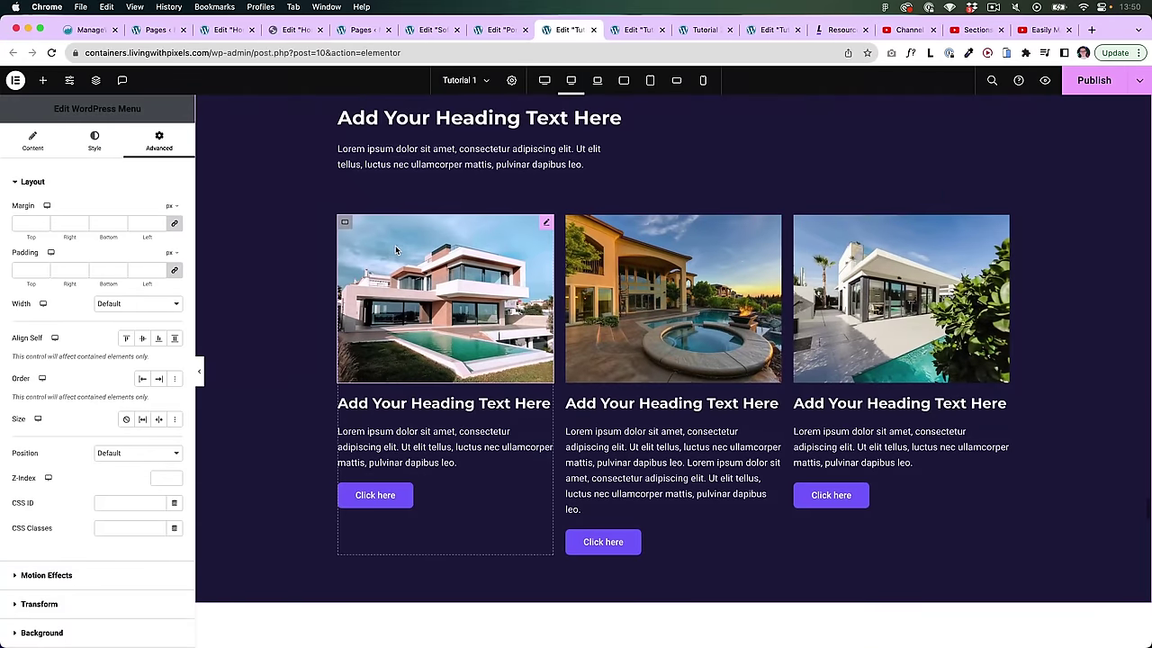
# Step: On the Tutorial 1 page, set the first house card container's HTML tag to a (link) and view its dynamic link options
pyautogui.click(344, 236)
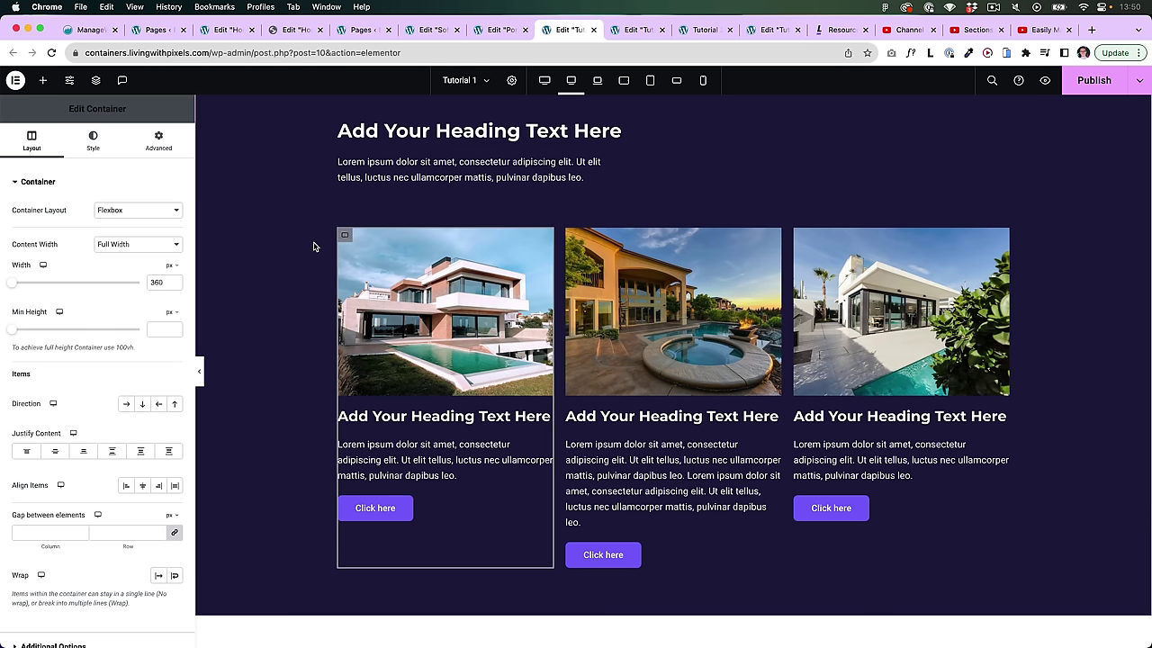
pyautogui.scroll(-3, 90, 331)
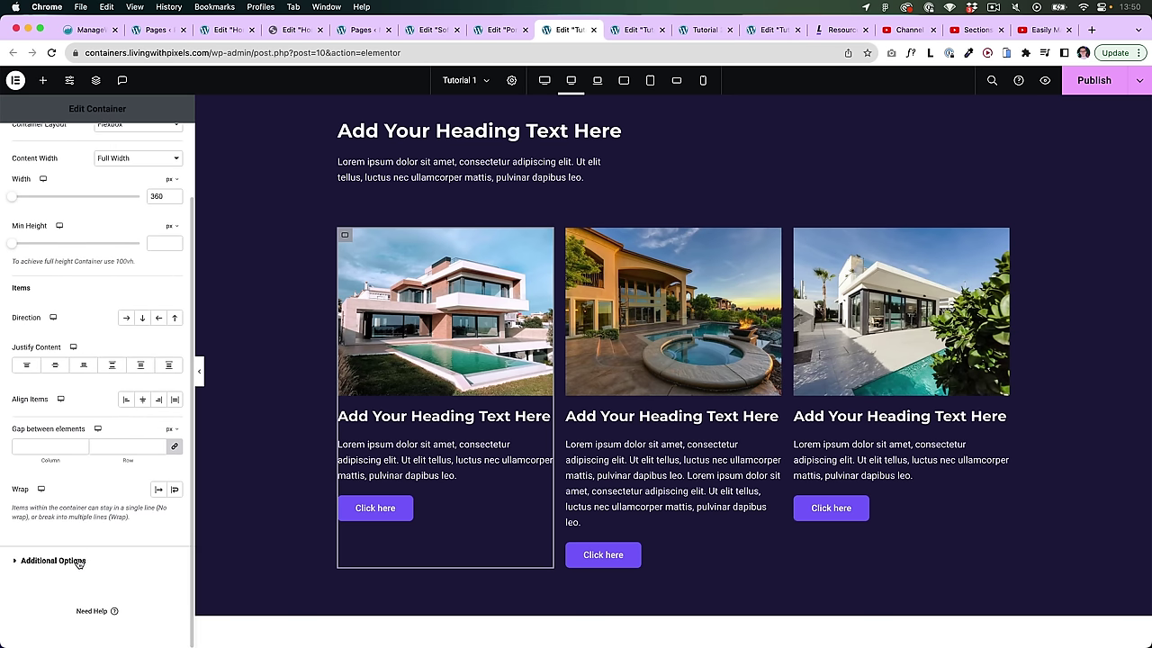
pyautogui.click(78, 560)
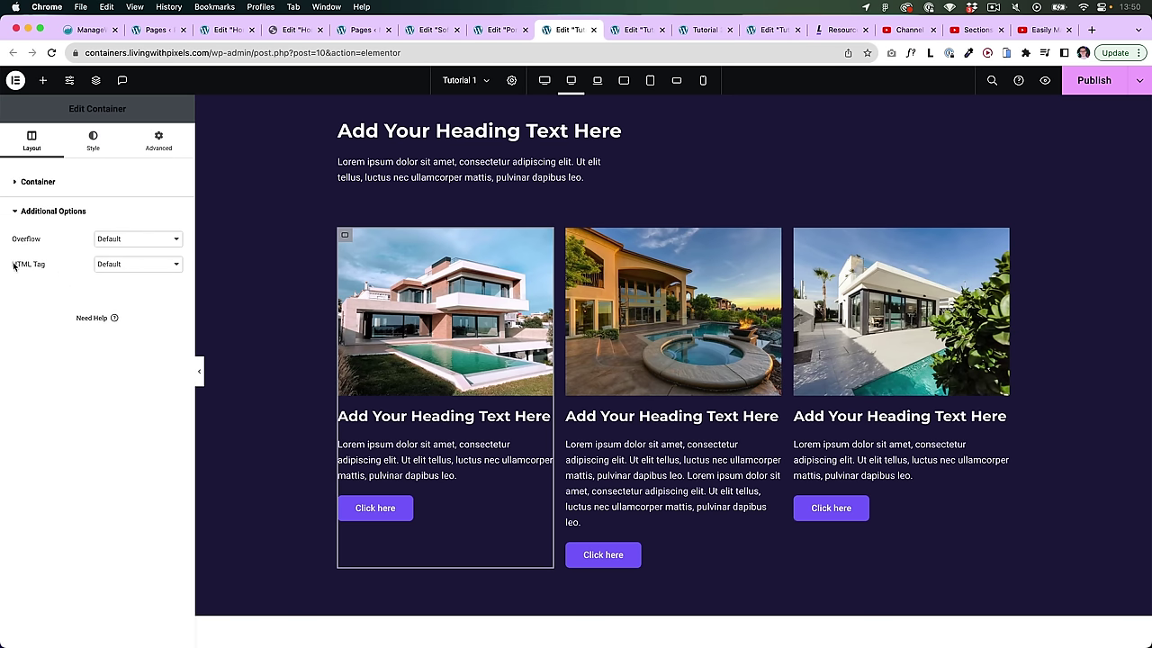
pyautogui.click(121, 265)
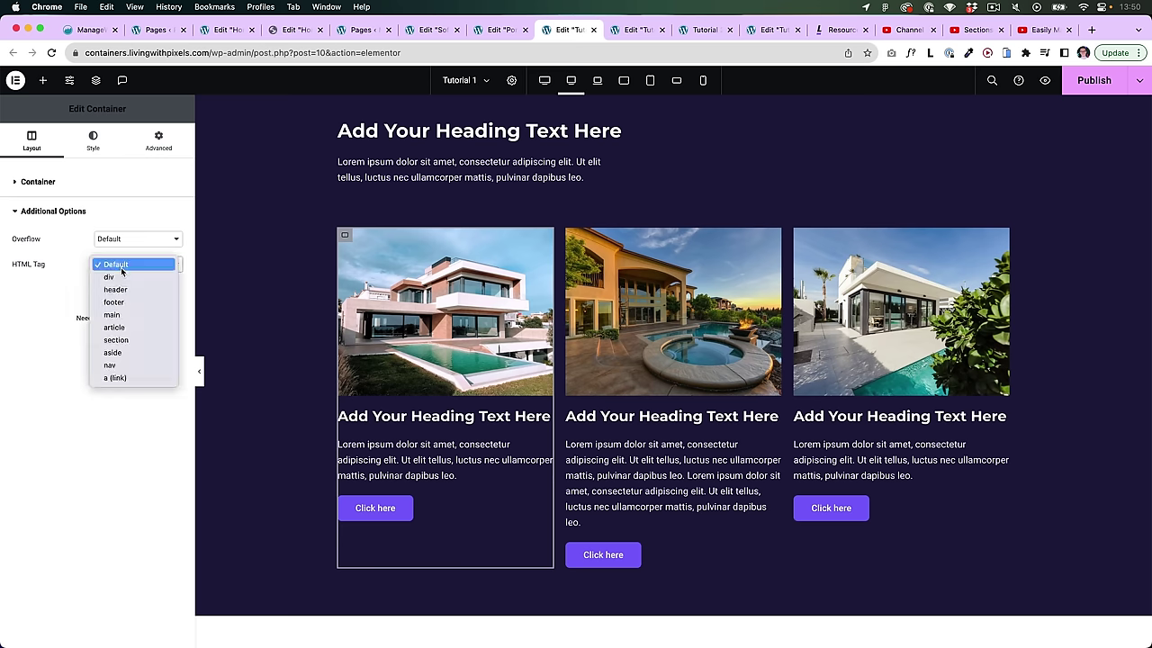
pyautogui.click(116, 379)
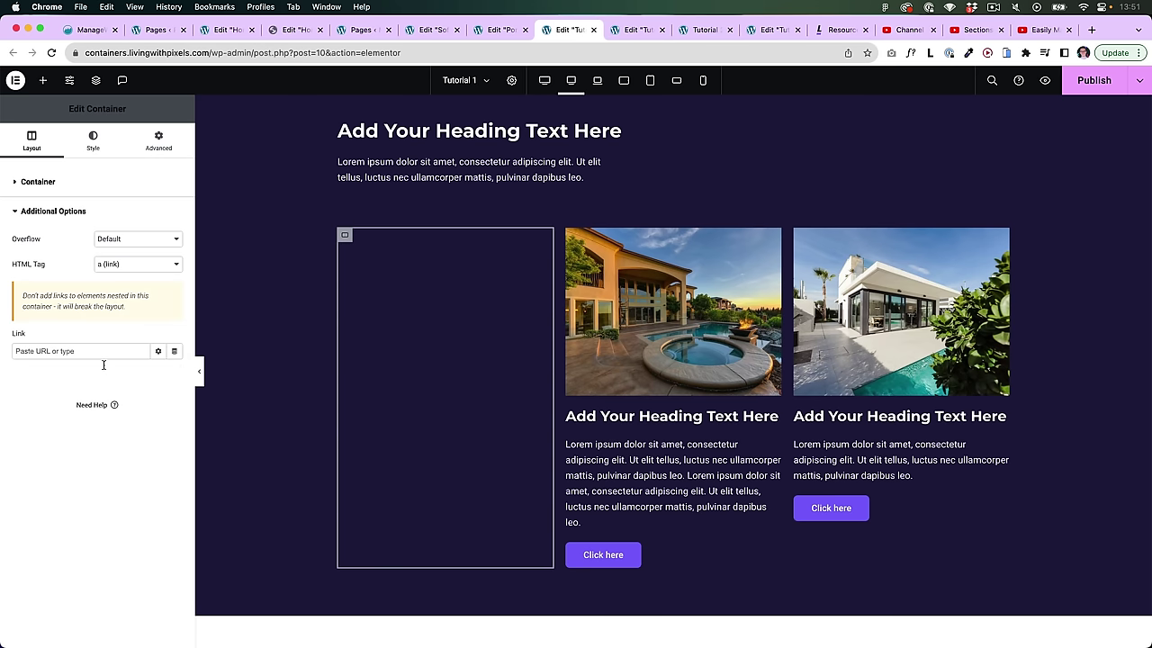
pyautogui.click(175, 352)
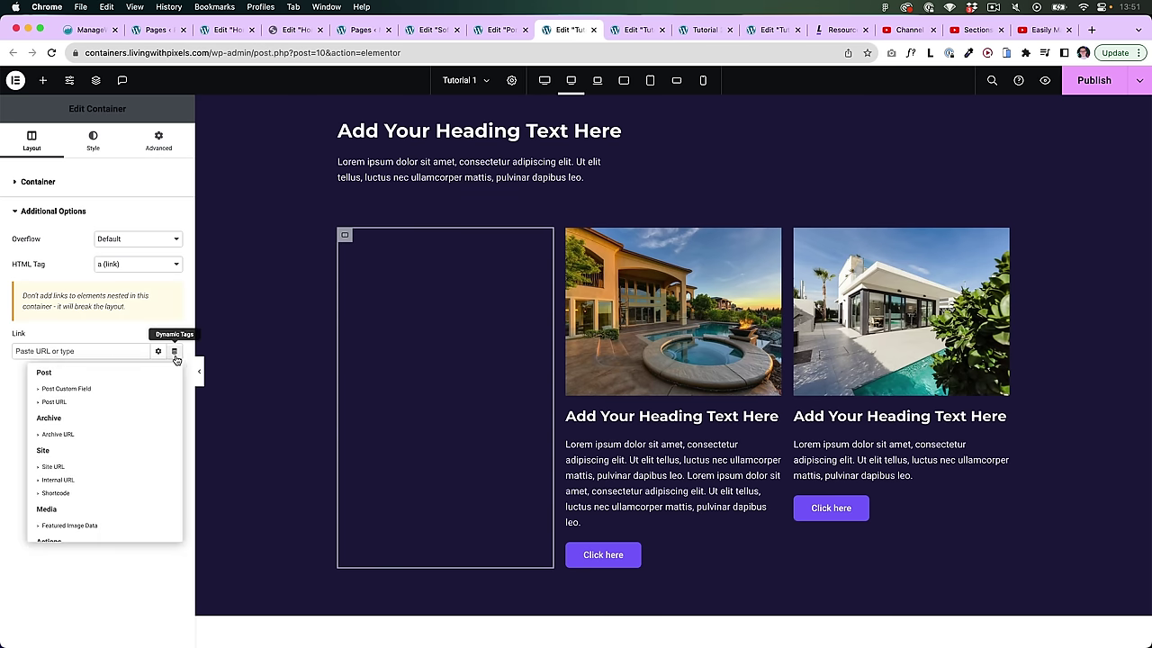
pyautogui.click(75, 570)
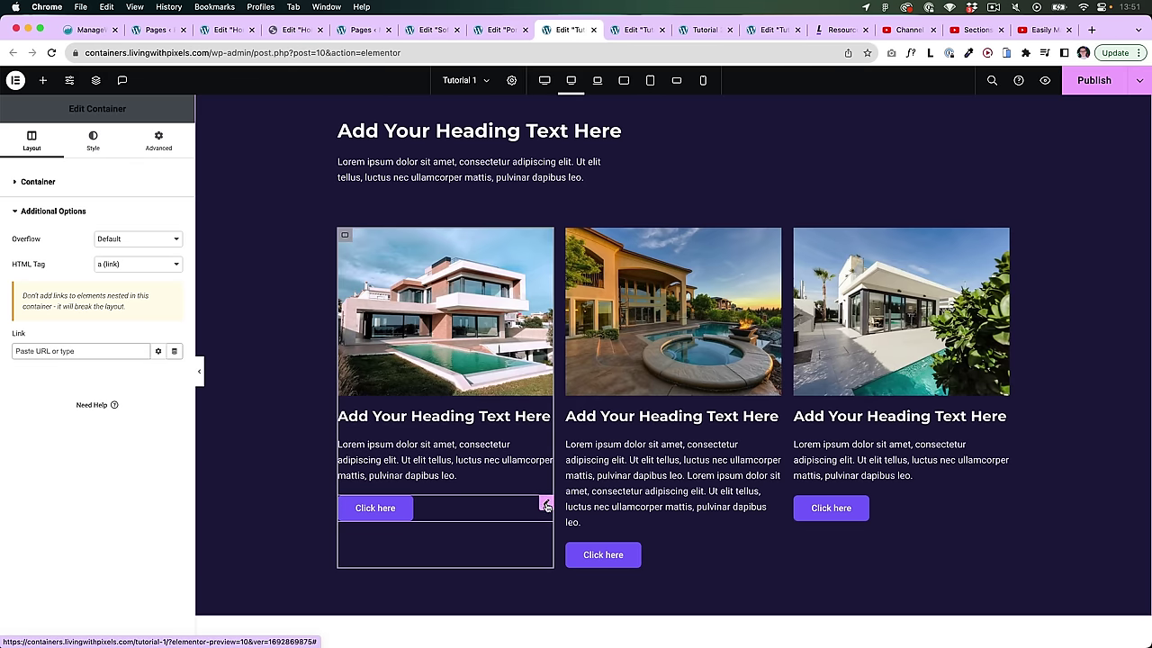
# Step: Check the link of the first card's Click here button, then reopen the card container's additional options
pyautogui.click(546, 505)
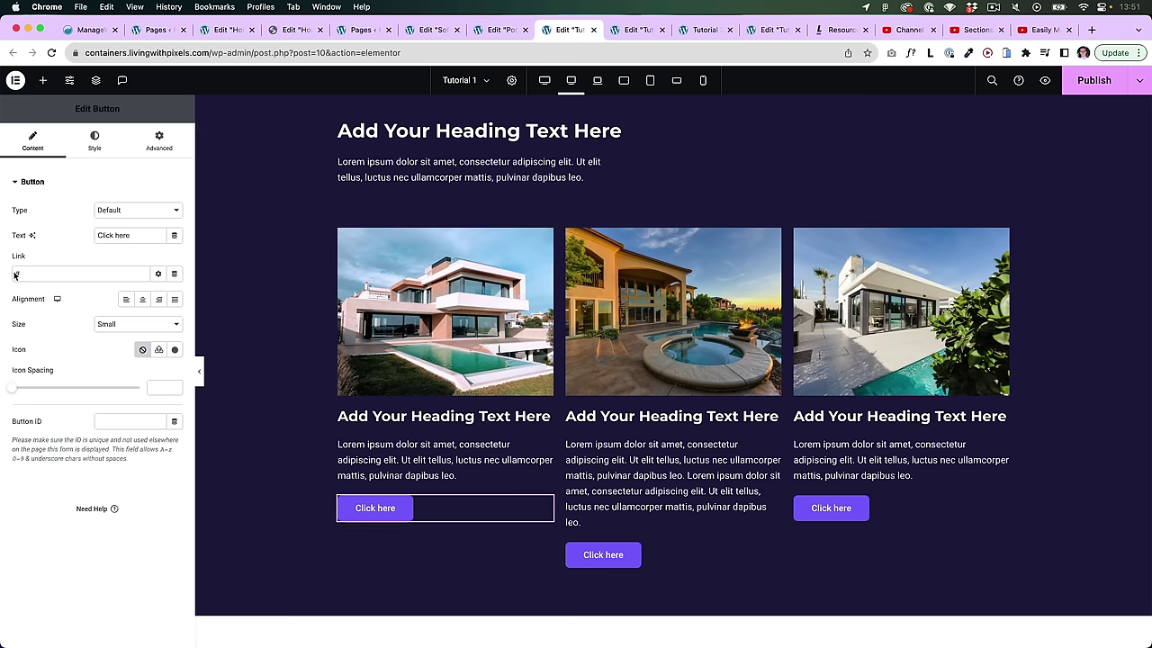
pyautogui.click(344, 238)
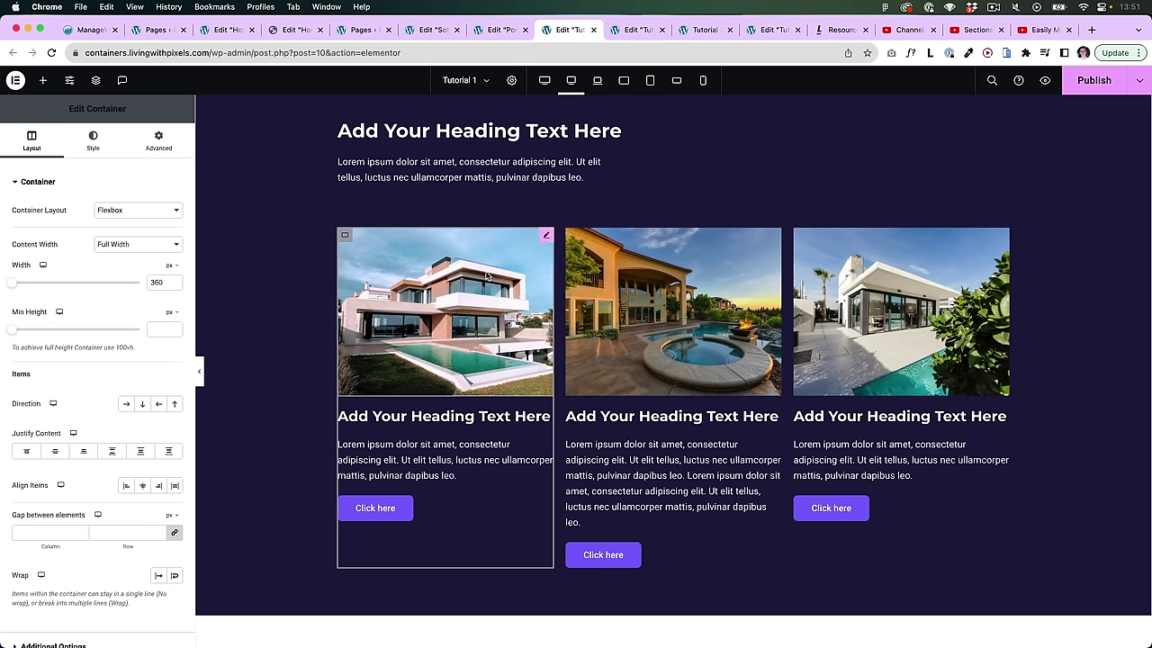
pyautogui.click(53, 645)
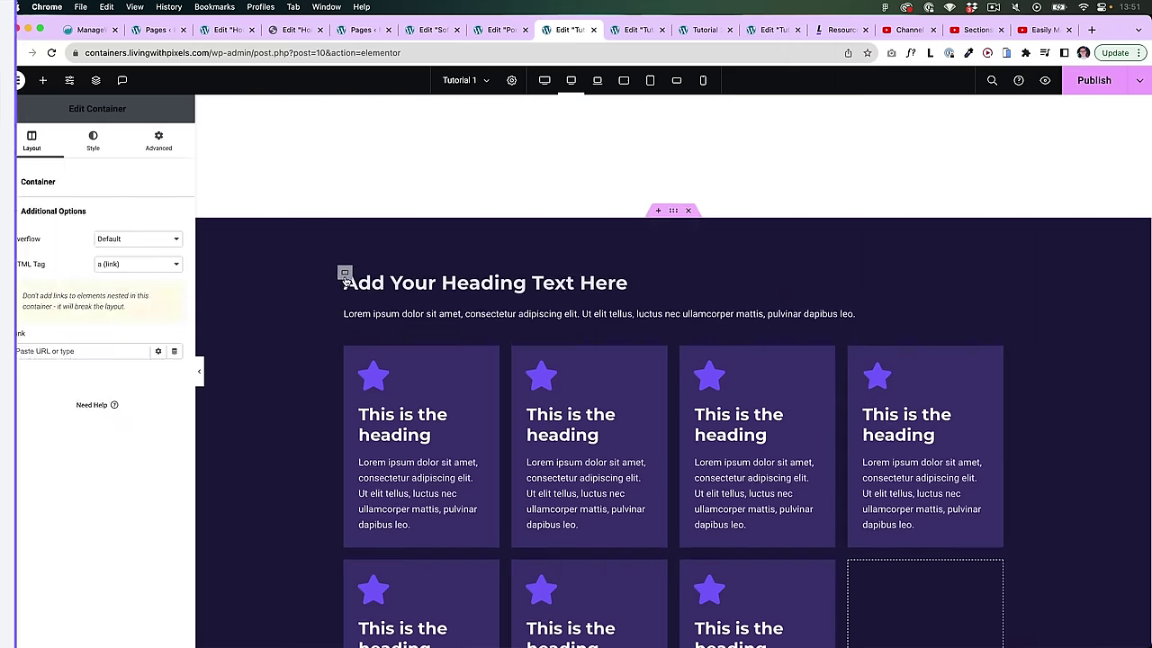
# Step: Examine the heading container's padding and its alignment with the icon box grid below it
pyautogui.scroll(-2, 301, 327)
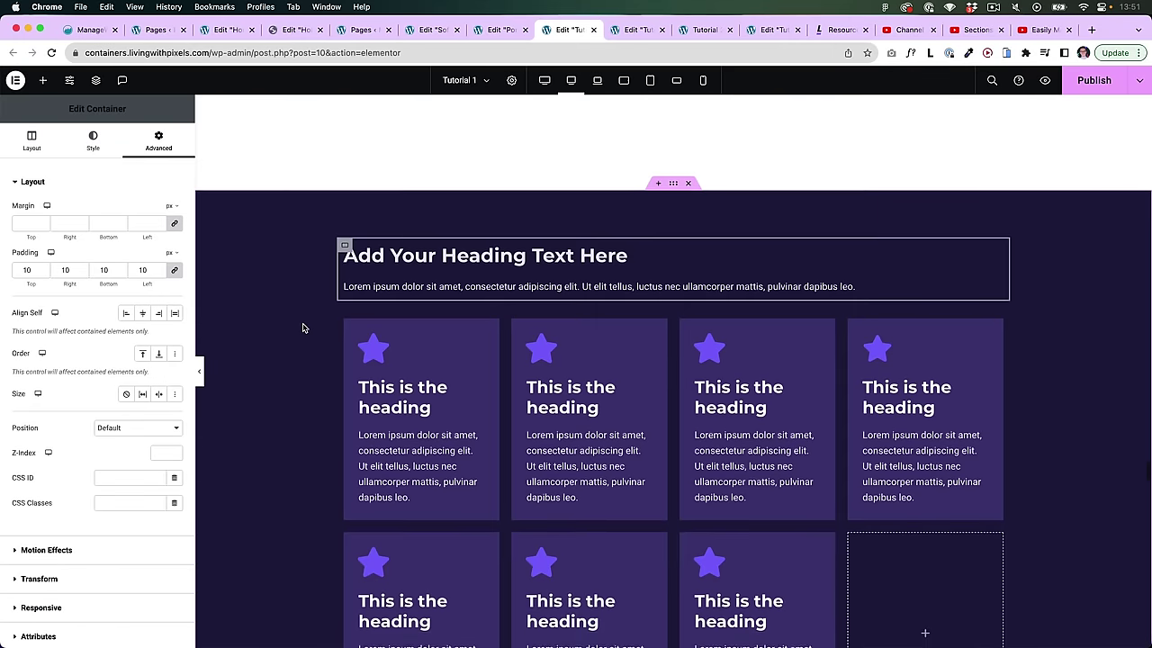
pyautogui.scroll(-1, 303, 328)
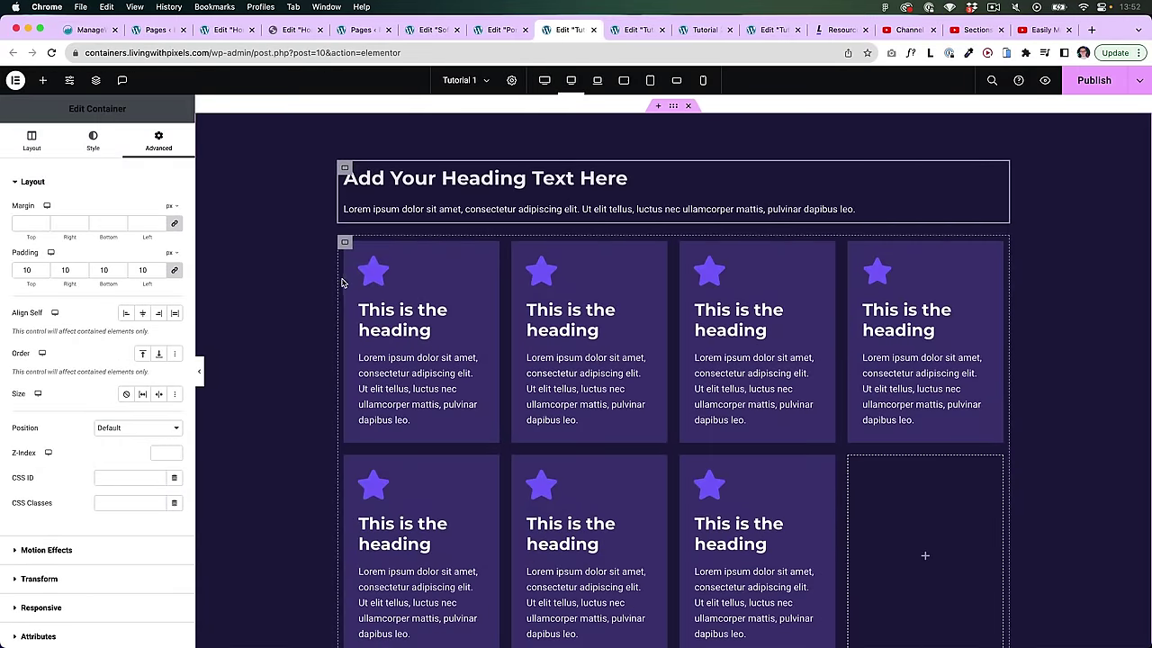
pyautogui.scroll(1, 342, 282)
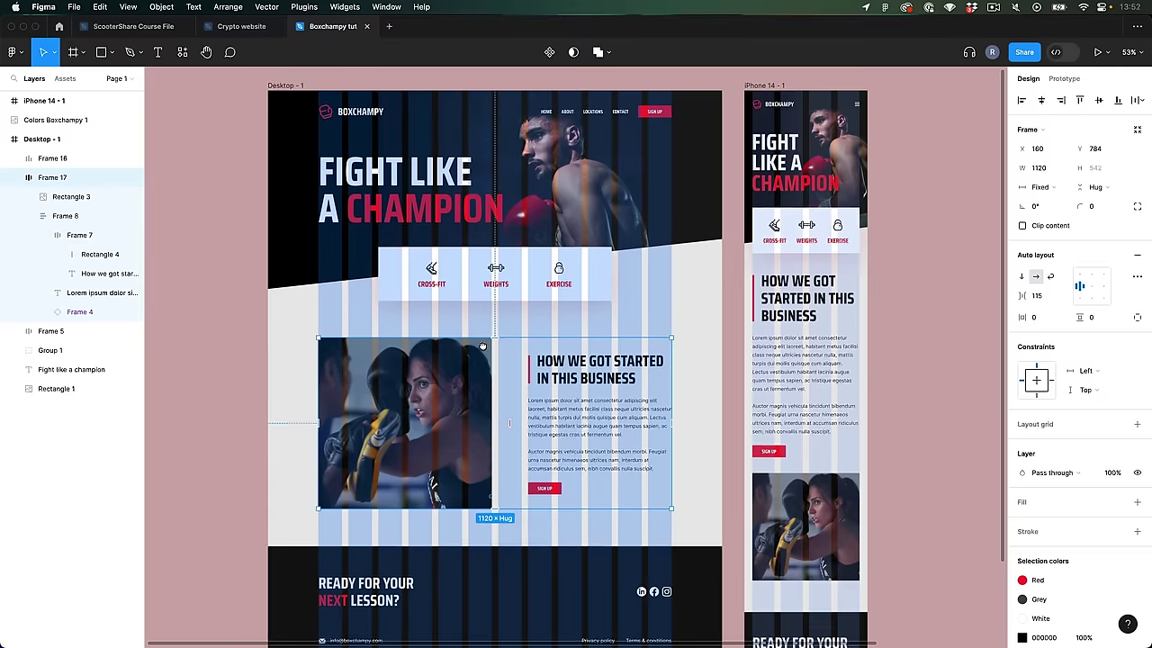
# Step: Examine how the Boxchampy desktop frame's image and text row aligns with the column grid in Figma, then clear the selection
pyautogui.scroll(5, 469, 343)
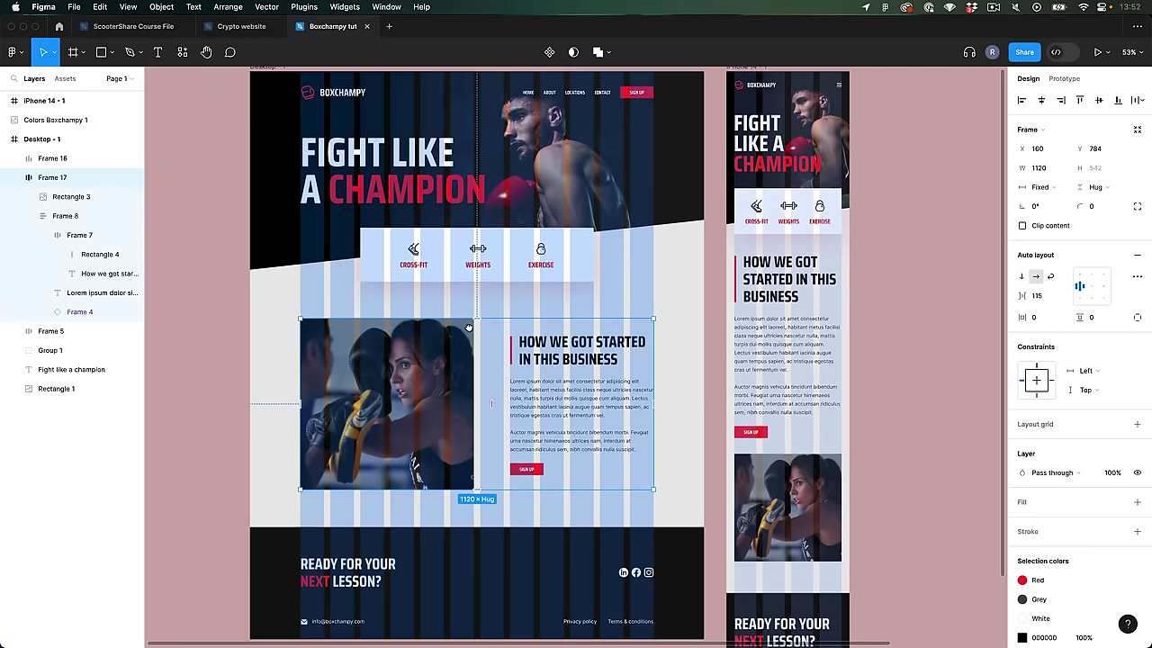
pyautogui.scroll(-1, 470, 342)
pyautogui.press('Escape')
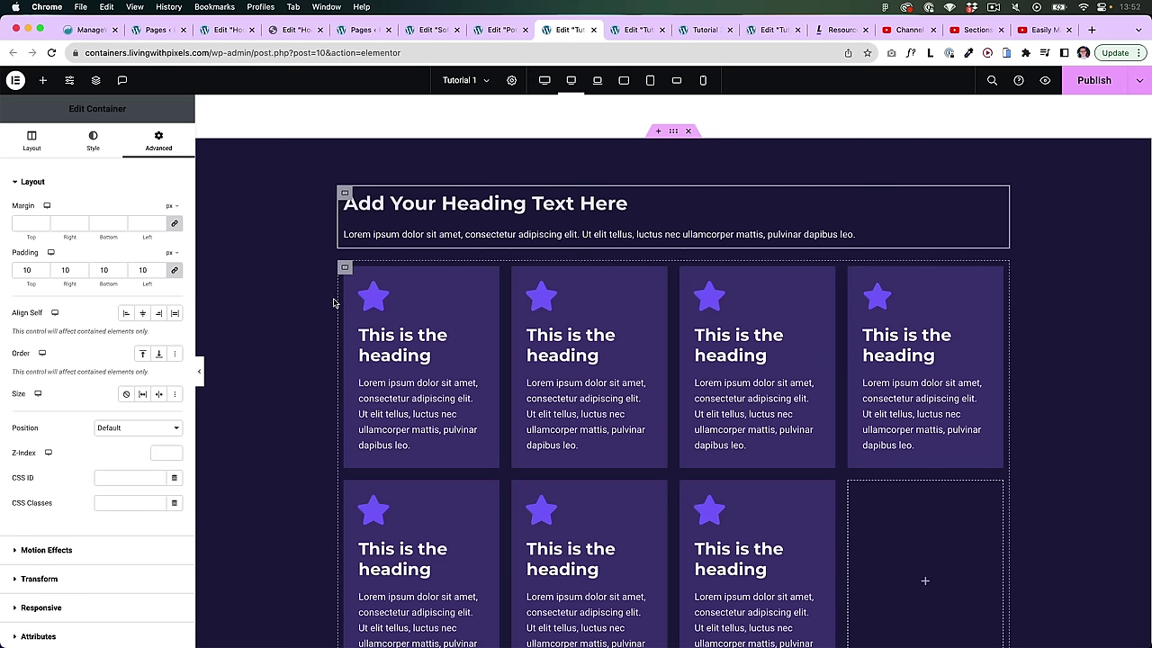
# Step: On the Tutorial 1 page in Elementor, open the site-wide Layout settings
pyautogui.click(69, 81)
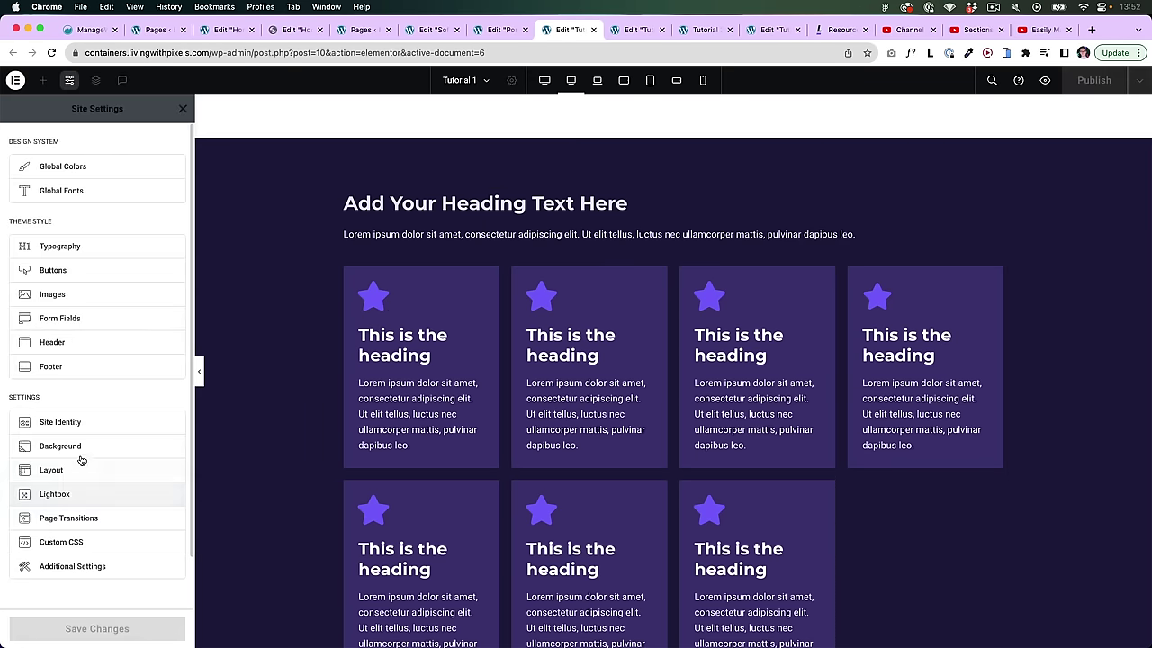
pyautogui.click(81, 469)
pyautogui.click(175, 234)
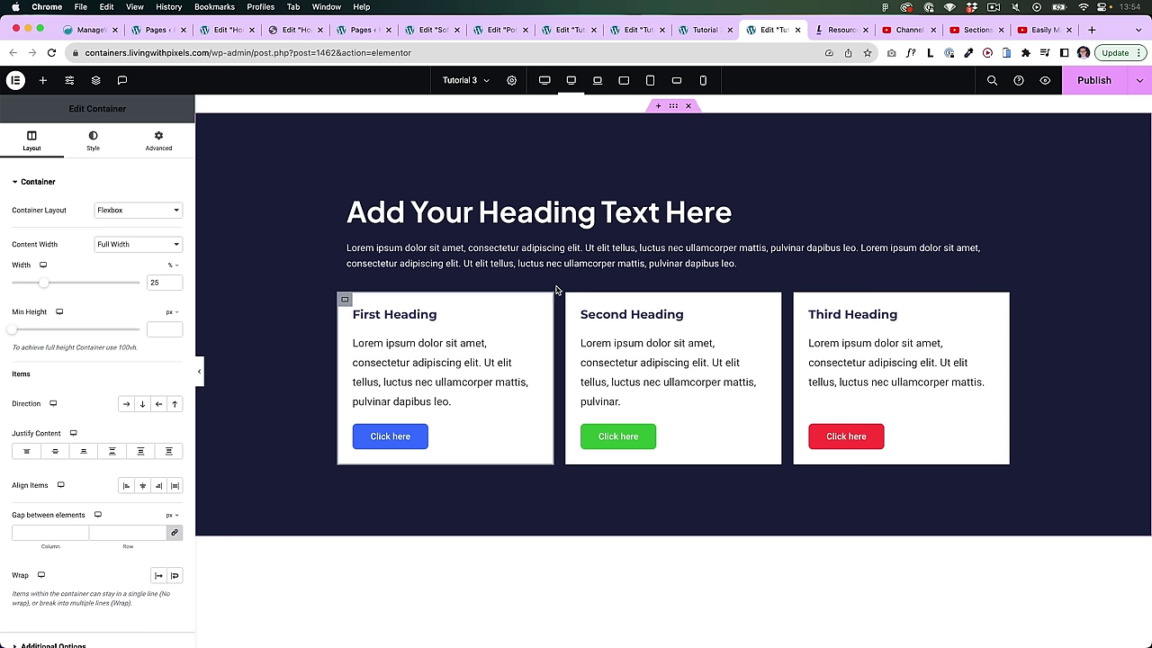
# Step: On the Tutorial 3 page, show the structure tree for the First Heading card and move it beside the cards
pyautogui.moveTo(335, 289); pyautogui.dragTo(1014, 472)
pyautogui.rightClick(345, 303)
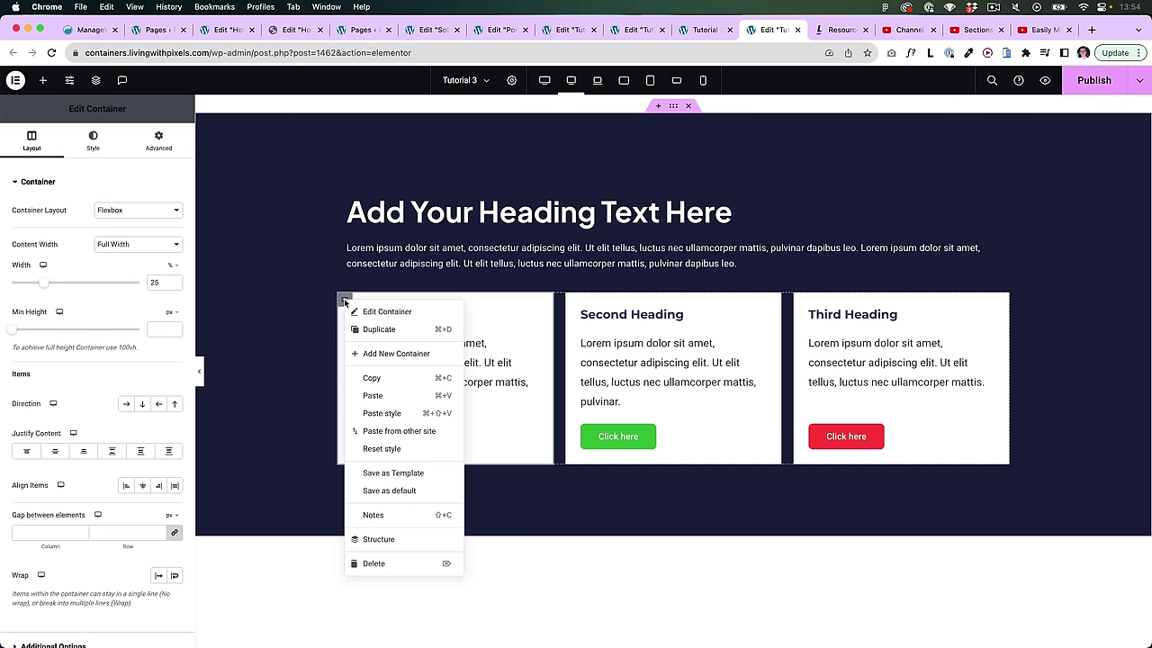
pyautogui.click(385, 537)
pyautogui.moveTo(1062, 136); pyautogui.dragTo(1023, 220)
pyautogui.scroll(-5, 1009, 335)
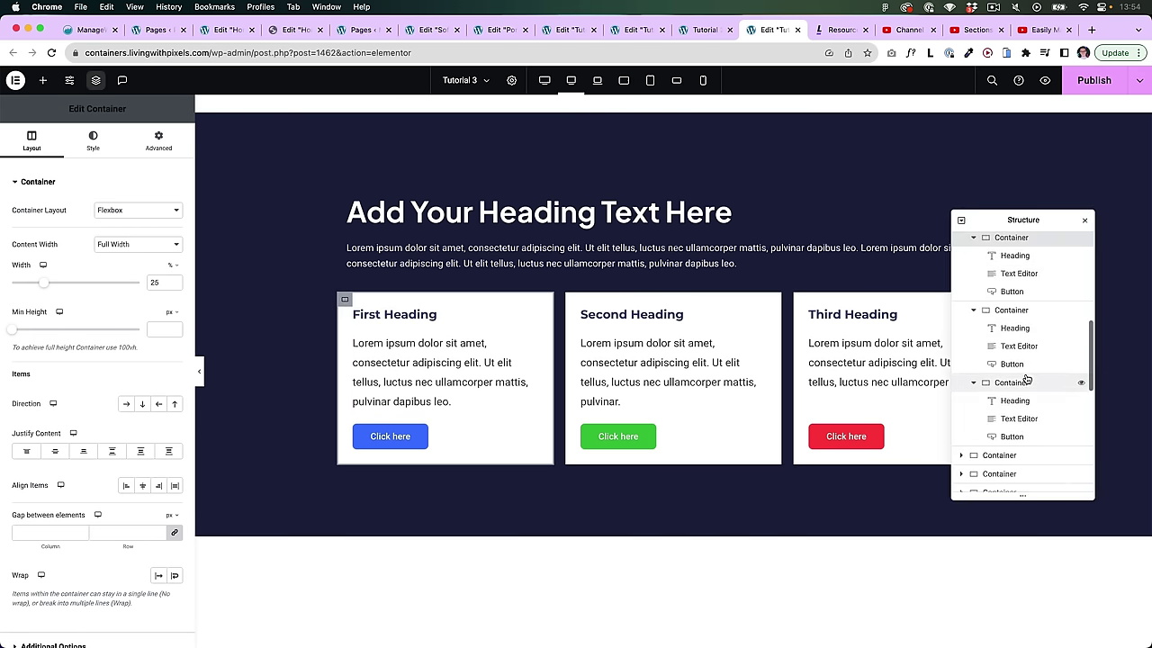
# Step: Compare the Row container's settings with those of the first card container nested inside it
pyautogui.click(1006, 334)
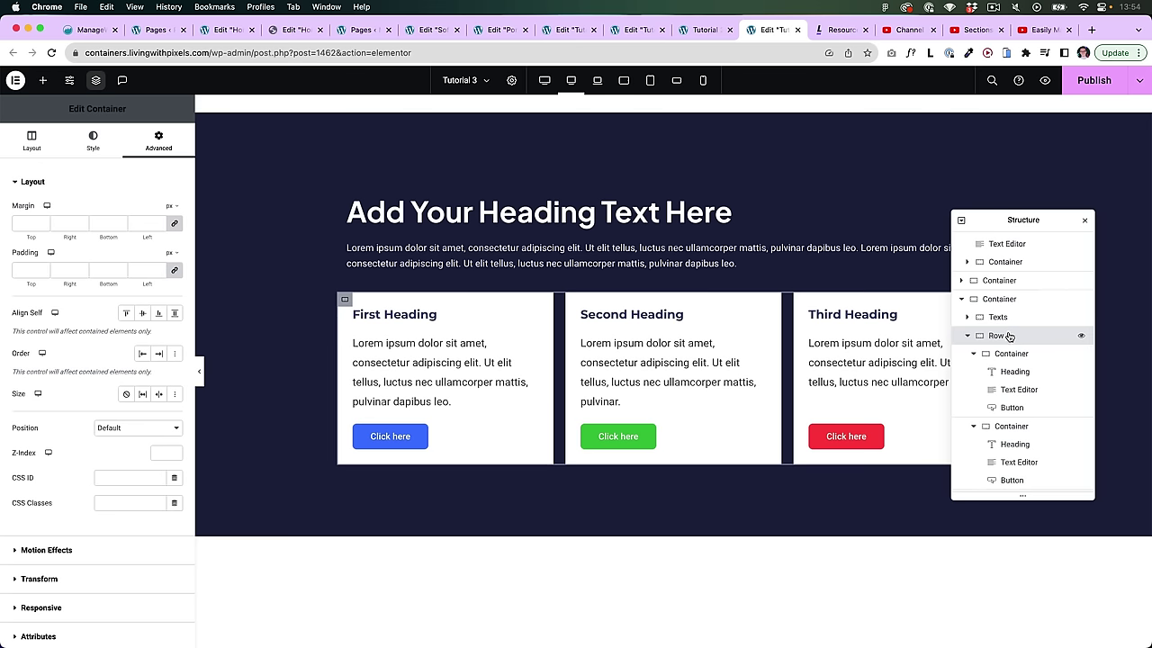
pyautogui.click(1009, 352)
pyautogui.click(1008, 335)
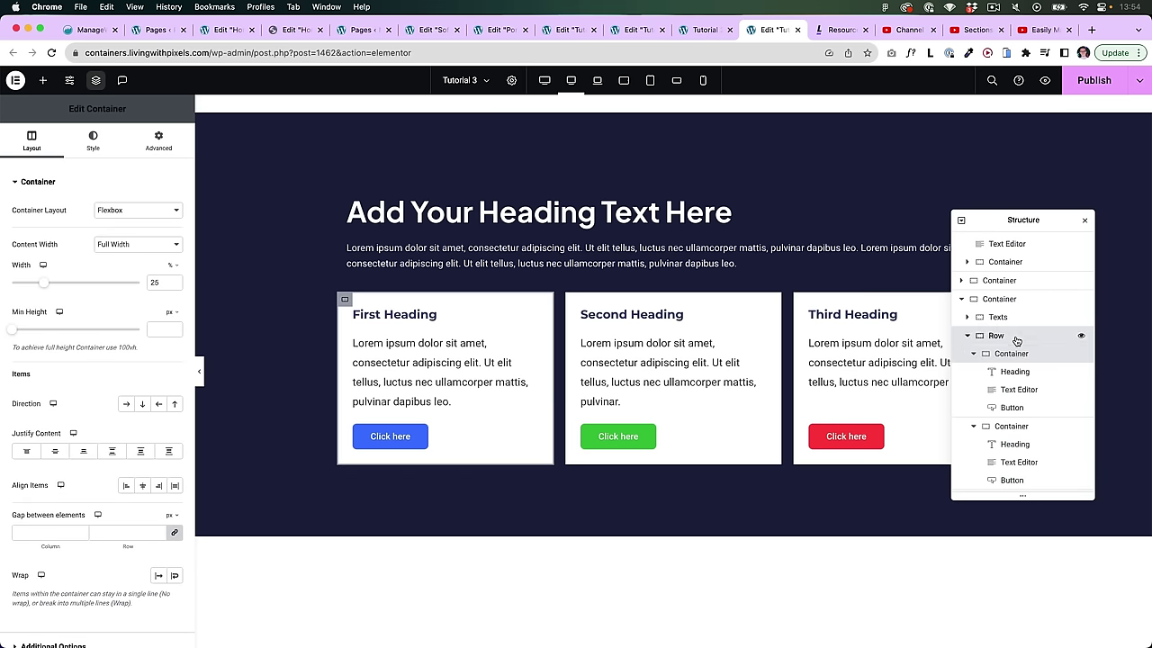
pyautogui.click(1009, 352)
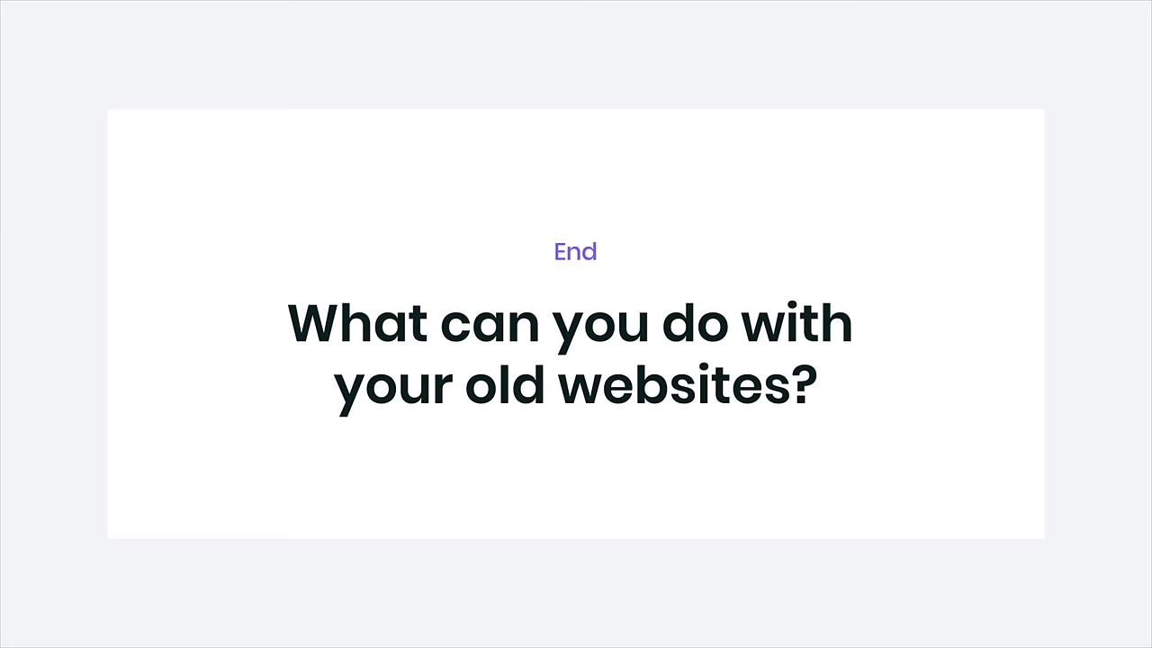